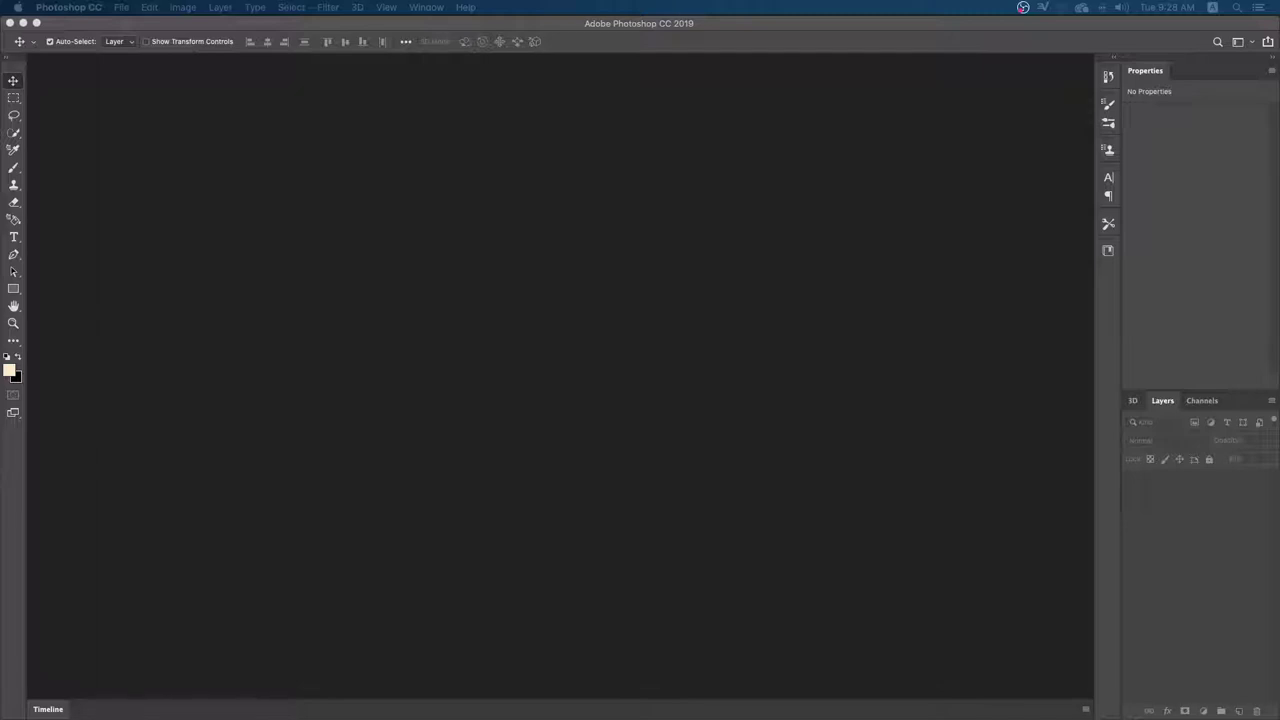
- Import the ps colored .obj as a 600 × 600 pixel, 72 resolution 3D document
{"action": "left_click_drag", "start_coordinate": [380, 300], "coordinate": [474, 311]}
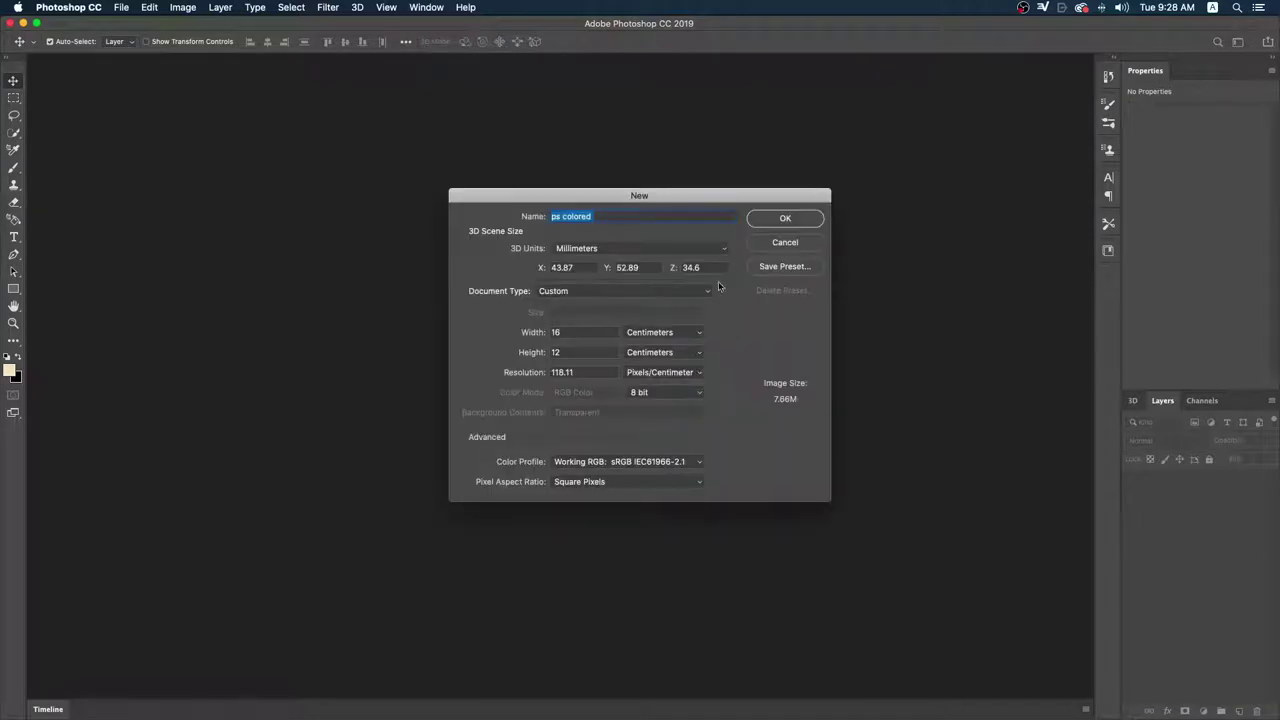
{"action": "left_click", "coordinate": [655, 333]}
{"action": "left_click", "coordinate": [679, 310]}
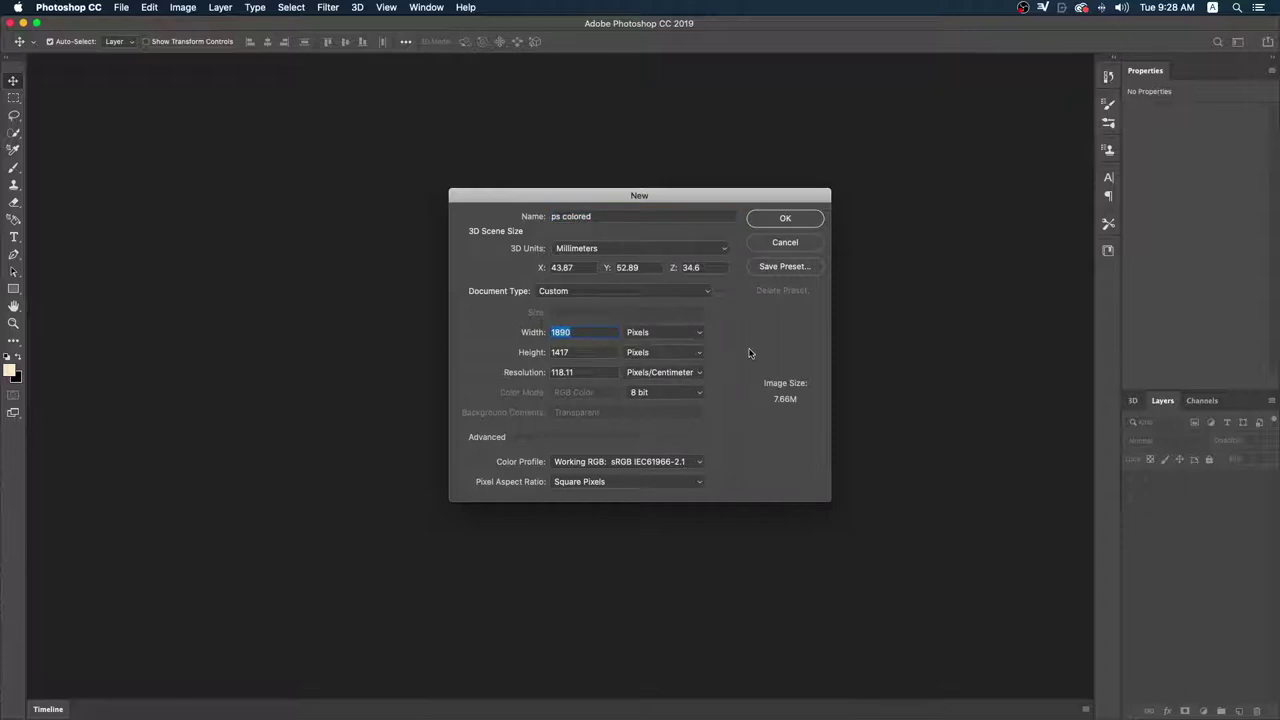
{"action": "type", "text": "8"}
{"action": "type", "text": "00"}
{"action": "key", "text": "BackSpace"}
{"action": "key", "text": "BackSpace"}
{"action": "key", "text": "BackSpace"}
{"action": "type", "text": "600"}
{"action": "key", "text": "Tab"}
{"action": "type", "text": "600"}
{"action": "key", "text": "Tab"}
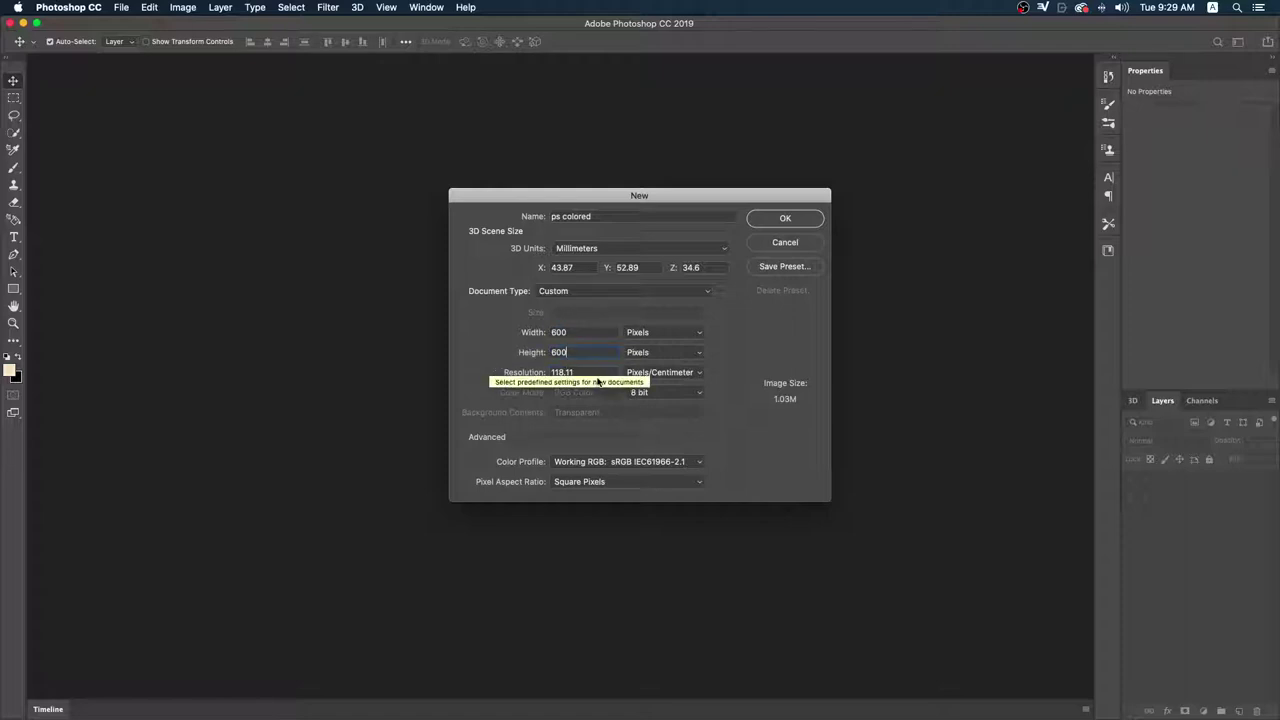
{"action": "type", "text": "72"}
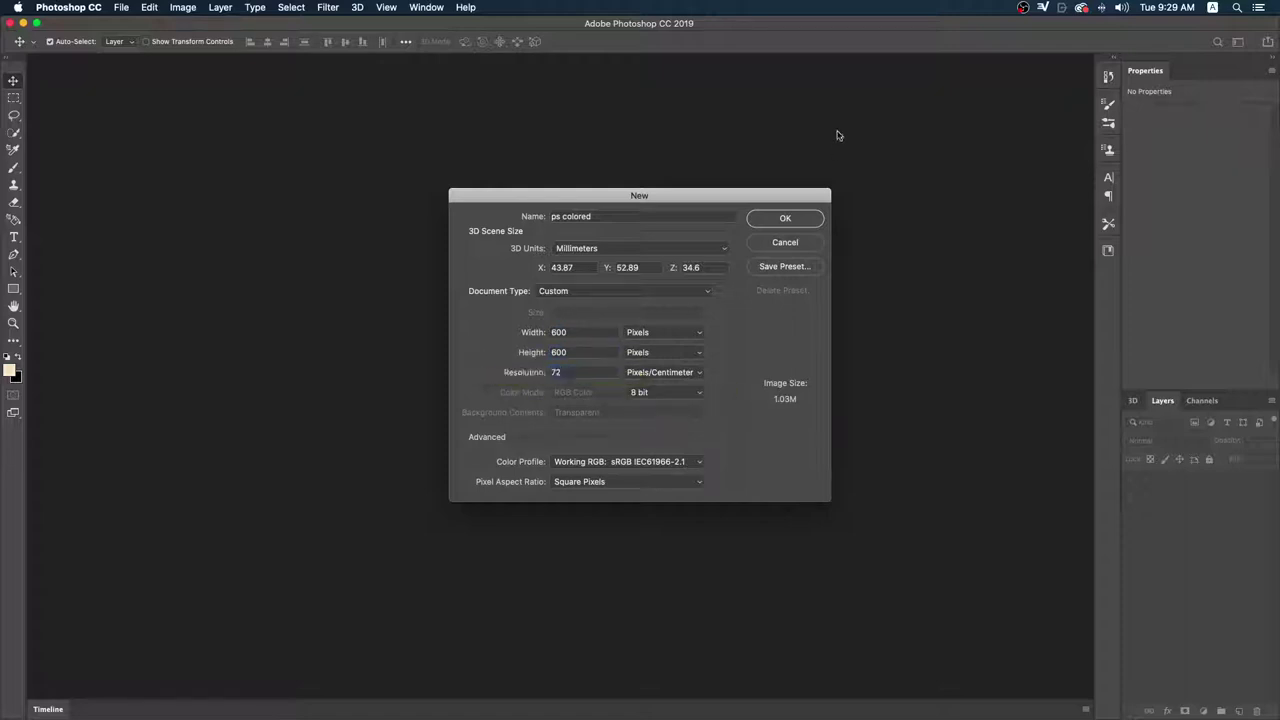
{"action": "left_click", "coordinate": [788, 218]}
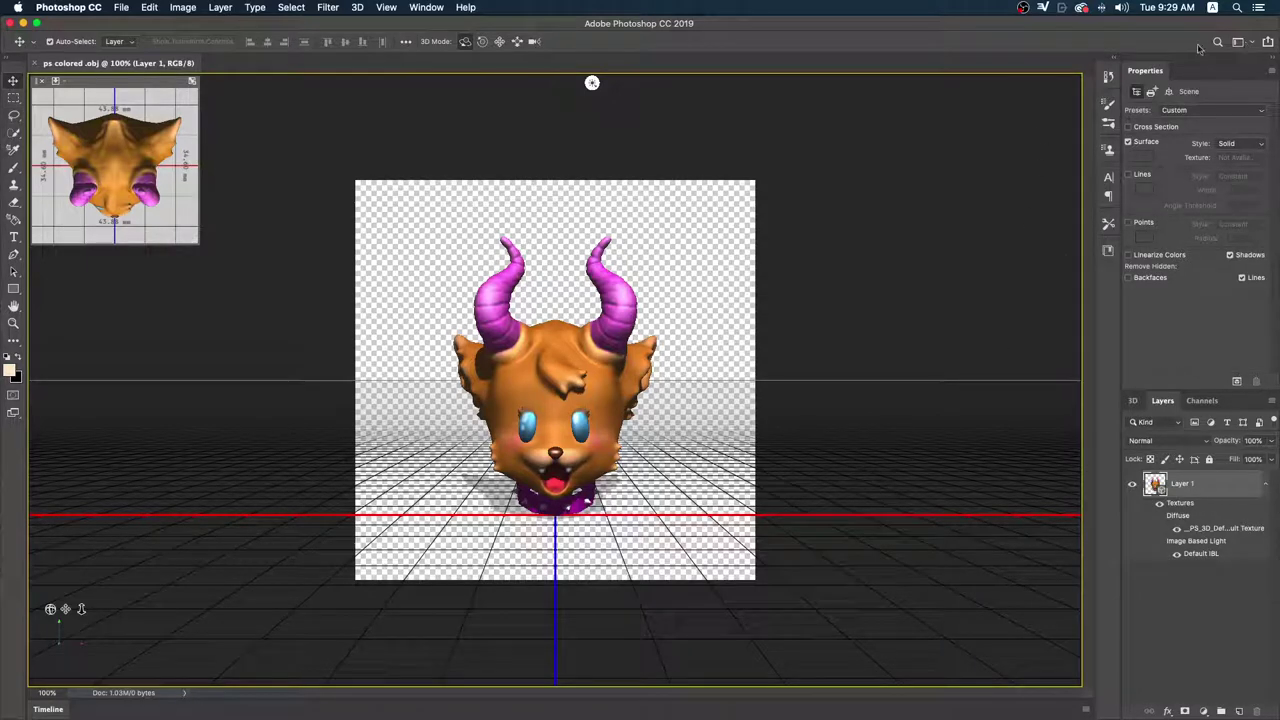
- Switch the toolbar to two columns and keep the 3D workspace selected
{"action": "left_click", "coordinate": [8, 56]}
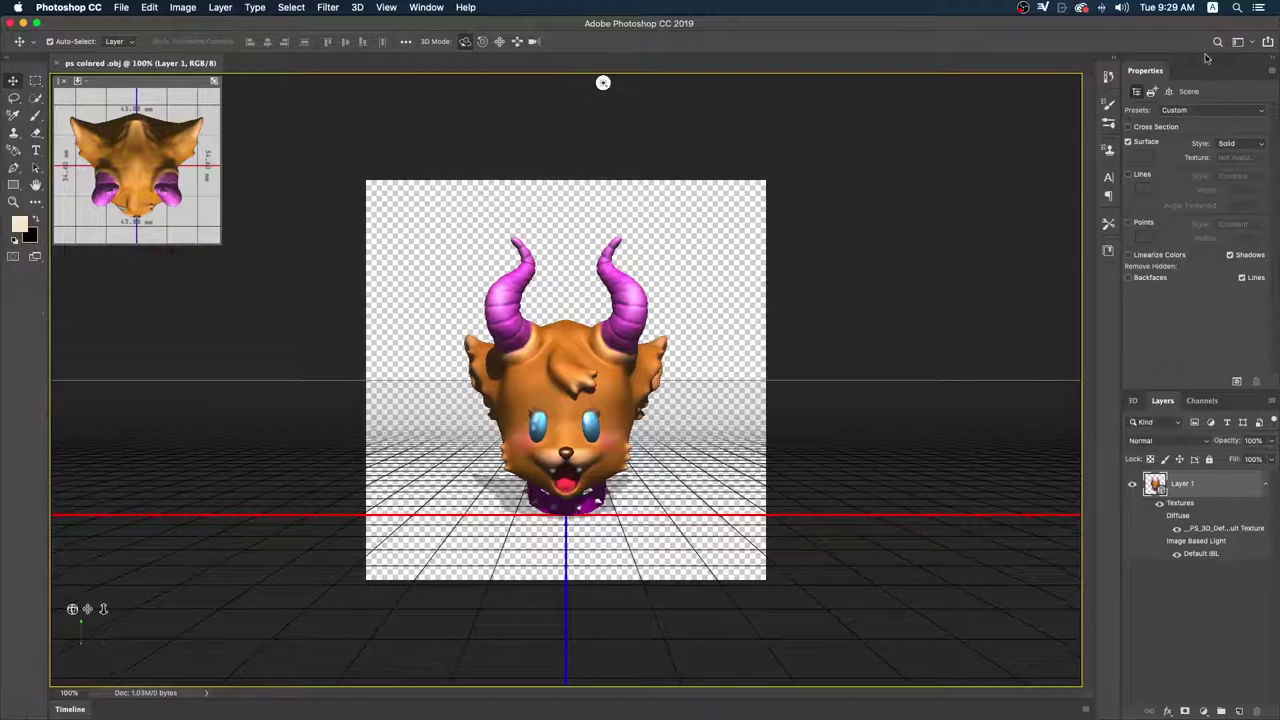
{"action": "left_click", "coordinate": [1238, 41]}
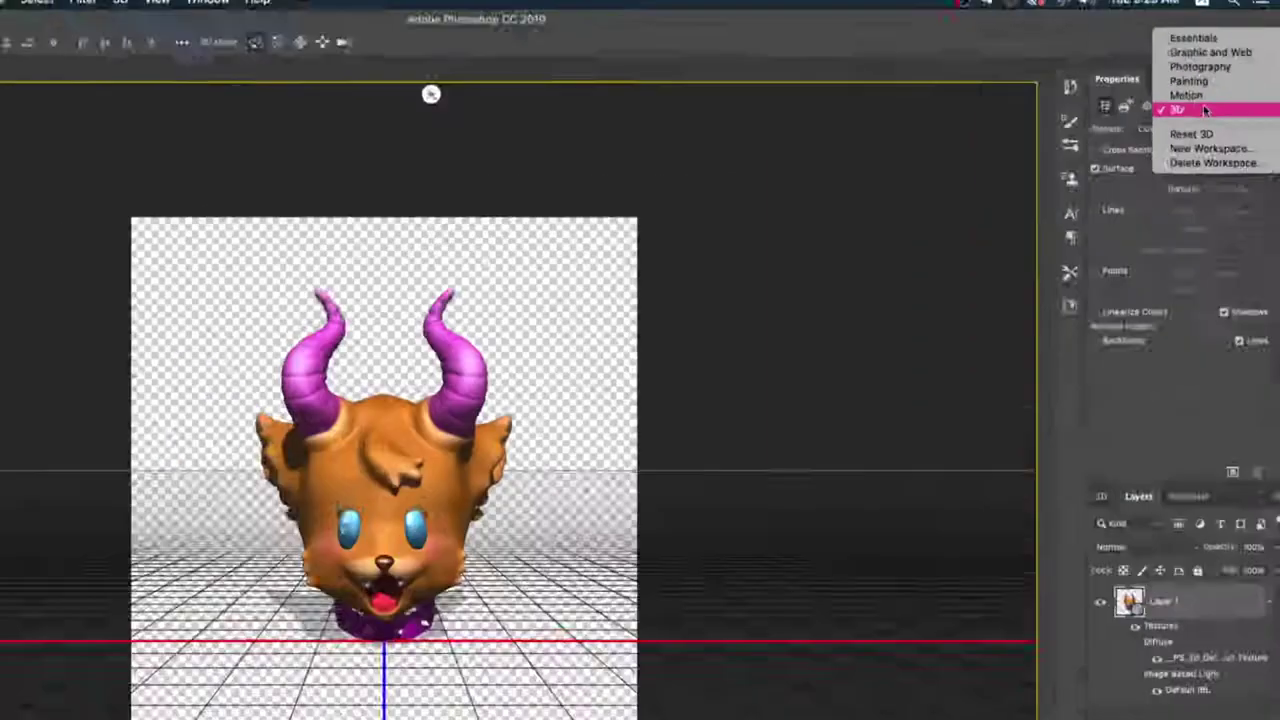
{"action": "left_click", "coordinate": [1139, 205]}
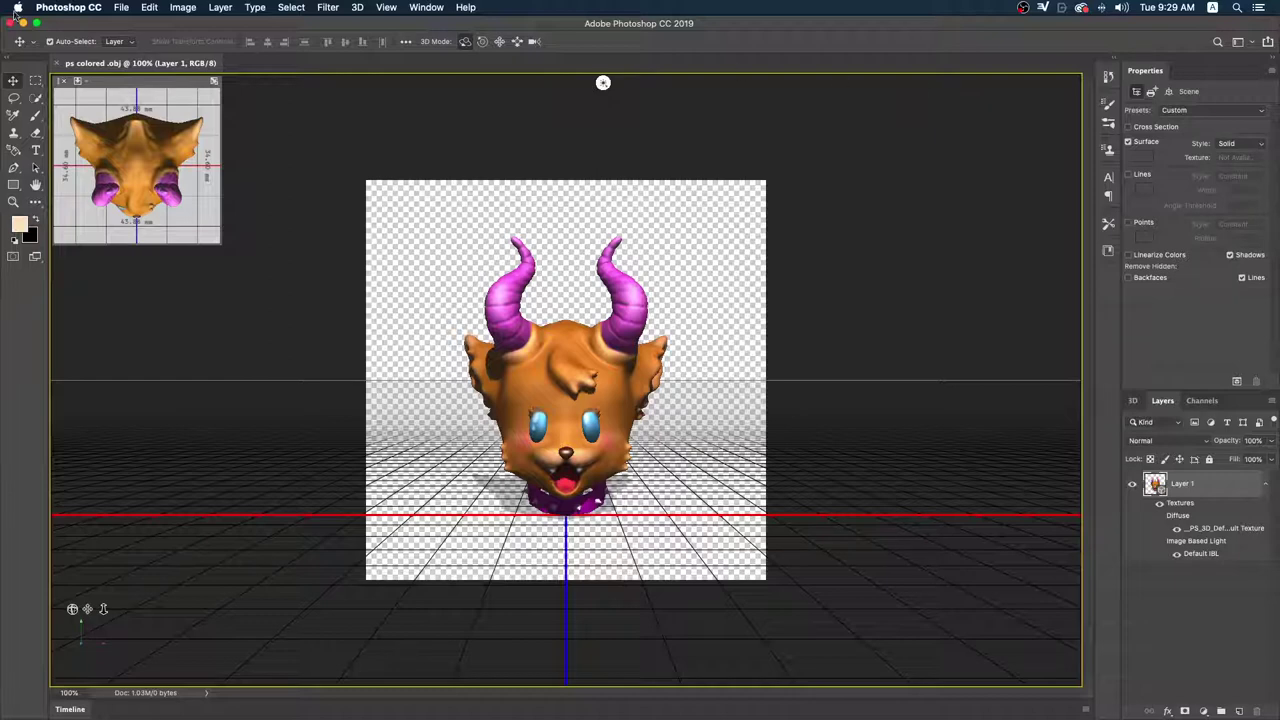
{"action": "left_click", "coordinate": [97, 8]}
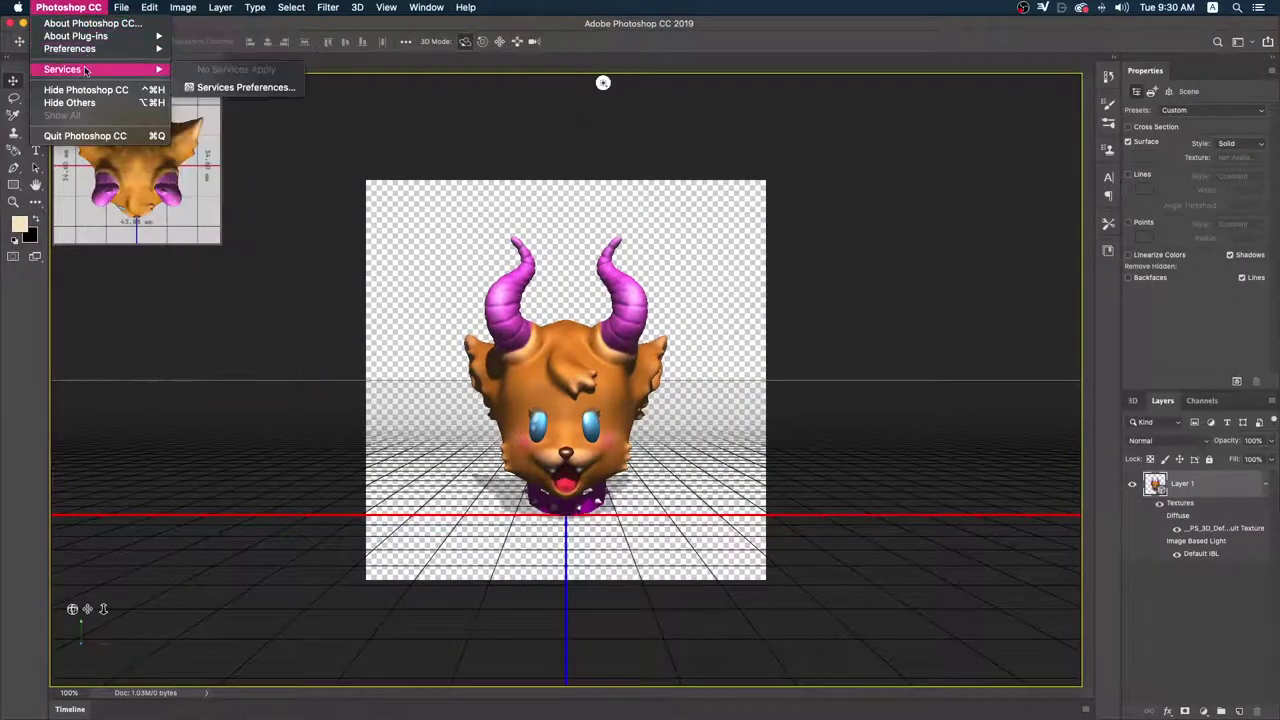
- Open the 3D preferences page and review Shadow Quality, leaving it at High
{"action": "mouse_move", "coordinate": [70, 49]}
{"action": "left_click", "coordinate": [262, 55]}
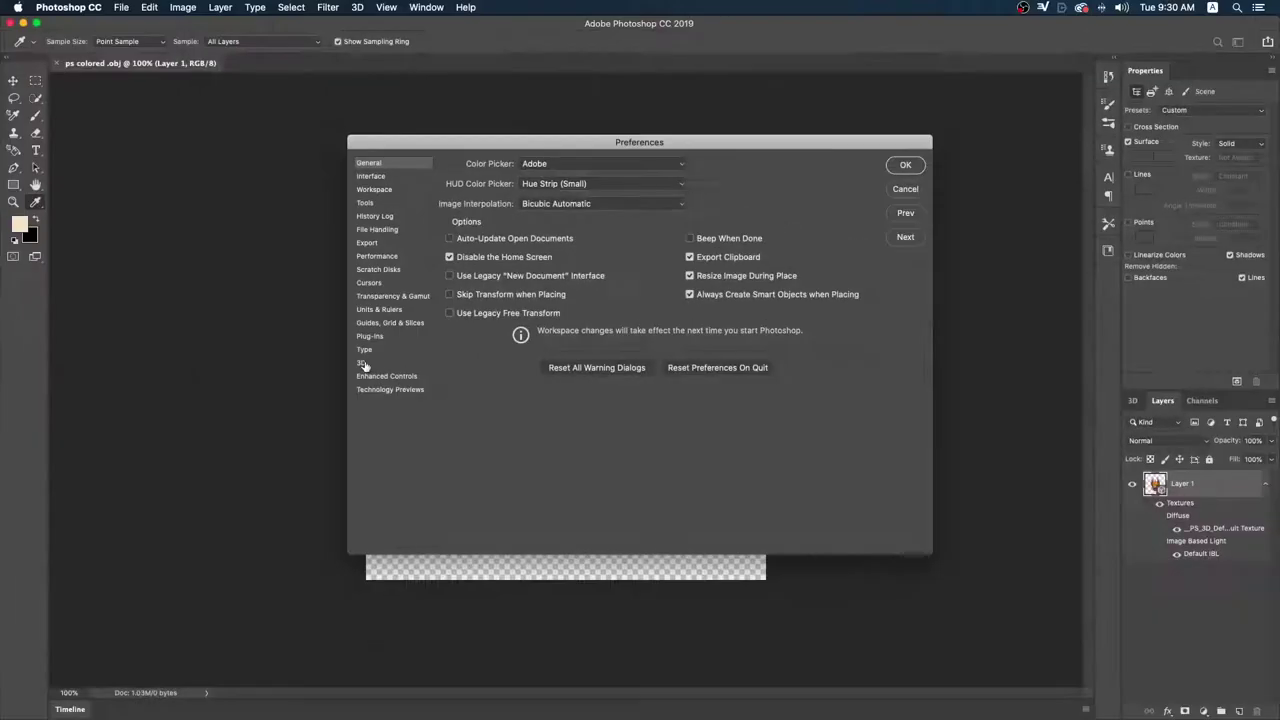
{"action": "left_click", "coordinate": [363, 363]}
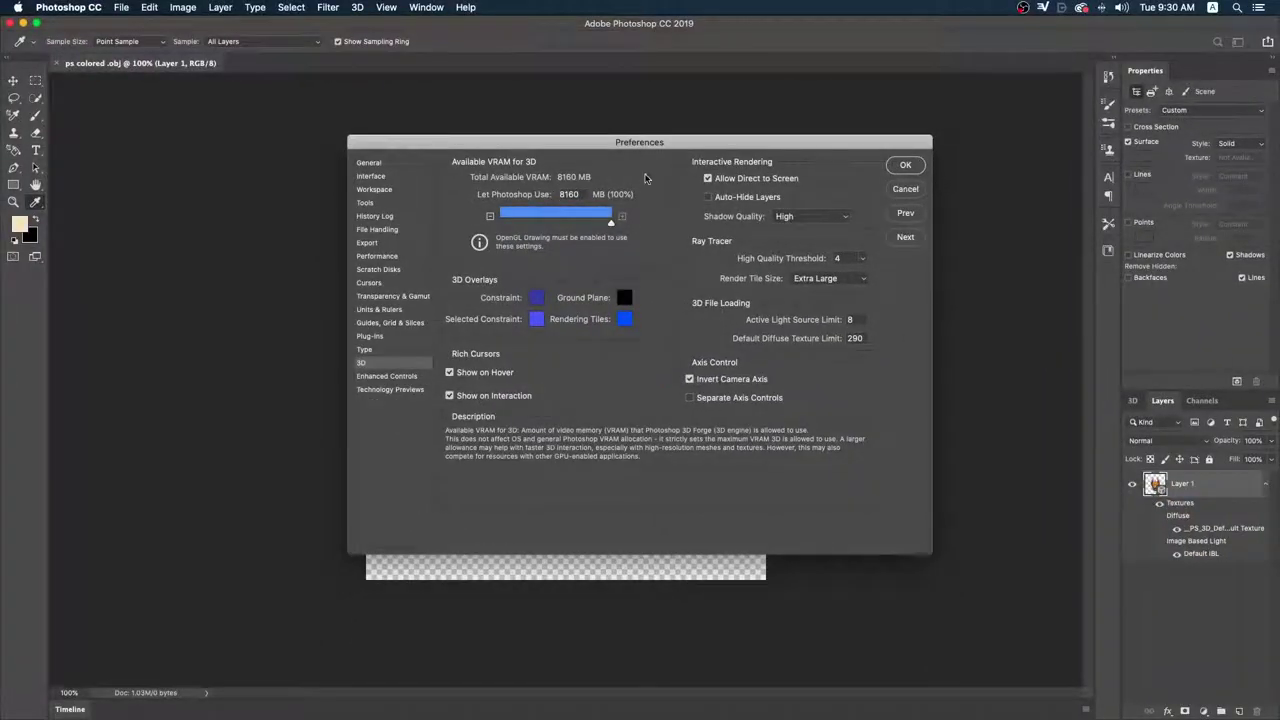
{"action": "left_click_drag", "start_coordinate": [675, 152], "coordinate": [624, 160]}
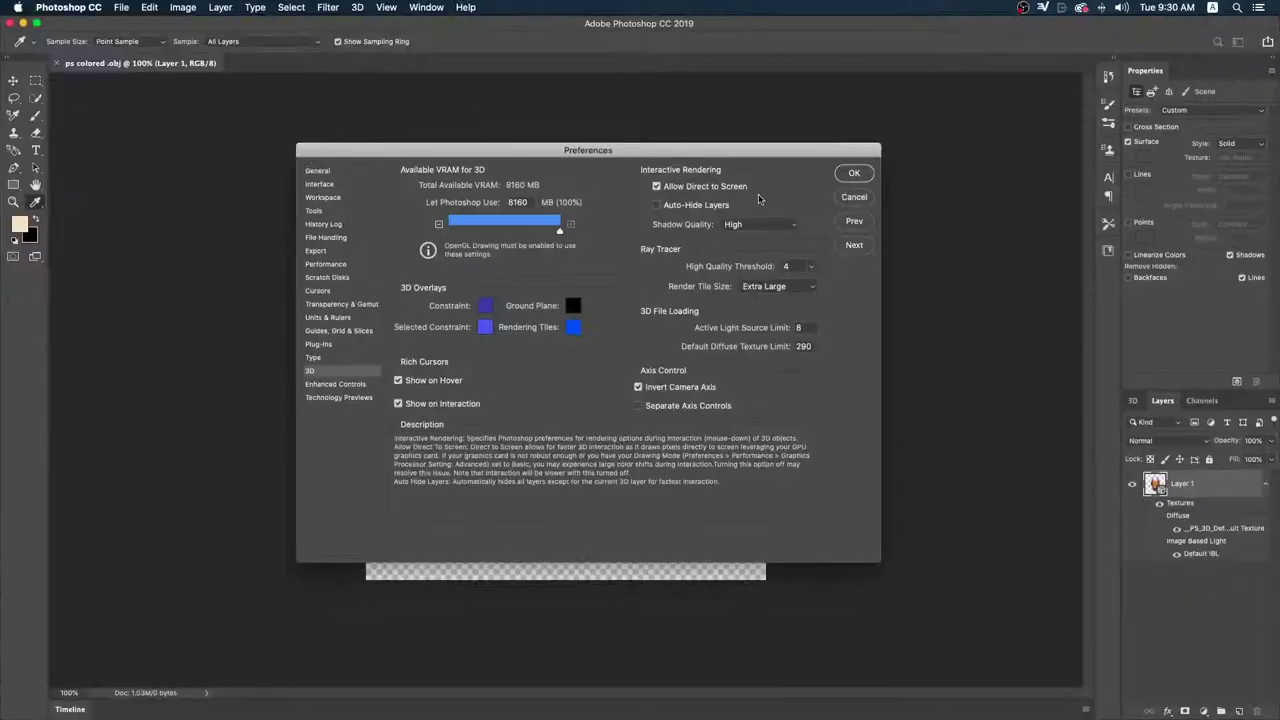
{"action": "left_click", "coordinate": [754, 223]}
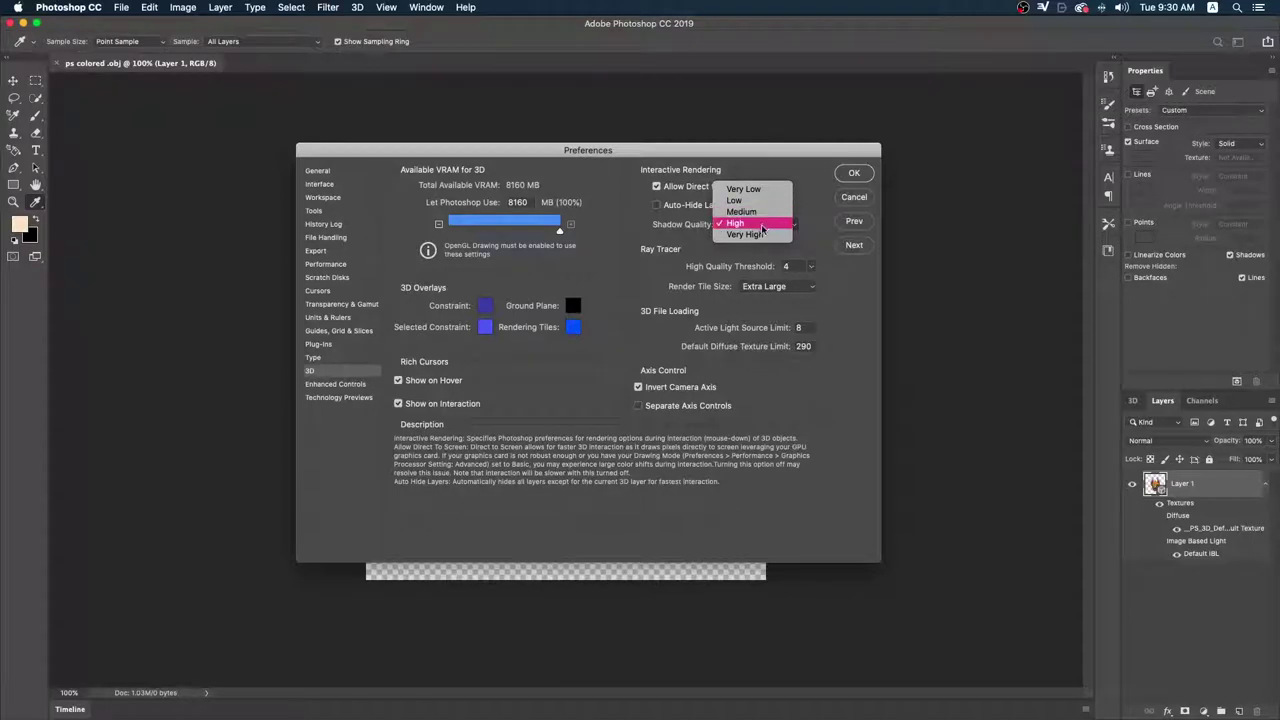
{"action": "left_click", "coordinate": [754, 223]}
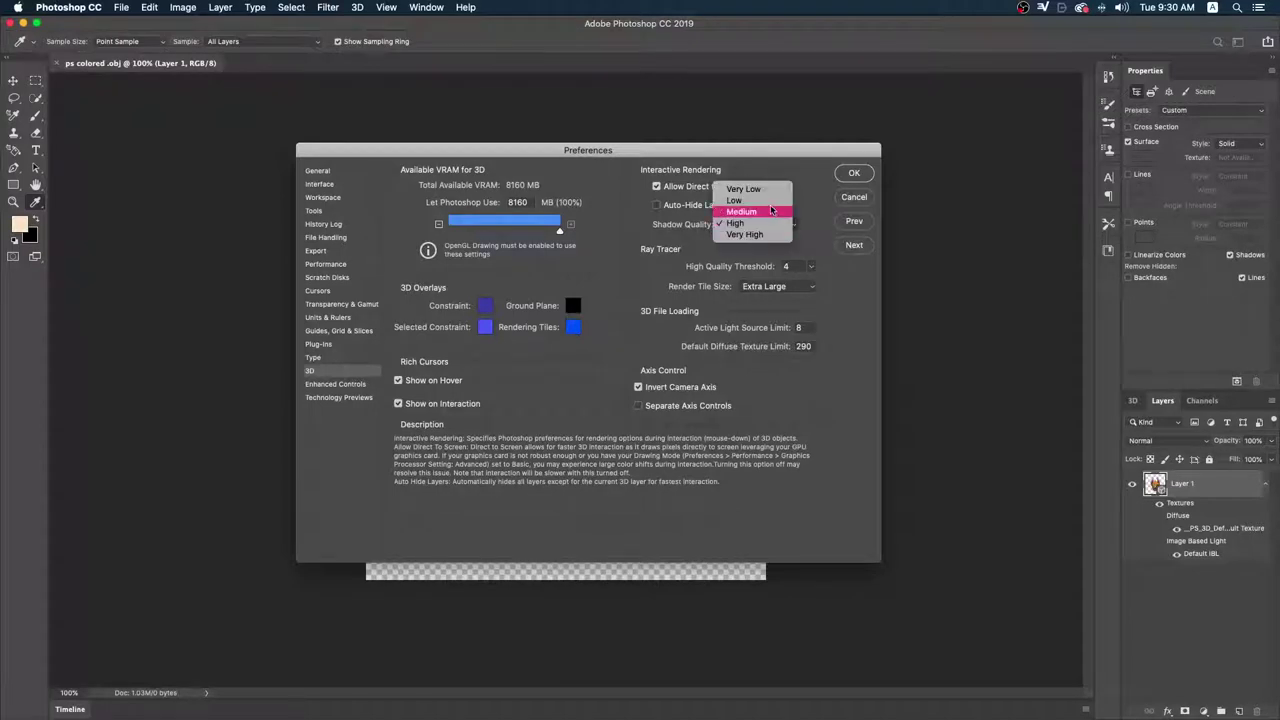
{"action": "left_click", "coordinate": [814, 213]}
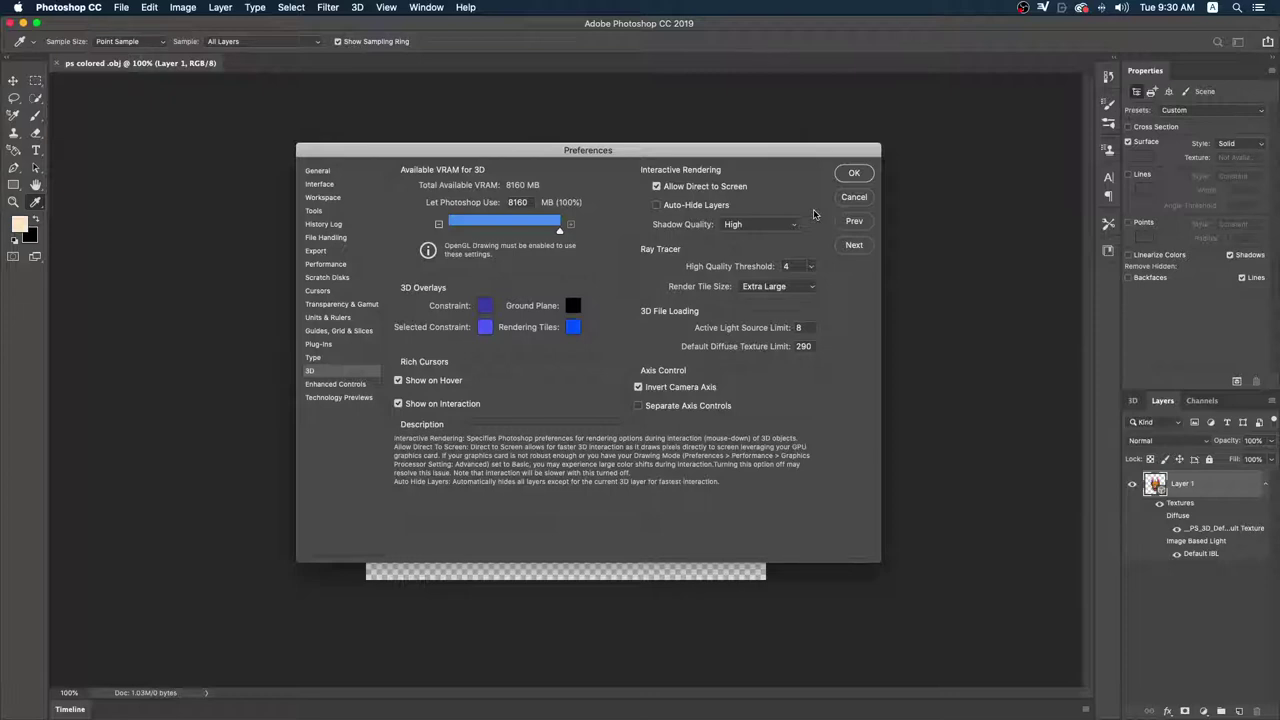
{"action": "left_click", "coordinate": [795, 226]}
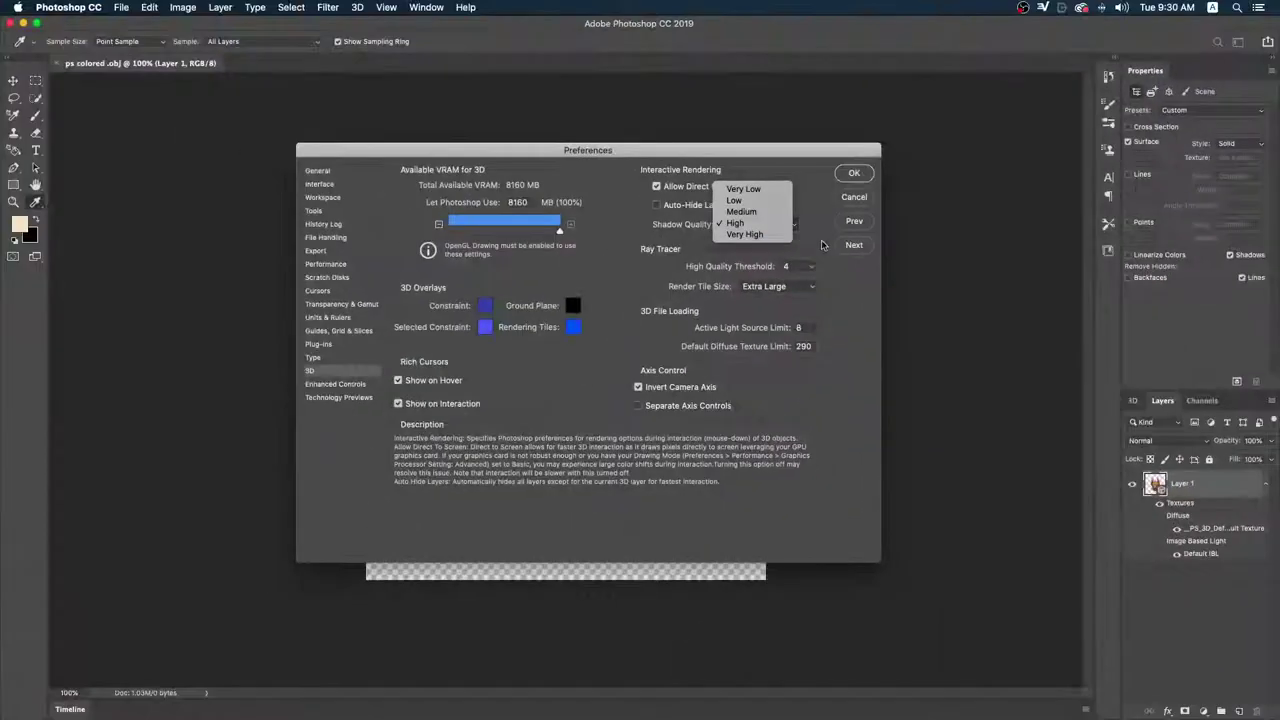
{"action": "left_click", "coordinate": [820, 246]}
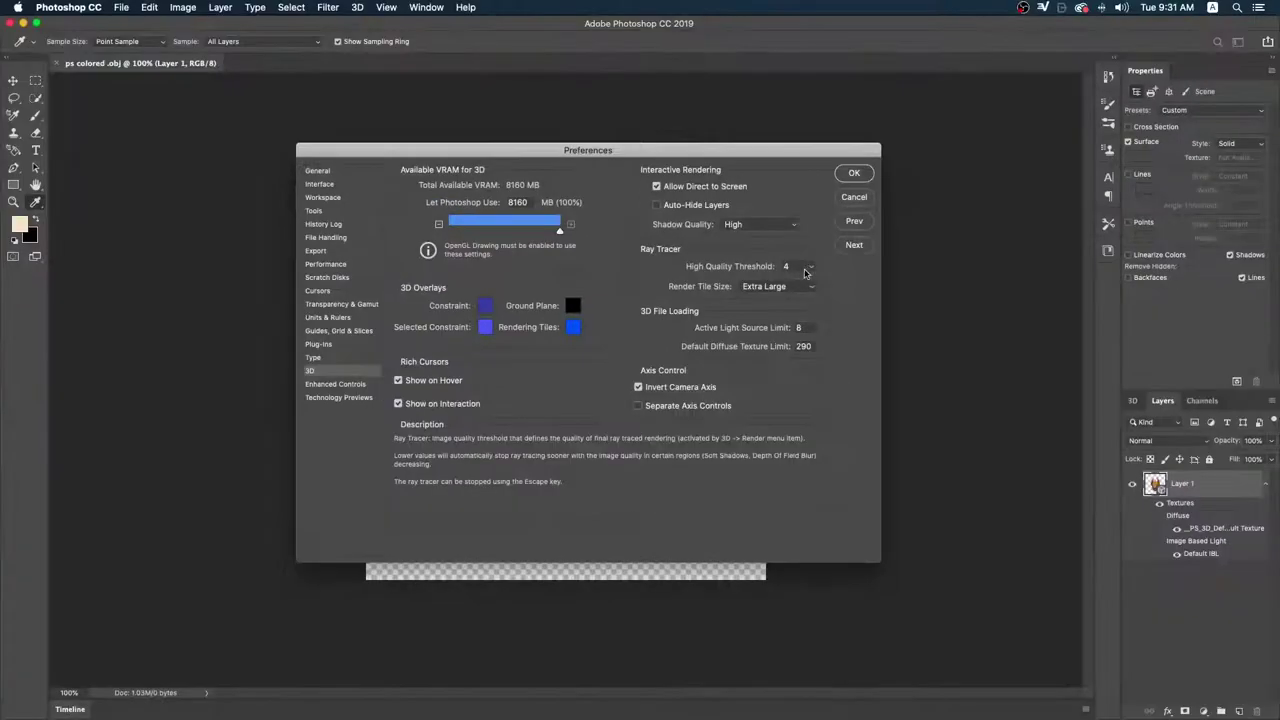
{"action": "mouse_move", "coordinate": [806, 268]}
{"action": "left_mouse_down"}
{"action": "mouse_move", "coordinate": [805, 286]}
{"action": "mouse_move", "coordinate": [787, 290]}
{"action": "left_mouse_up"}
{"action": "left_click_drag", "start_coordinate": [786, 289], "coordinate": [797, 287]}
{"action": "left_click_drag", "start_coordinate": [797, 287], "coordinate": [810, 287]}
{"action": "left_click", "coordinate": [799, 288]}
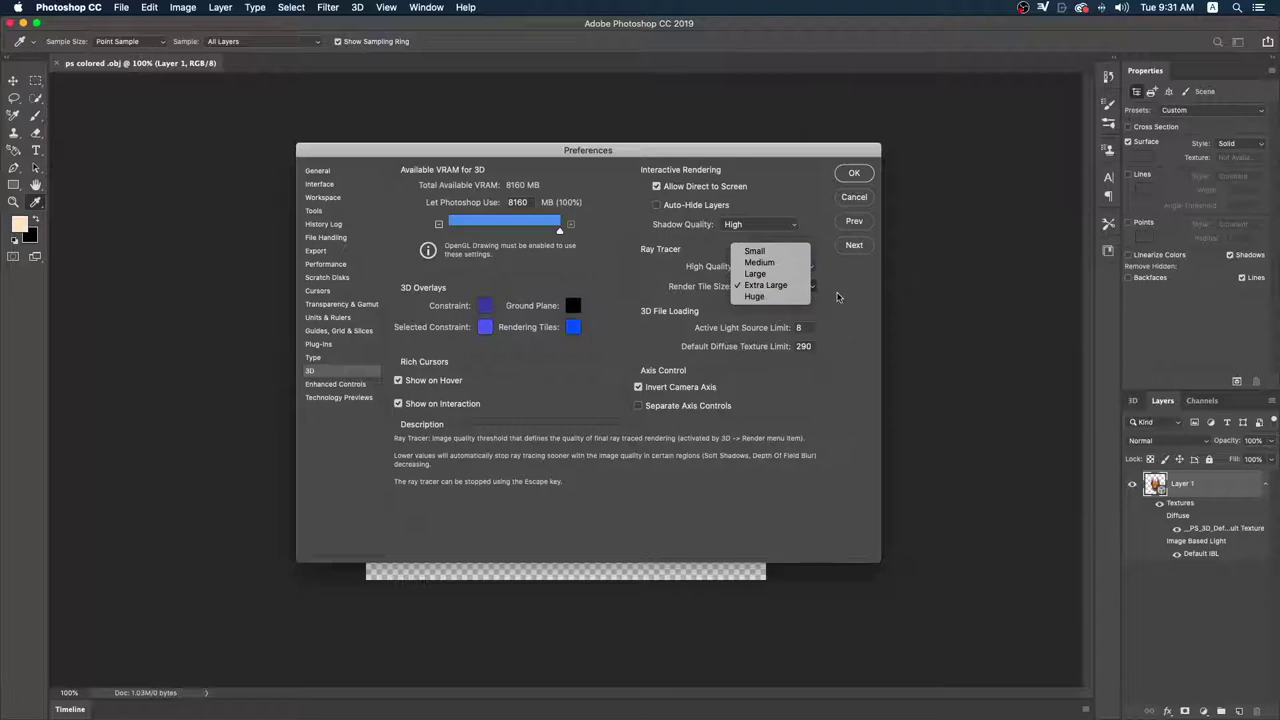
{"action": "left_click", "coordinate": [838, 296]}
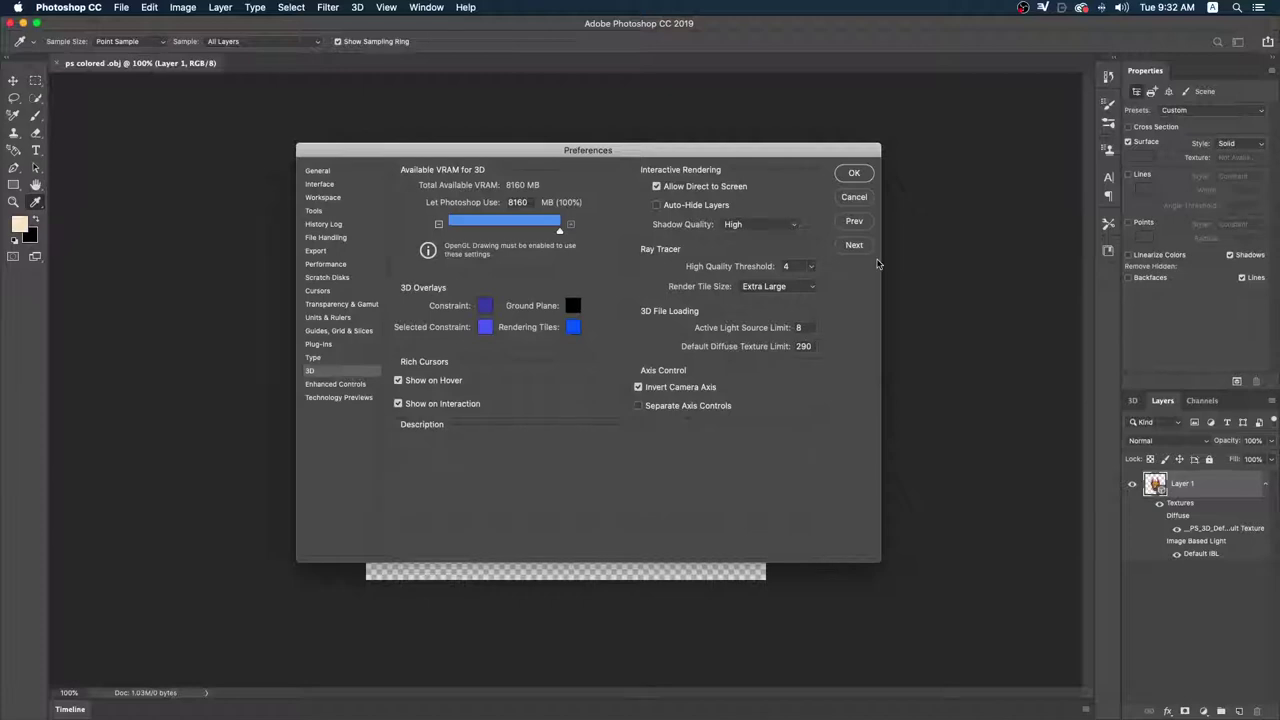
- Close Preferences and show the 3D panel listing Environment, lights, objMesh and camera
{"action": "left_click", "coordinate": [853, 174]}
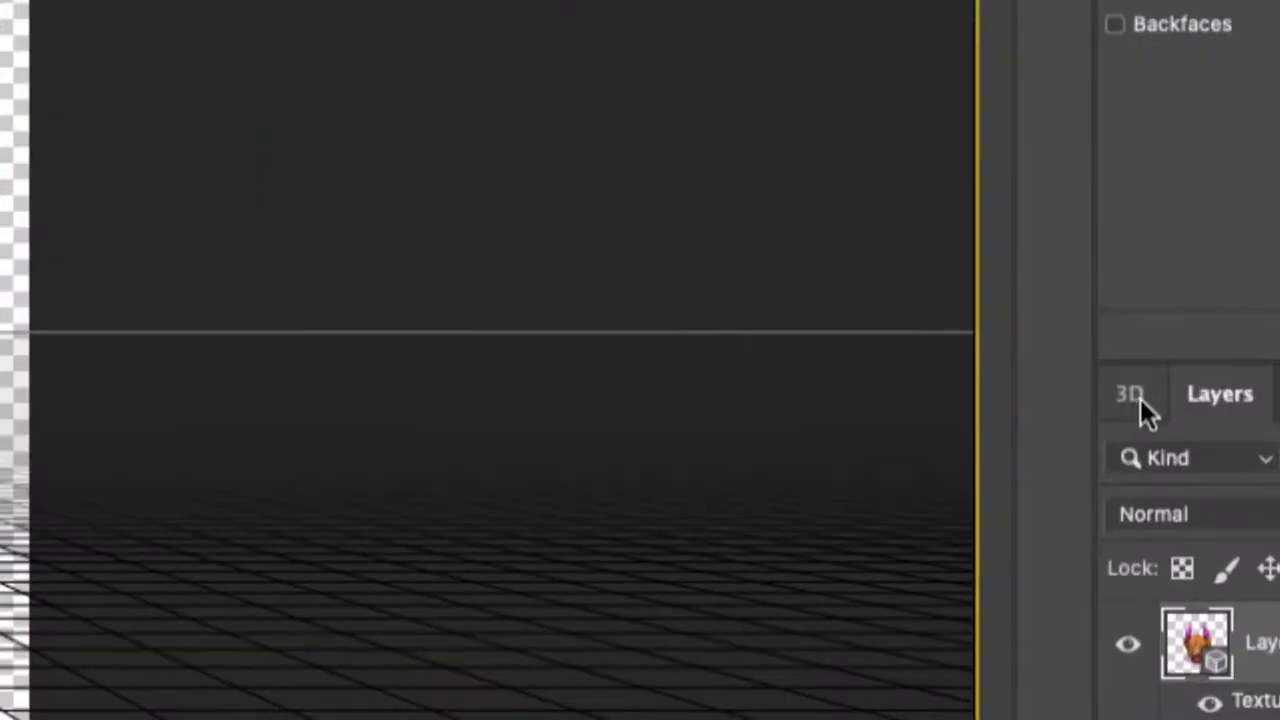
{"action": "left_click", "coordinate": [1142, 396]}
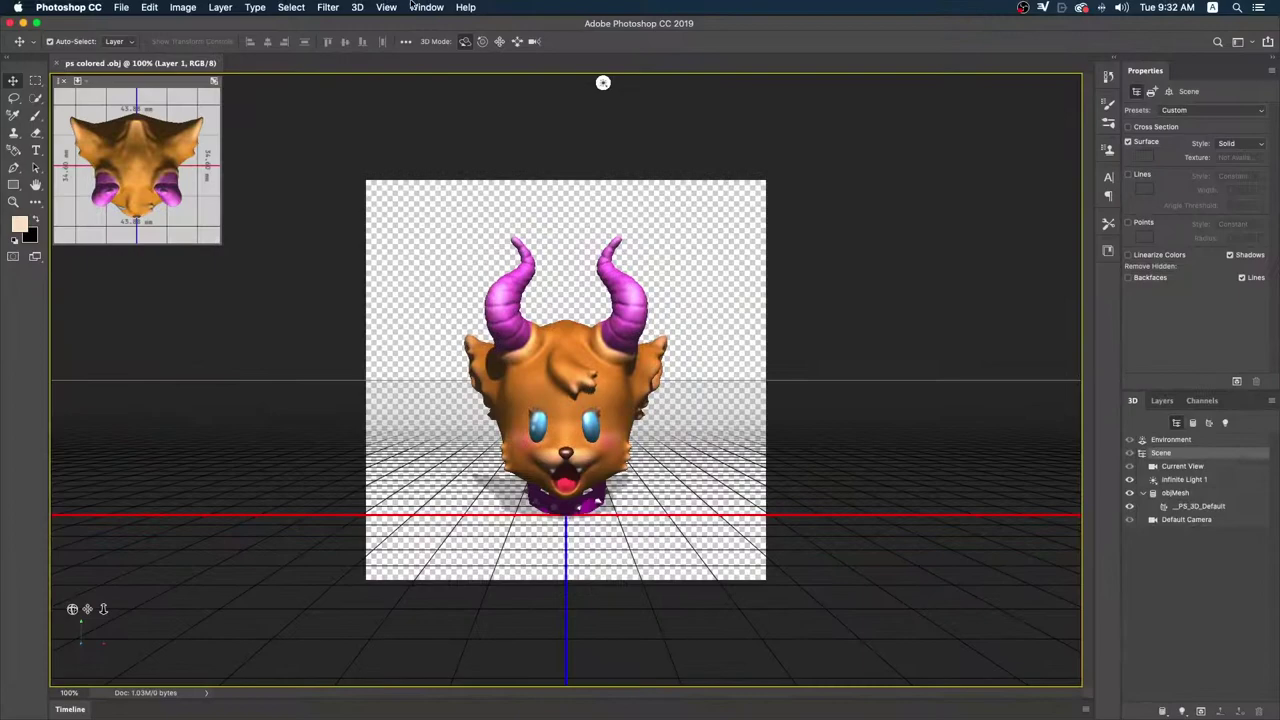
{"action": "left_click", "coordinate": [426, 7]}
- Add a new Layer 2 beneath the 3D head layer
{"action": "left_click", "coordinate": [1168, 401]}
{"action": "left_click", "coordinate": [1197, 593]}
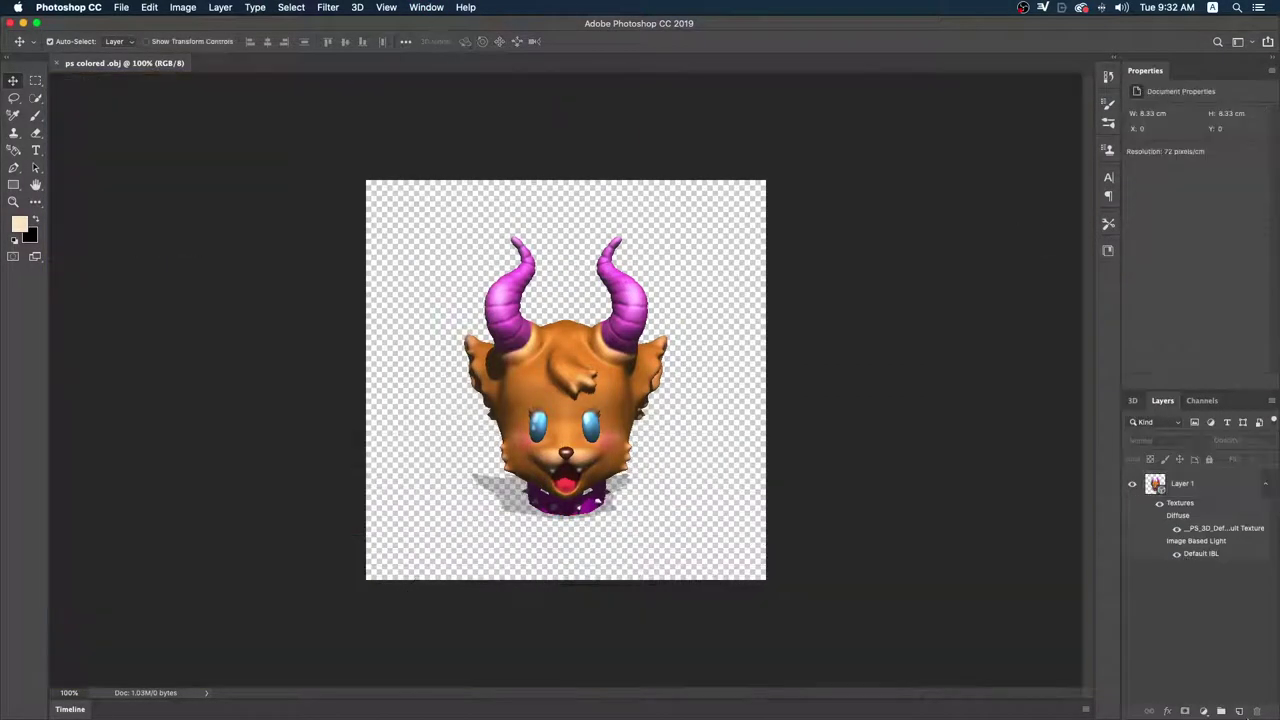
{"action": "left_click", "coordinate": [1221, 711]}
{"action": "key", "text": "ctrl+bracketleft"}
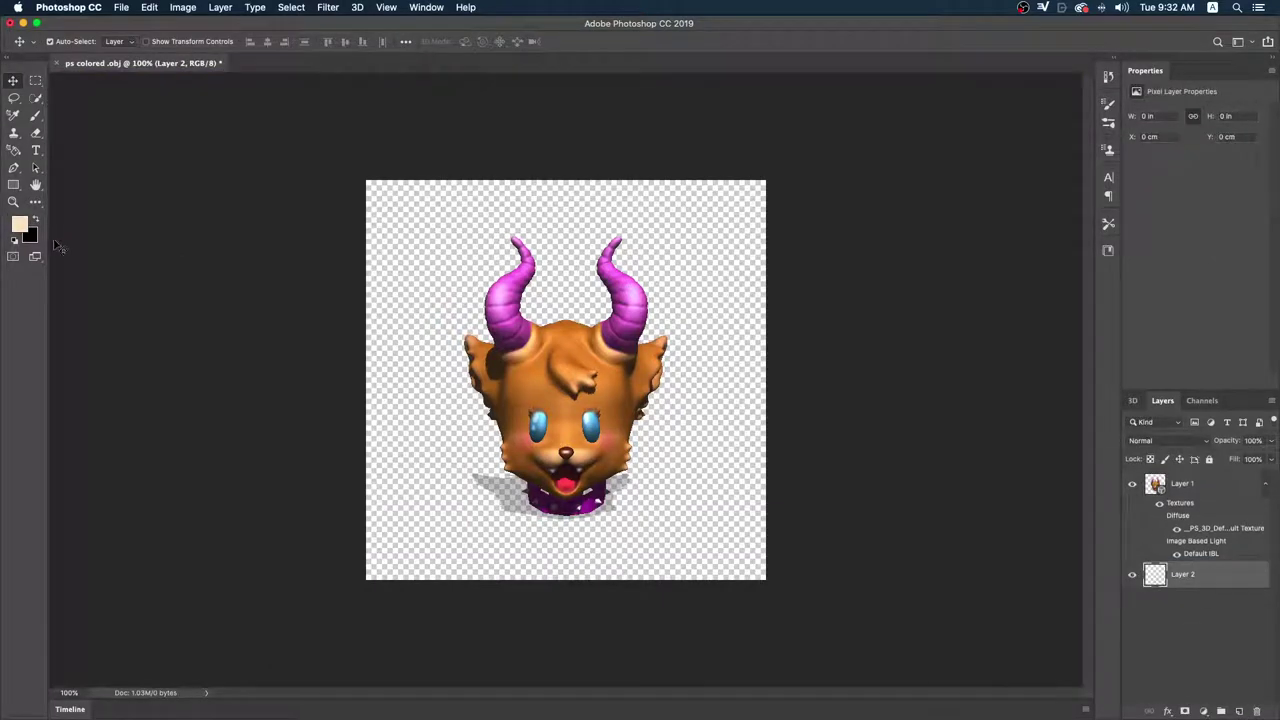
- Fill Layer 2 with the light blue #7ba7be foreground colour
{"action": "left_click", "coordinate": [22, 224]}
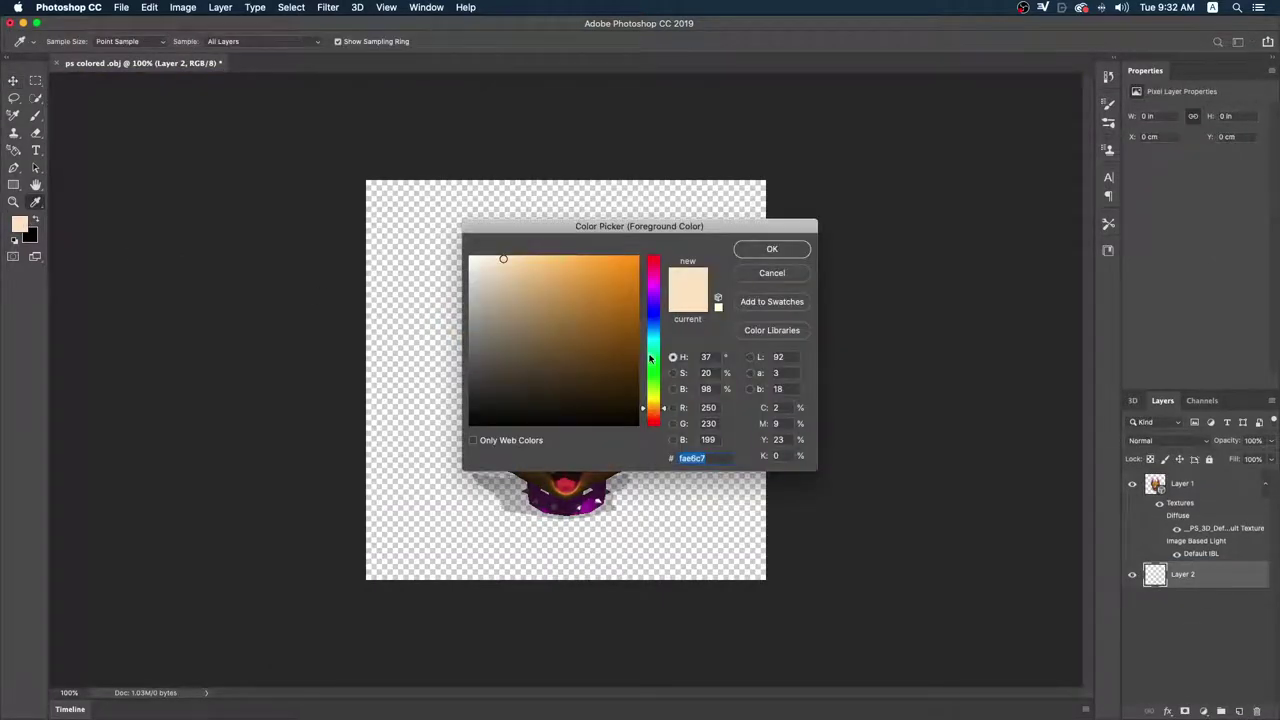
{"action": "left_click", "coordinate": [652, 330]}
{"action": "left_click", "coordinate": [521, 299]}
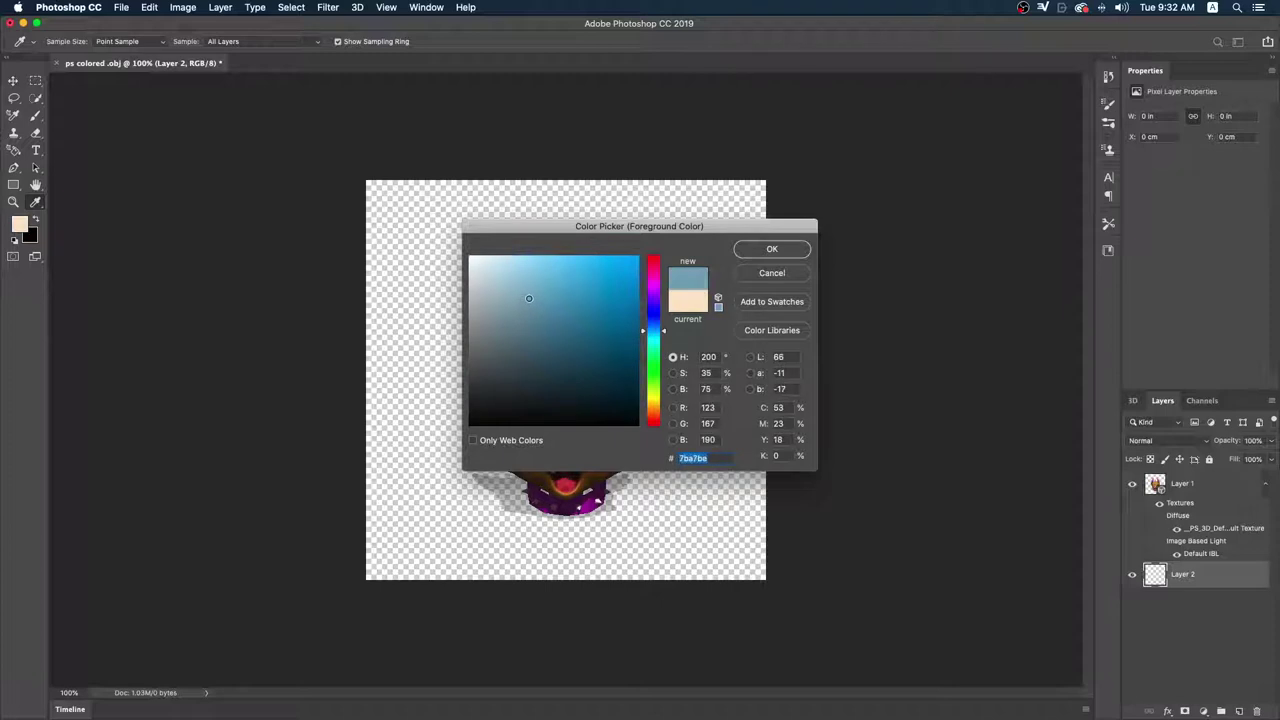
{"action": "left_click", "coordinate": [770, 250]}
{"action": "key", "text": "alt+BackSpace"}
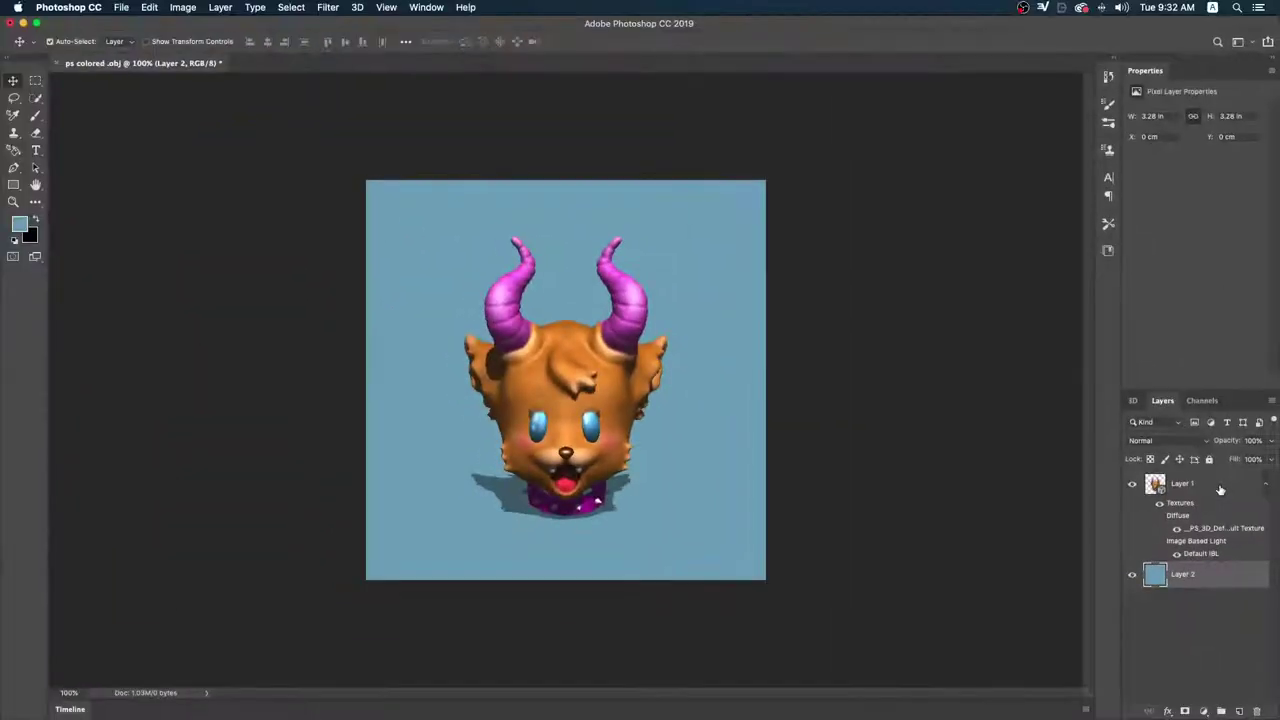
- Reselect the 3D monster head layer so its scene and ground grid appear
{"action": "left_click", "coordinate": [1122, 401]}
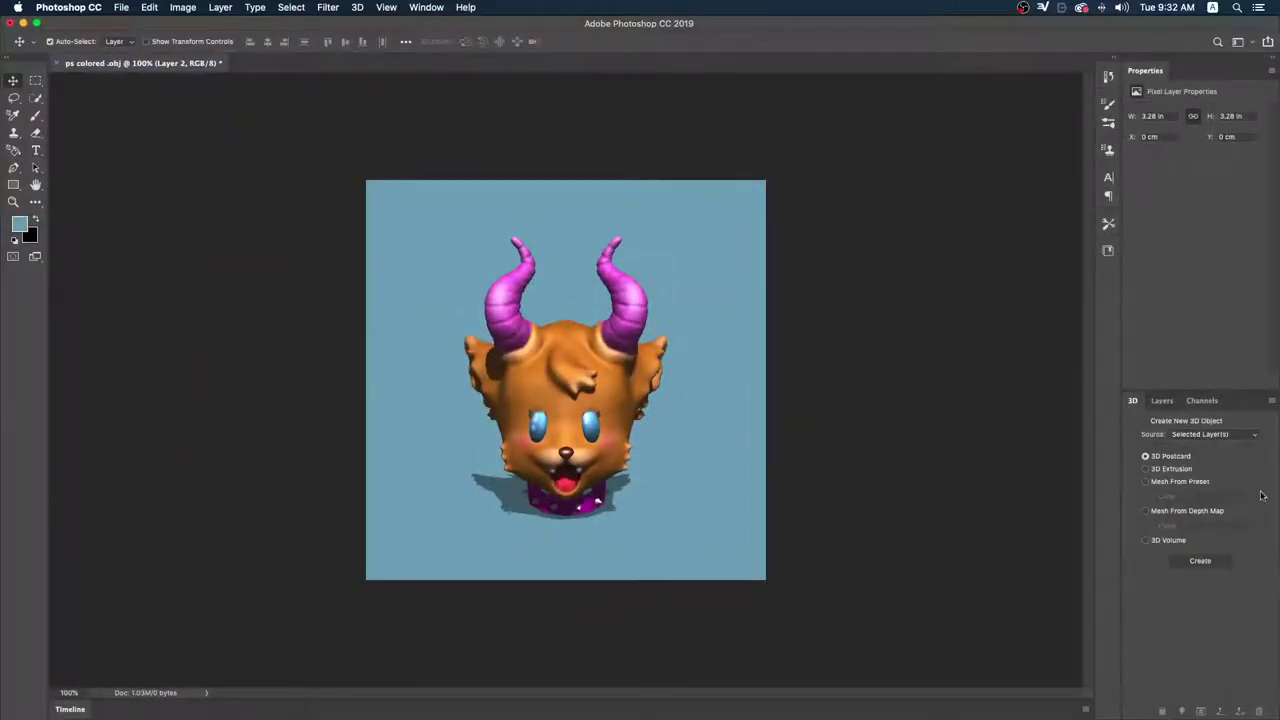
{"action": "left_click", "coordinate": [1162, 400]}
{"action": "left_click", "coordinate": [1208, 490]}
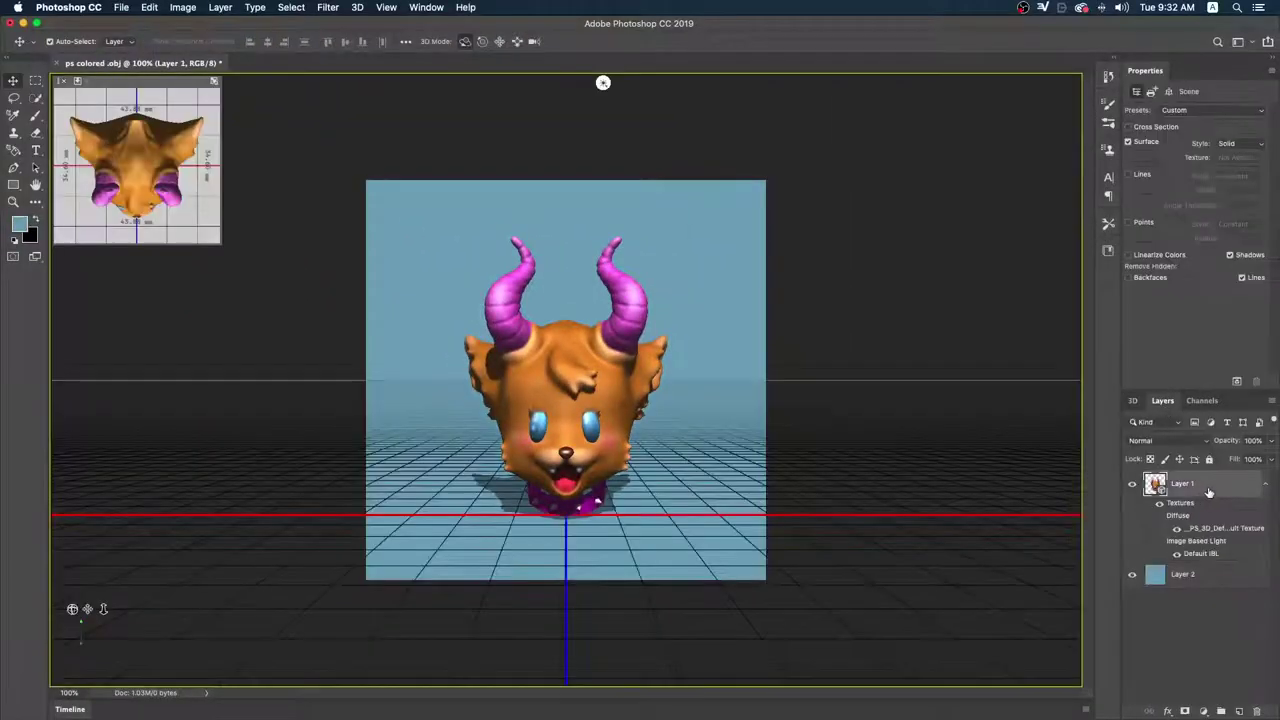
- Select Environment in the 3D panel and check Global Ambient, leaving it black
{"action": "left_click", "coordinate": [1131, 401]}
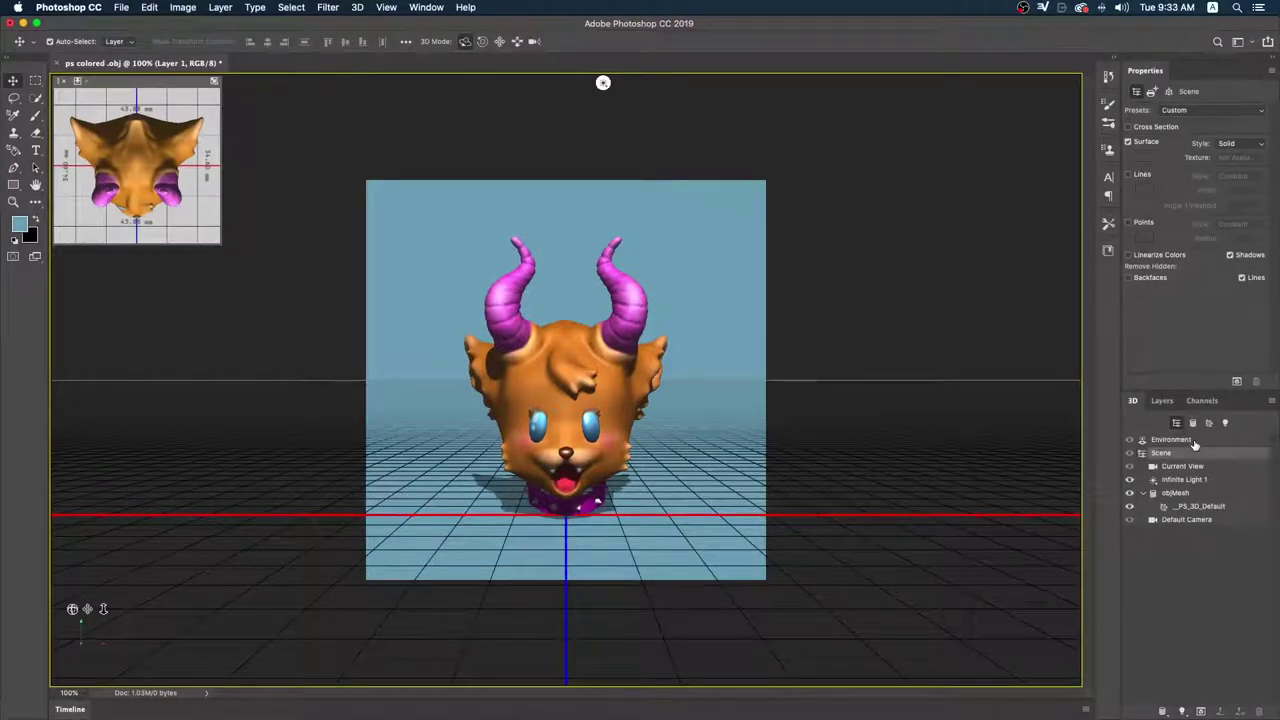
{"action": "left_click", "coordinate": [1172, 440]}
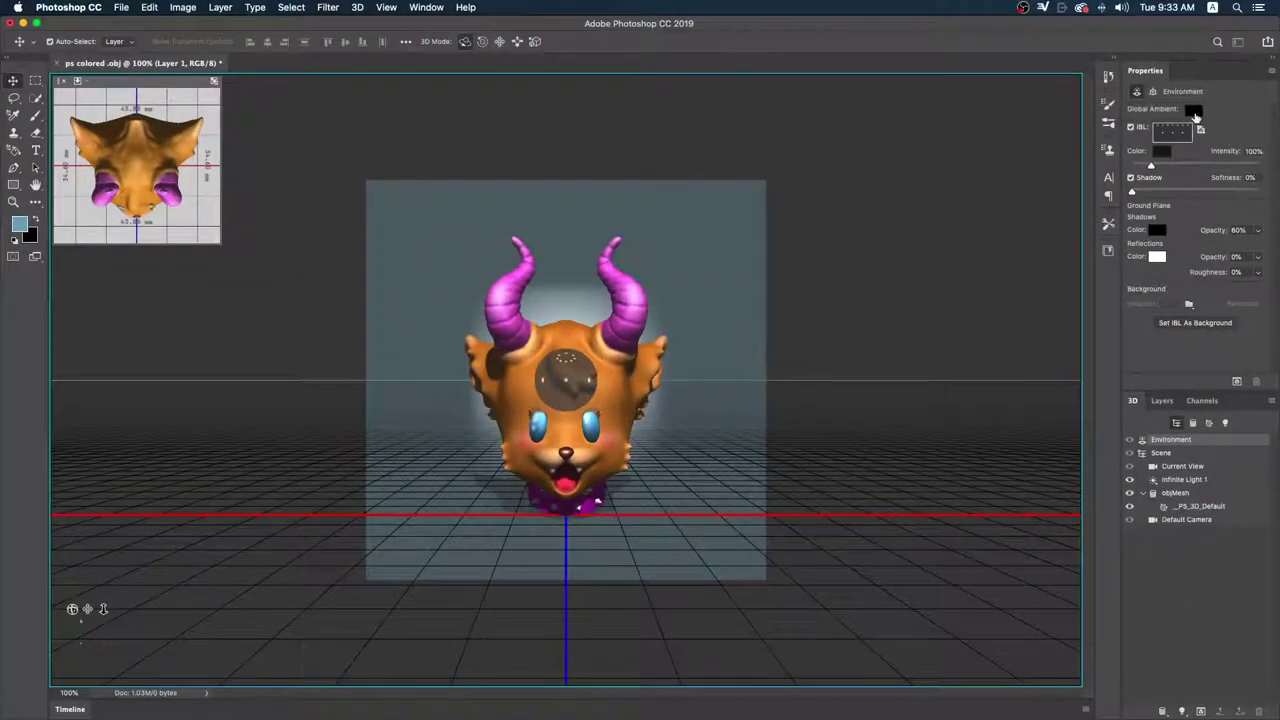
{"action": "left_click", "coordinate": [1194, 111]}
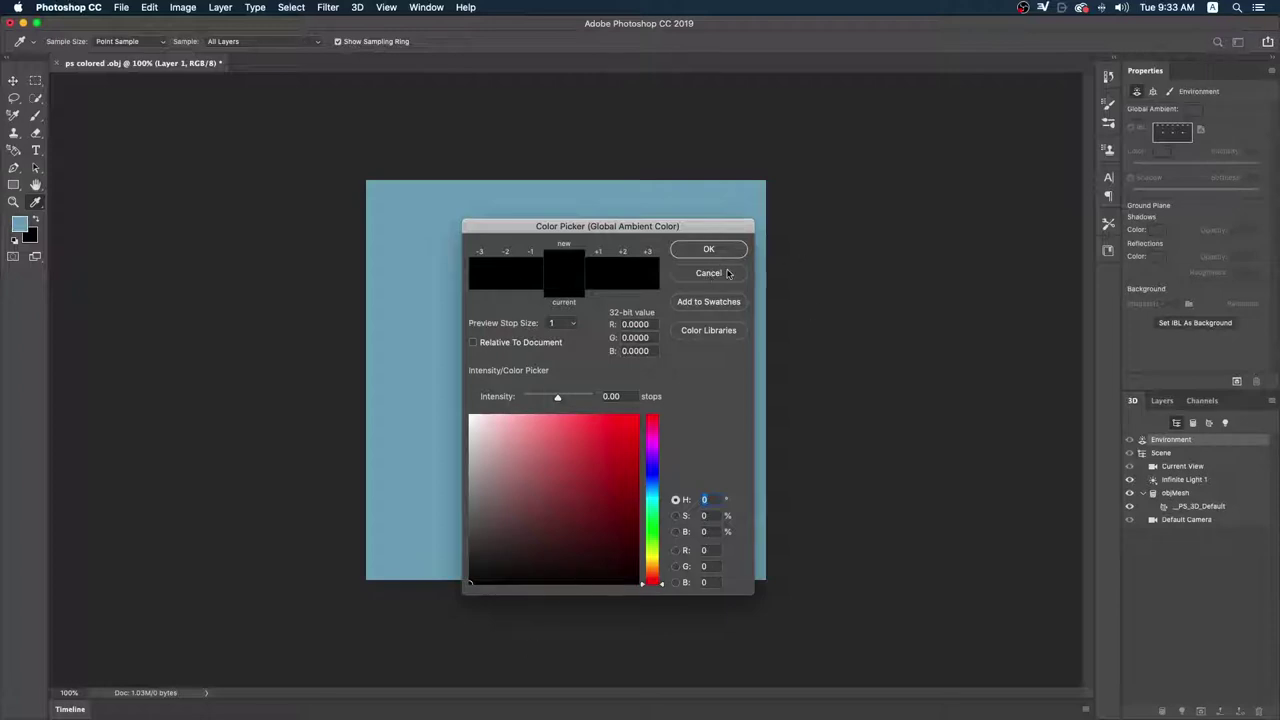
{"action": "left_click", "coordinate": [727, 273]}
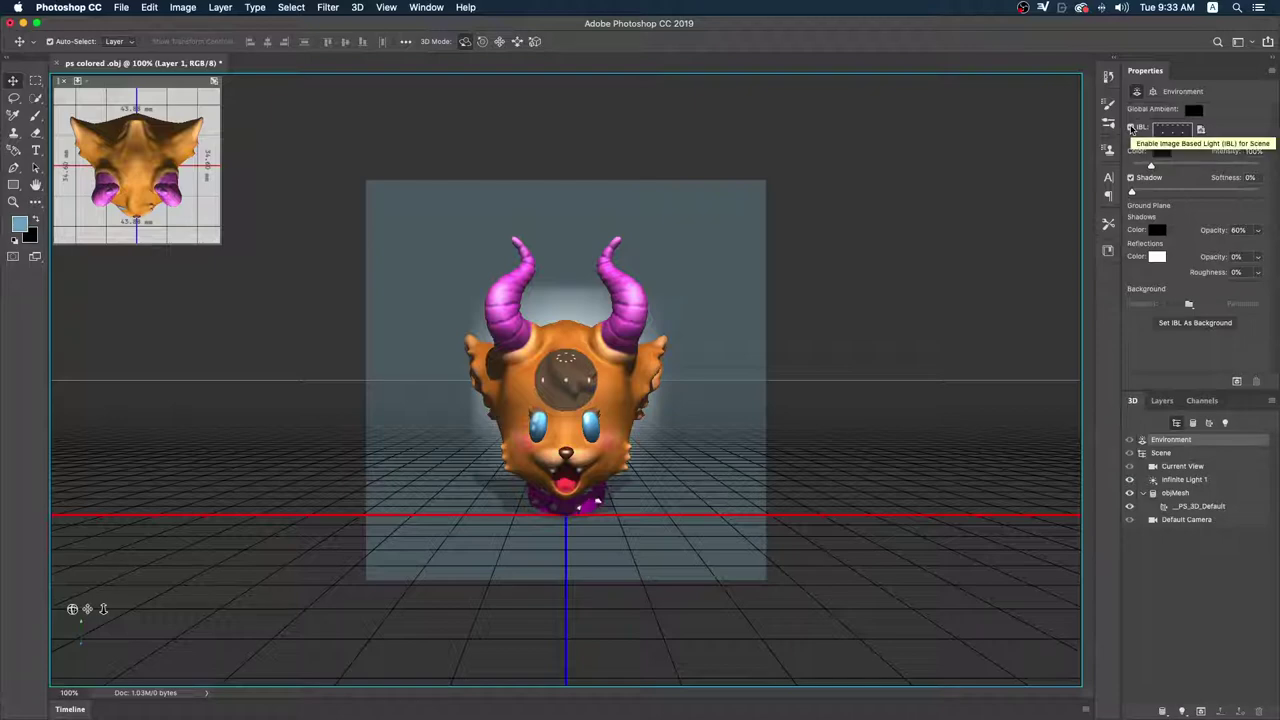
- Turn on IBL for the scene, cancelling the New Texture prompt
{"action": "left_click", "coordinate": [1131, 127]}
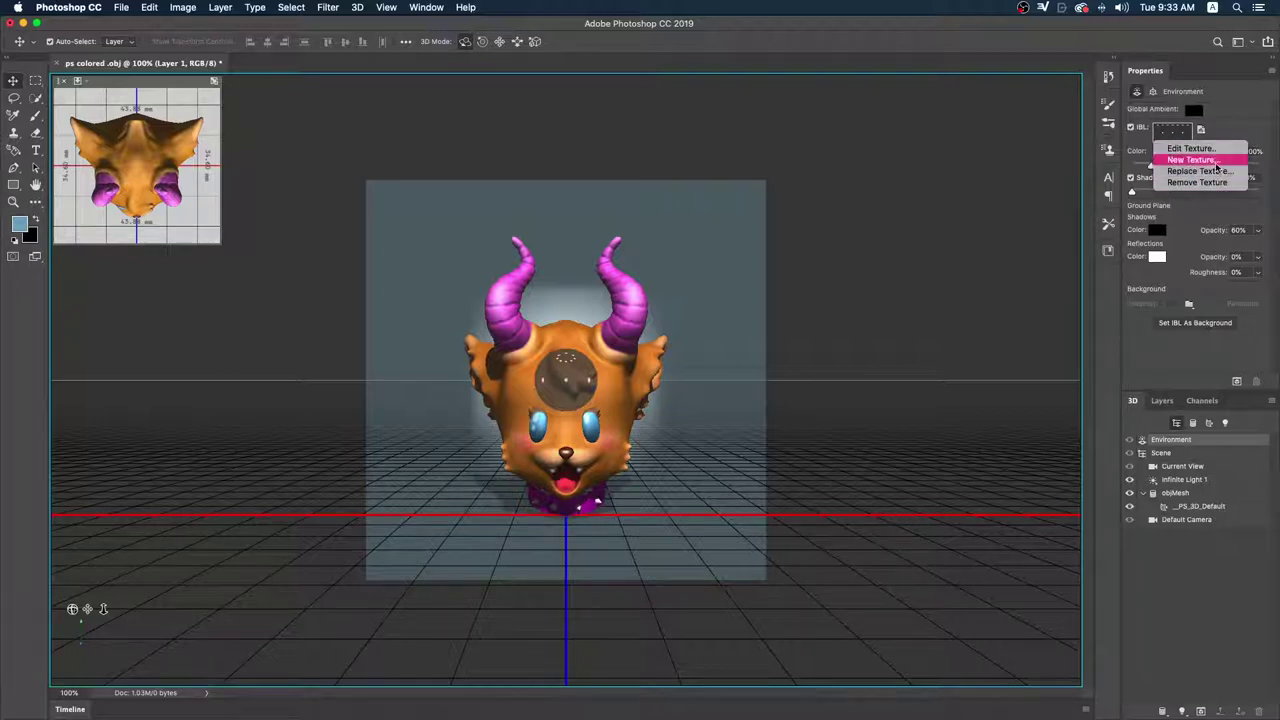
{"action": "left_click", "coordinate": [1230, 135]}
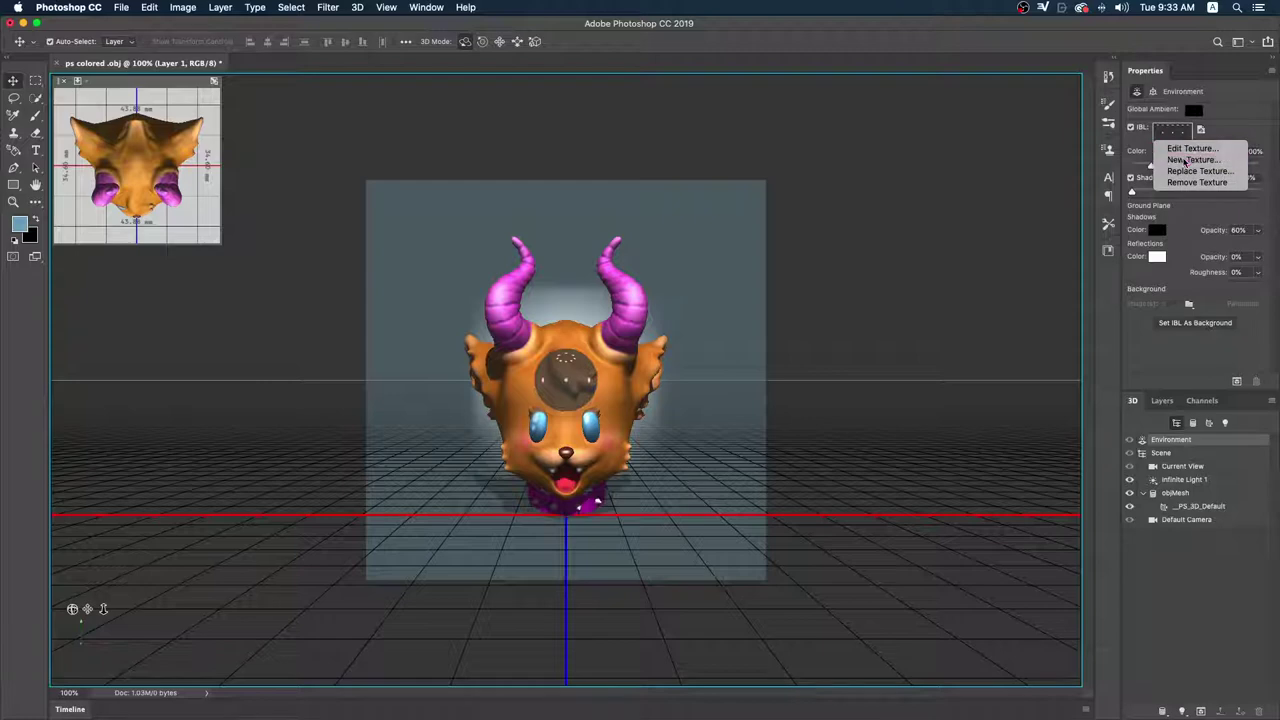
{"action": "left_click", "coordinate": [1190, 159]}
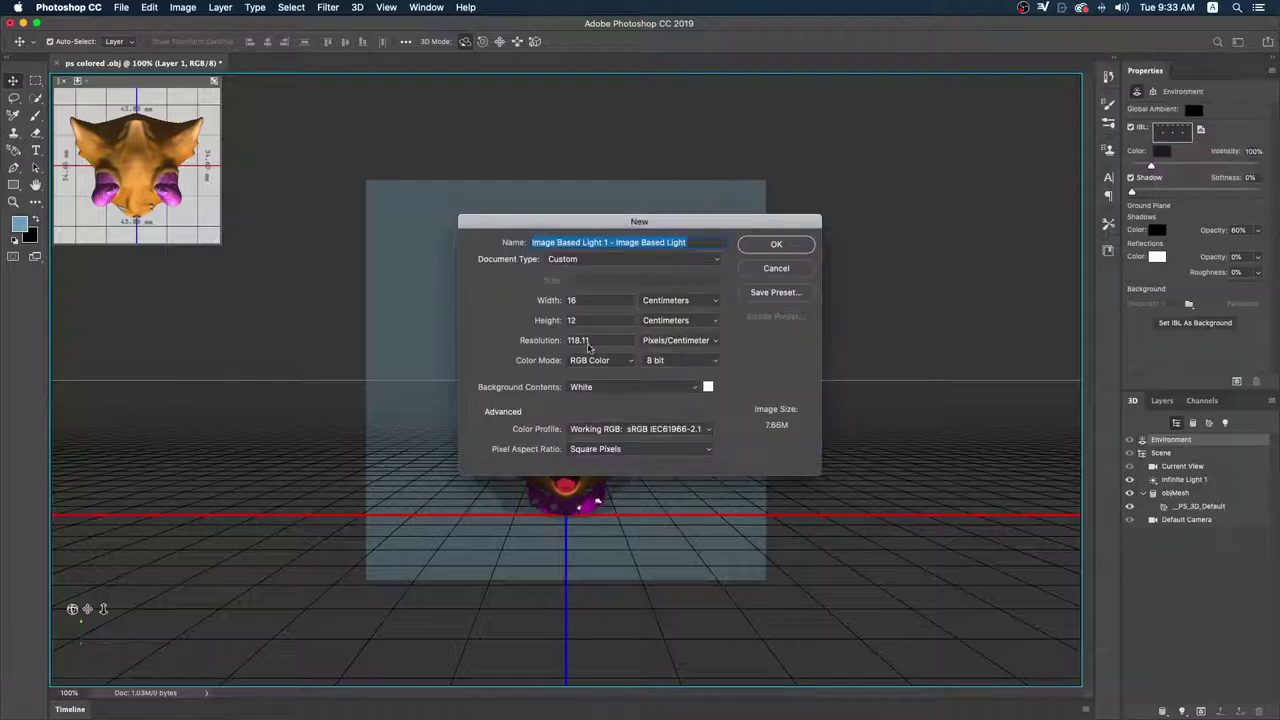
{"action": "left_click", "coordinate": [777, 269]}
- Open the Default IBL texture for editing and view its layers
{"action": "left_click", "coordinate": [1201, 131]}
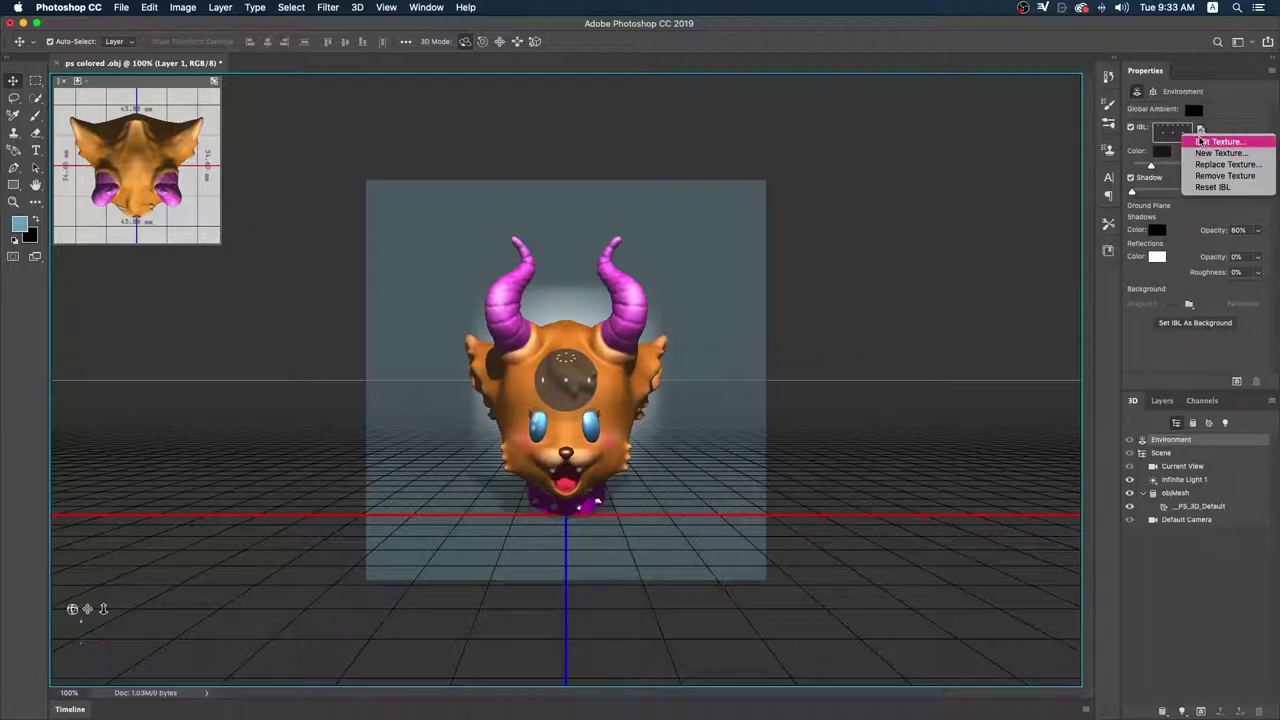
{"action": "left_click", "coordinate": [1201, 141]}
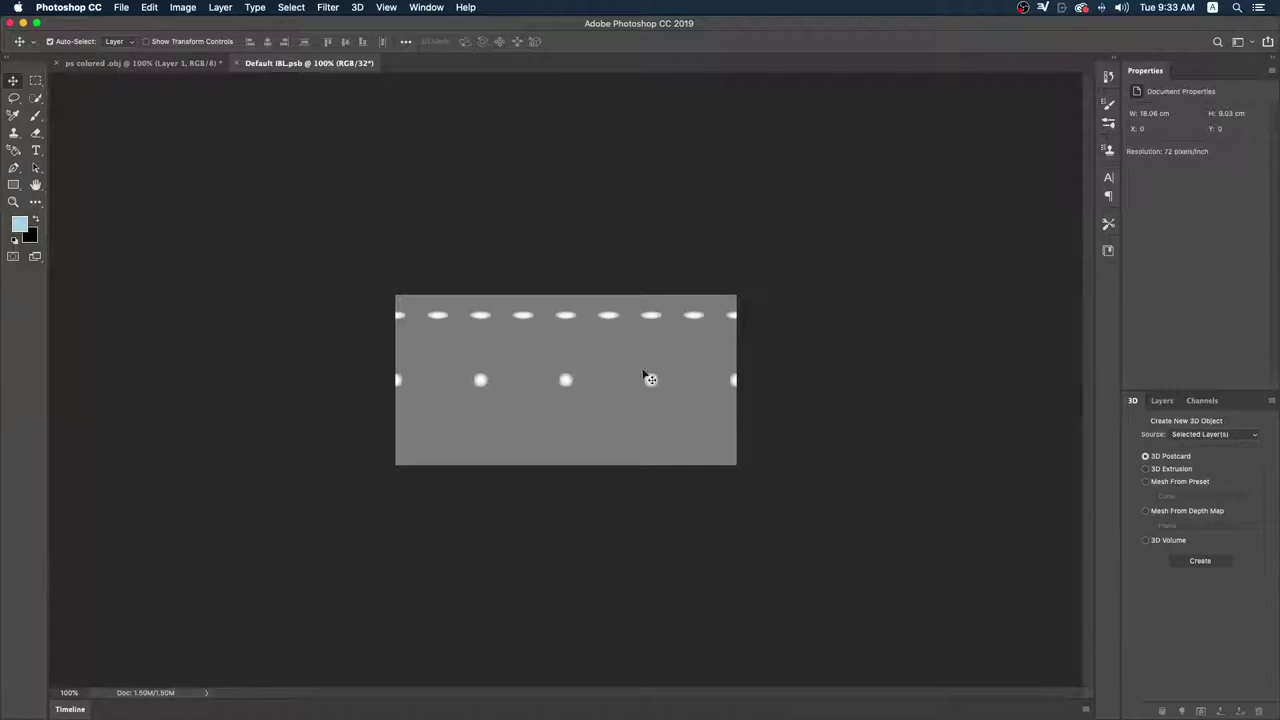
{"action": "left_click", "coordinate": [1173, 408]}
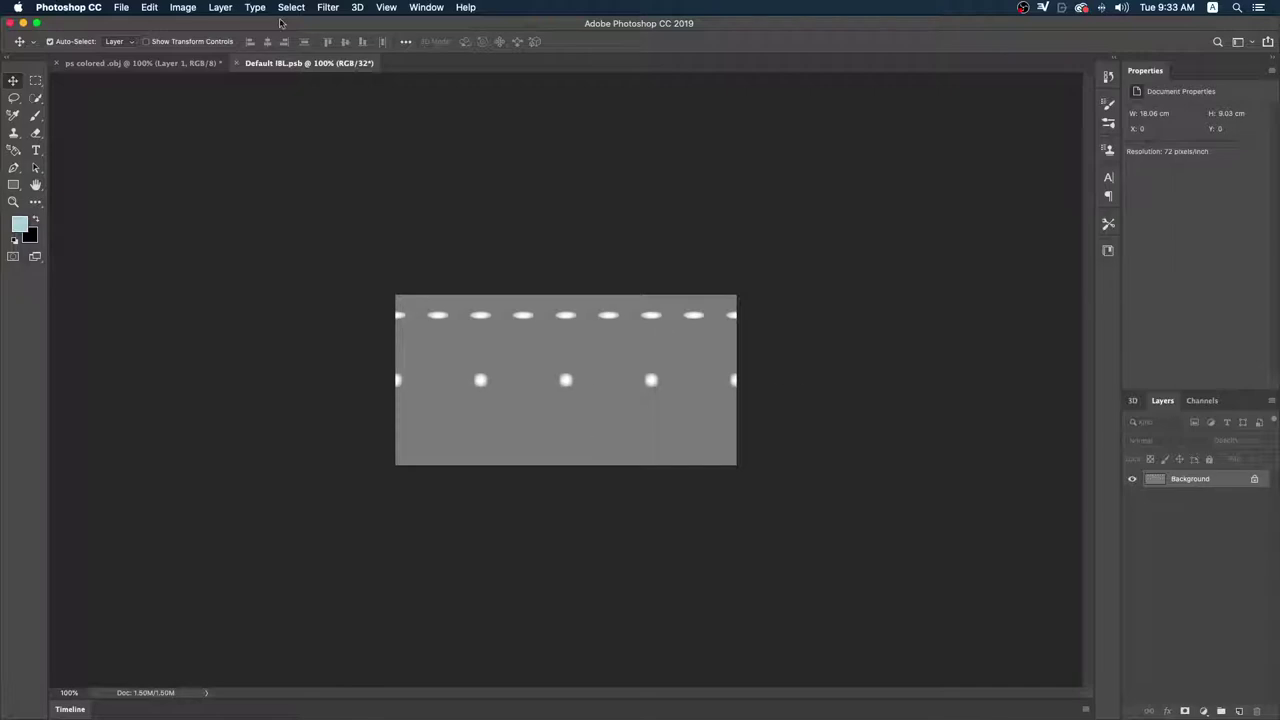
- In the ps colored .obj document, set the IBL colour to RGB 95, 182, 227
{"action": "left_click", "coordinate": [153, 67]}
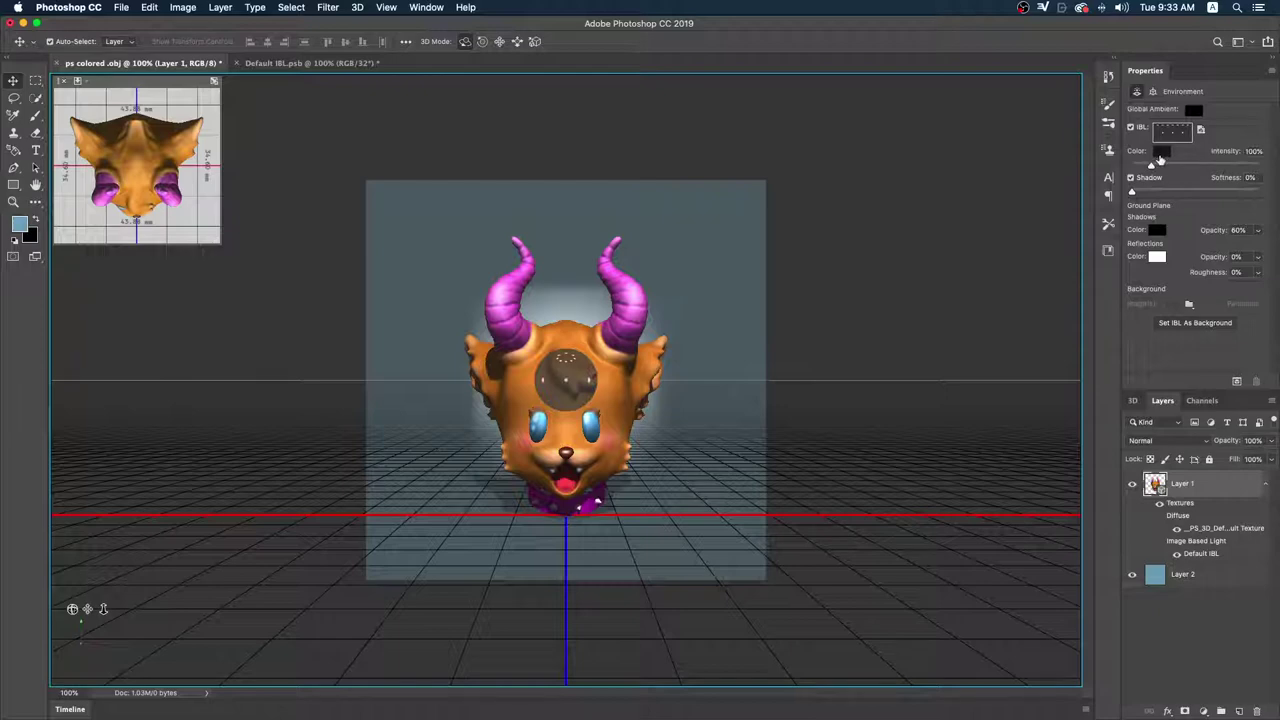
{"action": "left_click", "coordinate": [1160, 155]}
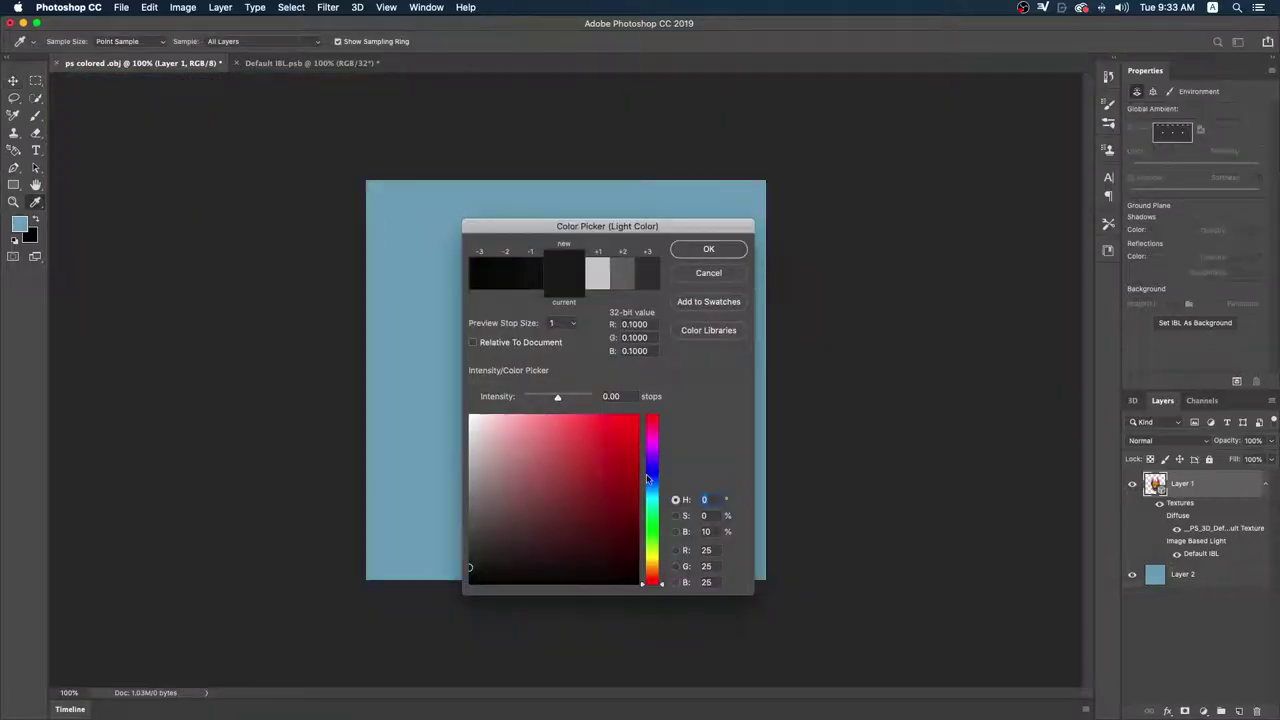
{"action": "left_click_drag", "start_coordinate": [647, 480], "coordinate": [647, 489]}
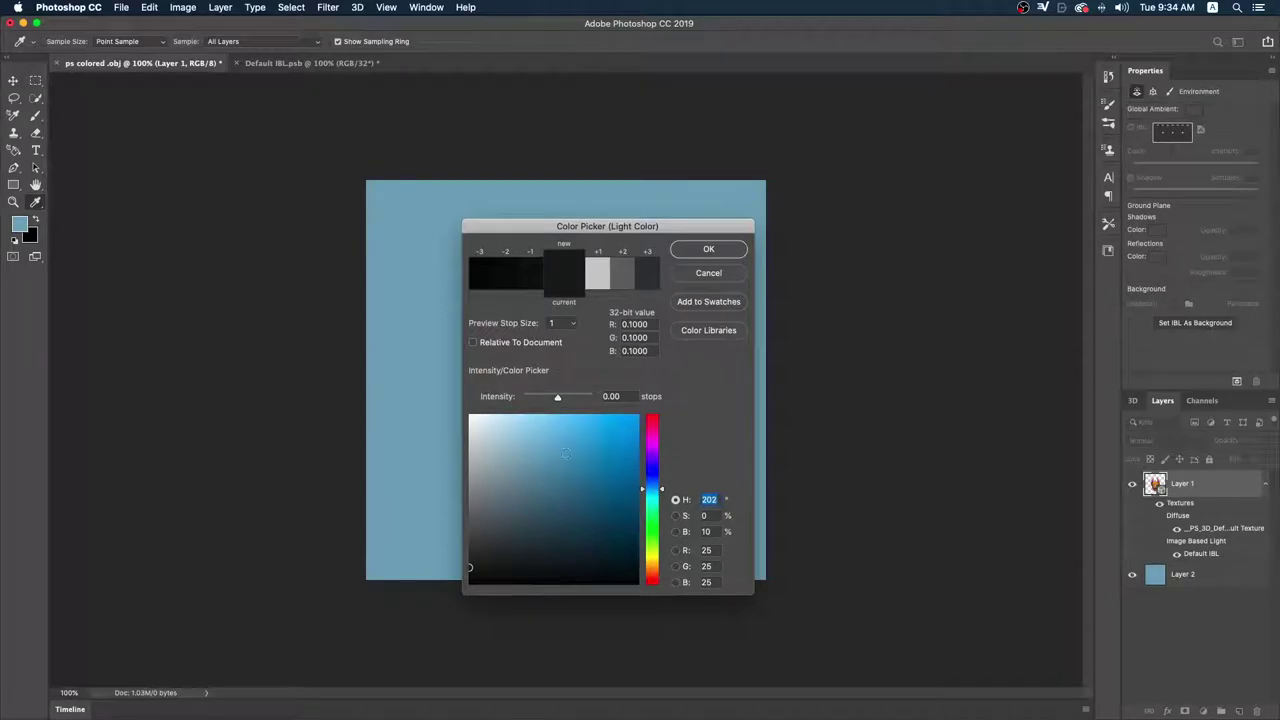
{"action": "left_click", "coordinate": [573, 431]}
{"action": "left_click", "coordinate": [416, 336]}
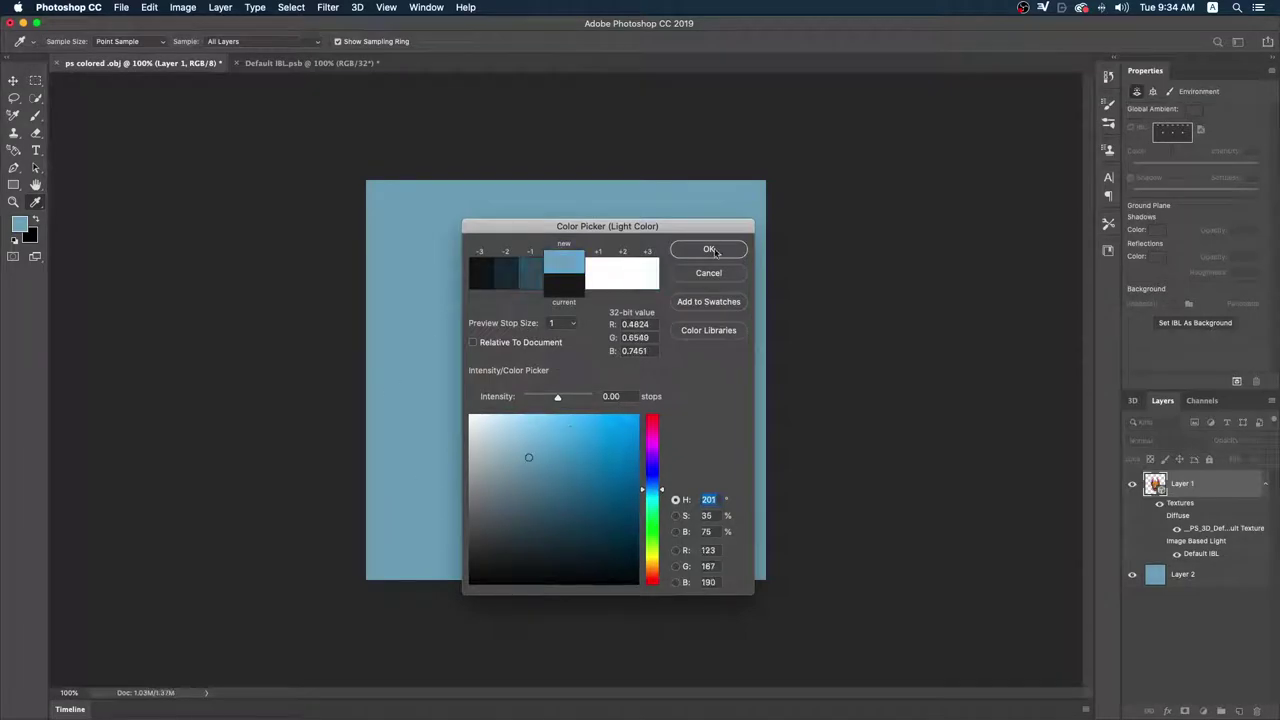
{"action": "left_click_drag", "start_coordinate": [535, 451], "coordinate": [567, 432]}
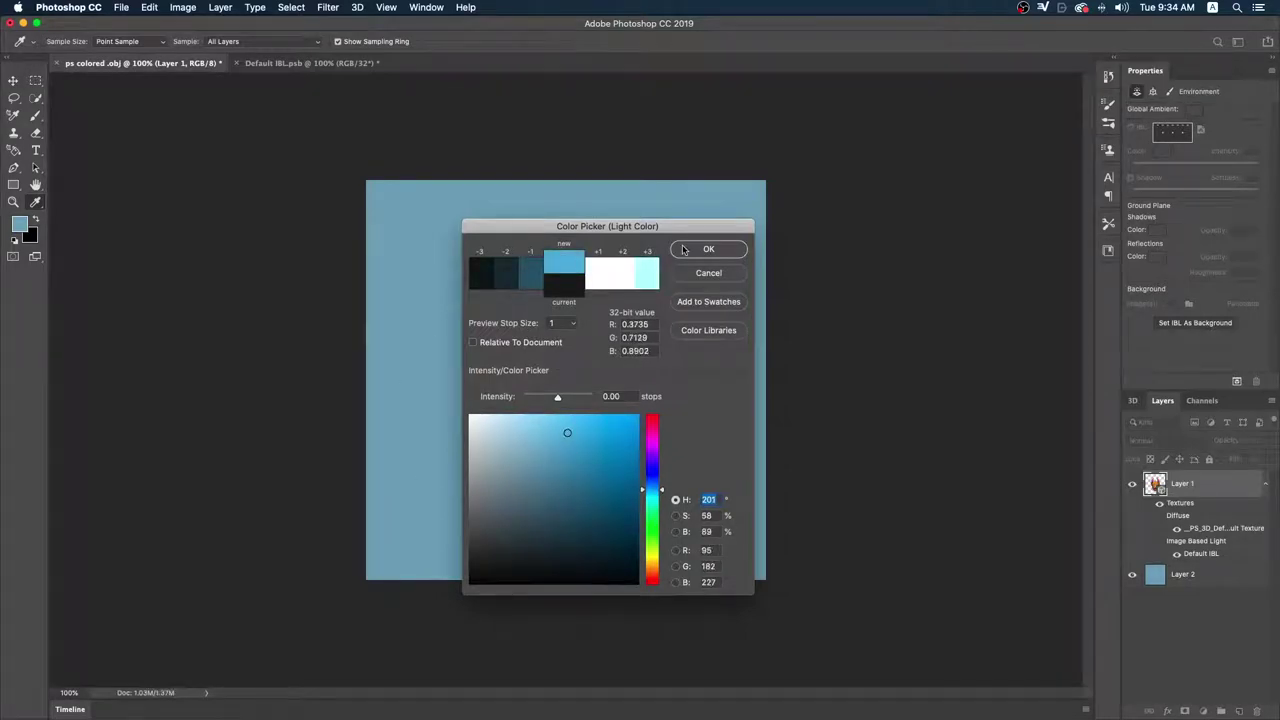
{"action": "key", "text": "Return"}
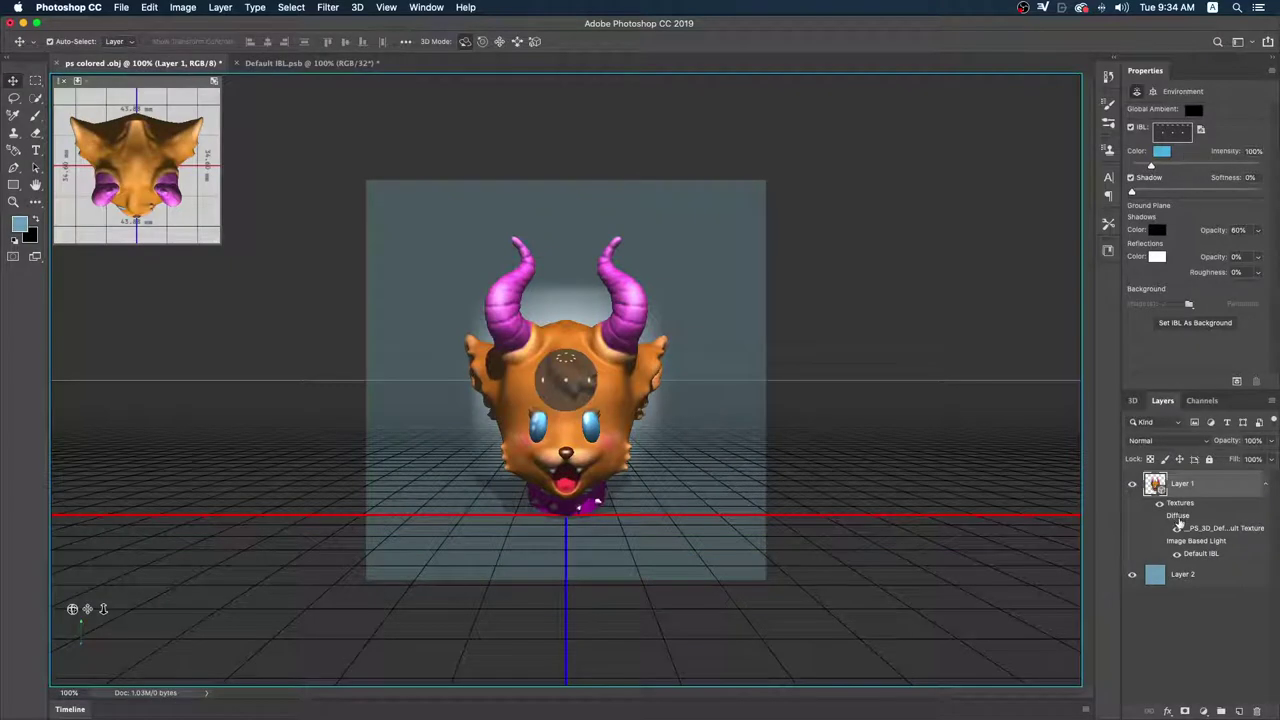
- Select Environment in the 3D panel and set Shadow Softness to 20%
{"action": "left_click", "coordinate": [1133, 400]}
{"action": "left_click", "coordinate": [1160, 453]}
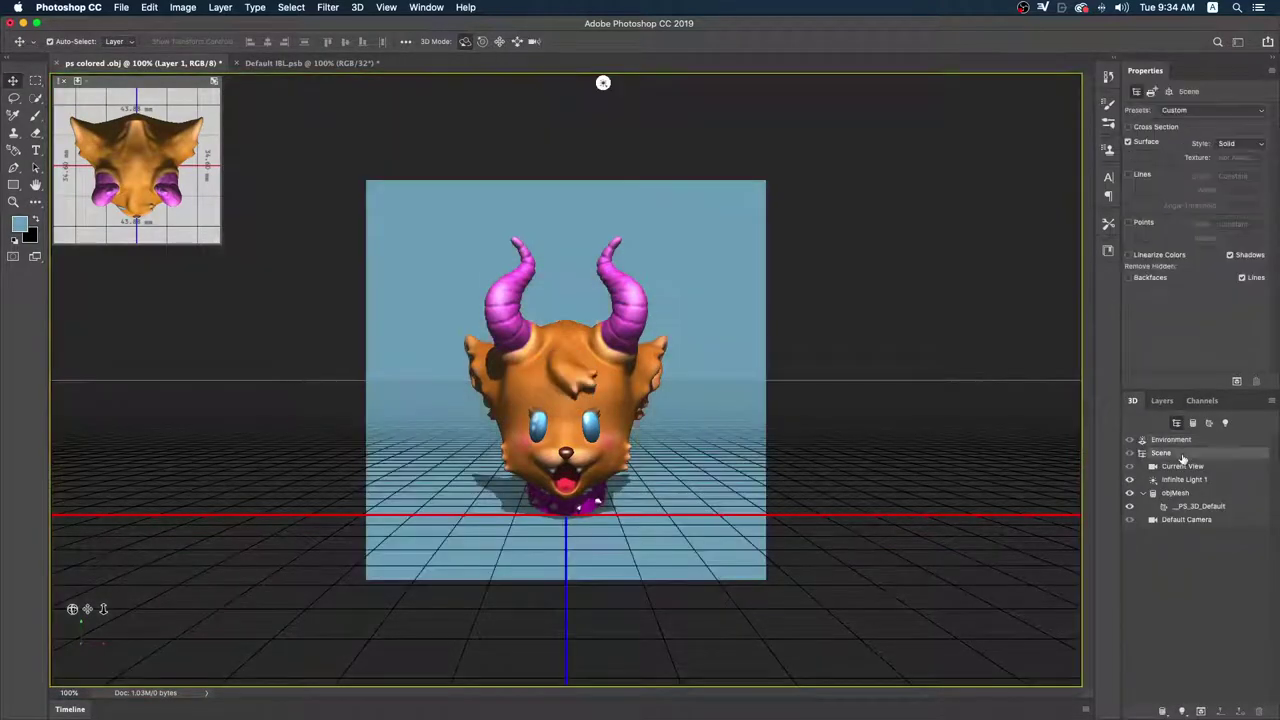
{"action": "left_click", "coordinate": [1172, 440]}
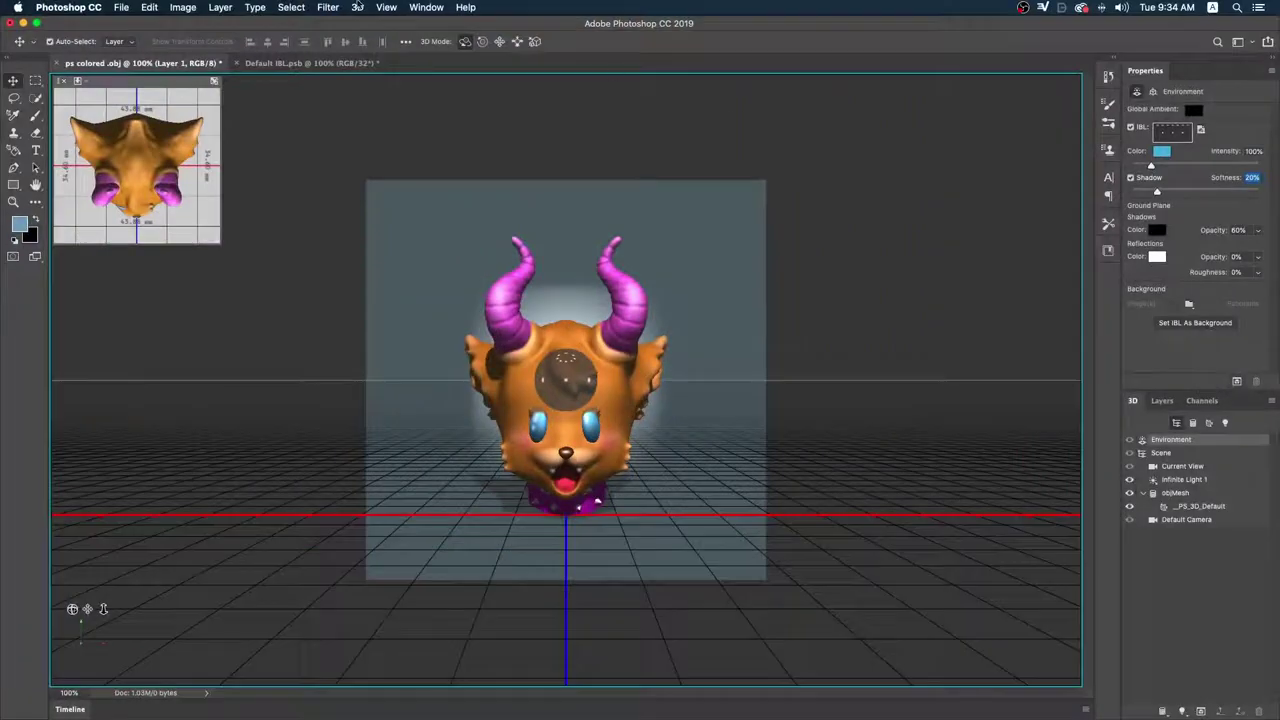
- Run 3D > Render 3D Layer to ray-trace the head over the pale blue backdrop
{"action": "left_click", "coordinate": [357, 7]}
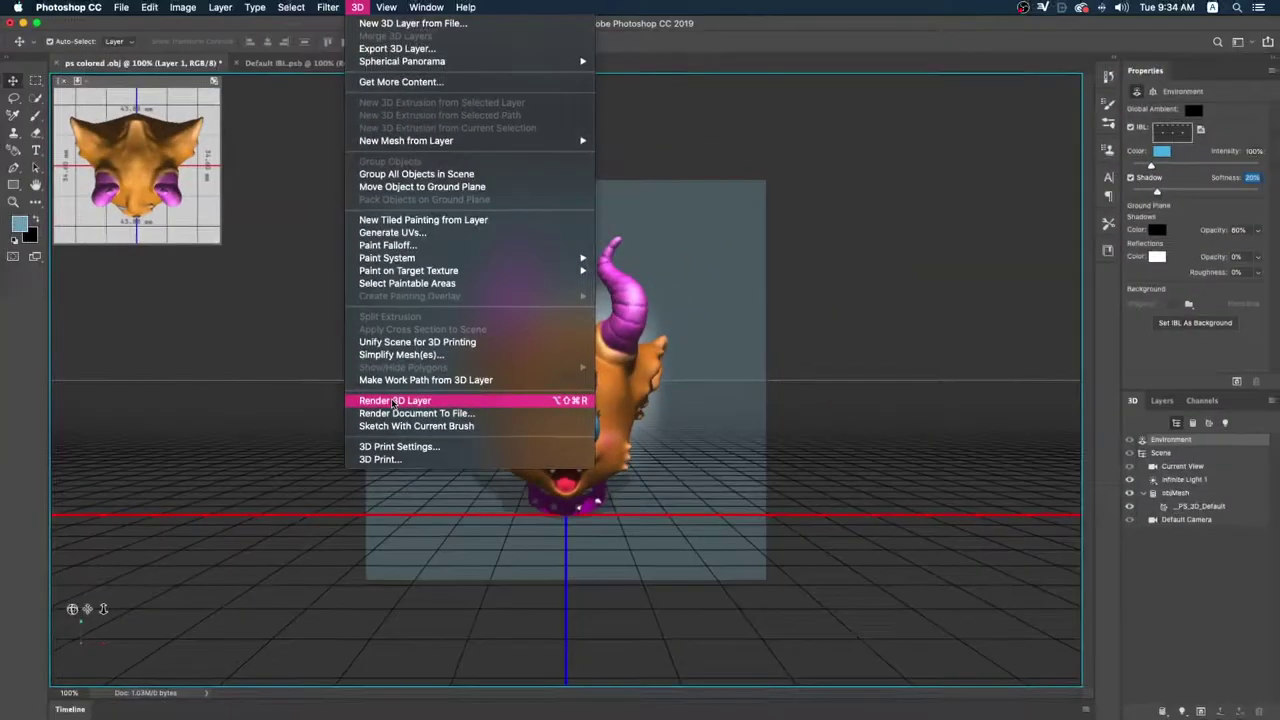
{"action": "left_click", "coordinate": [389, 394]}
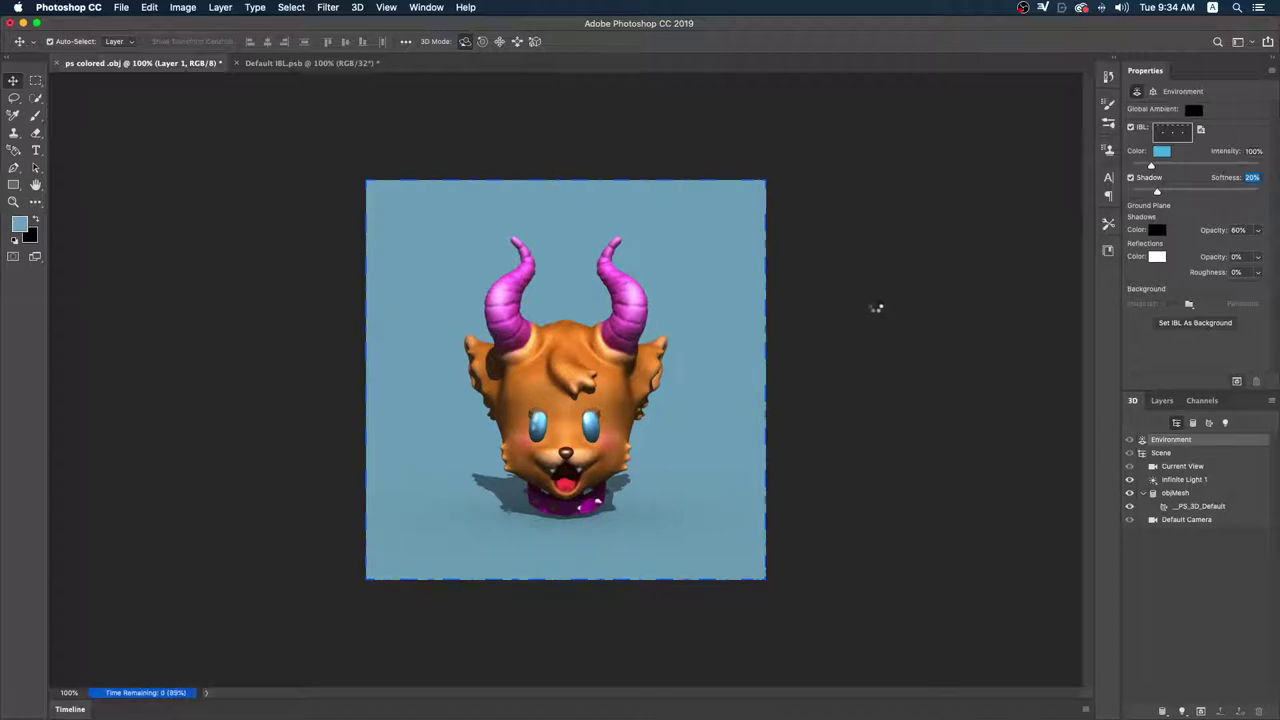
{"action": "scroll", "coordinate": [786, 346], "scroll_direction": "up", "scroll_amount": 3}
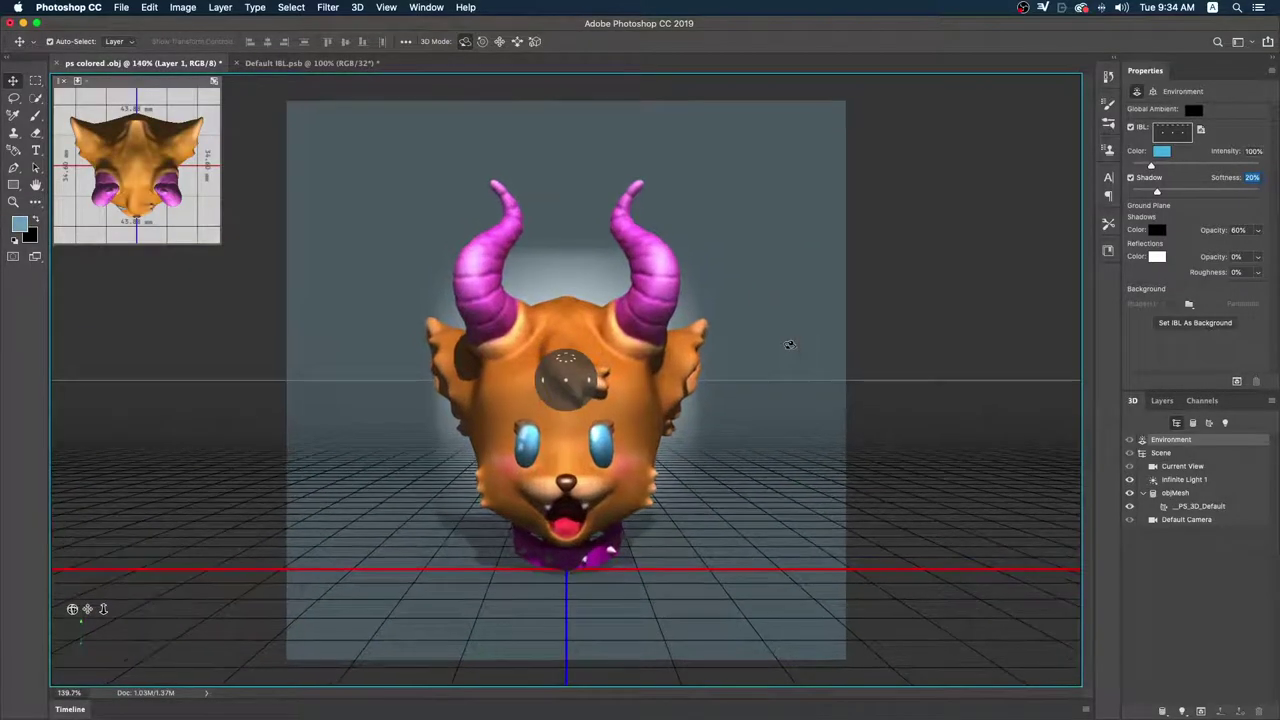
- Select the pale blue background layer and view the image at 100%
{"action": "left_click", "coordinate": [1162, 400]}
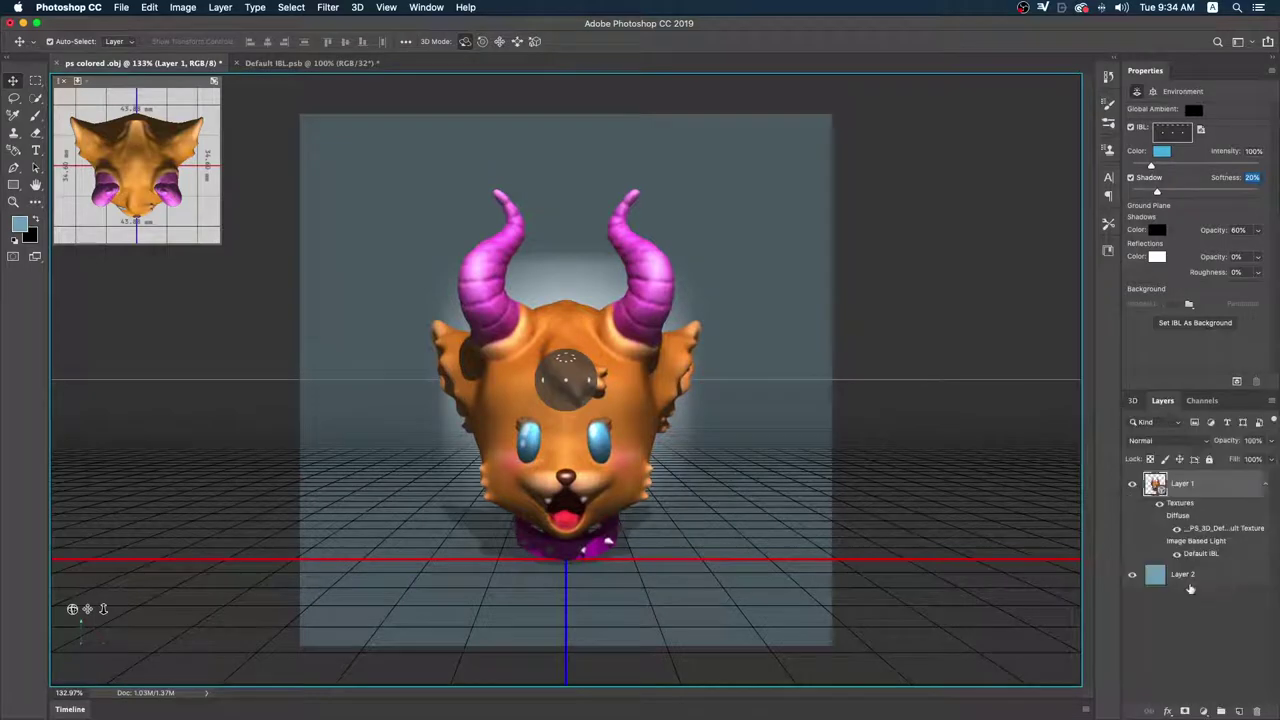
{"action": "left_click", "coordinate": [1191, 588]}
{"action": "scroll", "coordinate": [690, 470], "scroll_direction": "up", "scroll_amount": 3}
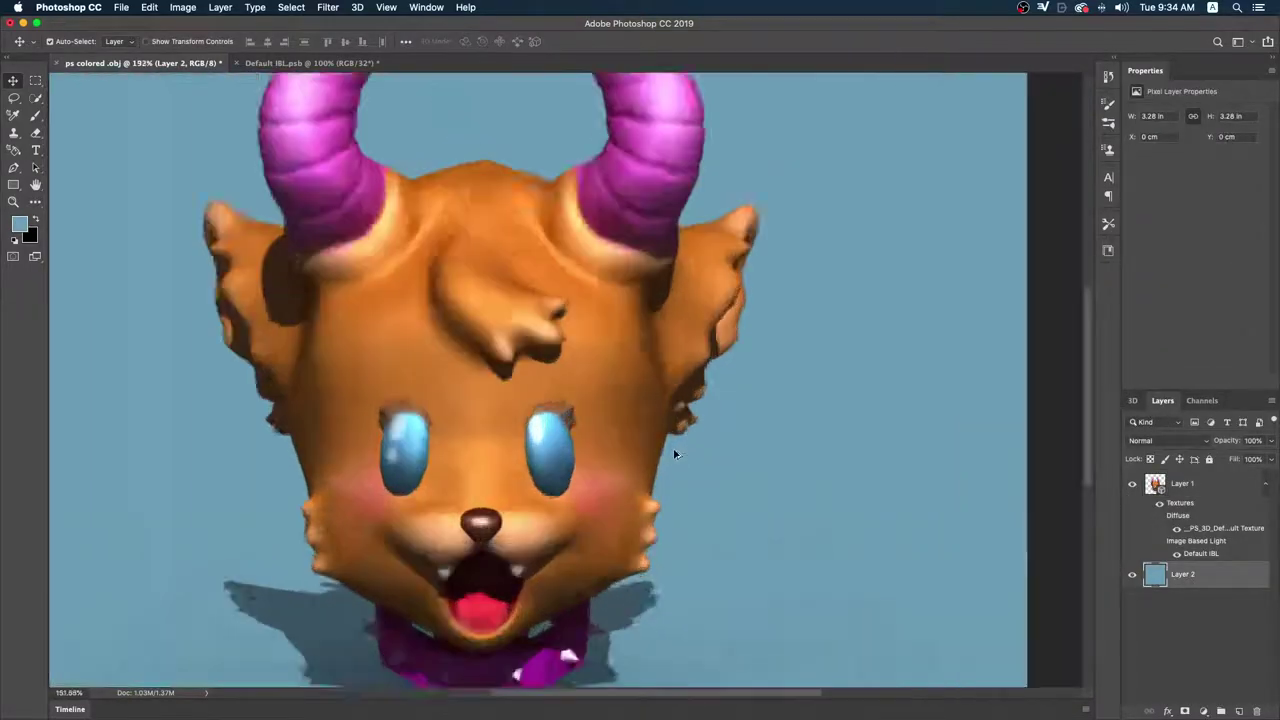
{"action": "scroll", "coordinate": [677, 449], "scroll_direction": "up", "scroll_amount": 2}
{"action": "scroll", "coordinate": [676, 402], "scroll_direction": "down", "scroll_amount": 3}
{"action": "scroll", "coordinate": [676, 402], "scroll_direction": "down", "scroll_amount": 2}
{"action": "scroll", "coordinate": [676, 402], "scroll_direction": "down", "scroll_amount": 1}
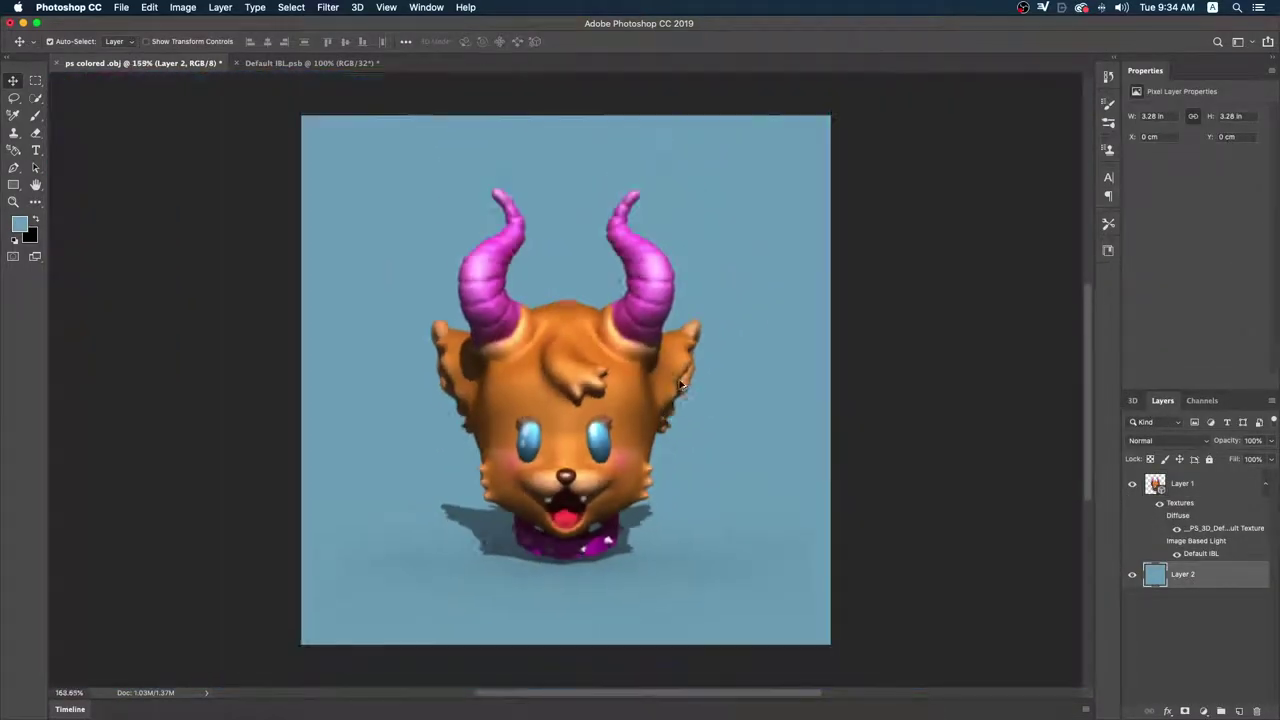
{"action": "scroll", "coordinate": [660, 390], "scroll_direction": "down", "scroll_amount": 3}
{"action": "scroll", "coordinate": [619, 366], "scroll_direction": "up", "scroll_amount": 6}
{"action": "scroll", "coordinate": [619, 366], "scroll_direction": "down", "scroll_amount": 3}
{"action": "scroll", "coordinate": [619, 366], "scroll_direction": "down", "scroll_amount": 2}
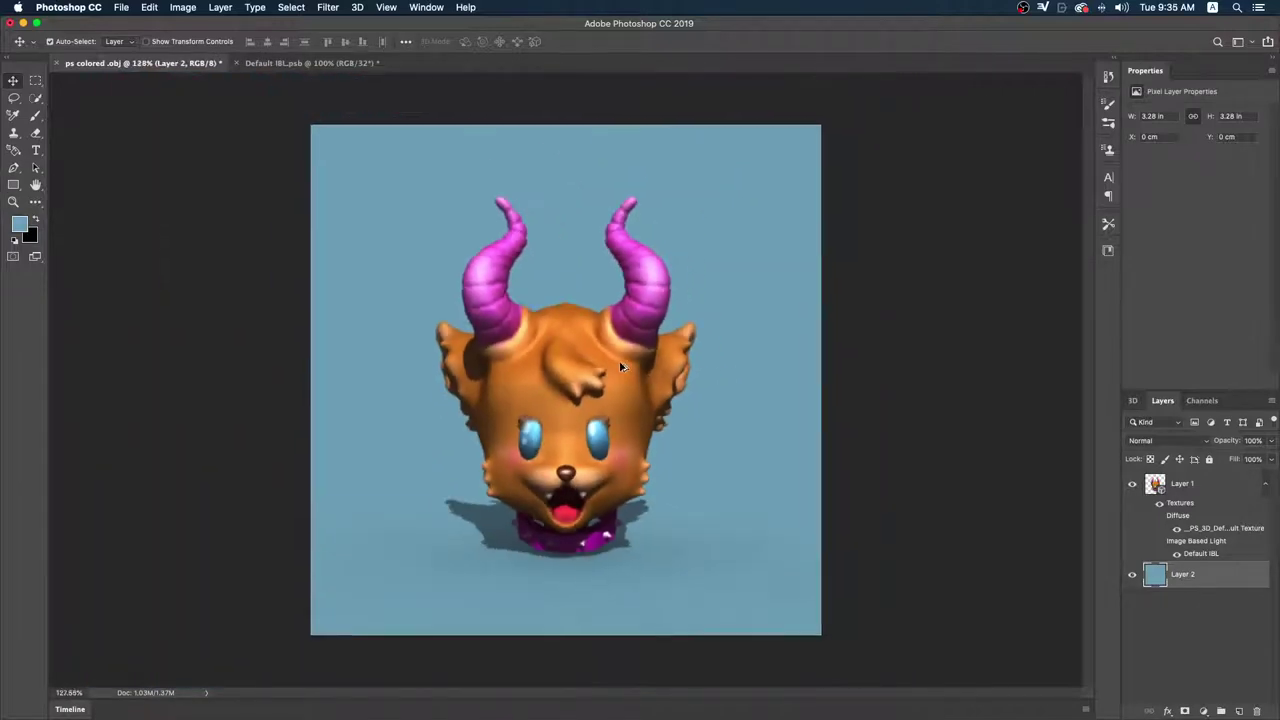
{"action": "scroll", "coordinate": [680, 375], "scroll_direction": "up", "scroll_amount": 2}
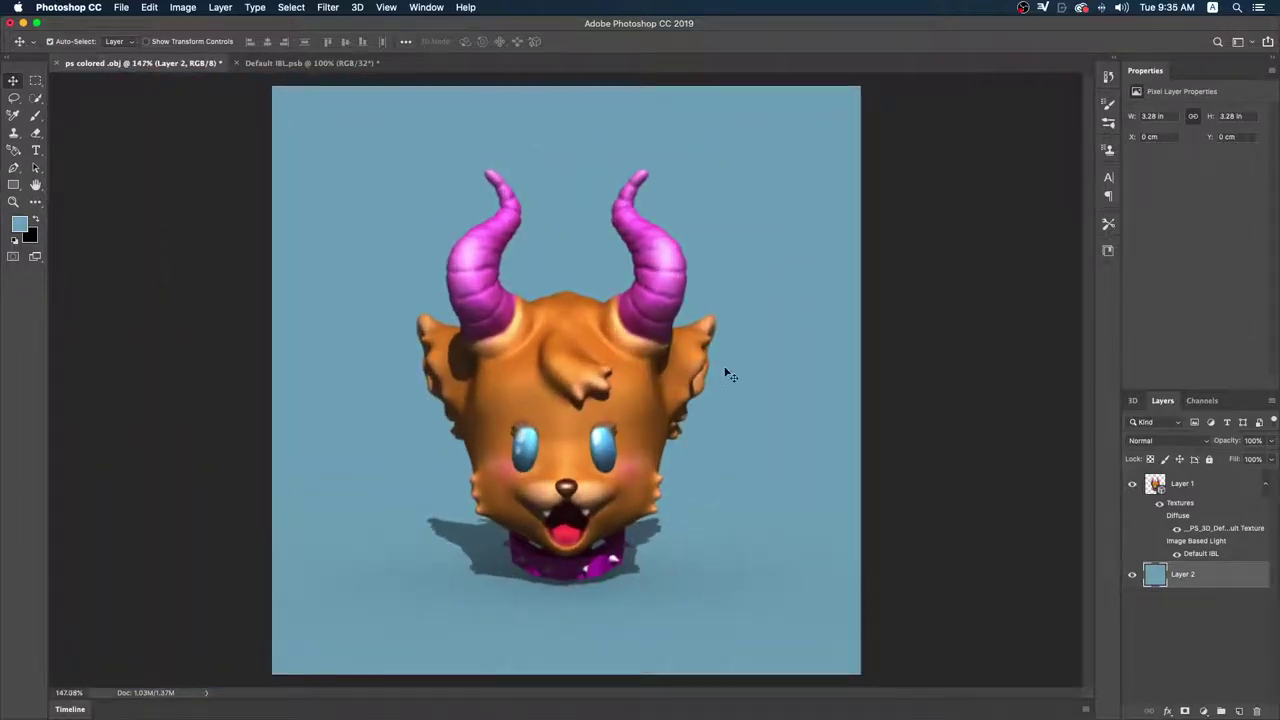
{"action": "scroll", "coordinate": [733, 375], "scroll_direction": "down", "scroll_amount": 2}
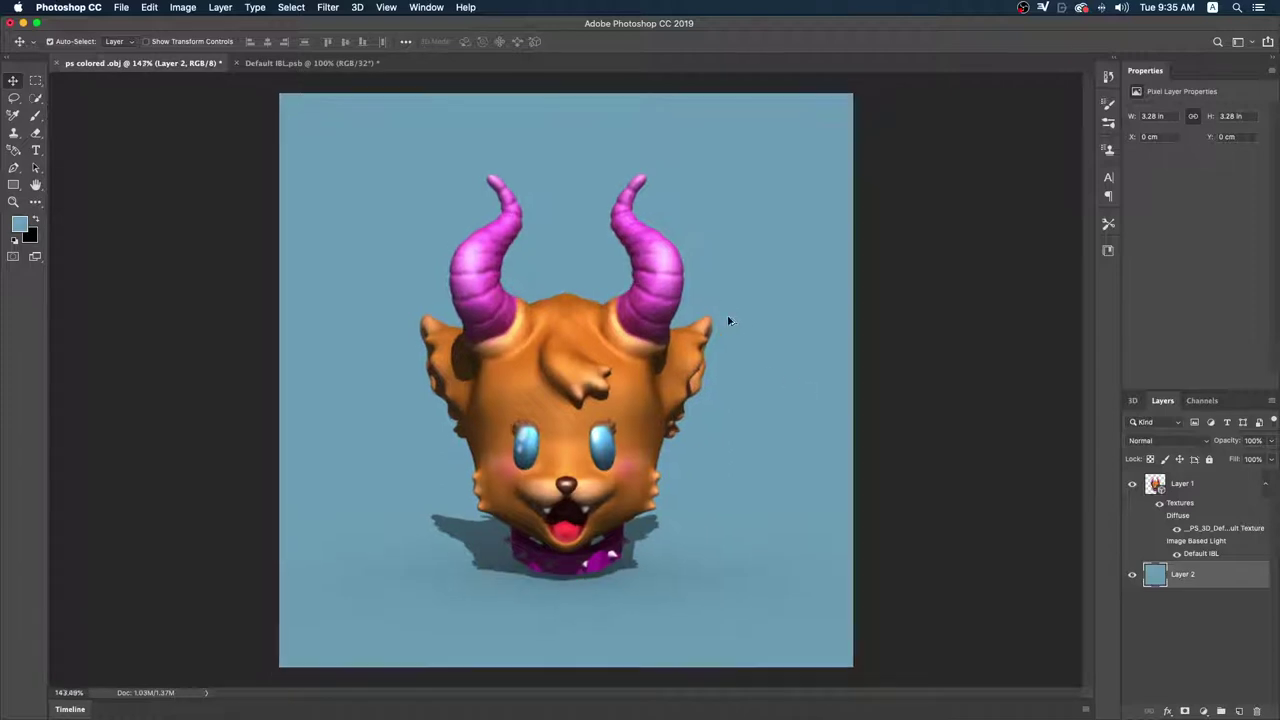
{"action": "key", "text": "super+1"}
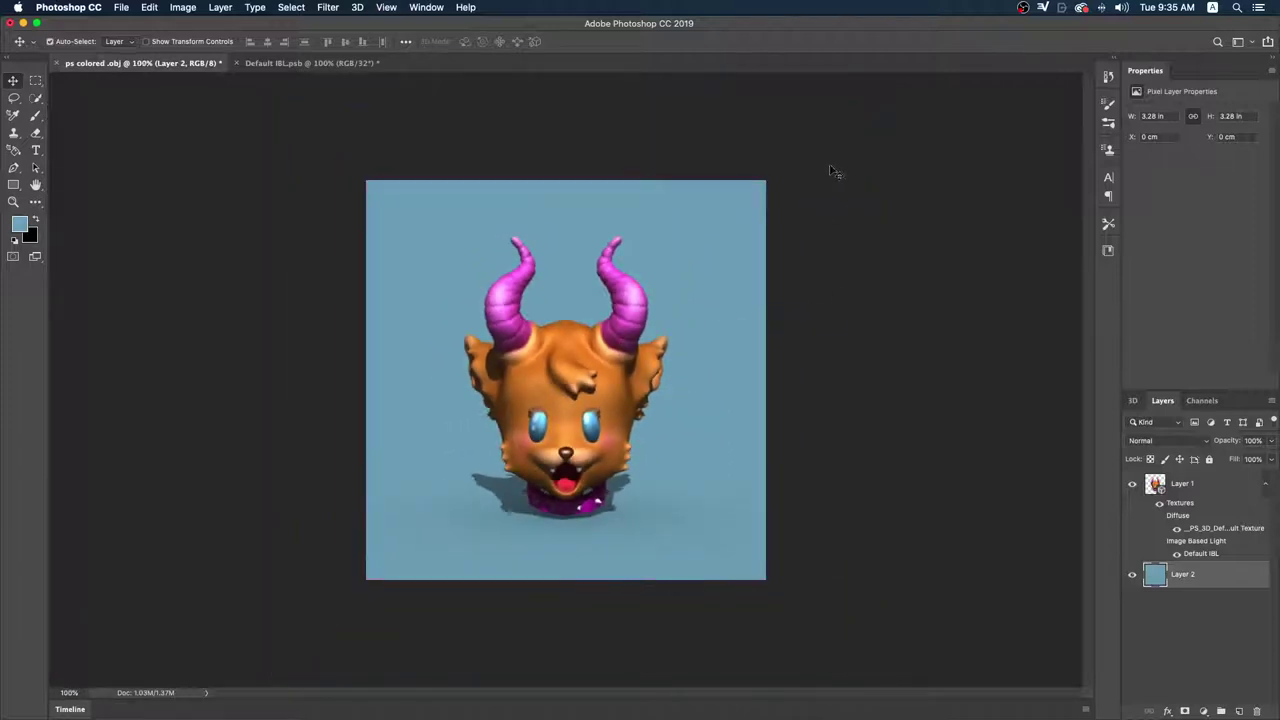
{"action": "scroll", "coordinate": [783, 374], "scroll_direction": "up", "scroll_amount": 3}
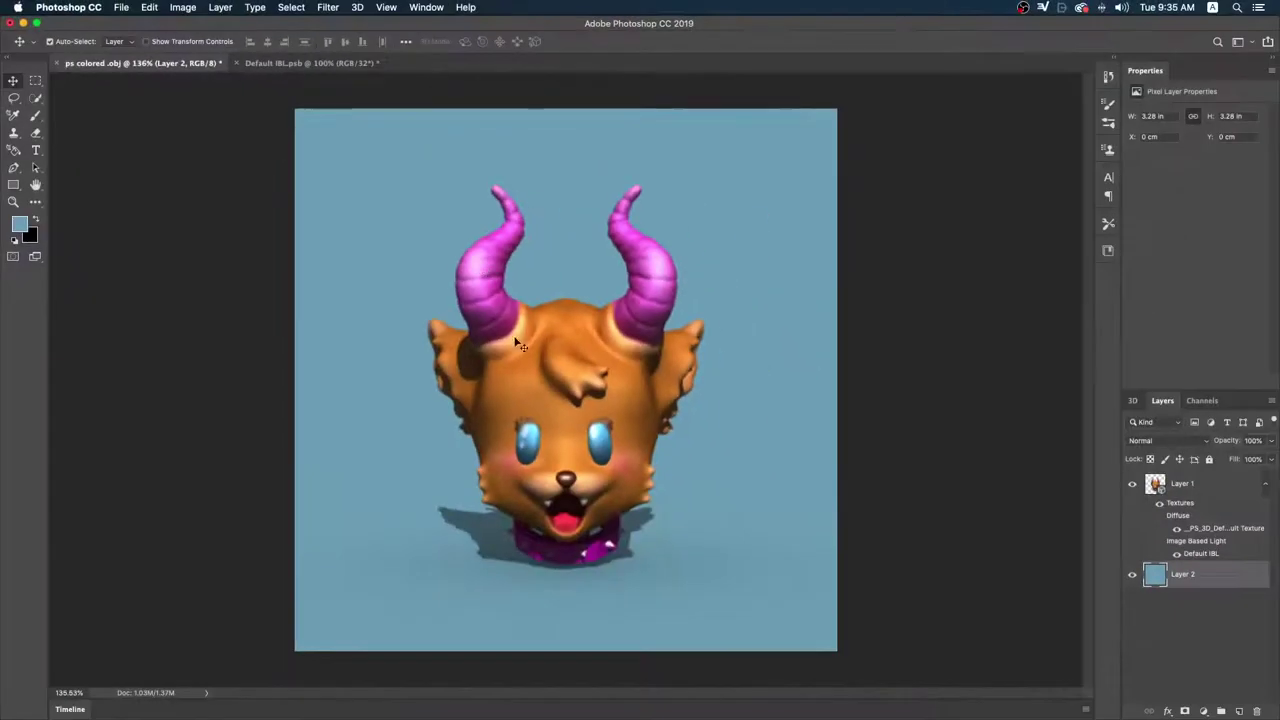
{"action": "key", "text": "super+1"}
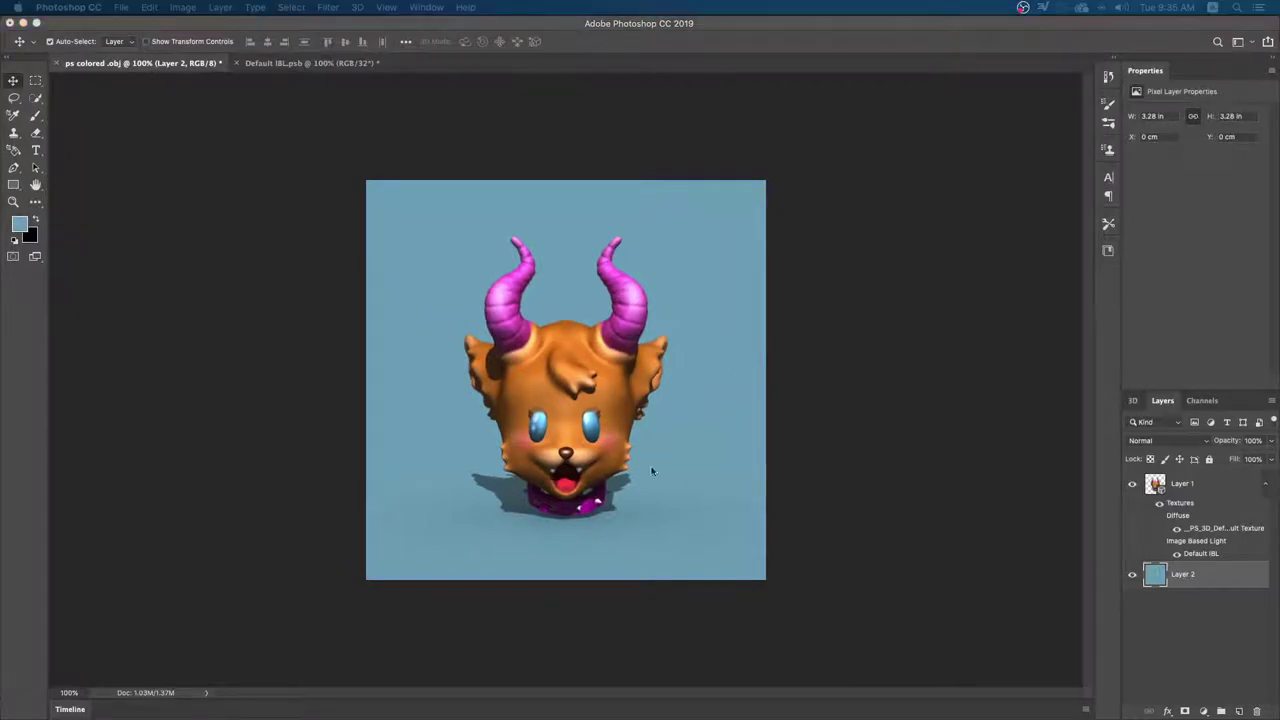
- Select the creature's 3D layer and show its 3D scene with Environment settings
{"action": "scroll", "coordinate": [294, 431], "scroll_direction": "up", "scroll_amount": 2}
{"action": "scroll", "coordinate": [294, 431], "scroll_direction": "down", "scroll_amount": 1}
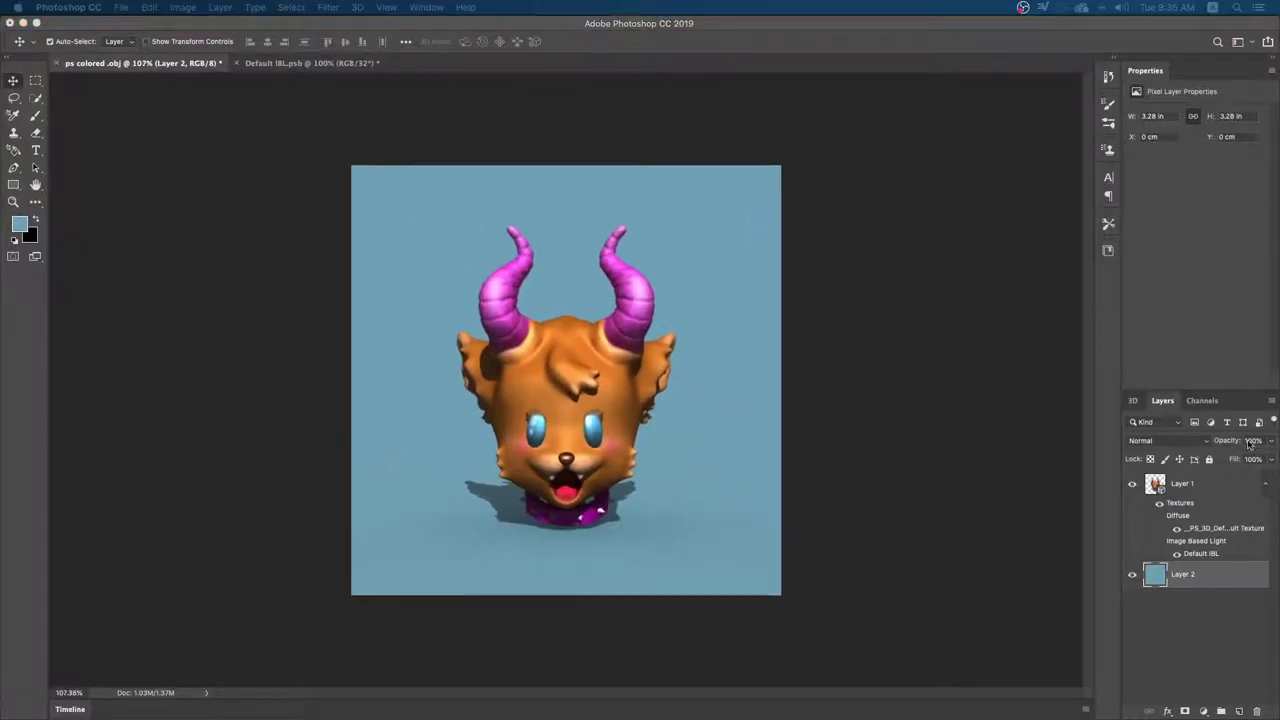
{"action": "left_click", "coordinate": [1133, 401]}
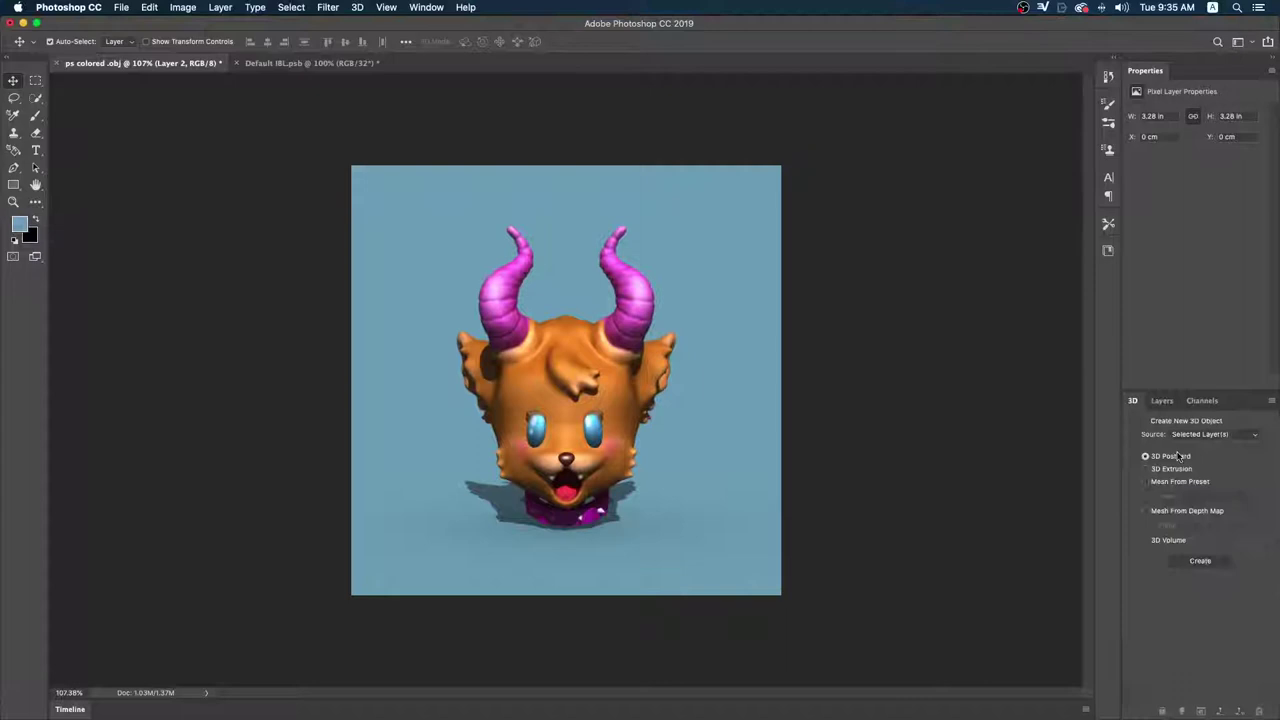
{"action": "left_click", "coordinate": [1178, 402]}
{"action": "left_click", "coordinate": [1182, 483]}
{"action": "left_click", "coordinate": [1133, 401]}
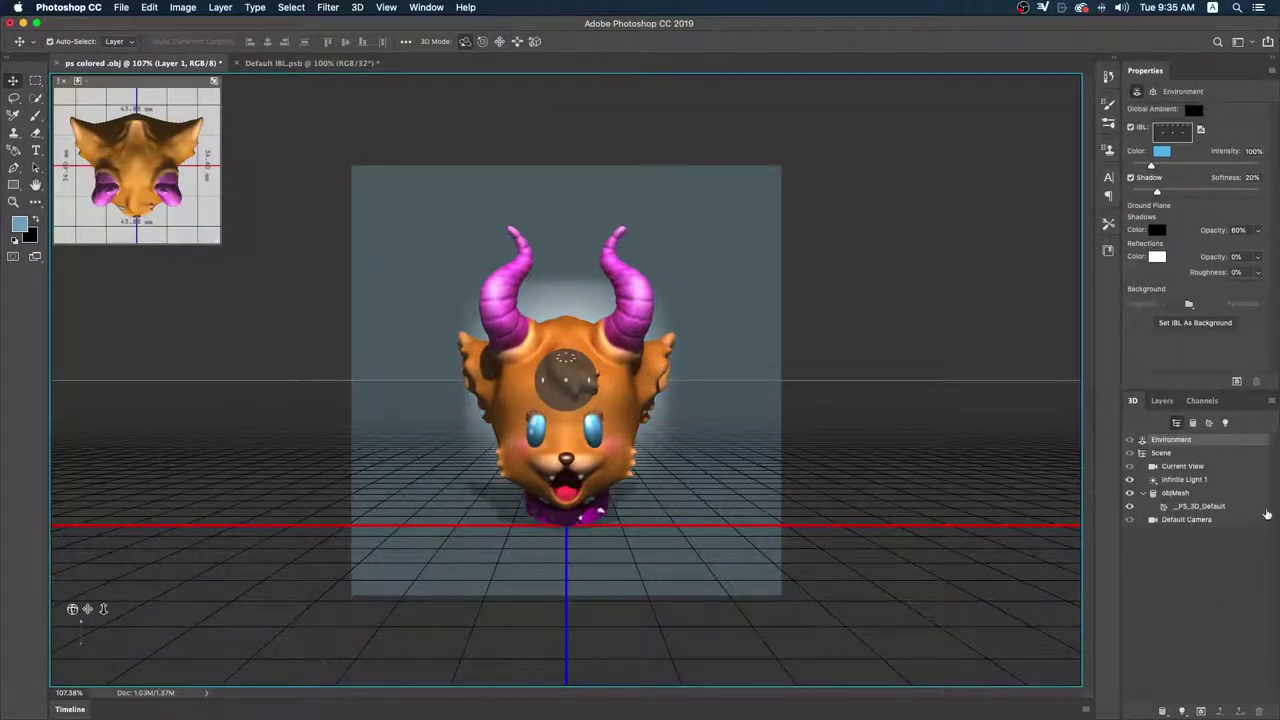
- Set the Environment ground-plane shadow colour to red (RGB 232, 19, 19) at 33% opacity
{"action": "left_click", "coordinate": [1212, 455]}
{"action": "left_click", "coordinate": [1208, 442]}
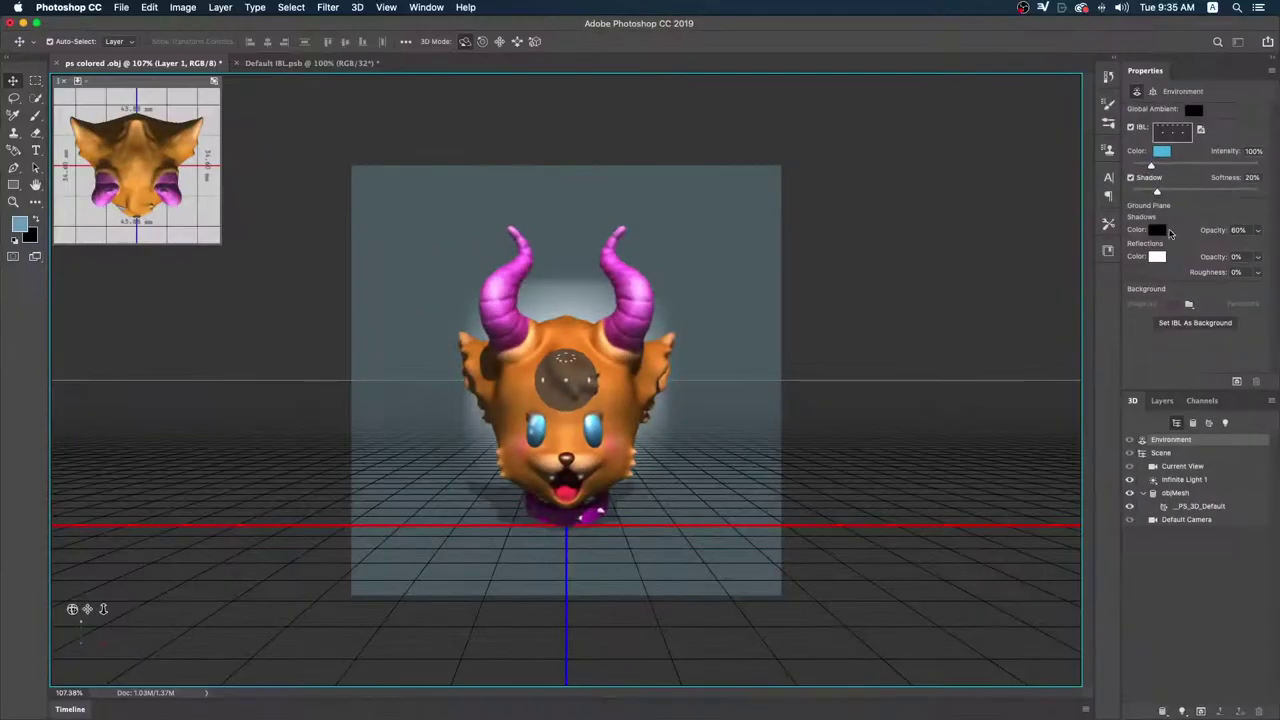
{"action": "left_click", "coordinate": [1152, 230]}
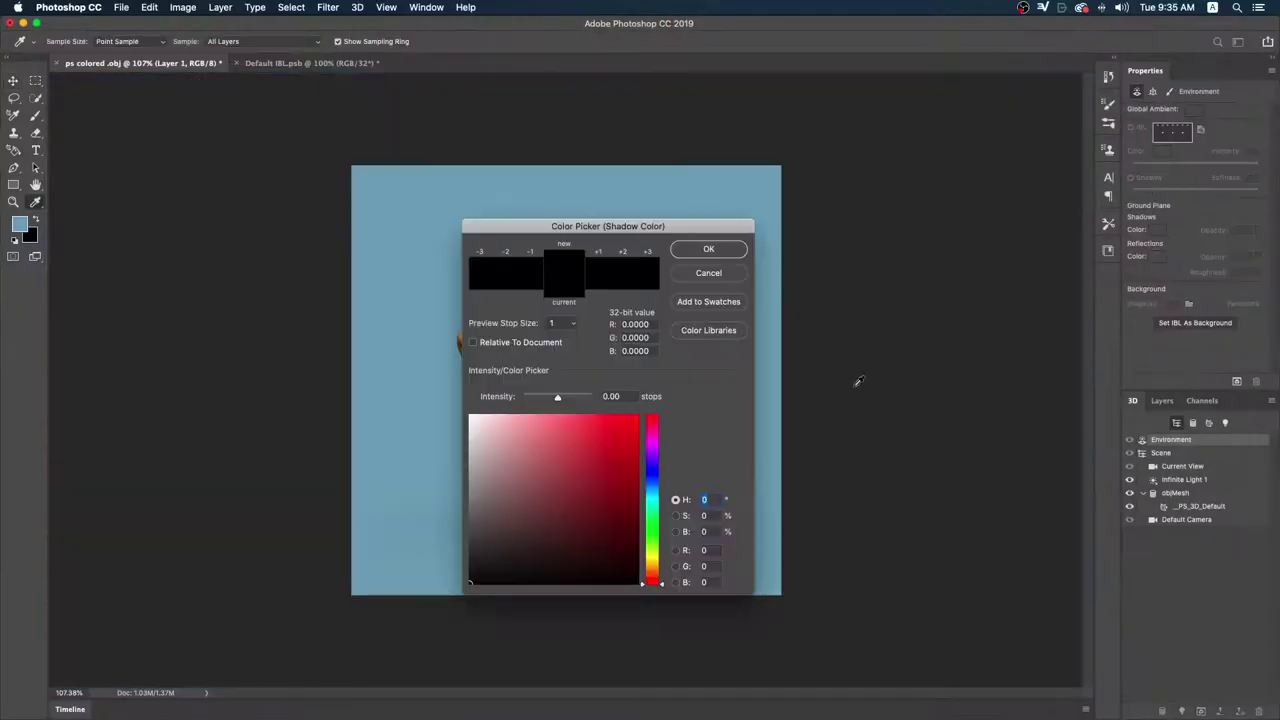
{"action": "left_click_drag", "start_coordinate": [600, 430], "coordinate": [624, 429]}
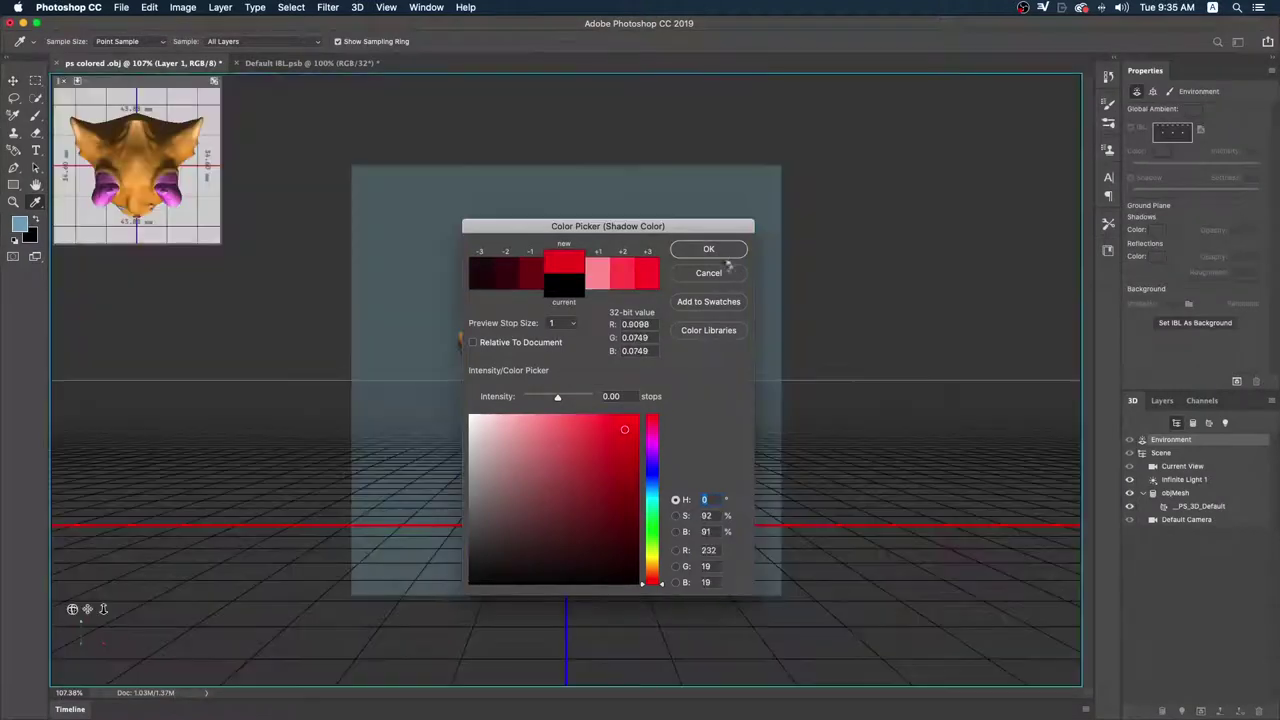
{"action": "left_click", "coordinate": [710, 252]}
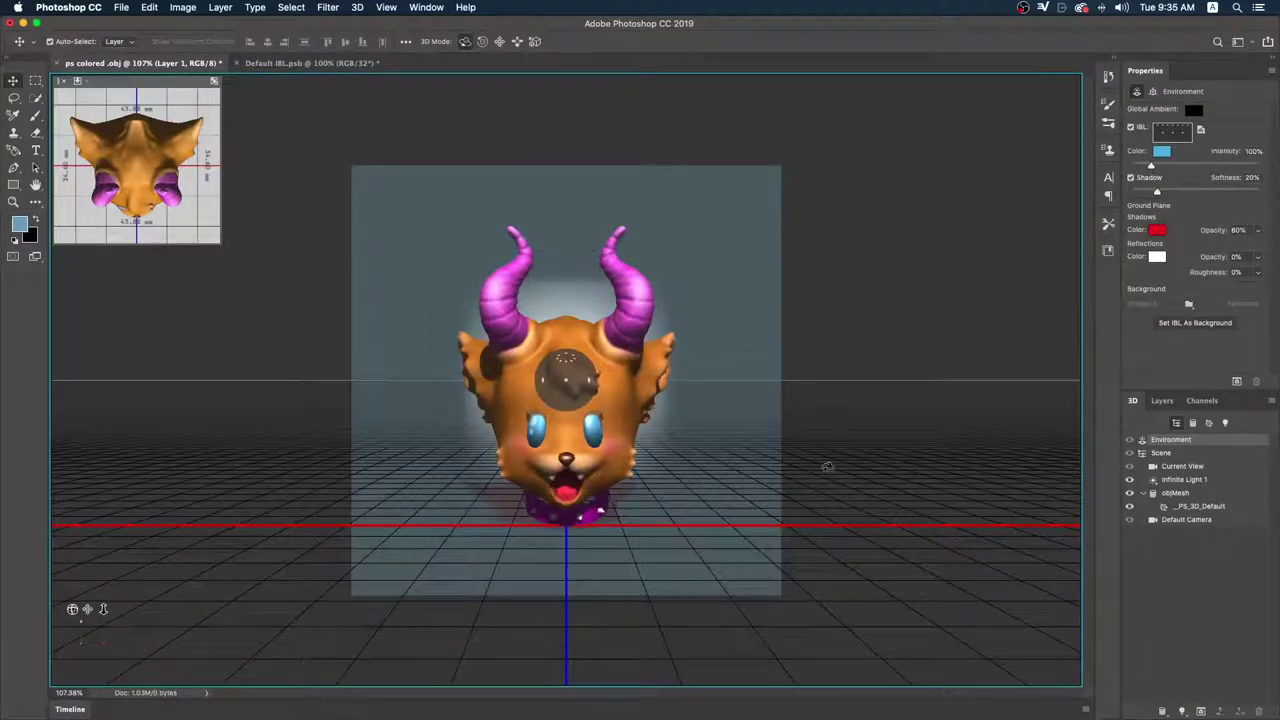
{"action": "left_click", "coordinate": [1255, 235]}
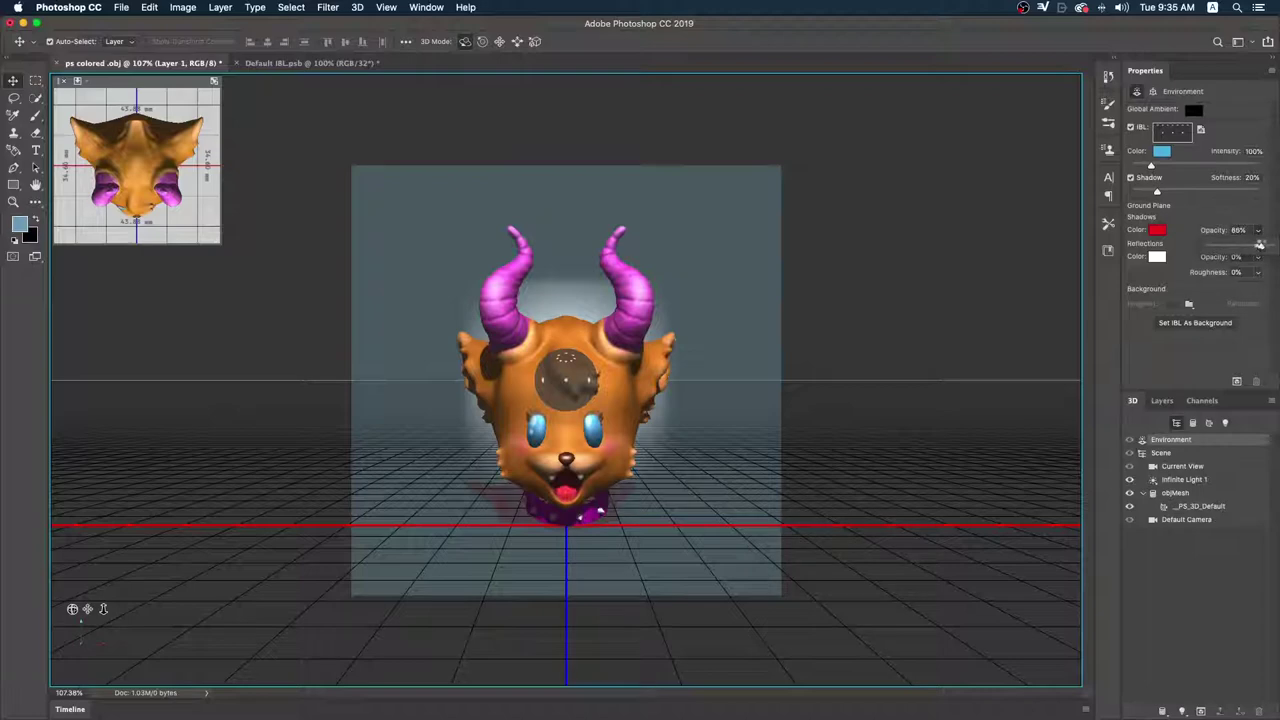
{"action": "left_click_drag", "start_coordinate": [1262, 247], "coordinate": [1216, 248]}
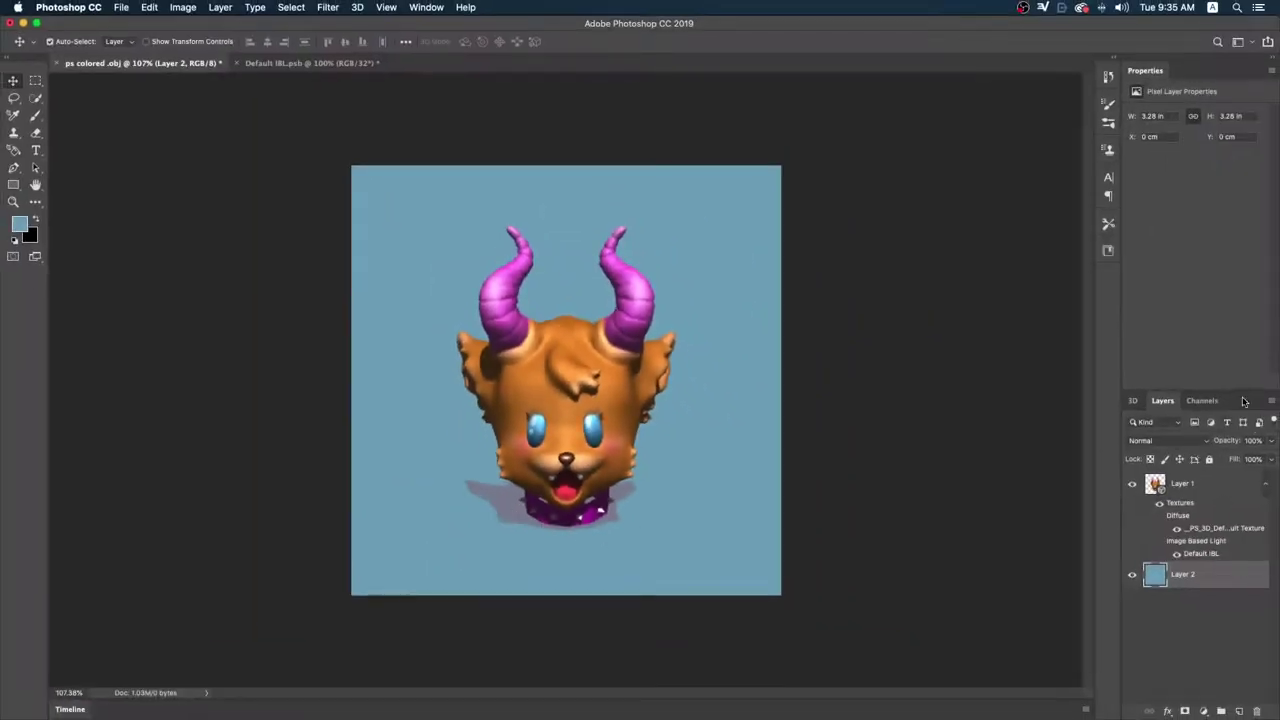
{"action": "left_click", "coordinate": [1190, 485]}
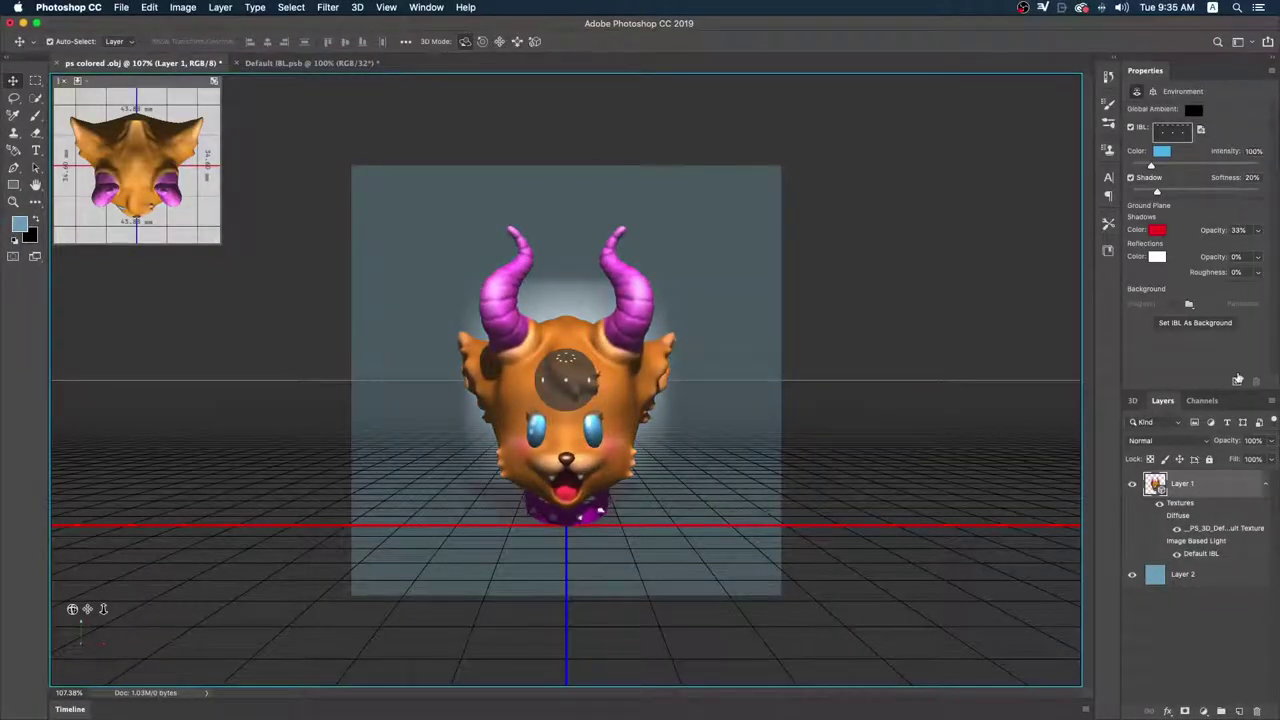
{"action": "left_click", "coordinate": [1237, 380]}
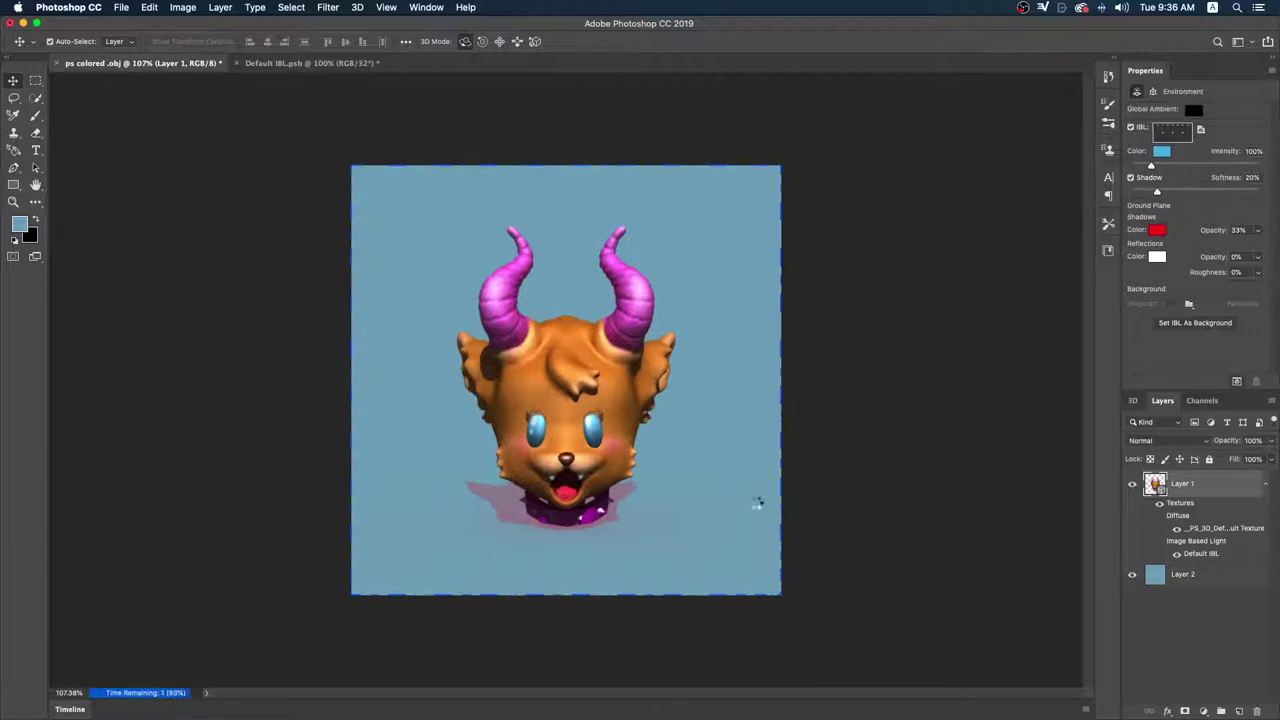
{"action": "left_click", "coordinate": [768, 475]}
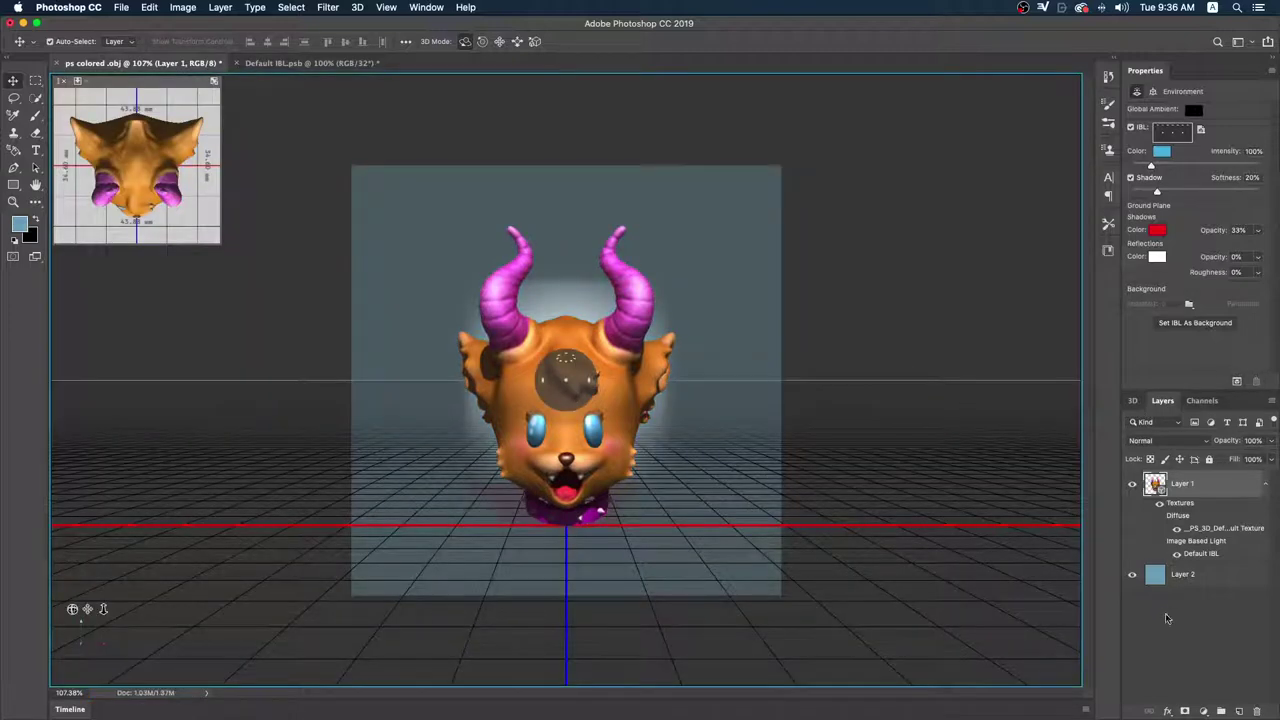
{"action": "left_click", "coordinate": [1172, 584]}
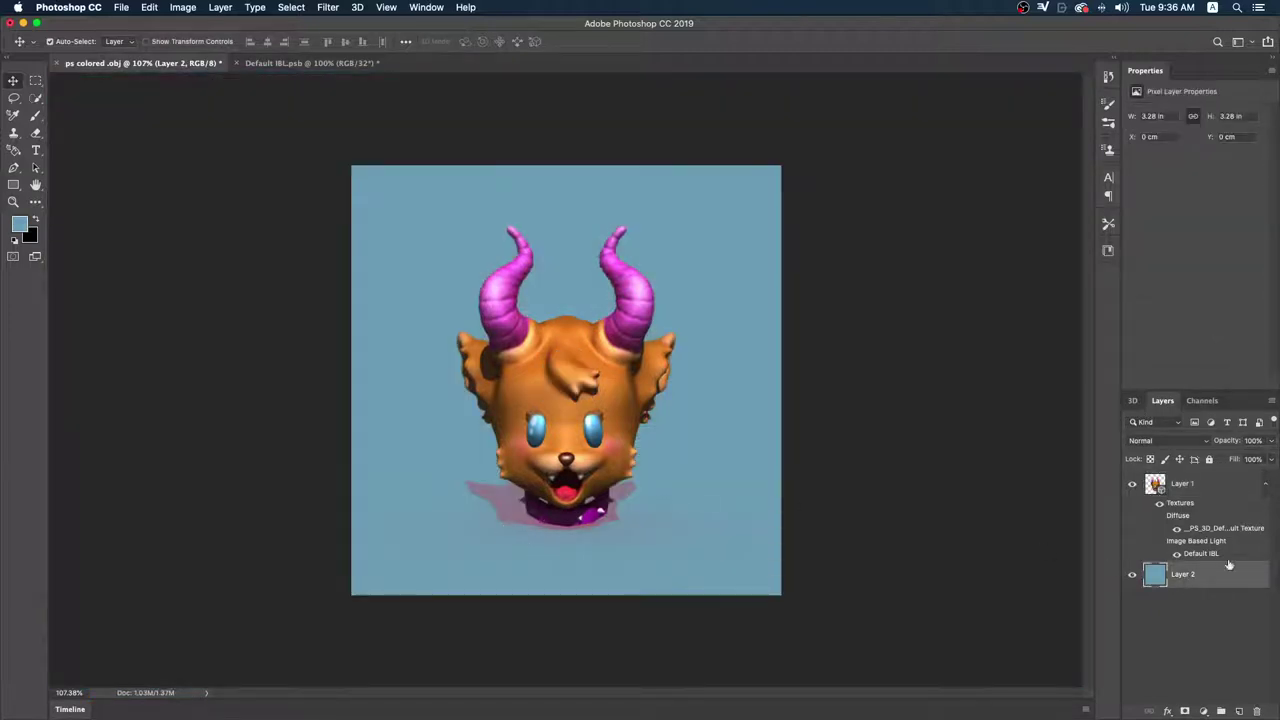
{"action": "left_click", "coordinate": [1195, 484]}
- Undo the last change and pick black as the ground-plane shadow colour
{"action": "left_click", "coordinate": [1133, 401]}
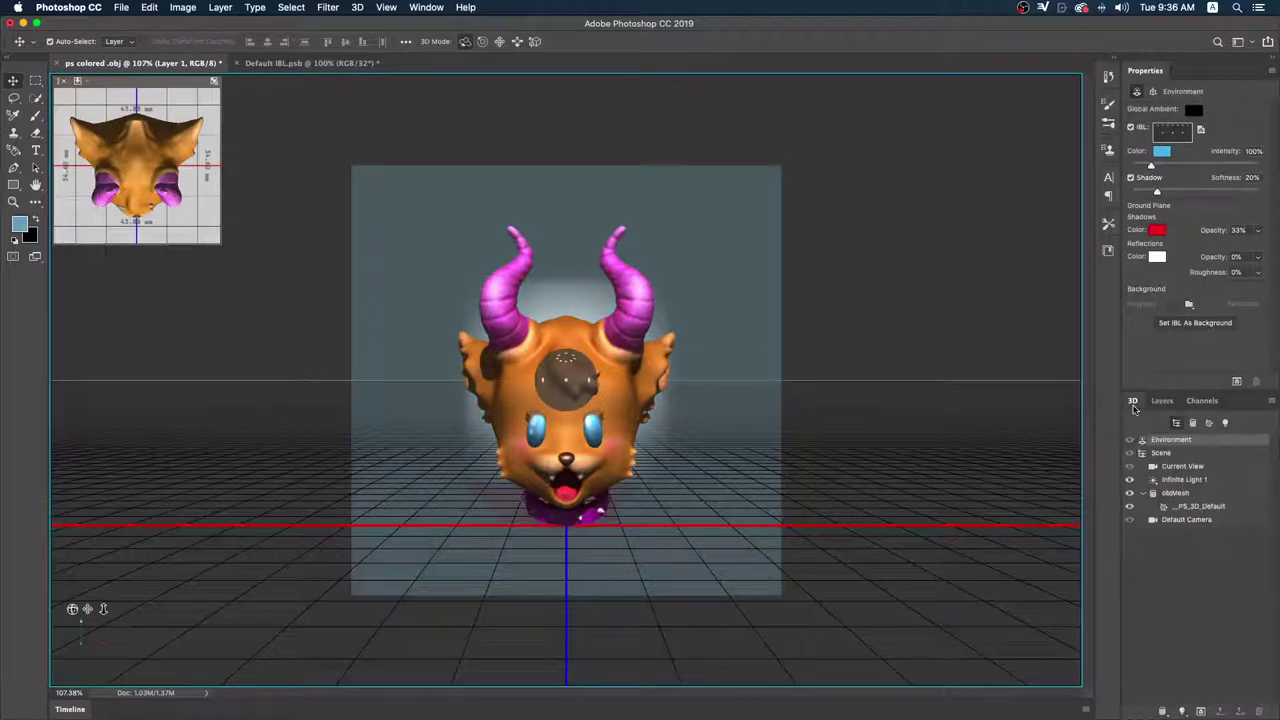
{"action": "key", "text": "super+z"}
{"action": "left_click", "coordinate": [1157, 230]}
{"action": "left_click_drag", "start_coordinate": [486, 462], "coordinate": [470, 585]}
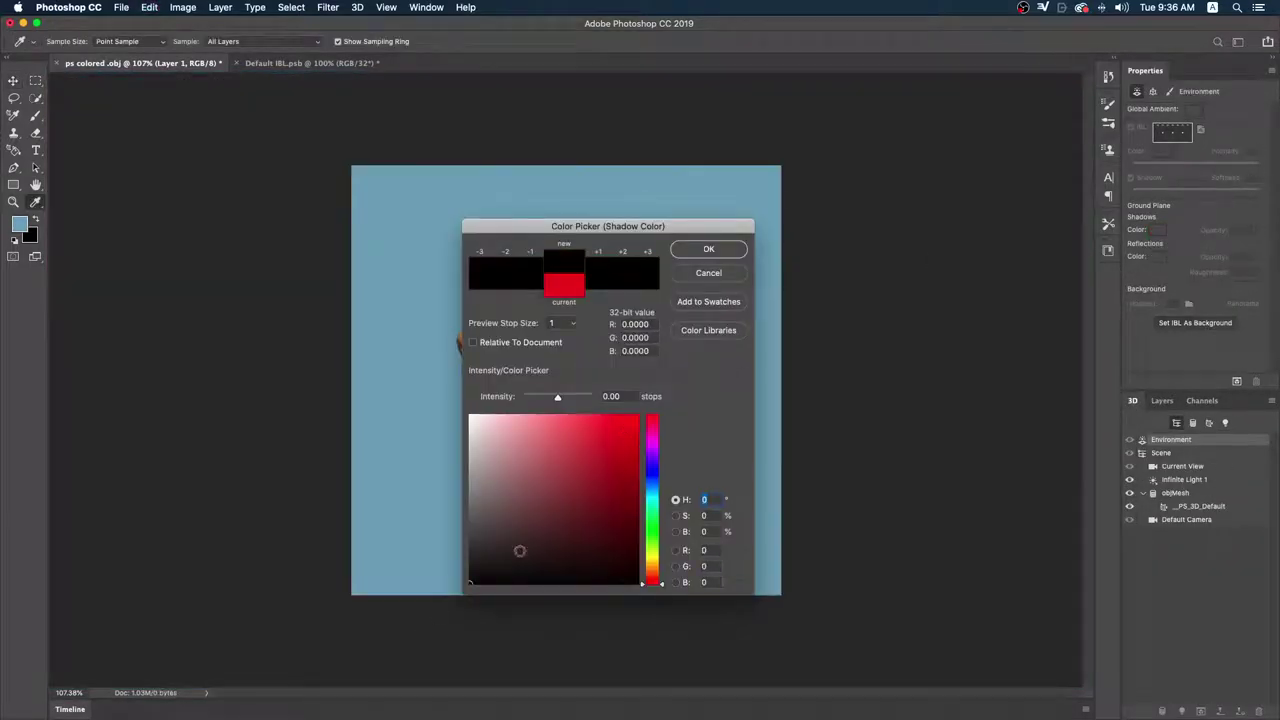
{"action": "key", "text": "Return"}
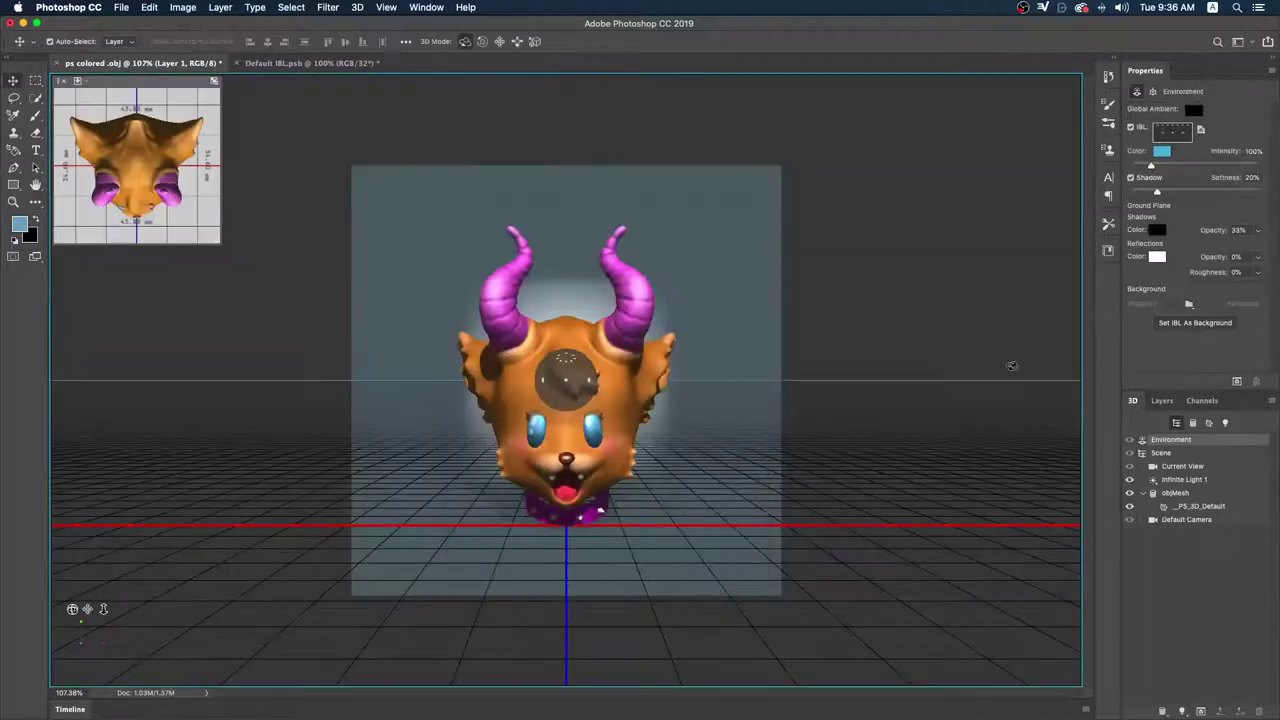
{"action": "left_click", "coordinate": [1184, 453]}
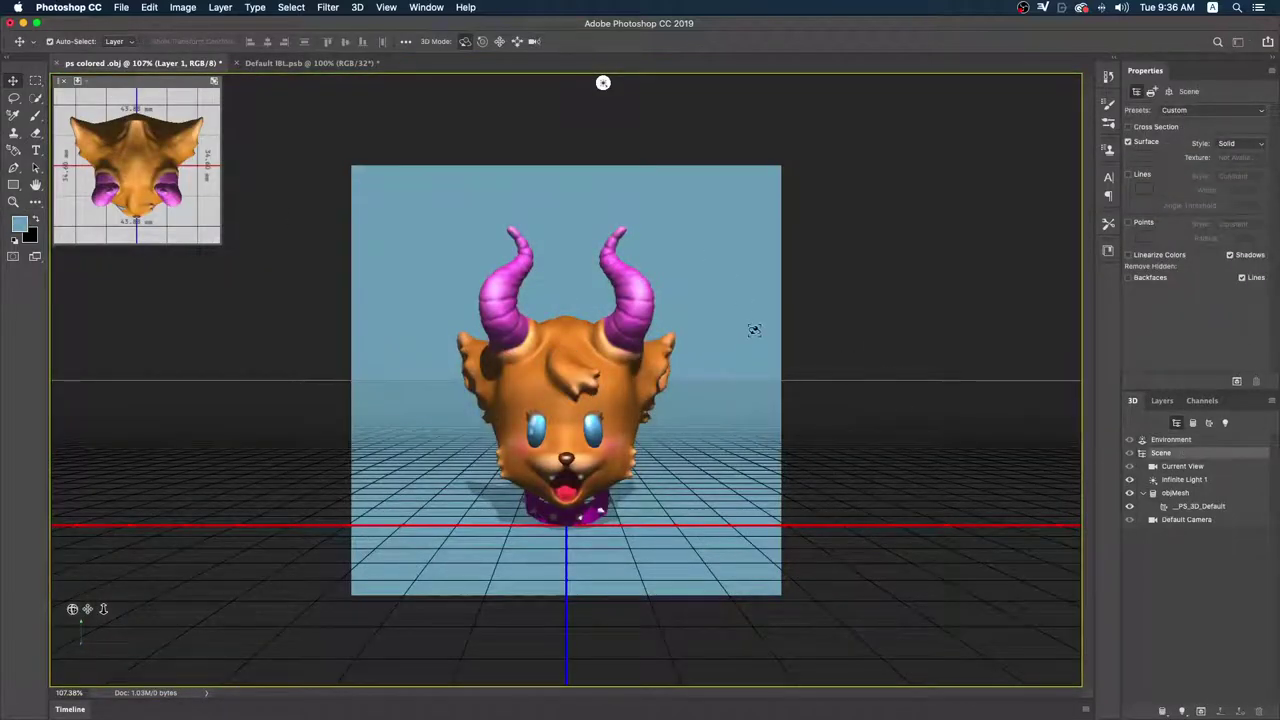
- Orbit, pan and dolly the 3D camera to face the head slightly from above
{"action": "mouse_move", "coordinate": [754, 330]}
{"action": "left_mouse_down"}
{"action": "mouse_move", "coordinate": [517, 229]}
{"action": "mouse_move", "coordinate": [677, 82]}
{"action": "mouse_move", "coordinate": [326, 80]}
{"action": "mouse_move", "coordinate": [457, 80]}
{"action": "mouse_move", "coordinate": [373, 82]}
{"action": "left_mouse_up"}
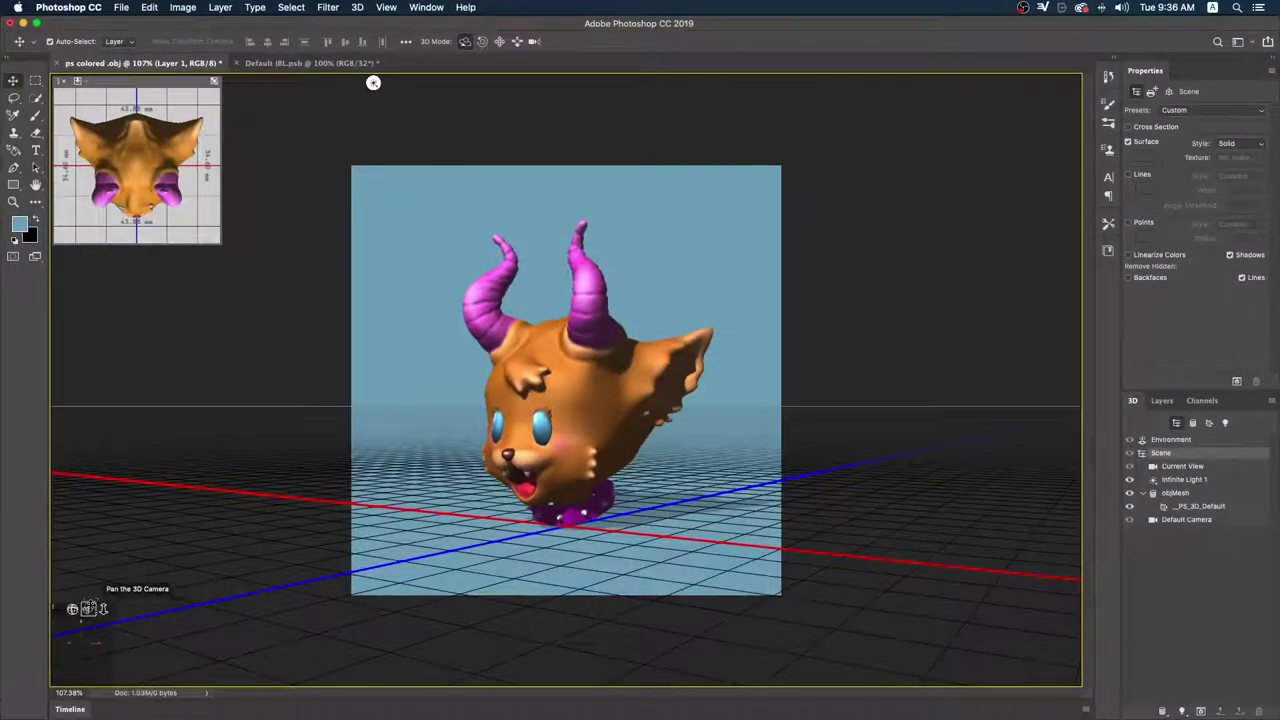
{"action": "mouse_move", "coordinate": [88, 608]}
{"action": "left_mouse_down"}
{"action": "mouse_move", "coordinate": [163, 572]}
{"action": "mouse_move", "coordinate": [45, 603]}
{"action": "mouse_move", "coordinate": [78, 607]}
{"action": "left_mouse_up"}
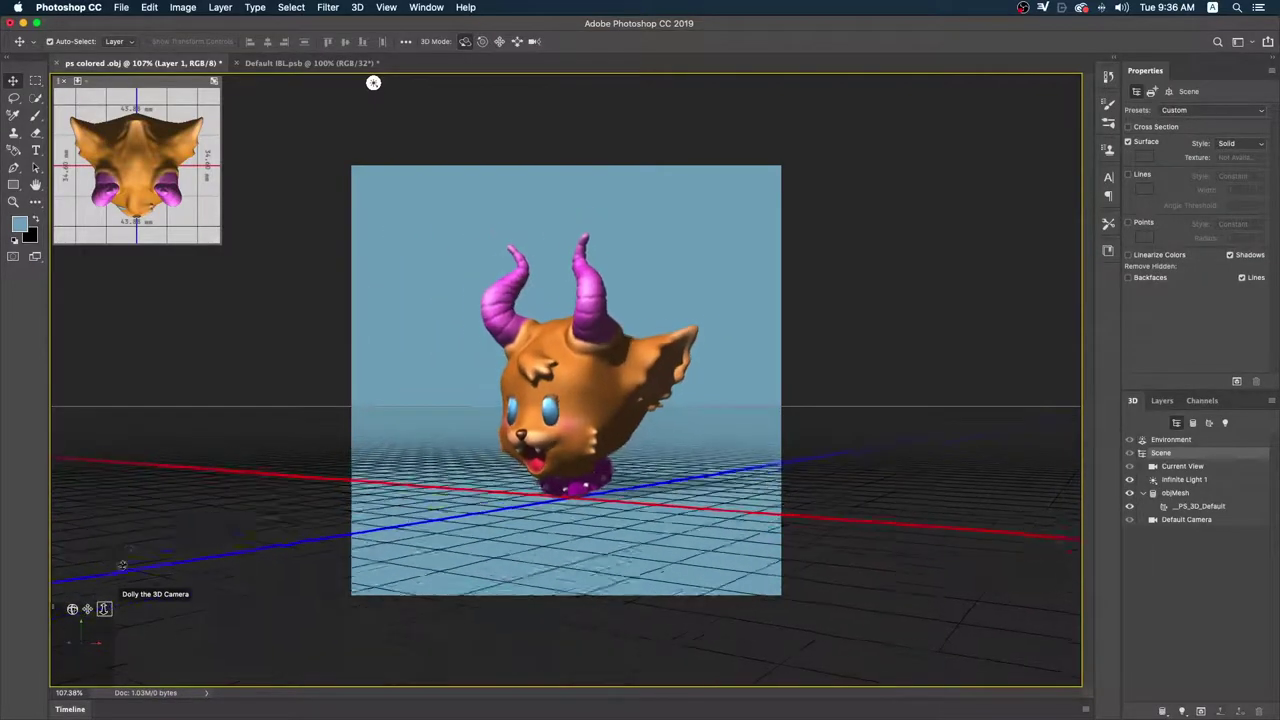
{"action": "left_click_drag", "start_coordinate": [122, 566], "coordinate": [156, 212]}
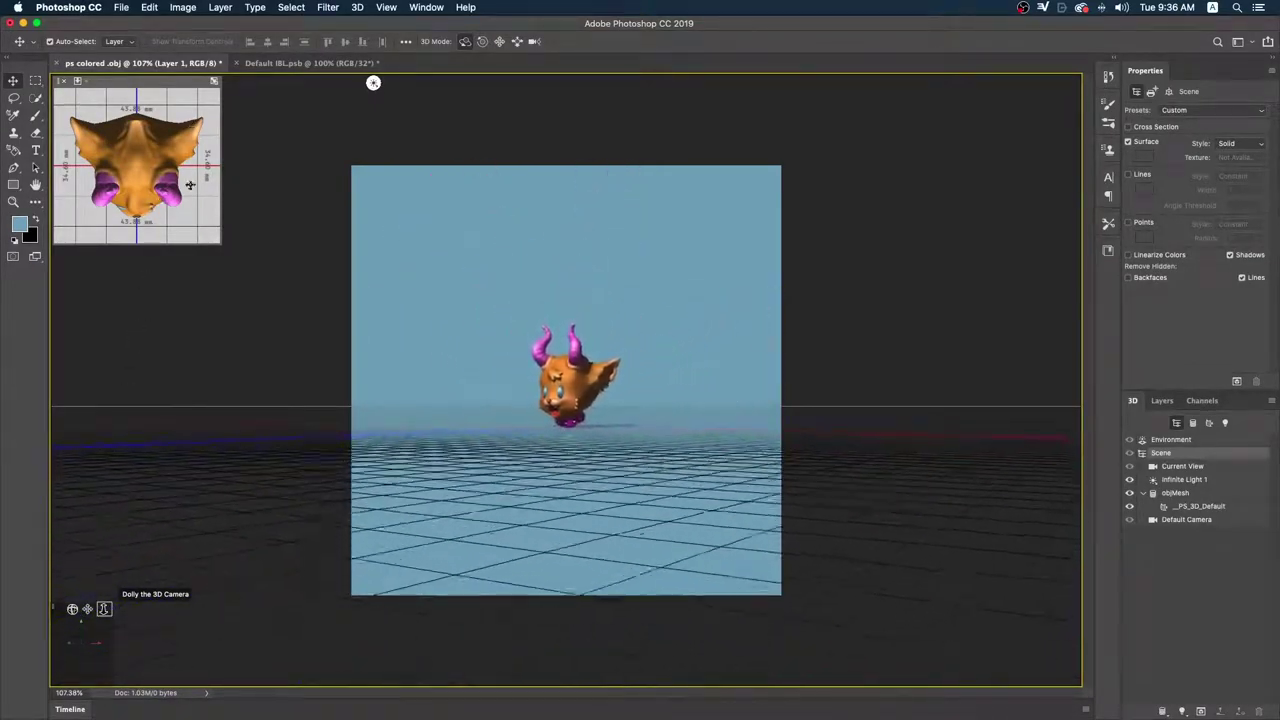
{"action": "mouse_move", "coordinate": [156, 212]}
{"action": "left_mouse_down"}
{"action": "mouse_move", "coordinate": [180, 607]}
{"action": "mouse_move", "coordinate": [145, 630]}
{"action": "left_mouse_up"}
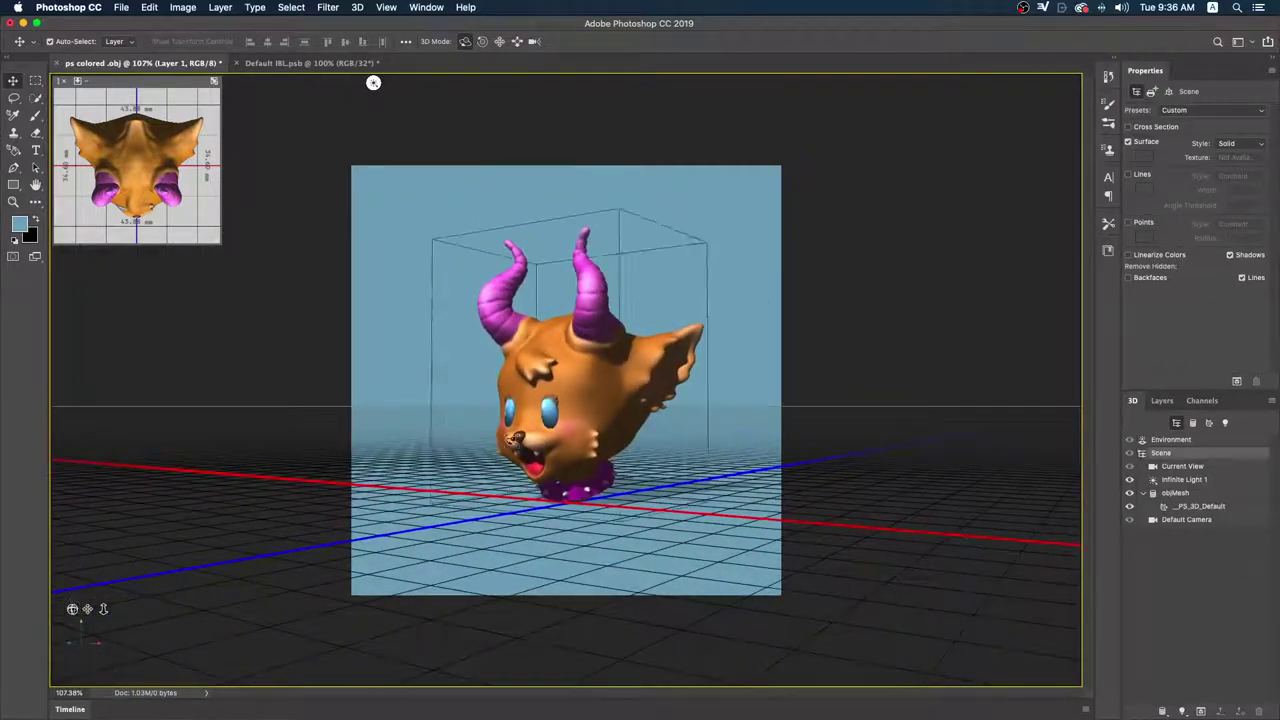
{"action": "left_click_drag", "start_coordinate": [458, 478], "coordinate": [524, 31]}
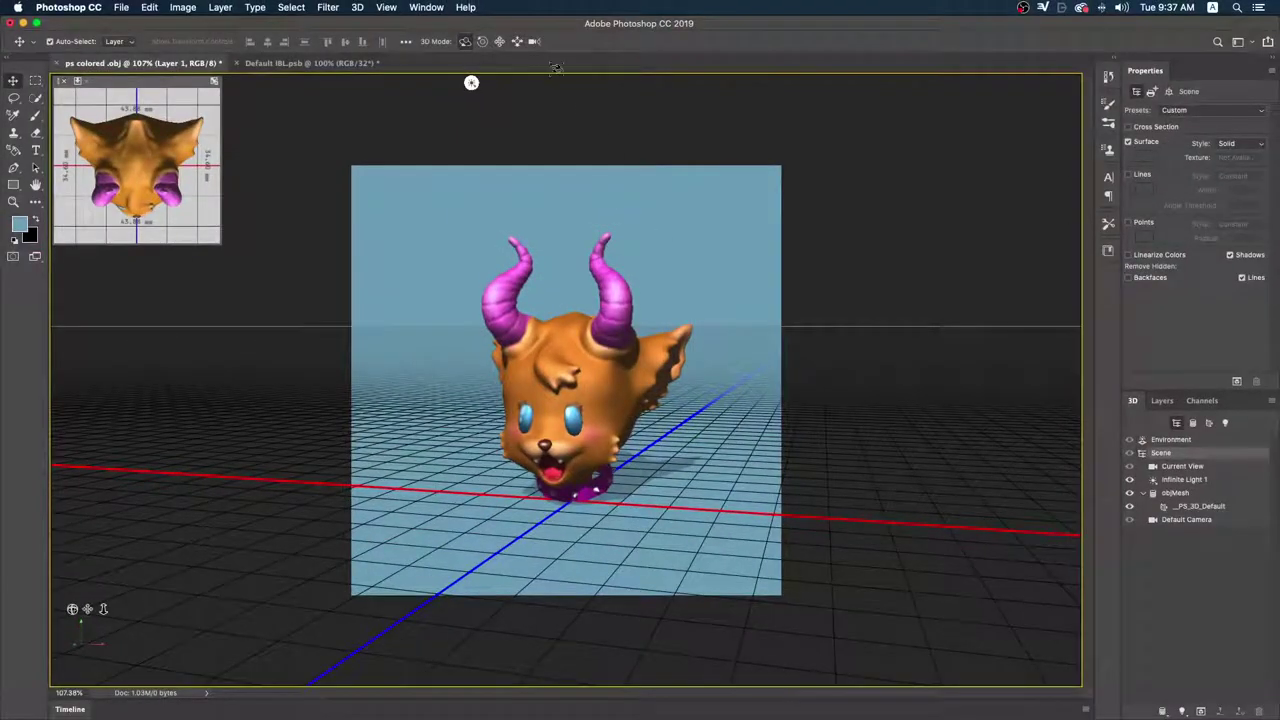
- Shift and orbit the 3D camera to view the creature tilted from below
{"action": "left_click", "coordinate": [516, 41]}
{"action": "left_click_drag", "start_coordinate": [600, 400], "coordinate": [1115, 352]}
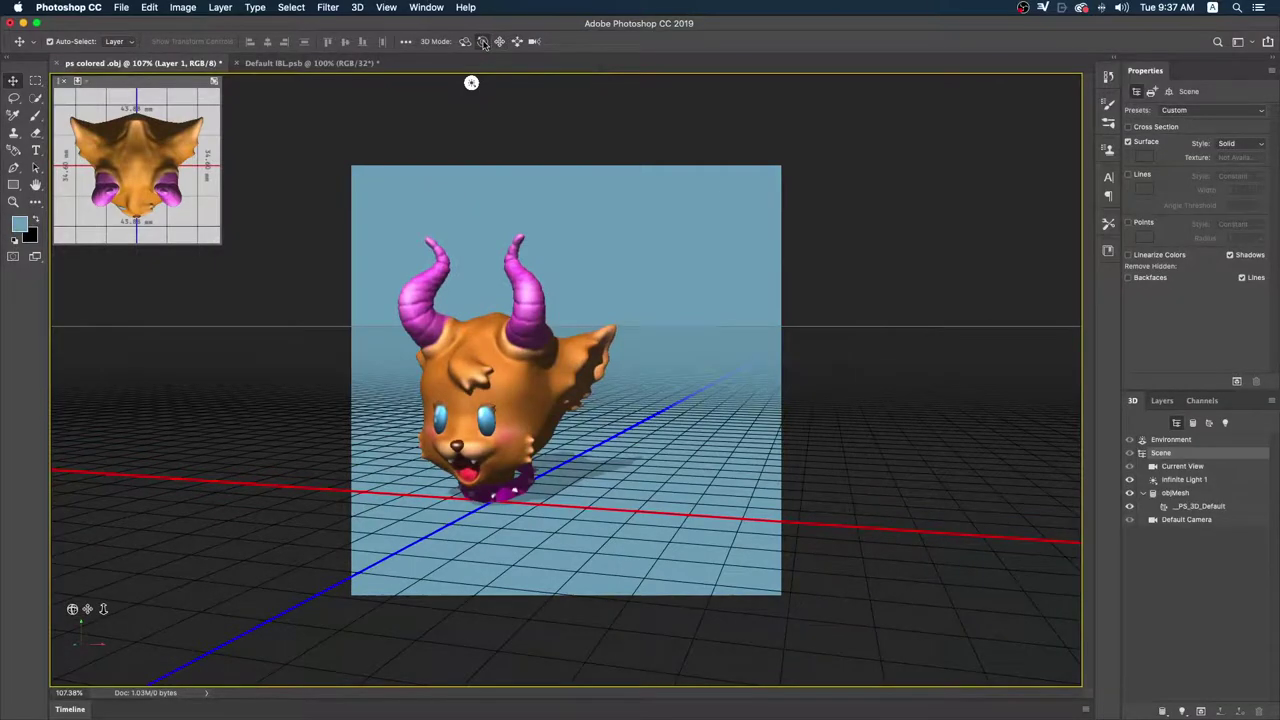
{"action": "mouse_move", "coordinate": [471, 83]}
{"action": "left_mouse_down"}
{"action": "mouse_move", "coordinate": [1048, 83]}
{"action": "mouse_move", "coordinate": [822, 677]}
{"action": "left_mouse_up"}
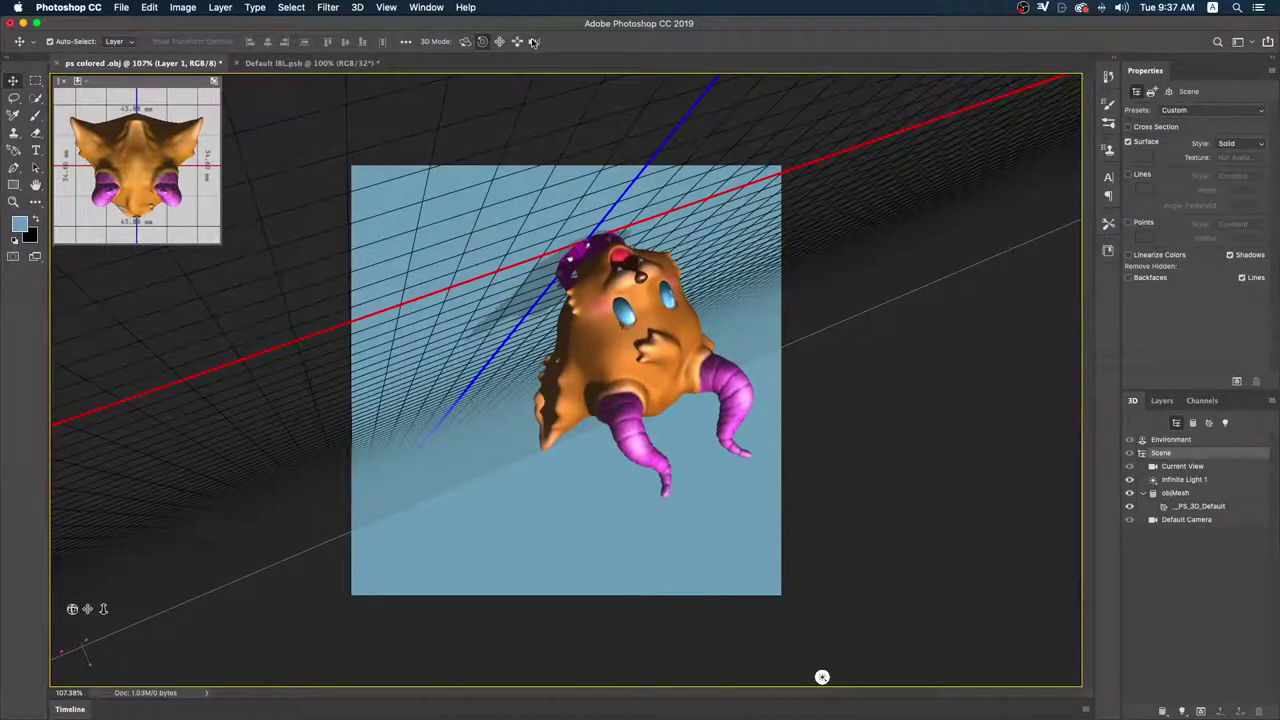
{"action": "left_click_drag", "start_coordinate": [822, 677], "coordinate": [277, 677]}
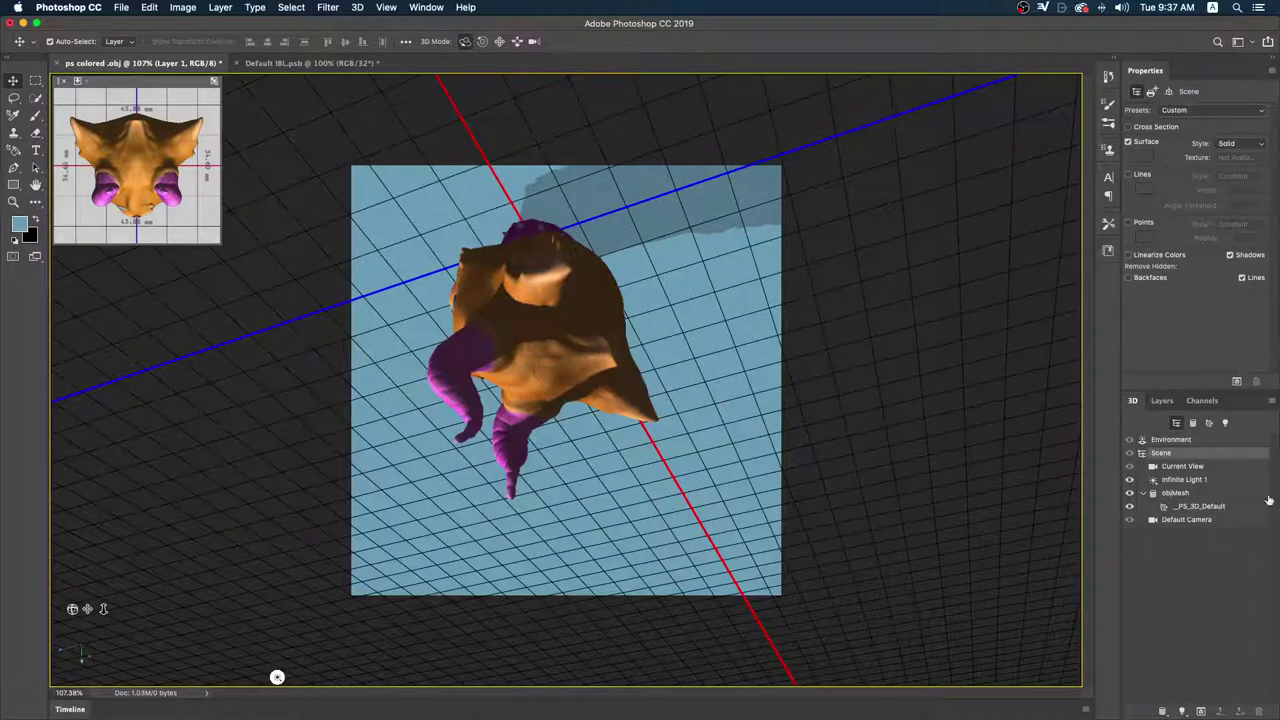
- Reset the Current View to Default Camera, then orbit and reposition the camera again
{"action": "left_click", "coordinate": [1196, 468]}
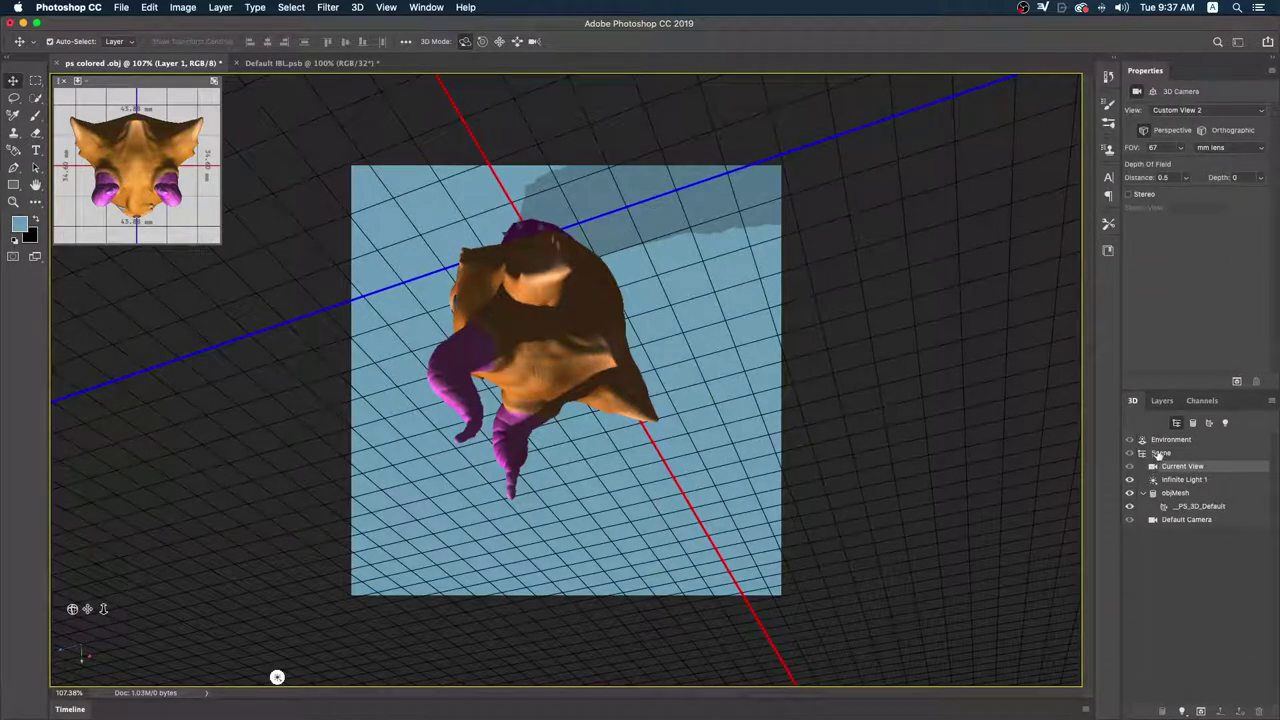
{"action": "left_click", "coordinate": [1160, 453]}
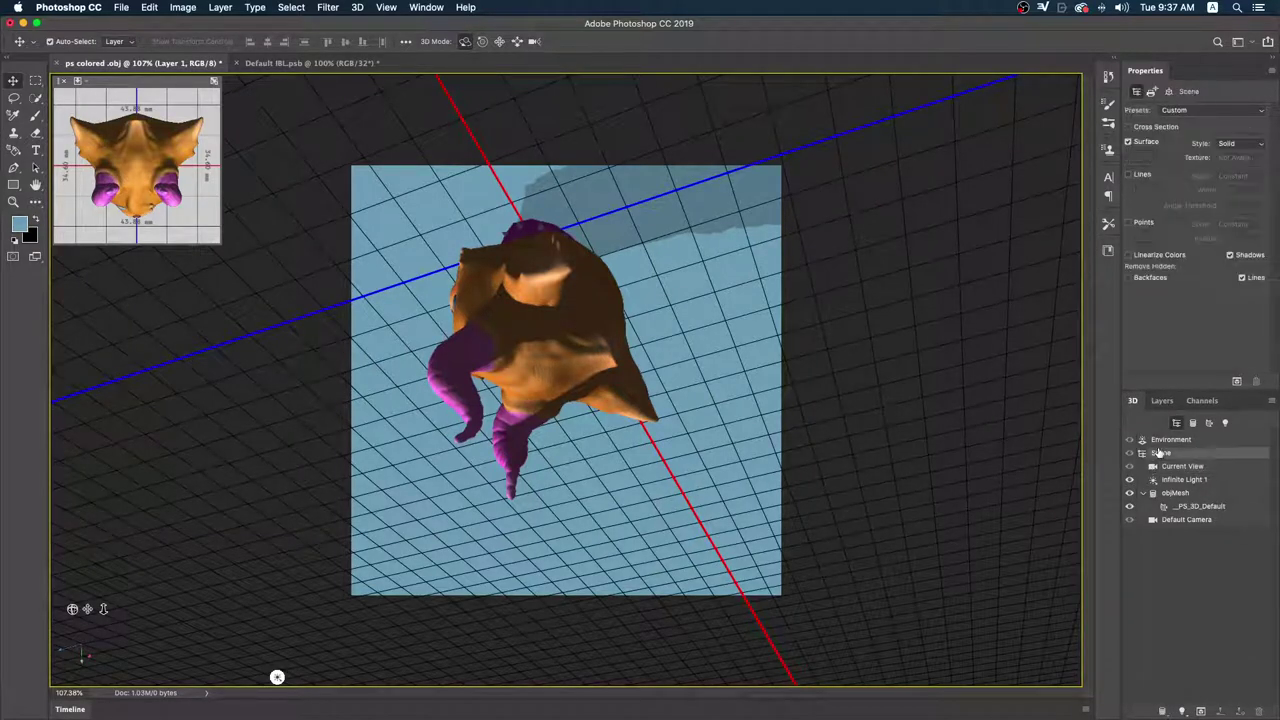
{"action": "left_click", "coordinate": [1180, 520]}
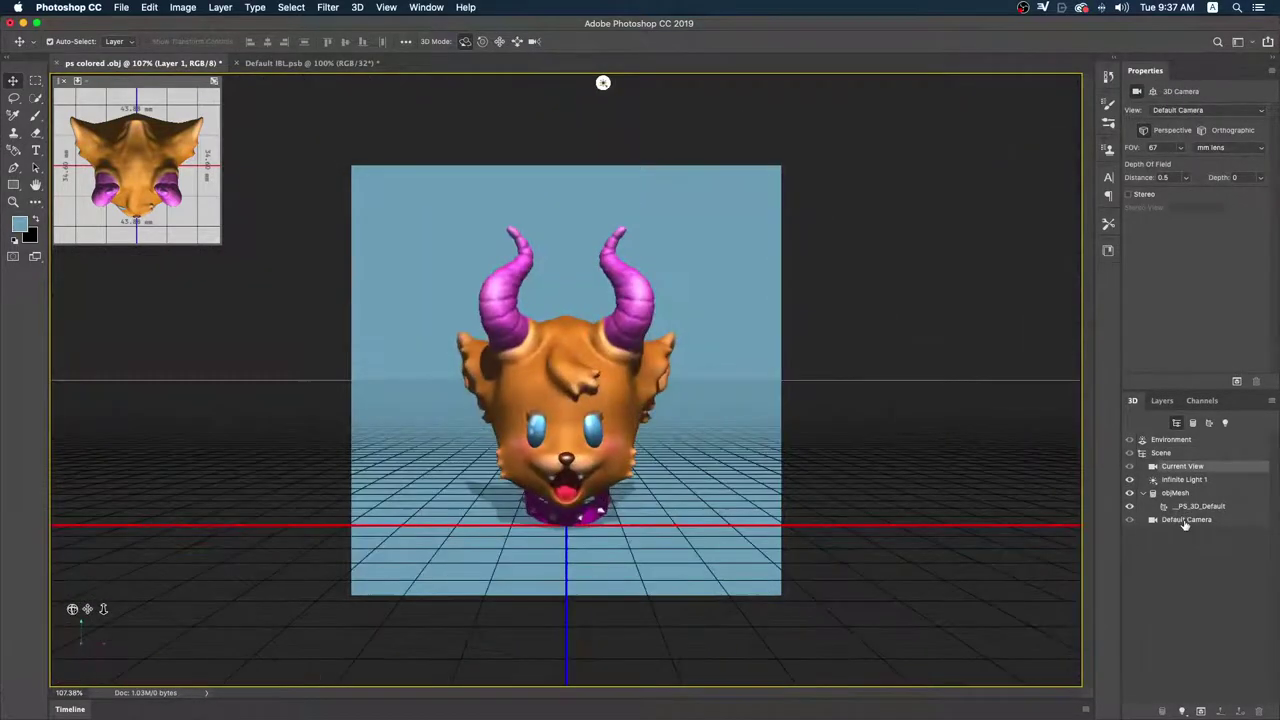
{"action": "left_click_drag", "start_coordinate": [603, 82], "coordinate": [702, 297]}
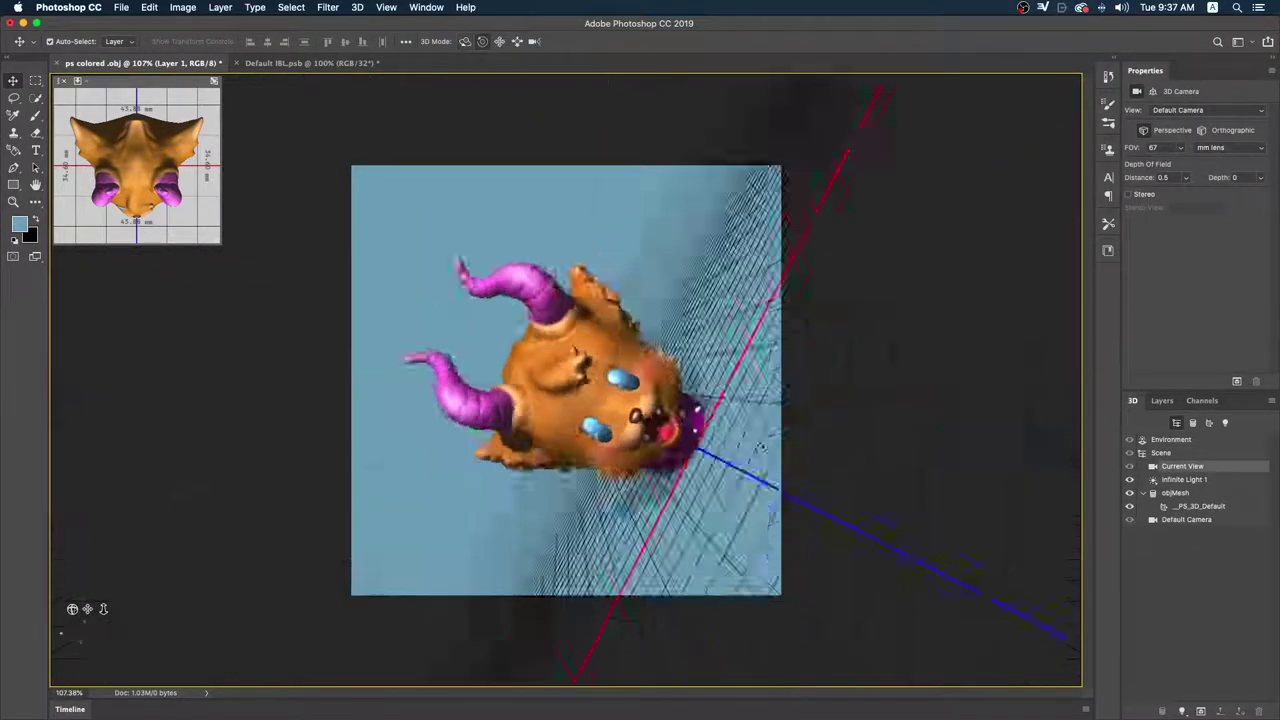
{"action": "left_click", "coordinate": [499, 41]}
{"action": "left_click_drag", "start_coordinate": [723, 537], "coordinate": [498, 87]}
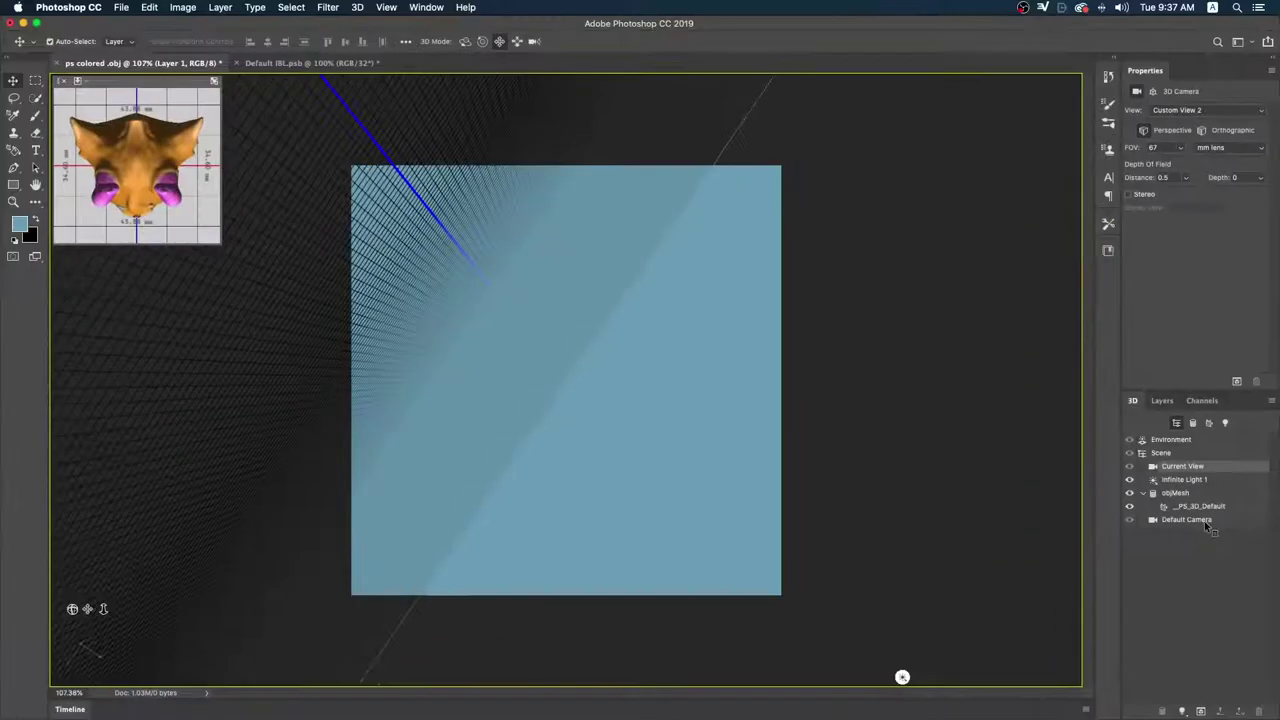
- Reset to Default Camera and orbit the view so the head faces left
{"action": "mouse_move", "coordinate": [902, 677]}
{"action": "left_mouse_down"}
{"action": "mouse_move", "coordinate": [1071, 346]}
{"action": "mouse_move", "coordinate": [711, 82]}
{"action": "left_mouse_up"}
{"action": "left_click", "coordinate": [1204, 521]}
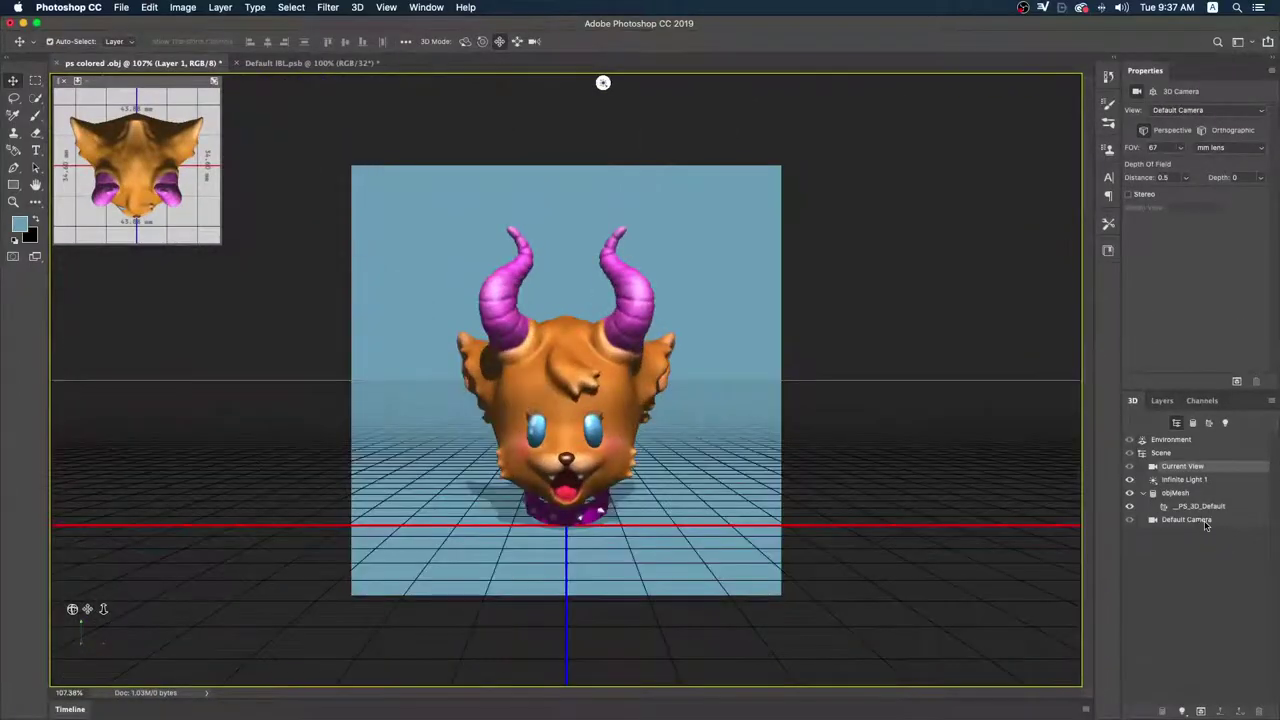
{"action": "left_click", "coordinate": [465, 41]}
{"action": "mouse_move", "coordinate": [737, 386]}
{"action": "left_mouse_down"}
{"action": "mouse_move", "coordinate": [655, 391]}
{"action": "mouse_move", "coordinate": [857, 323]}
{"action": "left_mouse_up"}
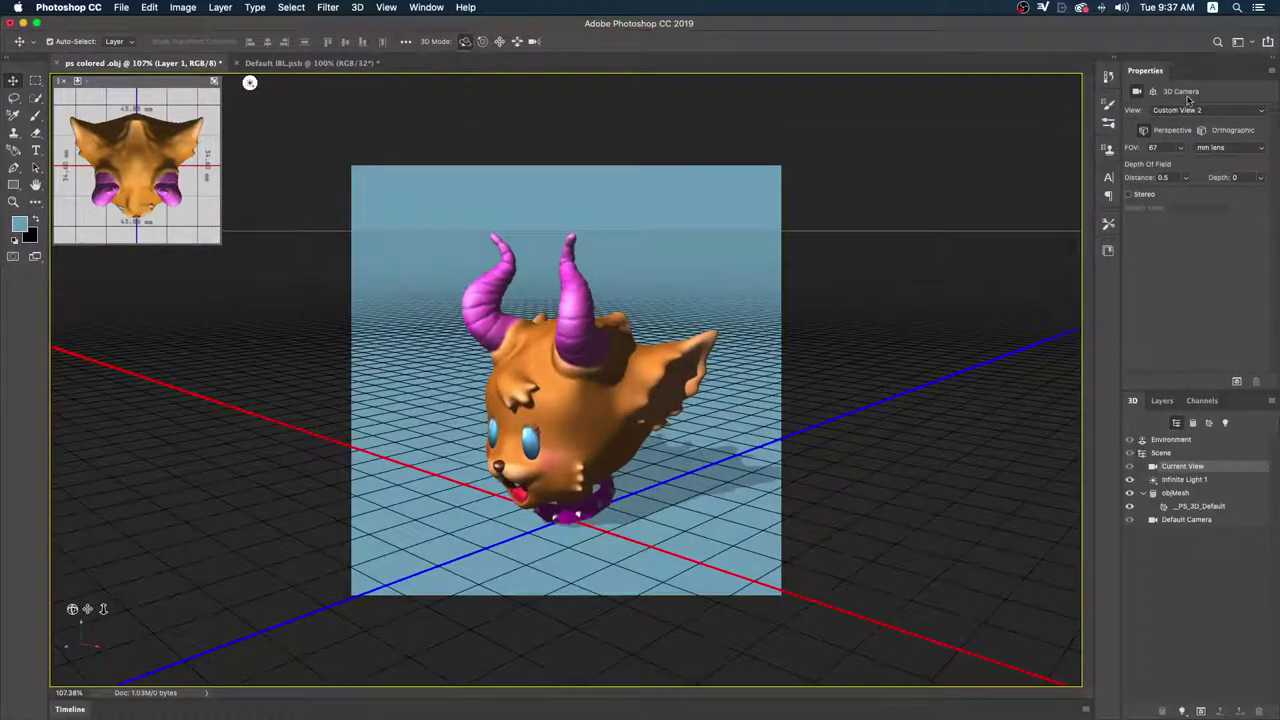
- Try the Bottom and Back view presets and orbit around the back of the head
{"action": "left_click", "coordinate": [1194, 116]}
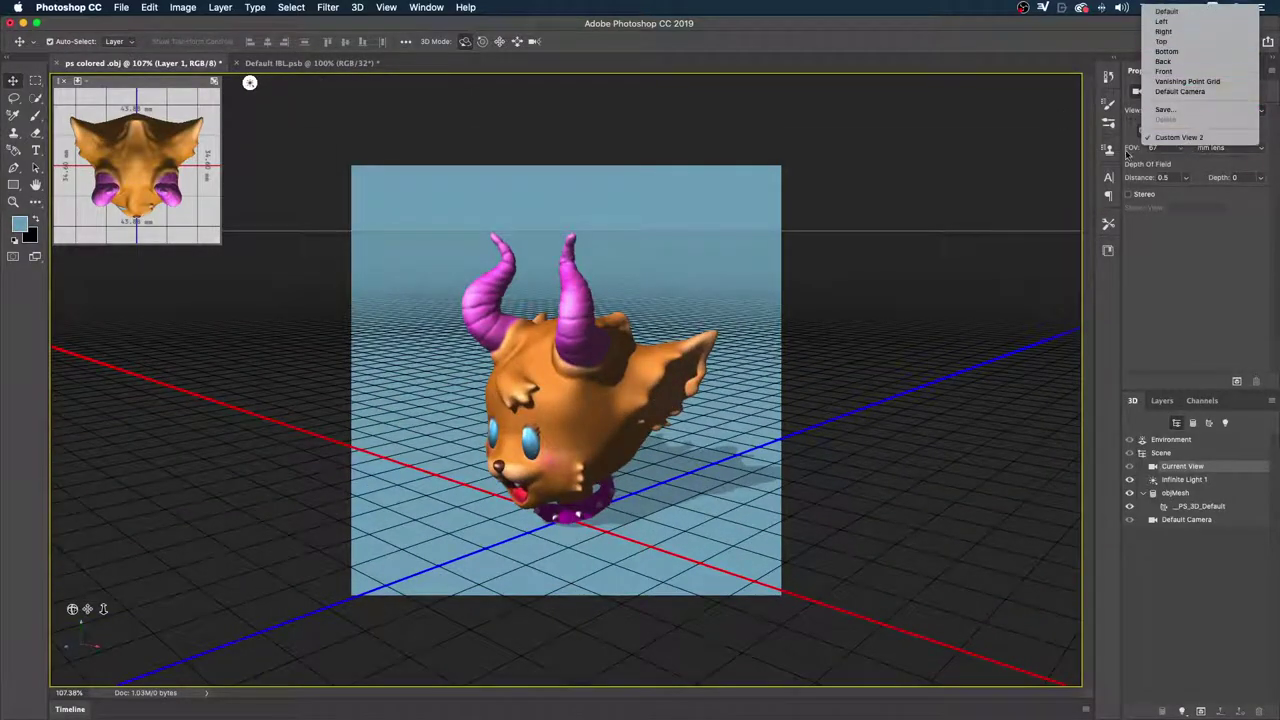
{"action": "left_click", "coordinate": [1143, 122]}
{"action": "left_click", "coordinate": [1172, 110]}
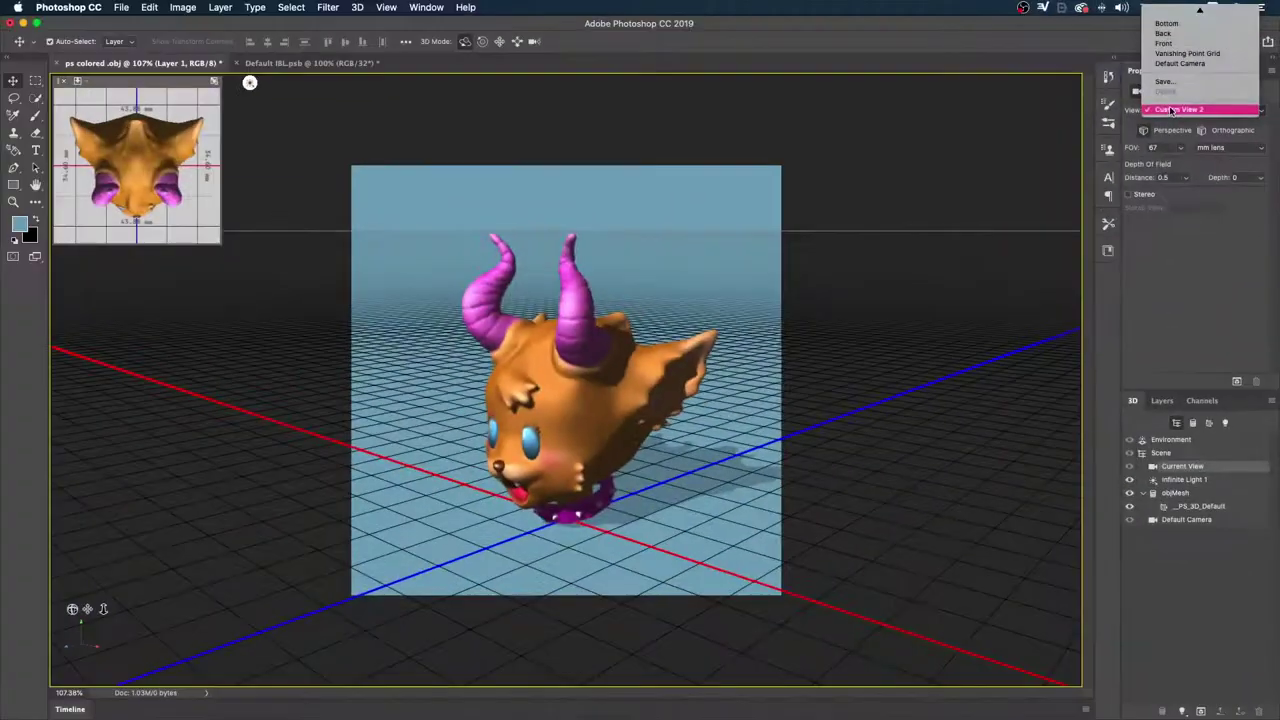
{"action": "left_click", "coordinate": [1166, 51]}
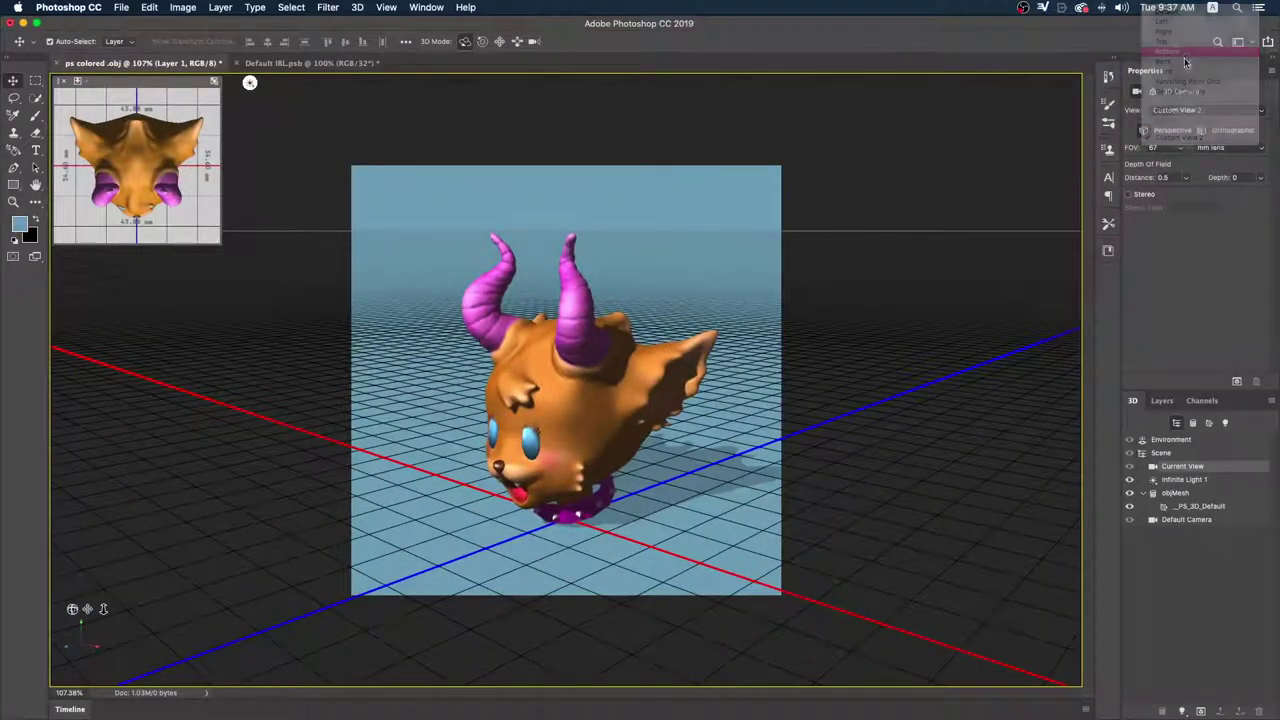
{"action": "left_click", "coordinate": [1202, 110]}
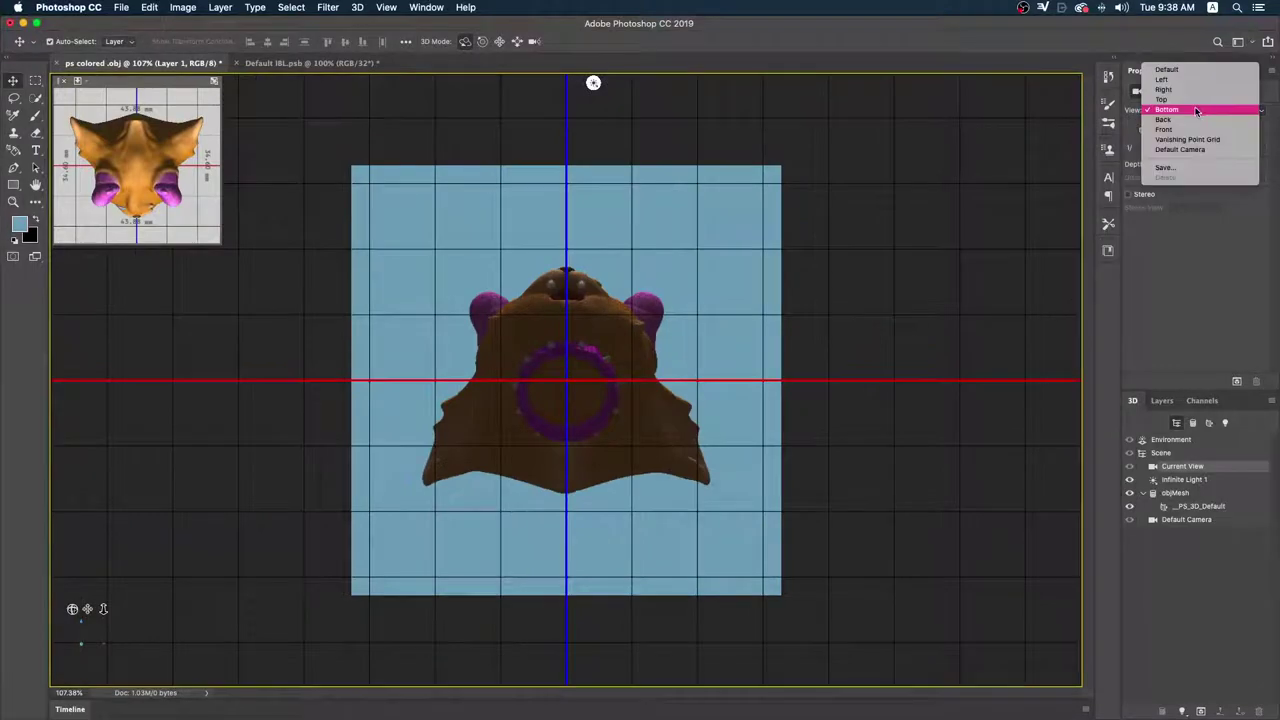
{"action": "left_click", "coordinate": [1190, 121]}
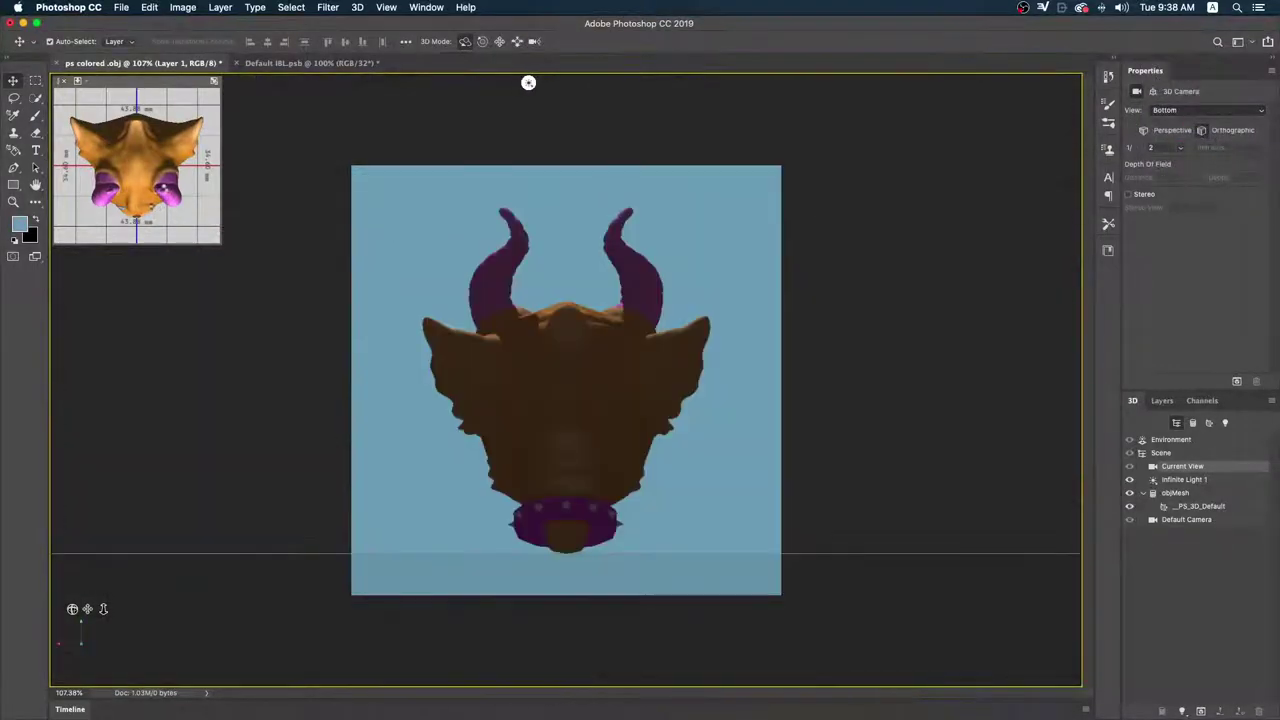
{"action": "left_click_drag", "start_coordinate": [148, 176], "coordinate": [201, 203]}
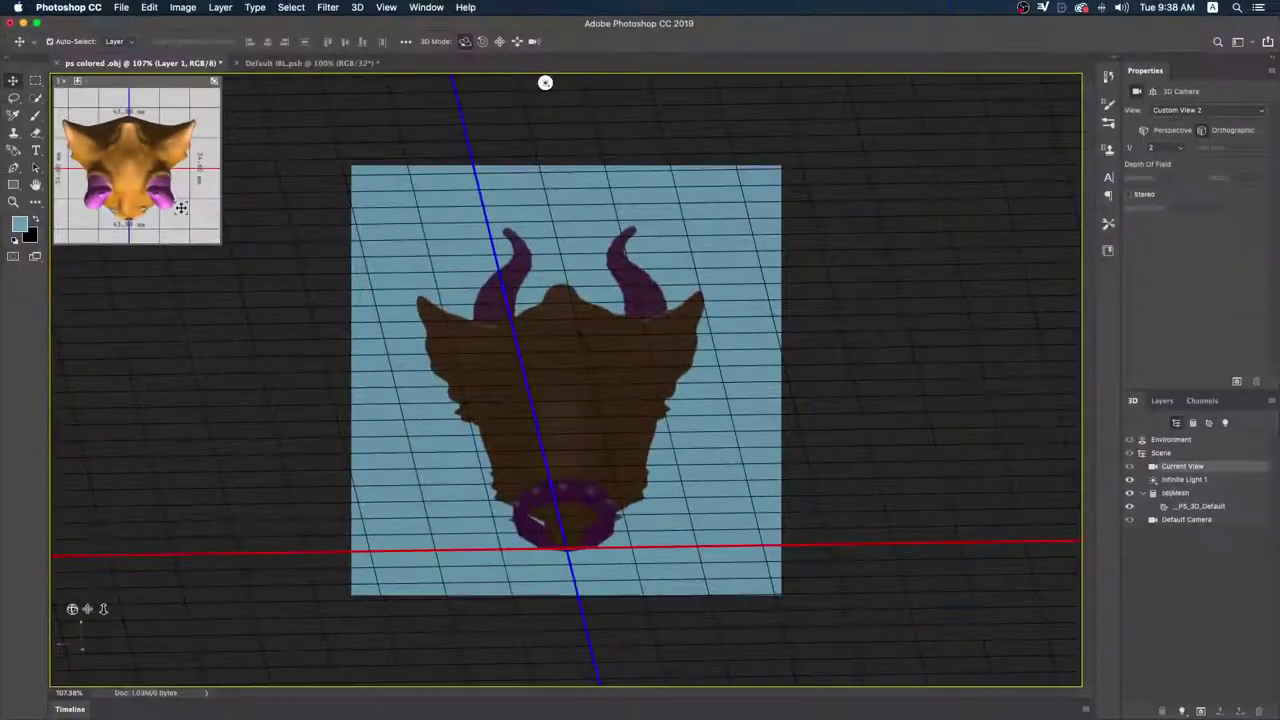
- Set the secondary view to Left and return the main view to Default Camera
{"action": "left_click", "coordinate": [88, 85]}
{"action": "left_click", "coordinate": [116, 133]}
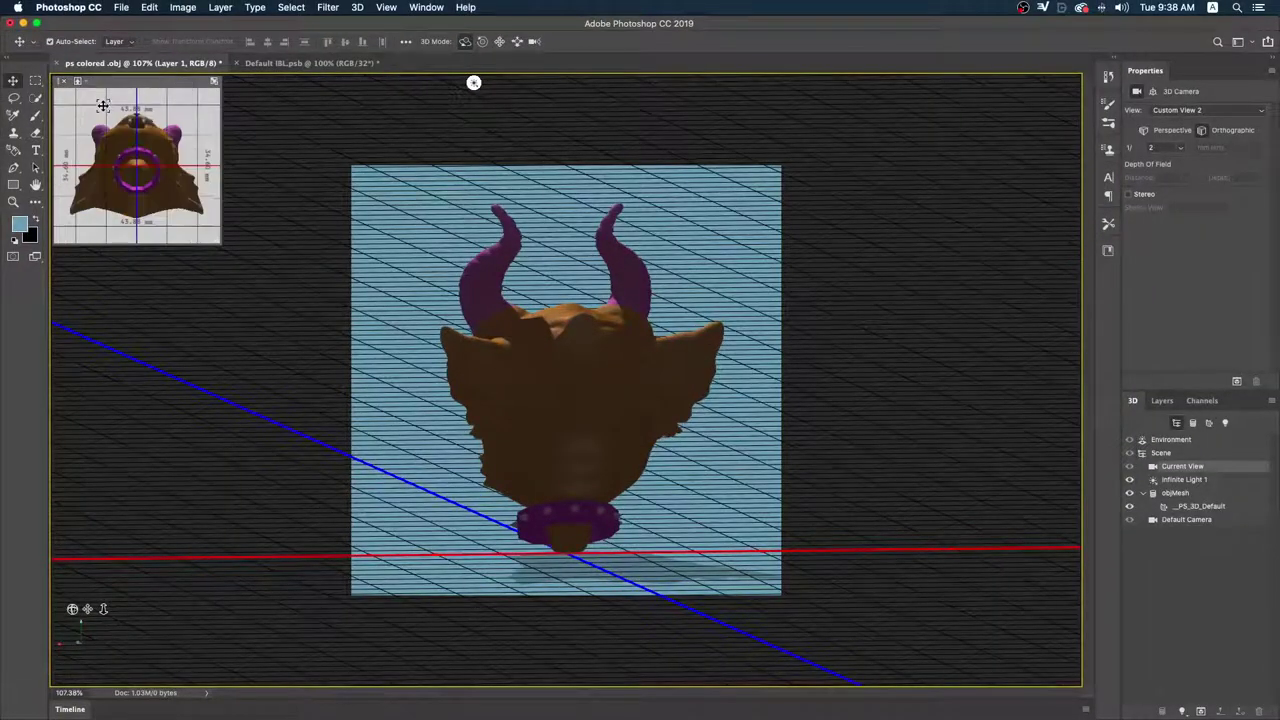
{"action": "left_click", "coordinate": [88, 83]}
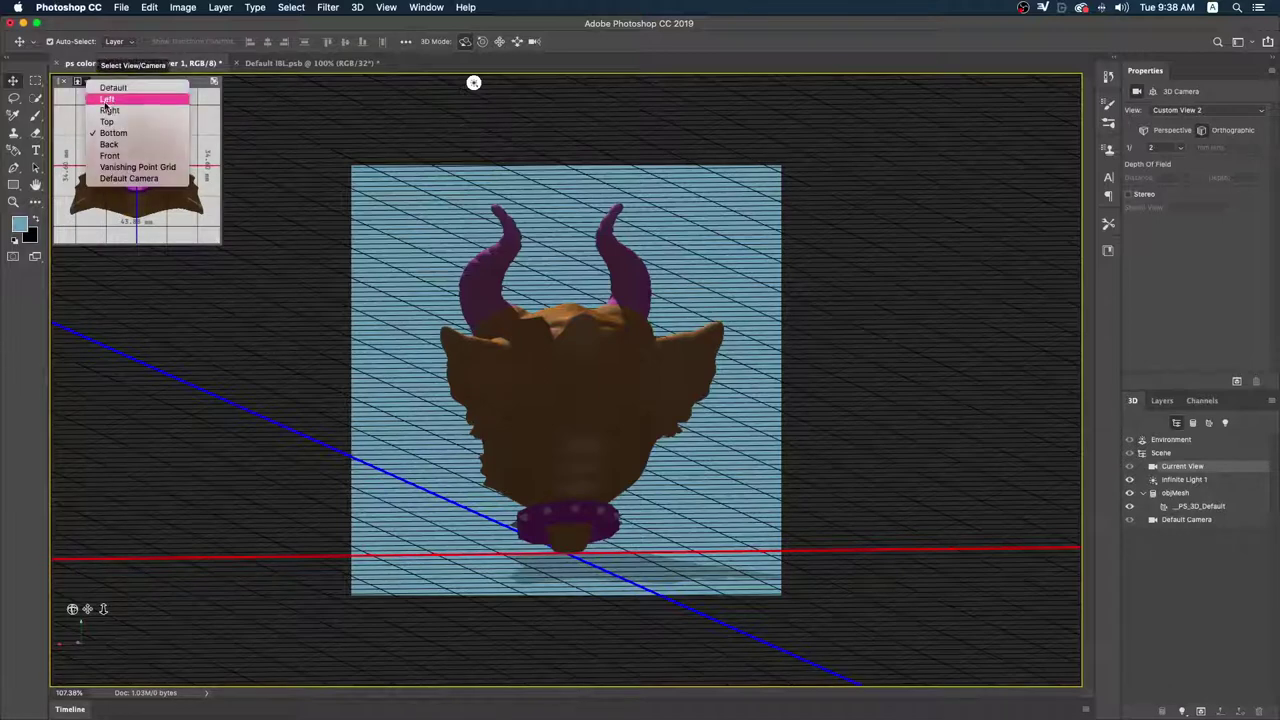
{"action": "left_click", "coordinate": [100, 107]}
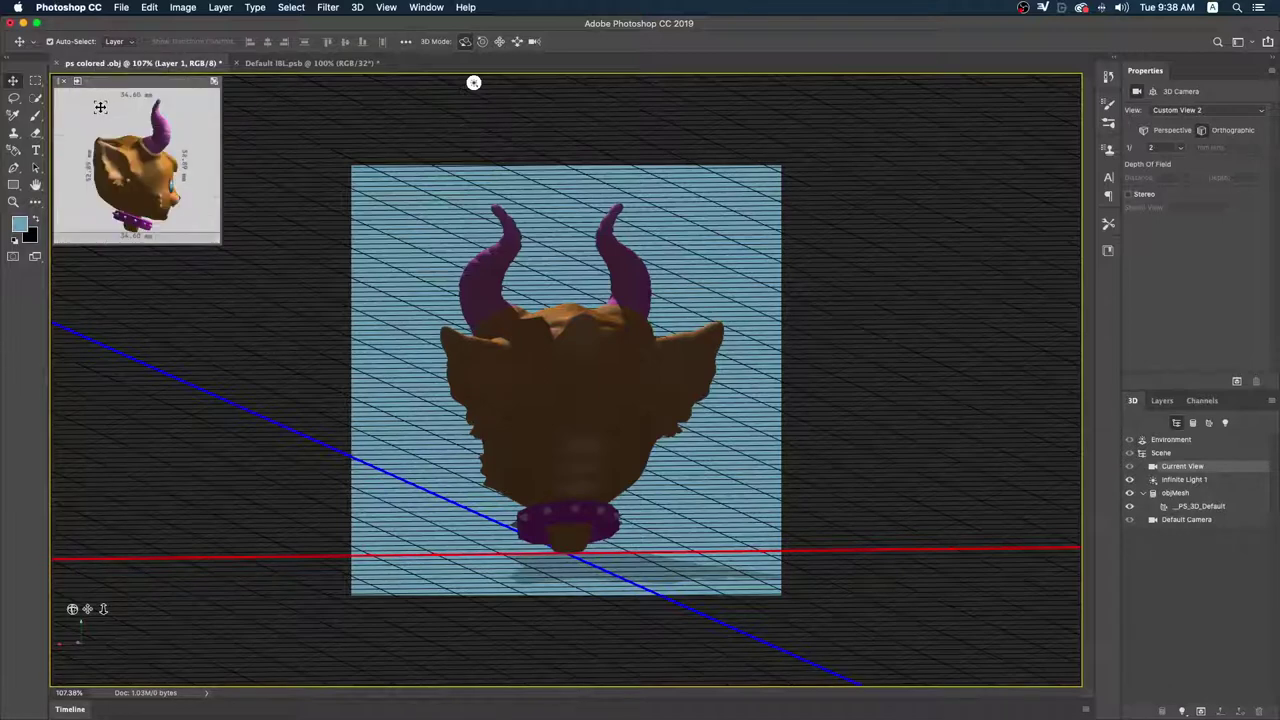
{"action": "left_click", "coordinate": [1230, 110]}
{"action": "left_click", "coordinate": [1194, 520]}
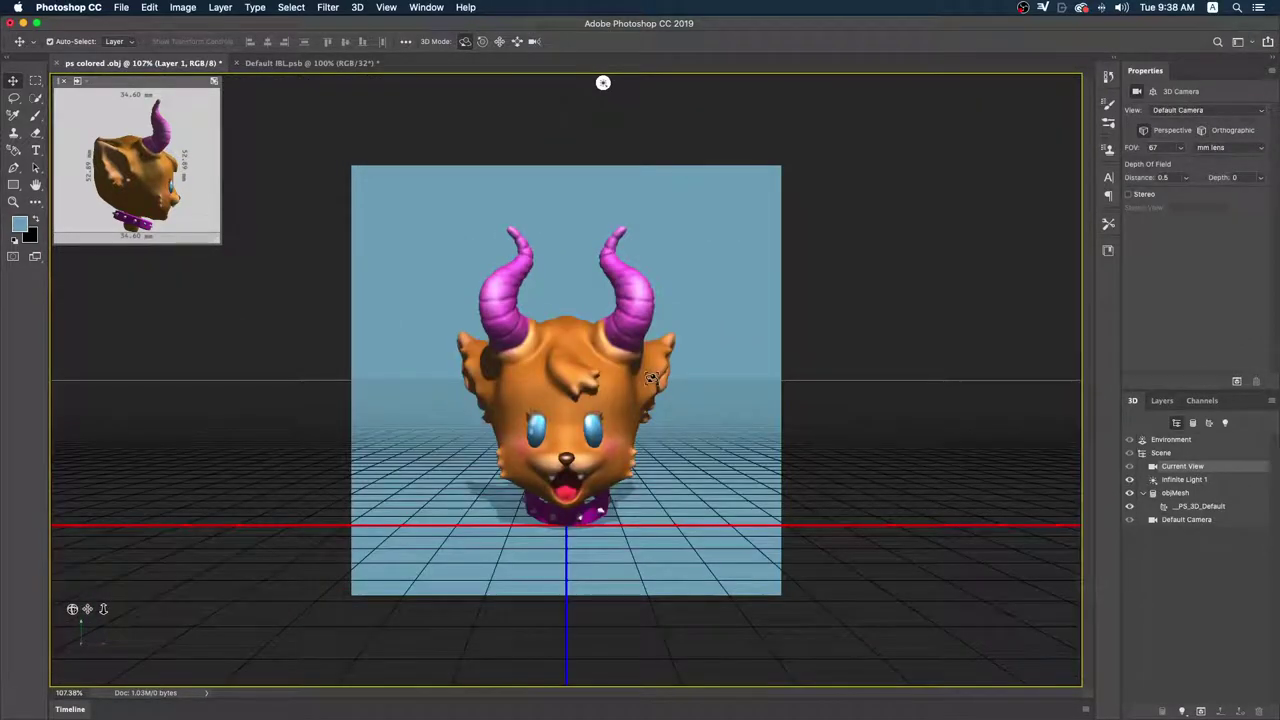
- Select Infinite Light 1, swing its direction and raise its intensity to 98%
{"action": "left_click", "coordinate": [1224, 483]}
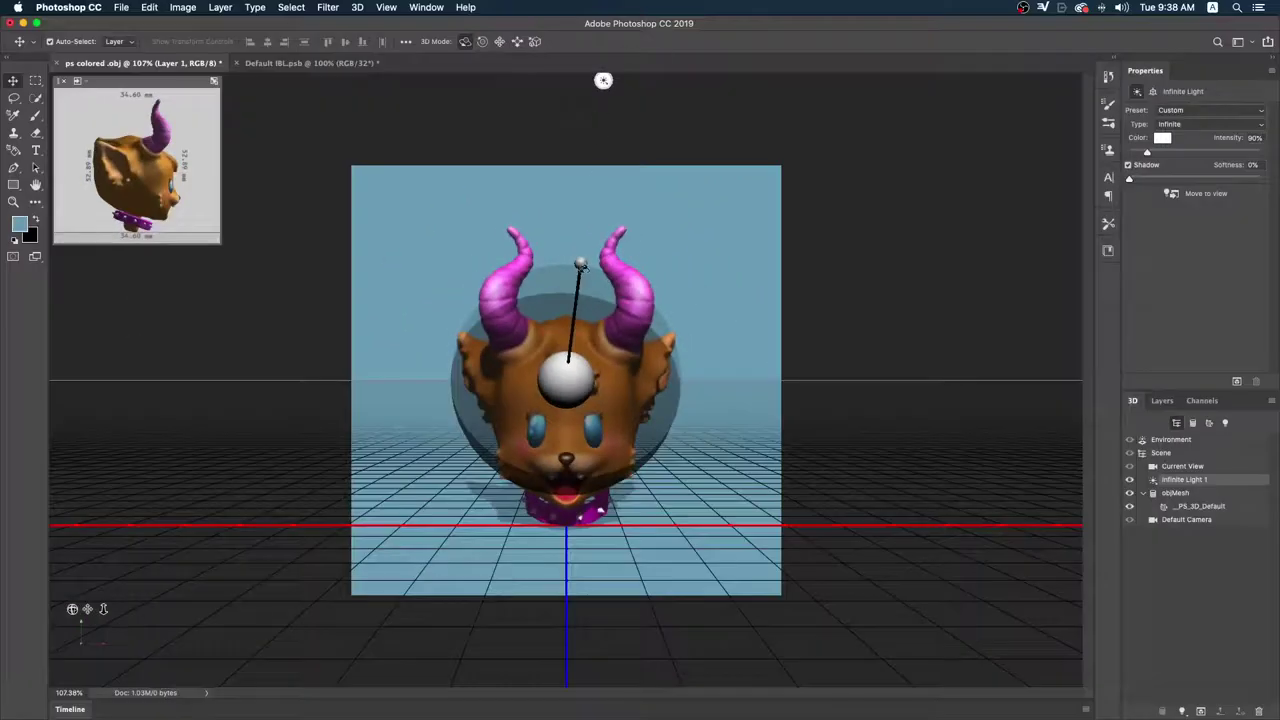
{"action": "mouse_move", "coordinate": [581, 265]}
{"action": "left_mouse_down"}
{"action": "mouse_move", "coordinate": [530, 411]}
{"action": "mouse_move", "coordinate": [698, 447]}
{"action": "mouse_move", "coordinate": [470, 379]}
{"action": "left_mouse_up"}
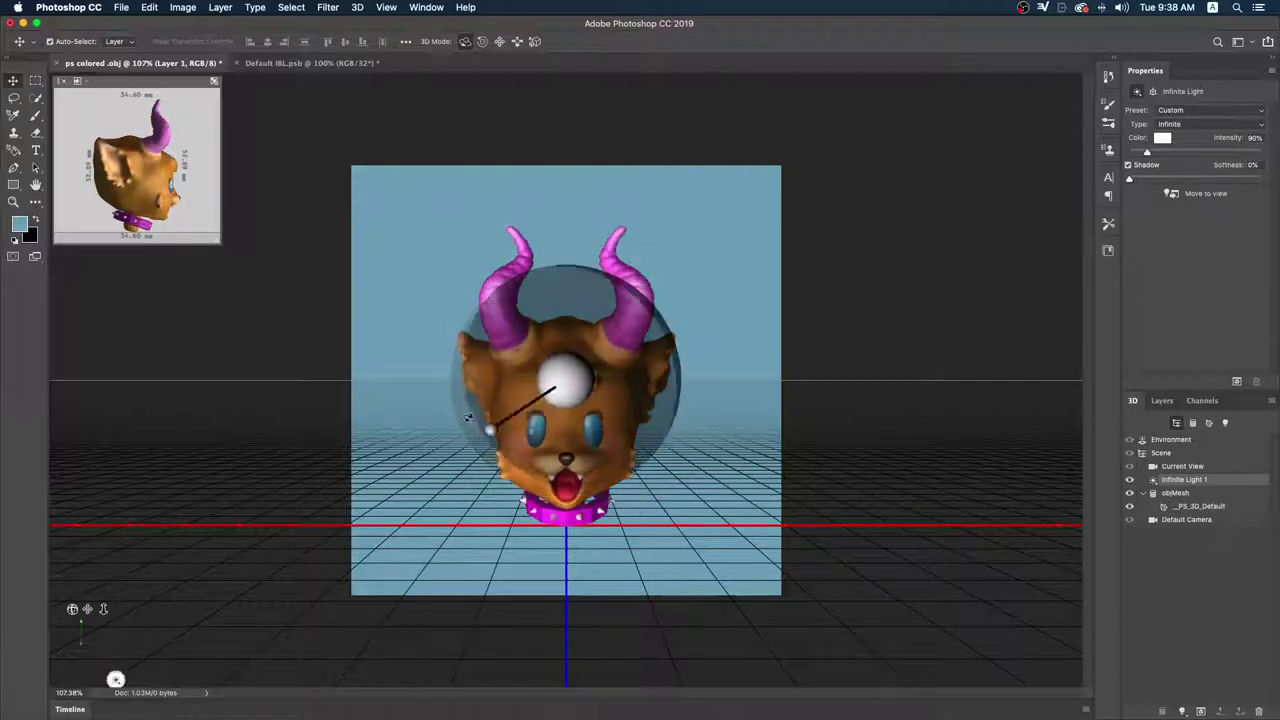
{"action": "mouse_move", "coordinate": [57, 457]}
{"action": "left_mouse_down"}
{"action": "mouse_move", "coordinate": [299, 679]}
{"action": "mouse_move", "coordinate": [57, 652]}
{"action": "left_mouse_up"}
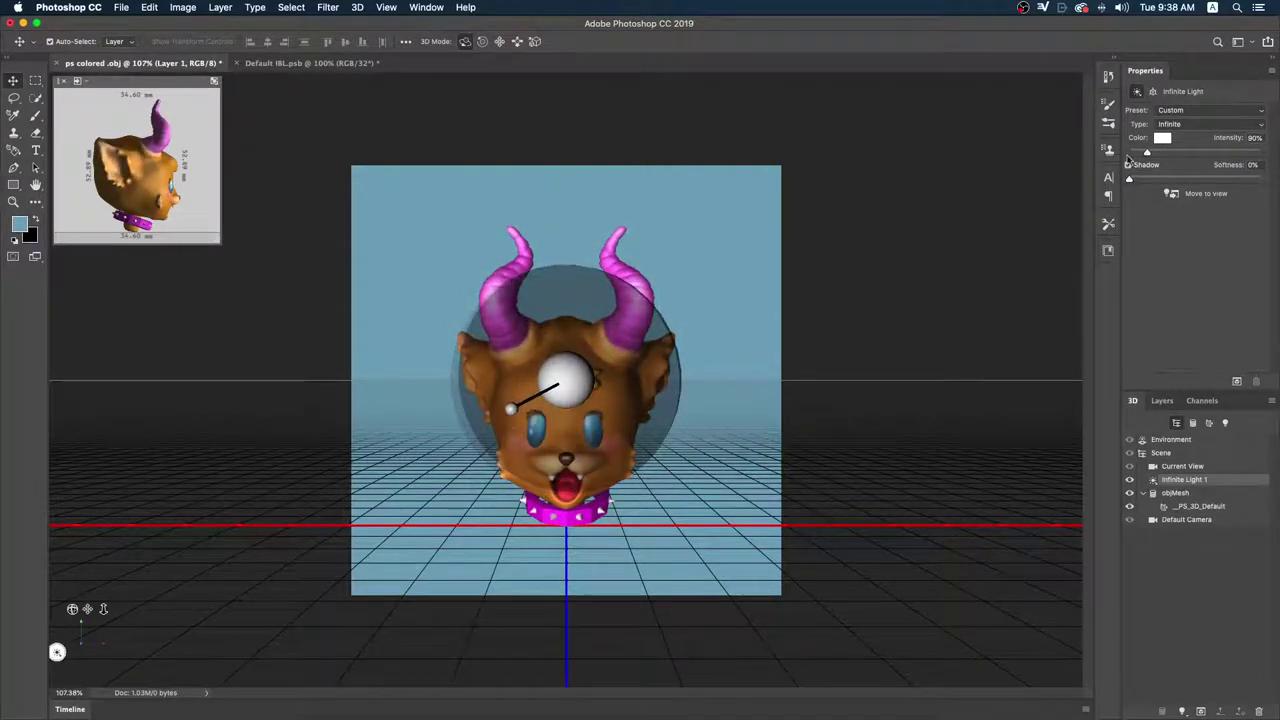
{"action": "left_click_drag", "start_coordinate": [1150, 152], "coordinate": [1148, 151]}
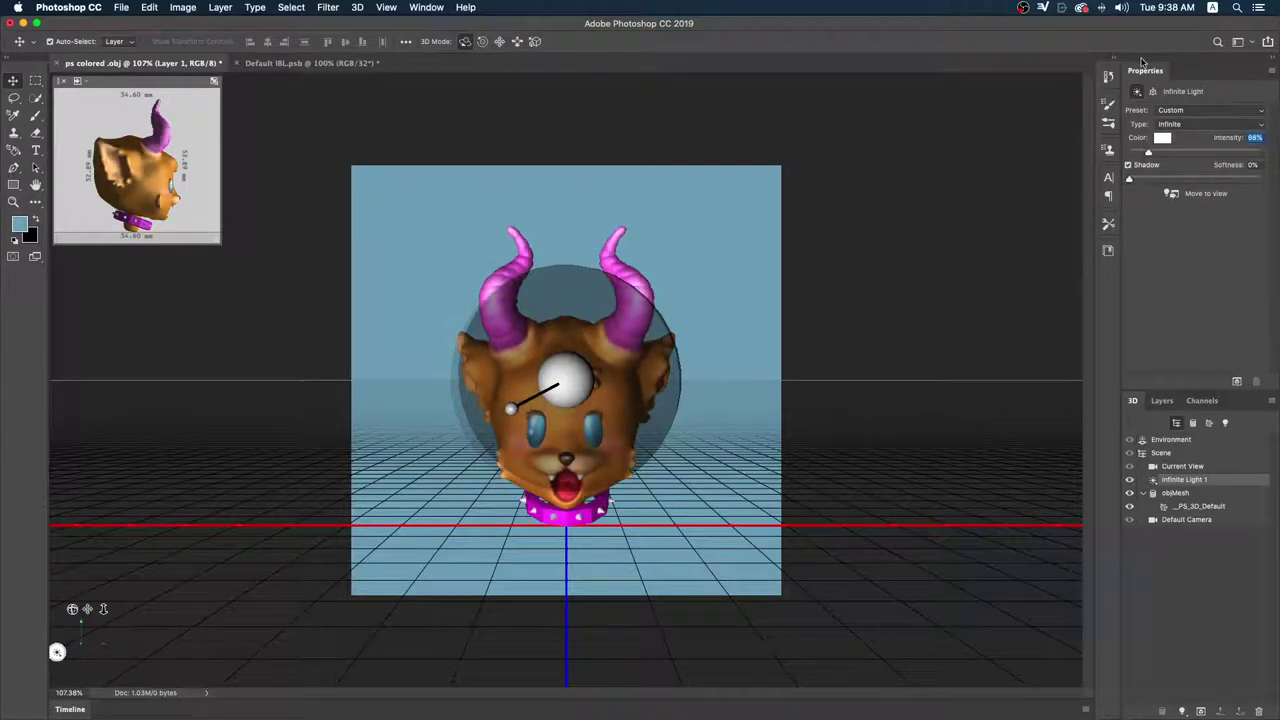
- Aim the infinite light straight down from overhead, then deselect it
{"action": "left_click", "coordinate": [420, 7]}
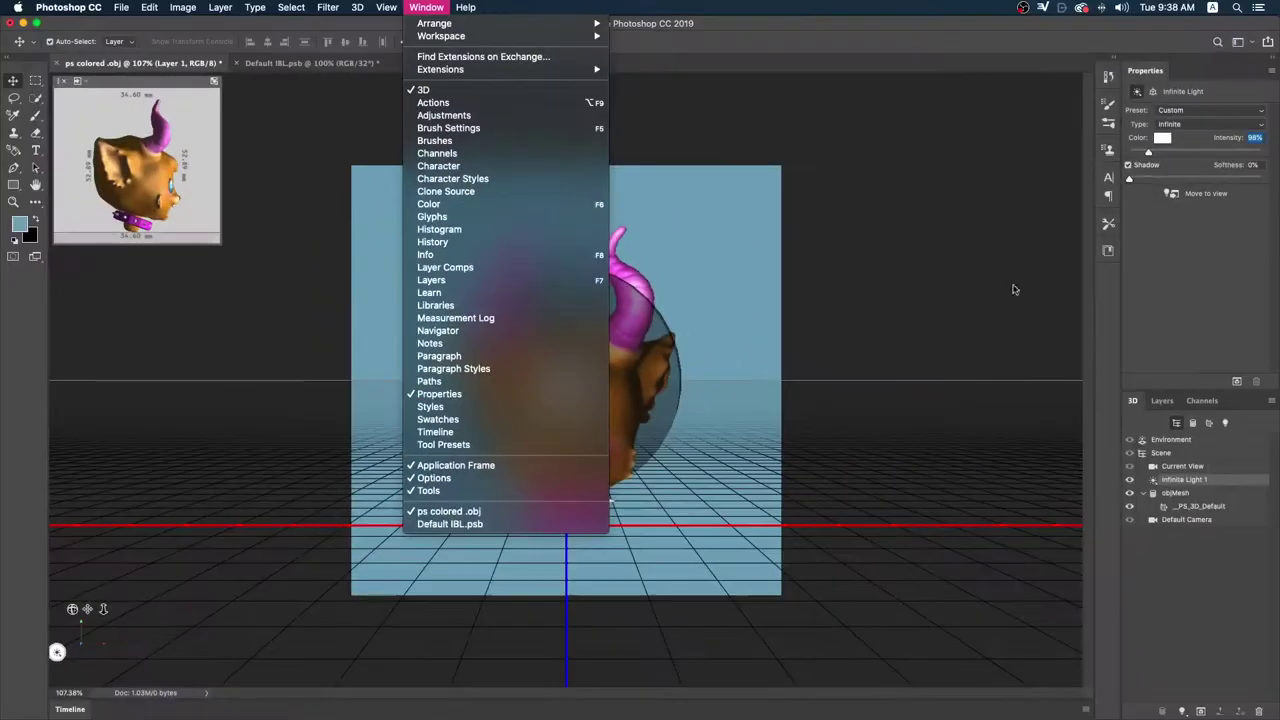
{"action": "left_click", "coordinate": [1212, 277]}
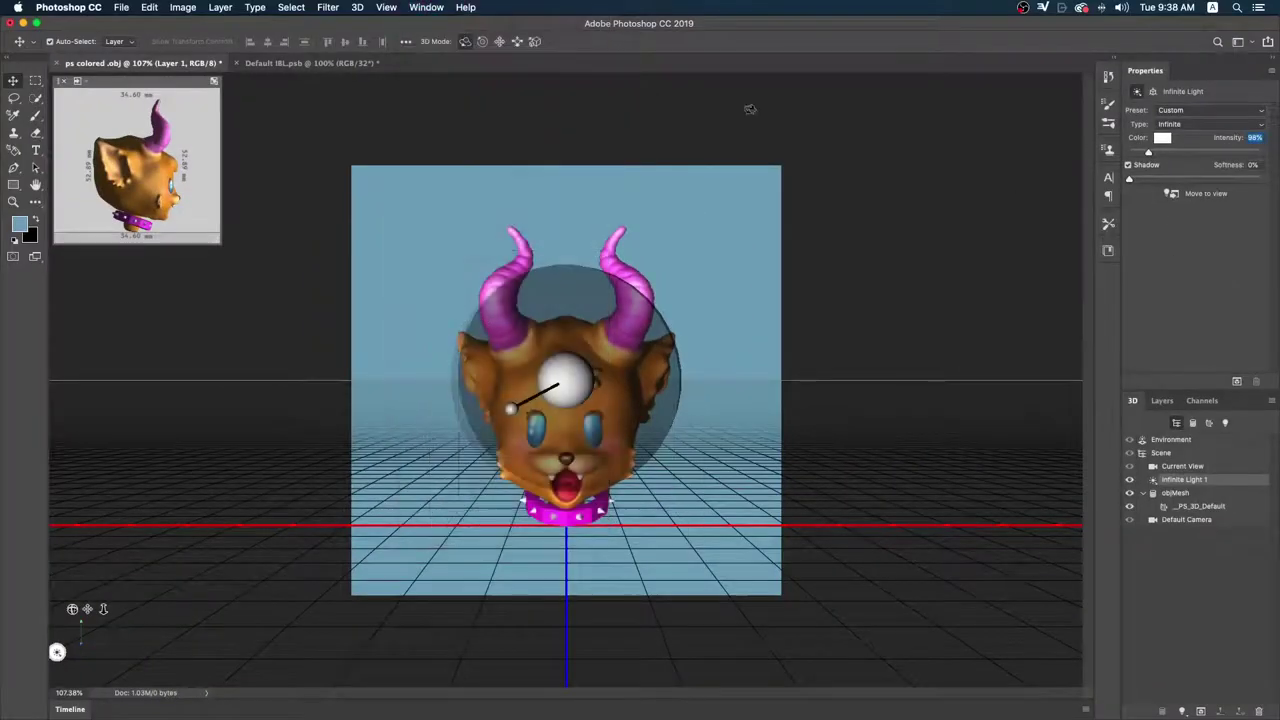
{"action": "left_click", "coordinate": [428, 7]}
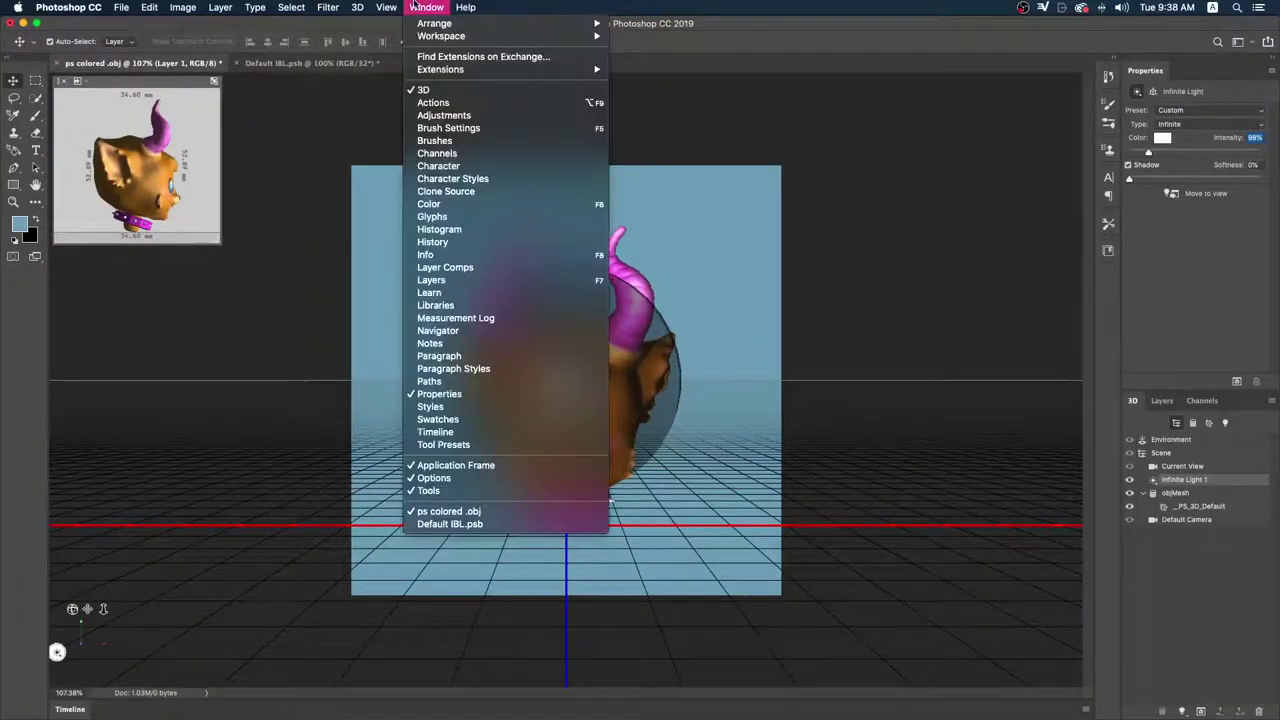
{"action": "left_click", "coordinate": [1201, 263]}
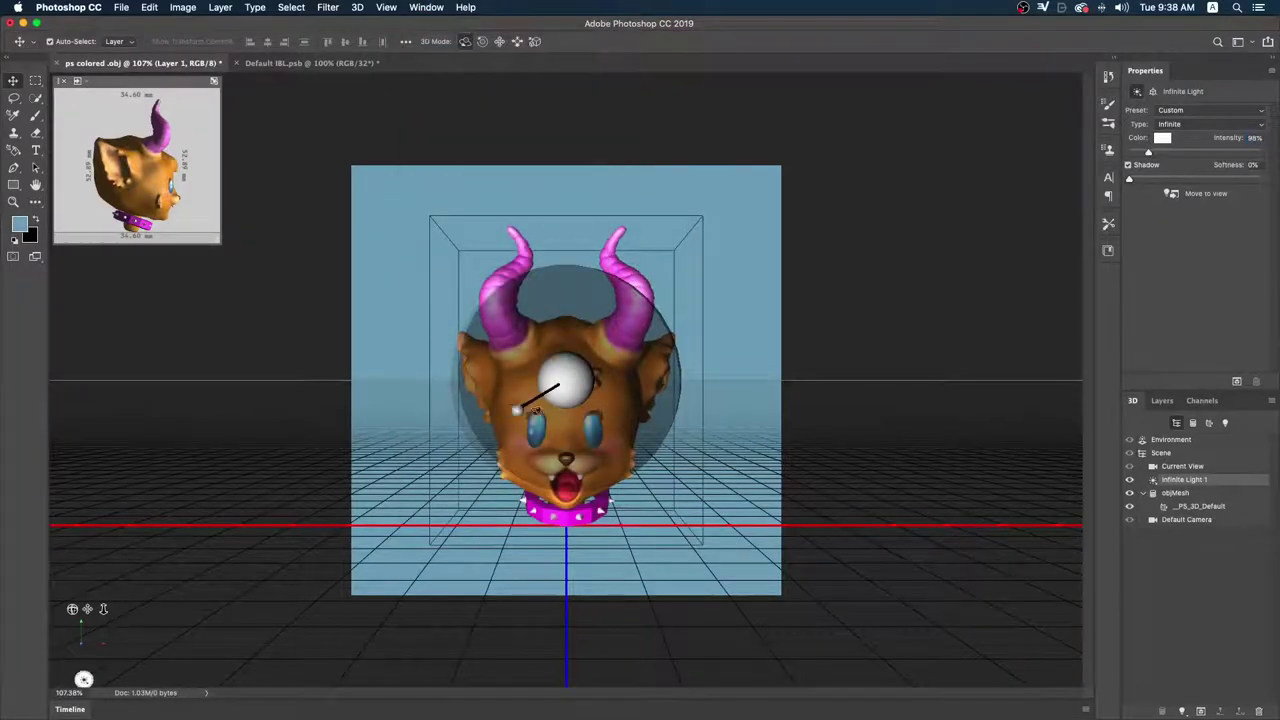
{"action": "left_click_drag", "start_coordinate": [510, 408], "coordinate": [565, 338]}
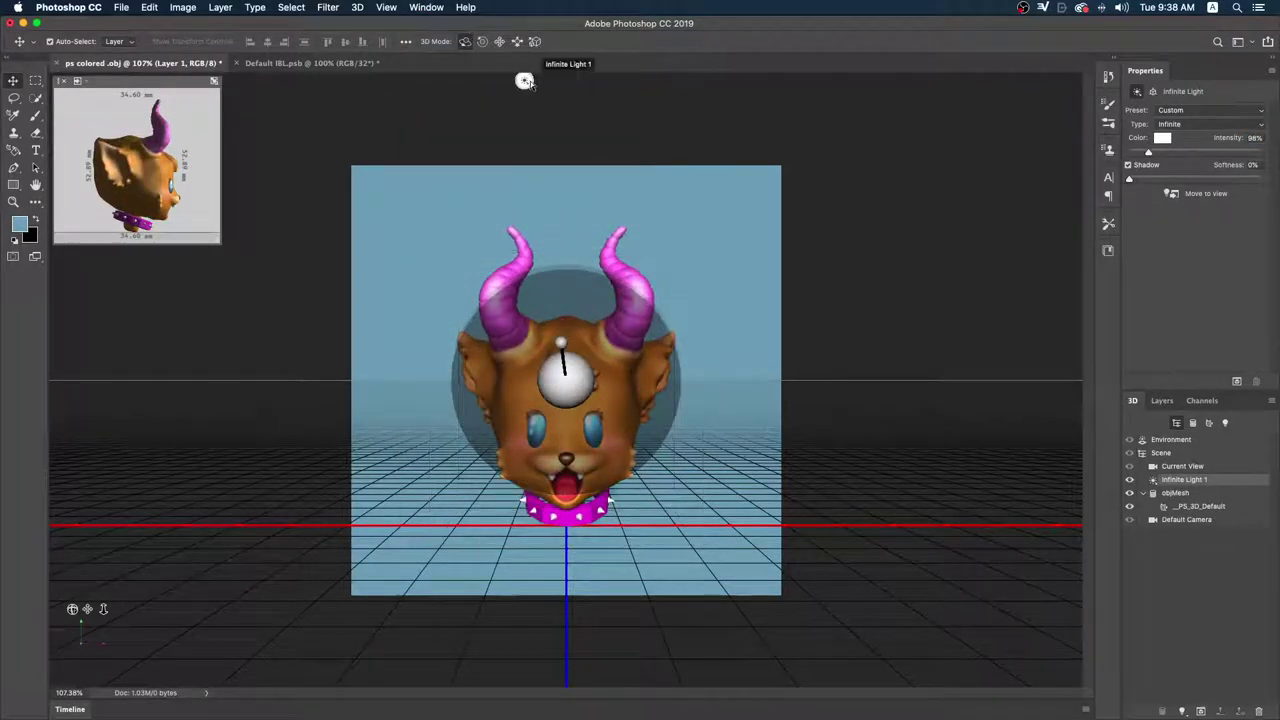
{"action": "left_click", "coordinate": [524, 81]}
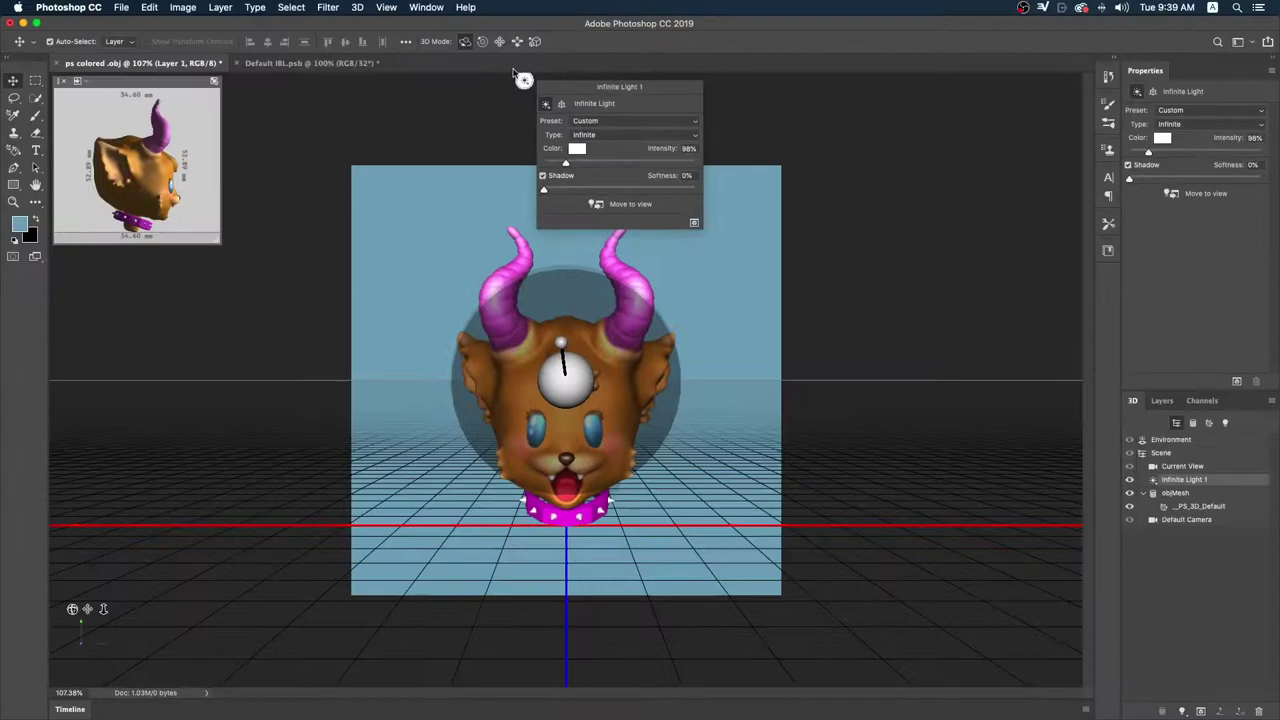
{"action": "left_click", "coordinate": [515, 73]}
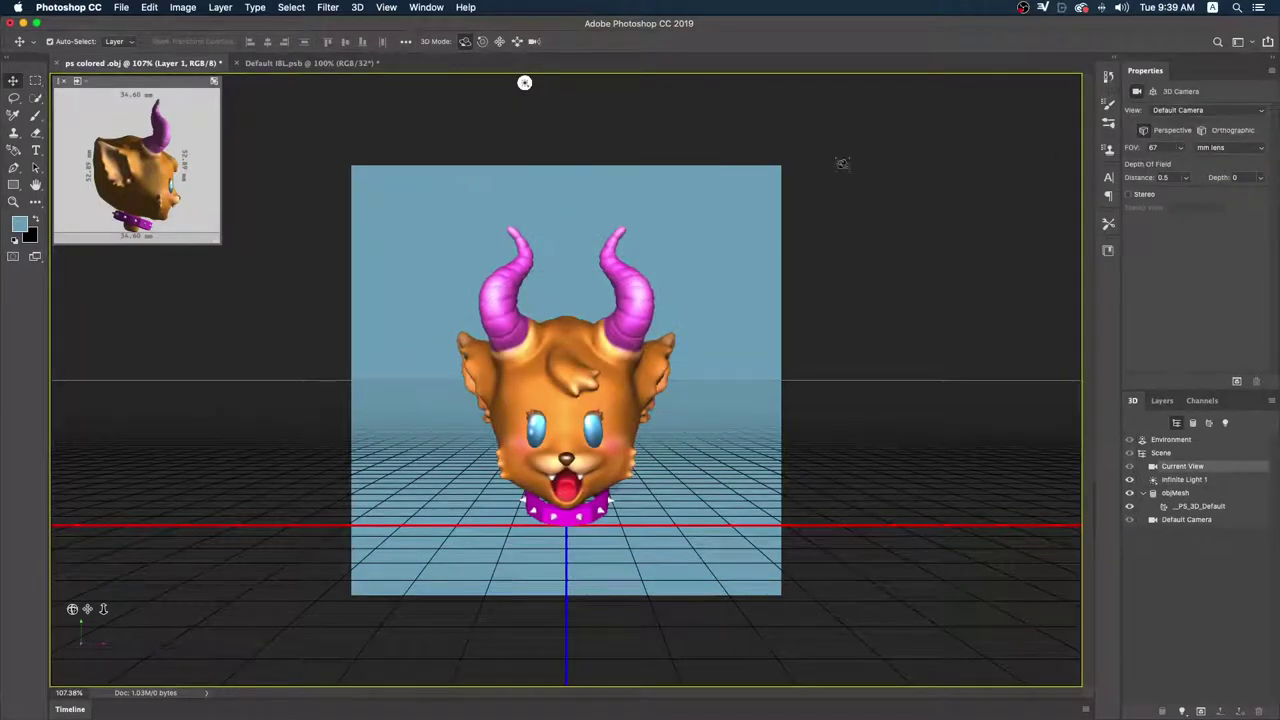
- Tilt the camera, aim Infinite Light 1 at the right horn, soften shadows to 49%, and render
{"action": "left_click_drag", "start_coordinate": [525, 83], "coordinate": [842, 160]}
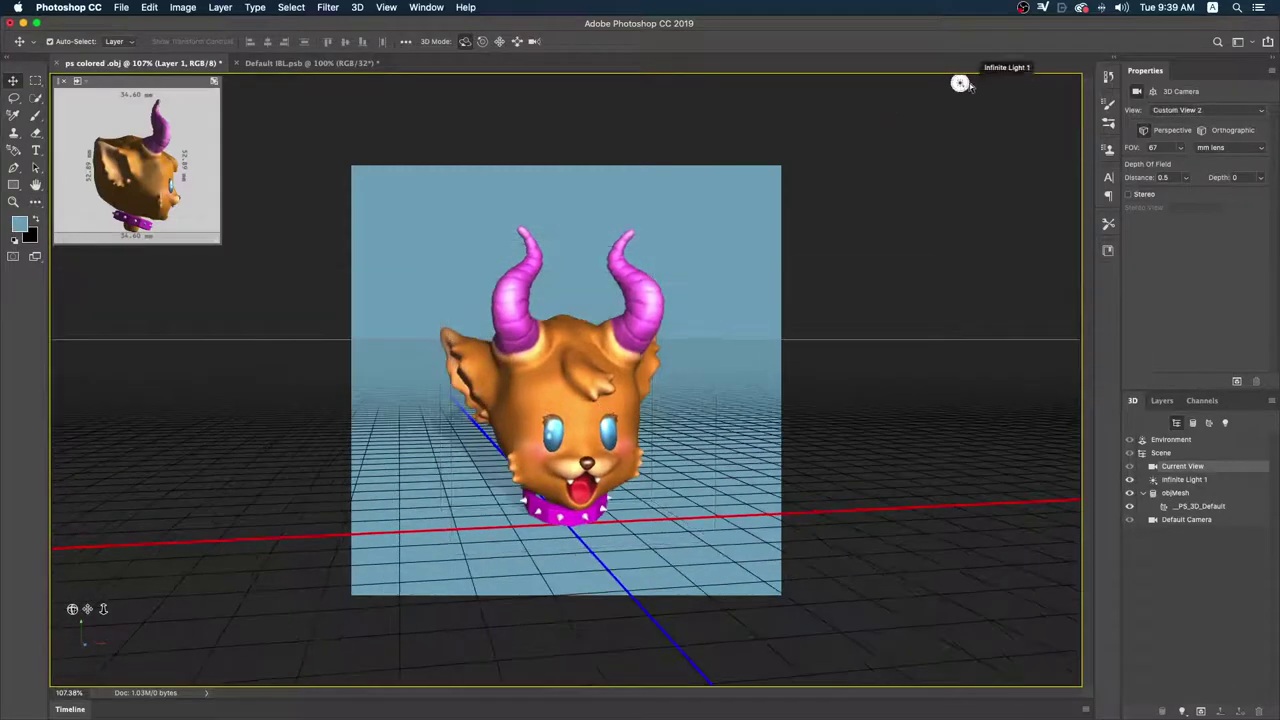
{"action": "left_click", "coordinate": [962, 81]}
{"action": "mouse_move", "coordinate": [962, 80]}
{"action": "left_mouse_down"}
{"action": "mouse_move", "coordinate": [363, 677]}
{"action": "mouse_move", "coordinate": [809, 77]}
{"action": "mouse_move", "coordinate": [995, 80]}
{"action": "left_mouse_up"}
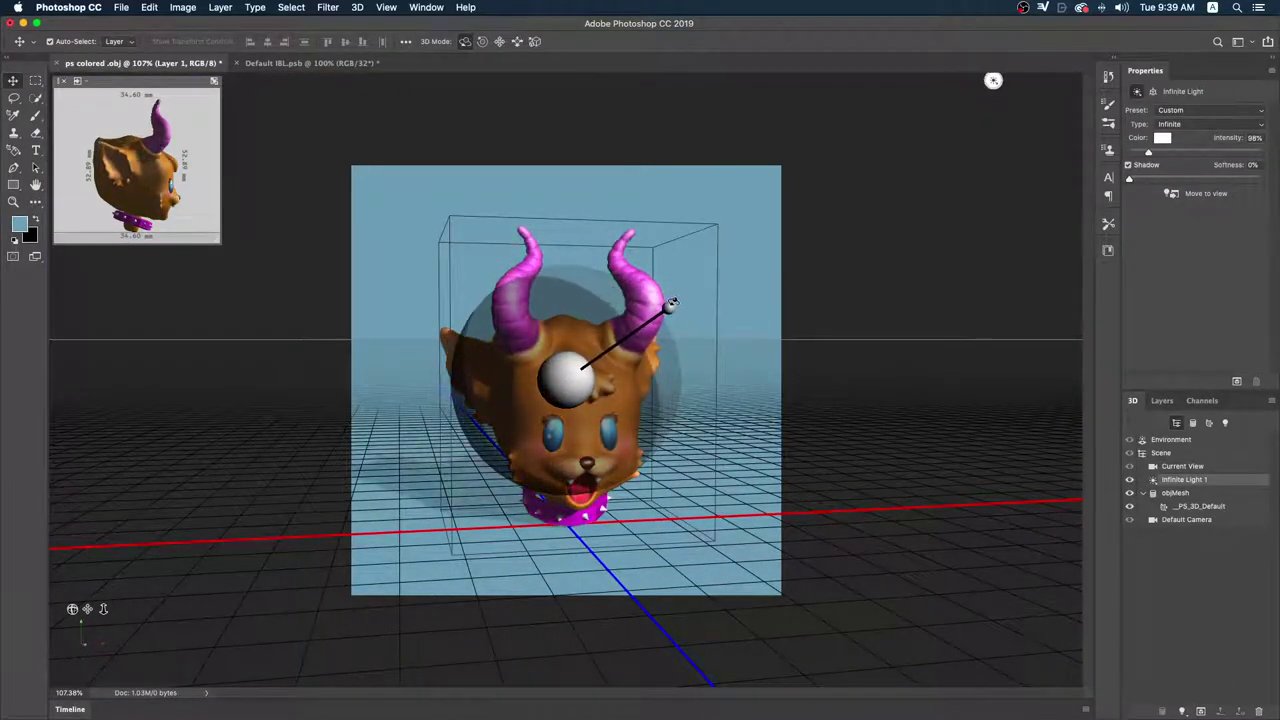
{"action": "left_click_drag", "start_coordinate": [1131, 178], "coordinate": [1195, 178]}
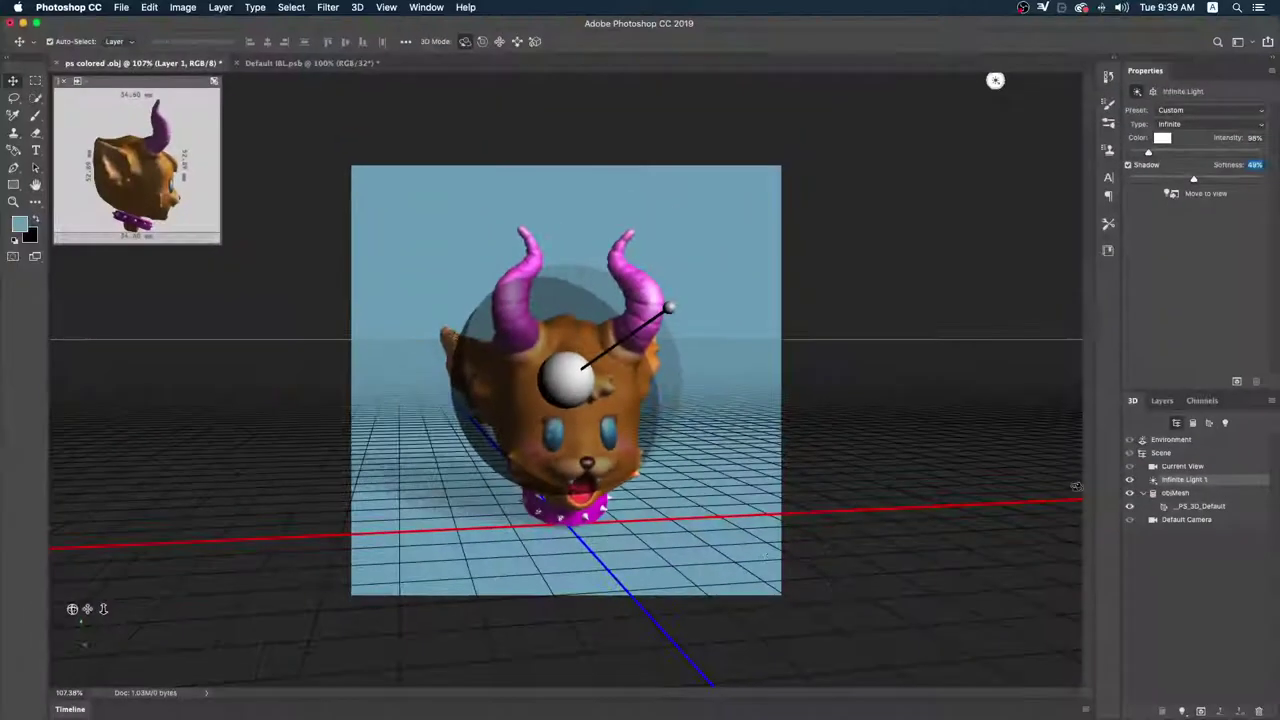
{"action": "left_click", "coordinate": [1237, 382]}
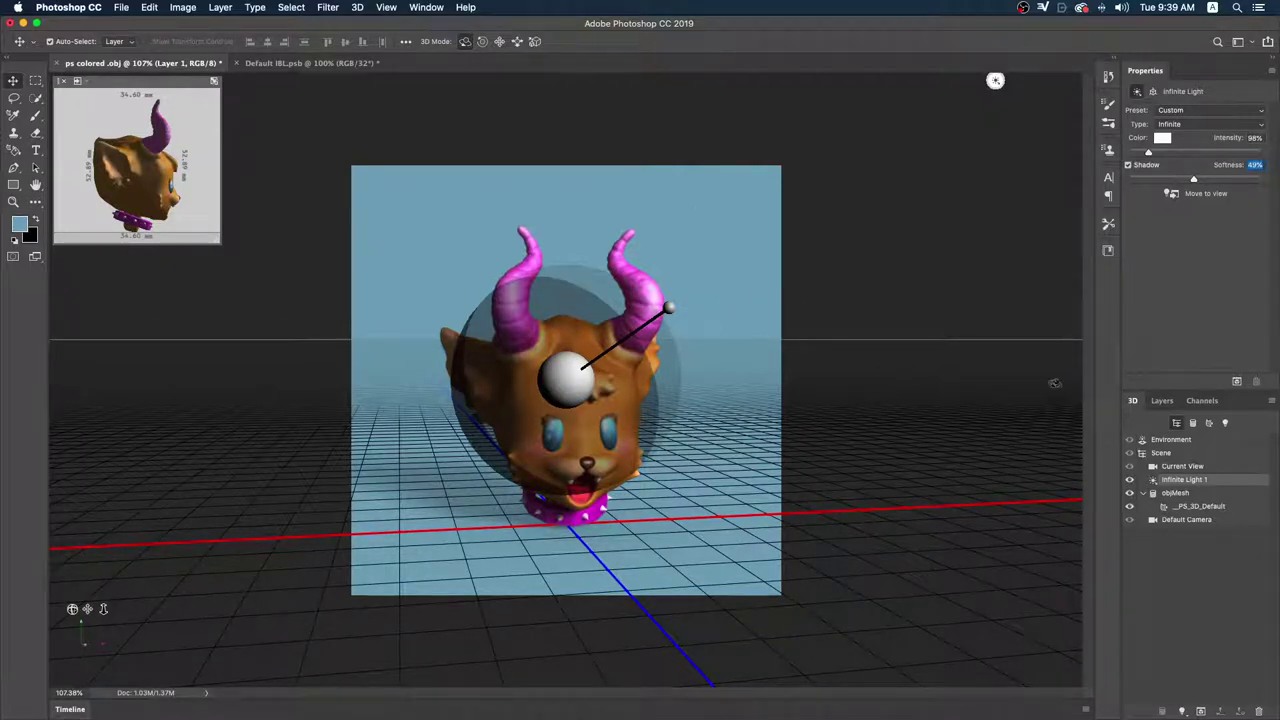
{"action": "left_click", "coordinate": [1168, 400]}
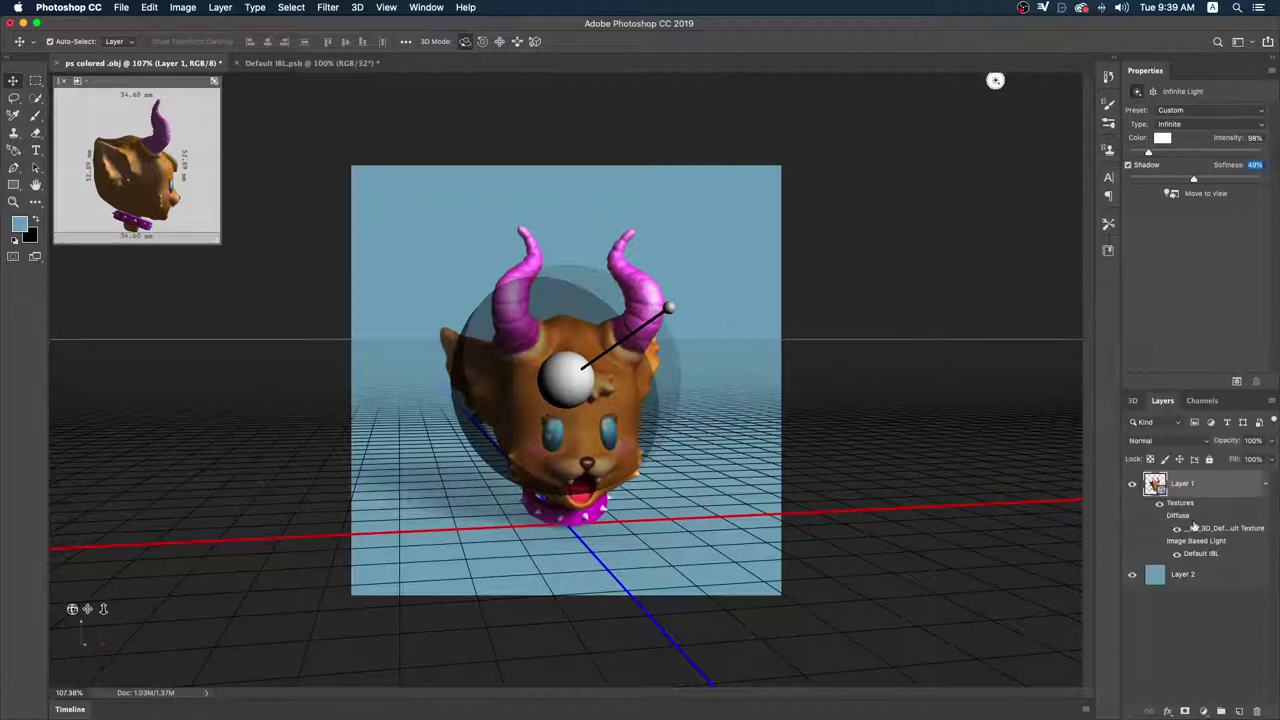
{"action": "left_click", "coordinate": [1191, 589]}
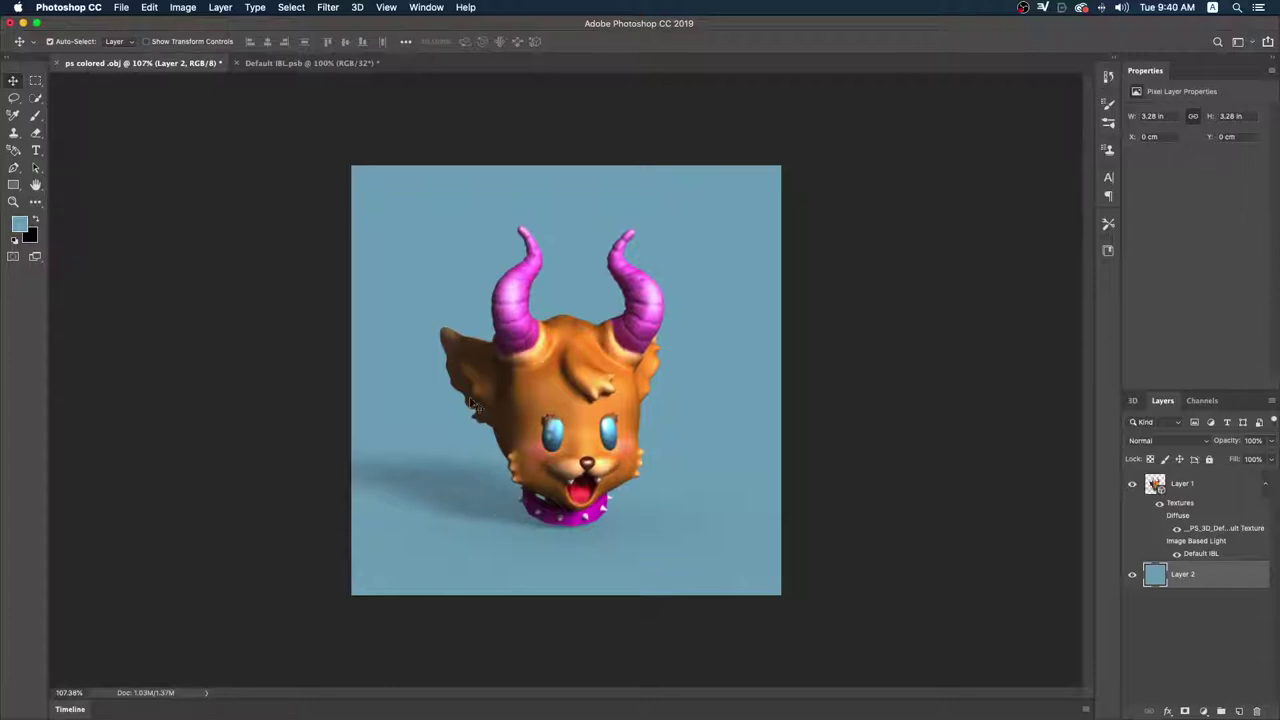
{"action": "left_click", "coordinate": [68, 7]}
{"action": "mouse_move", "coordinate": [70, 49]}
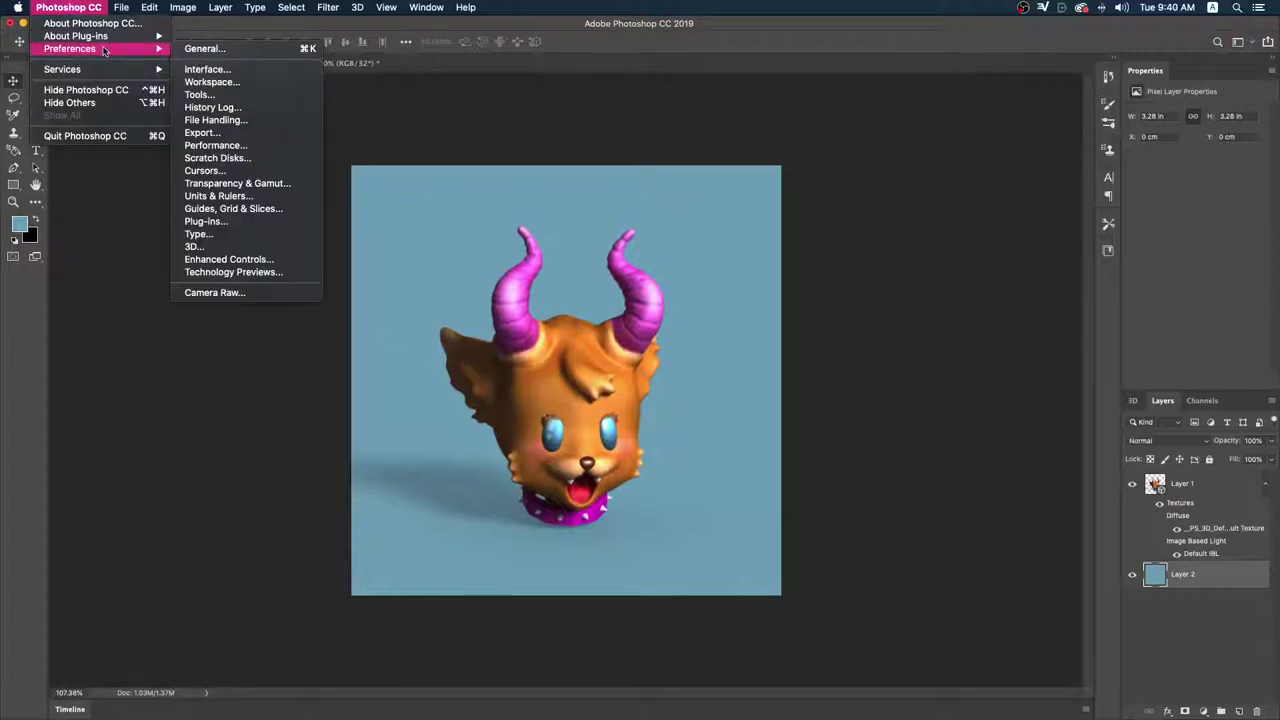
{"action": "left_click", "coordinate": [252, 249]}
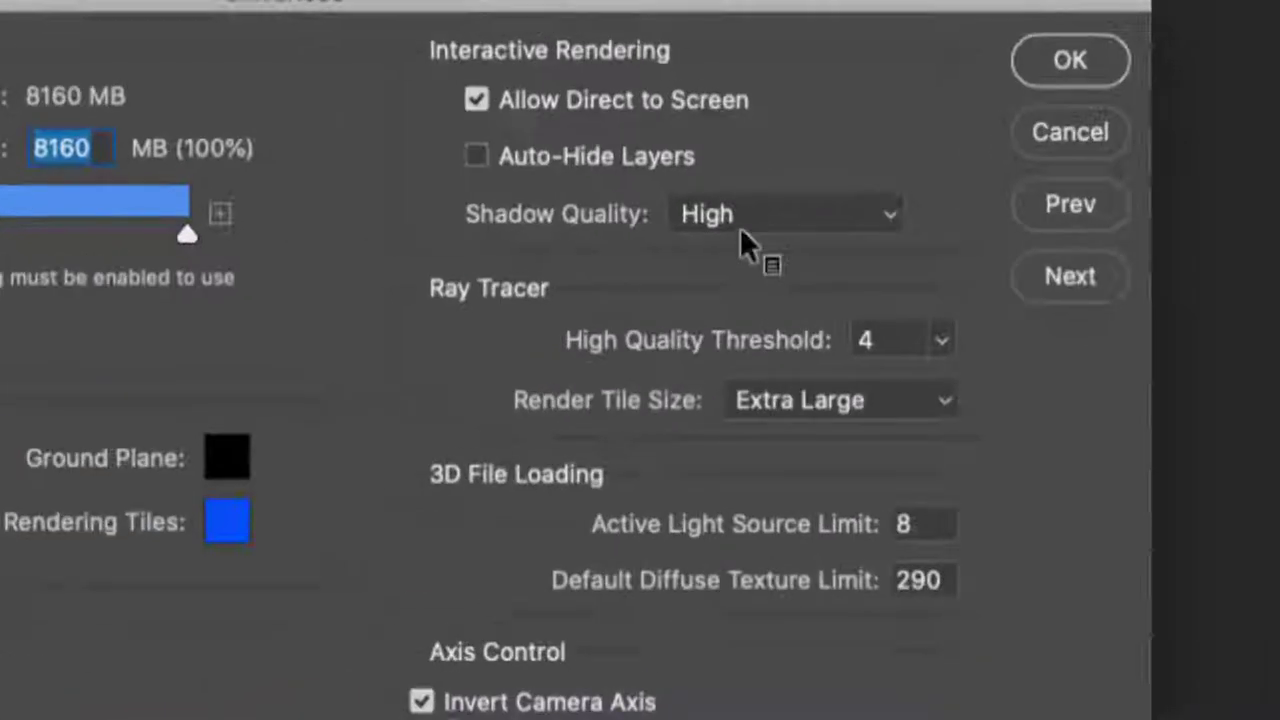
{"action": "key", "text": "alt"}
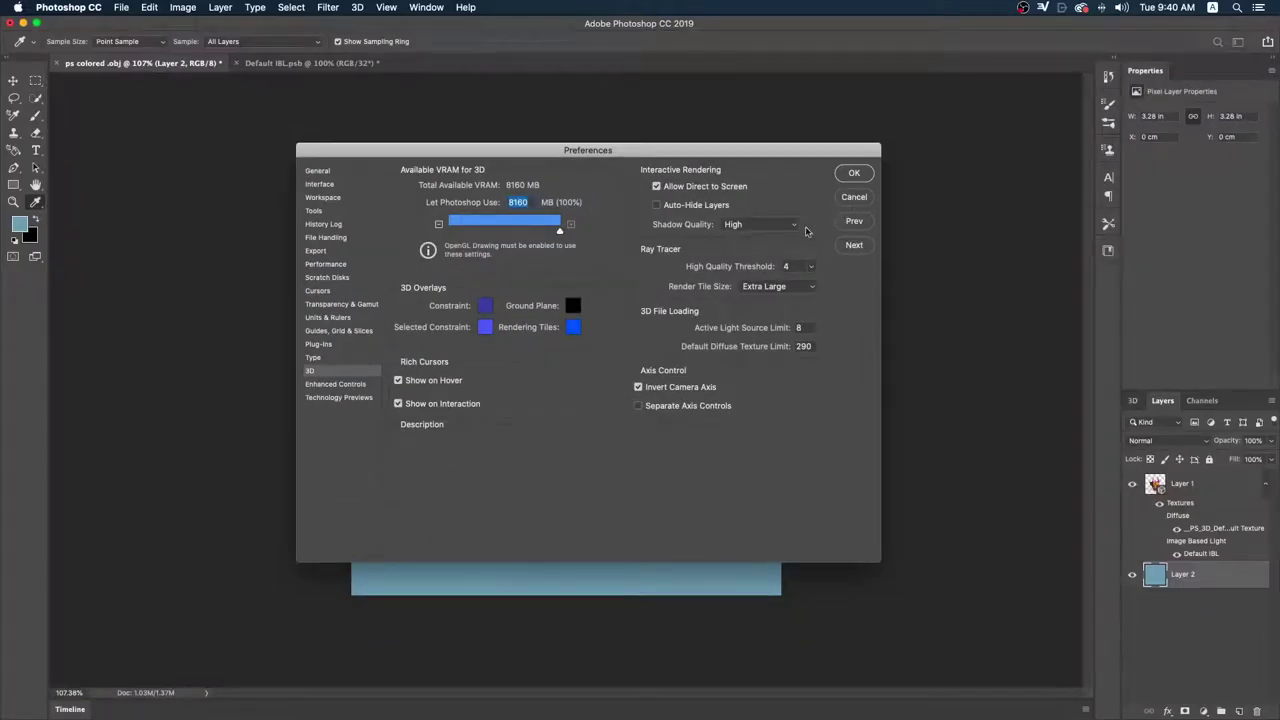
{"action": "left_click", "coordinate": [786, 228]}
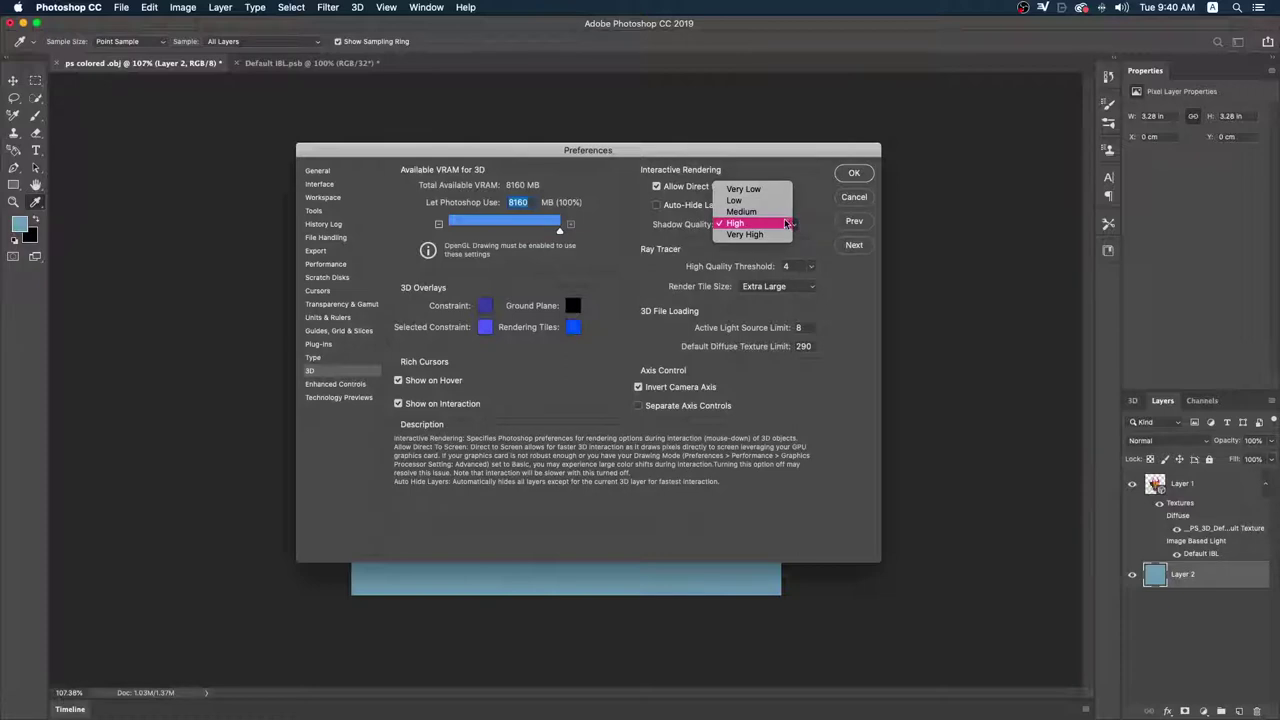
{"action": "left_click", "coordinate": [845, 198]}
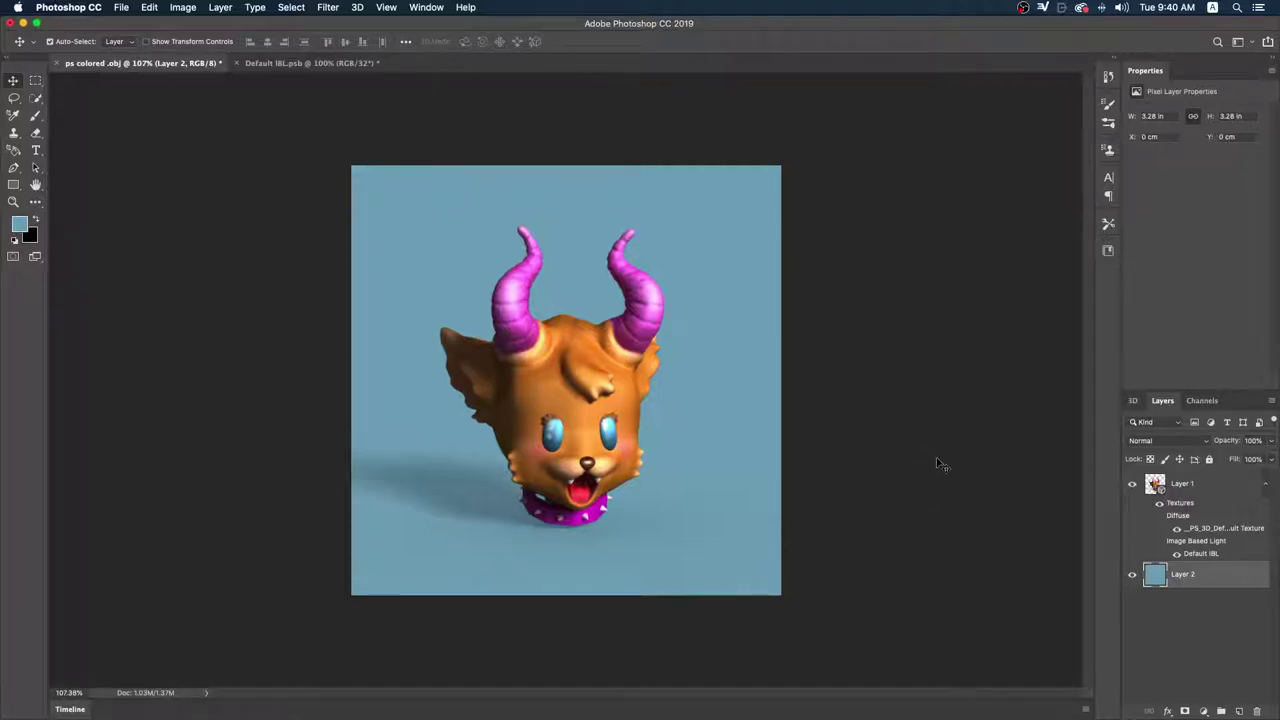
- Soften Infinite Light 1's shadow to 35%, try a magenta light colour, and test-render
{"action": "left_click", "coordinate": [1200, 487]}
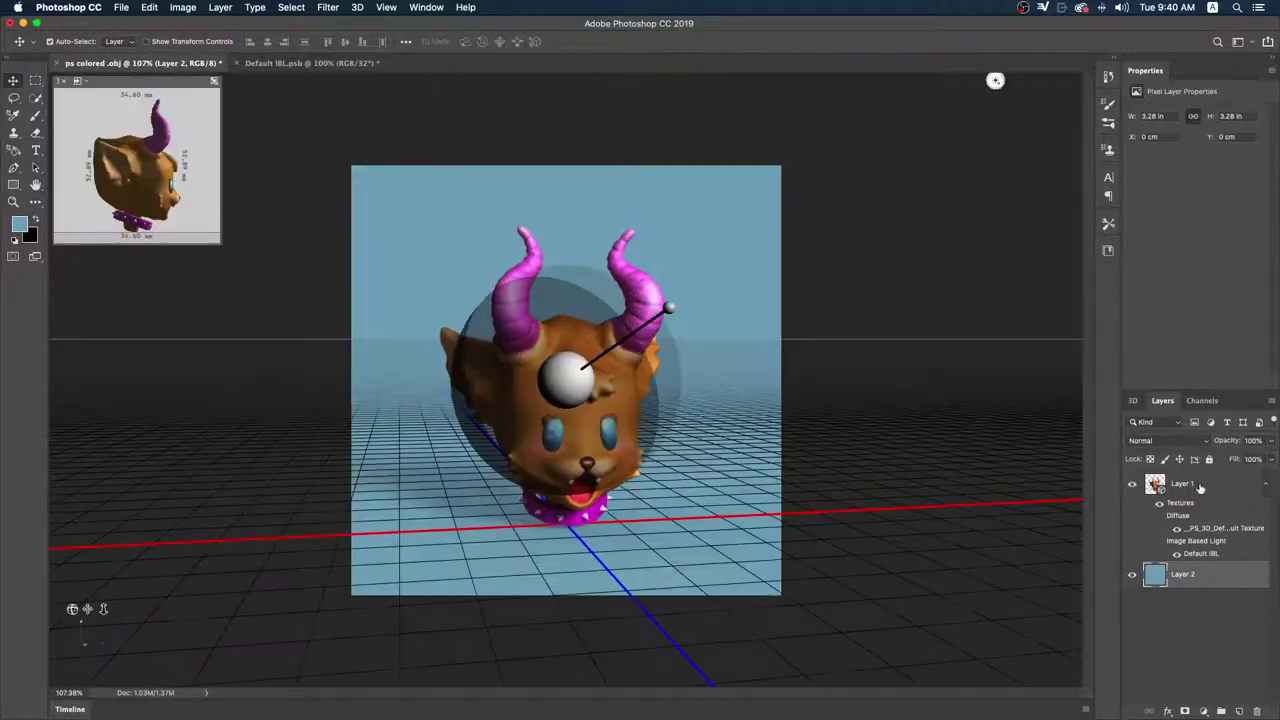
{"action": "left_click", "coordinate": [1133, 401]}
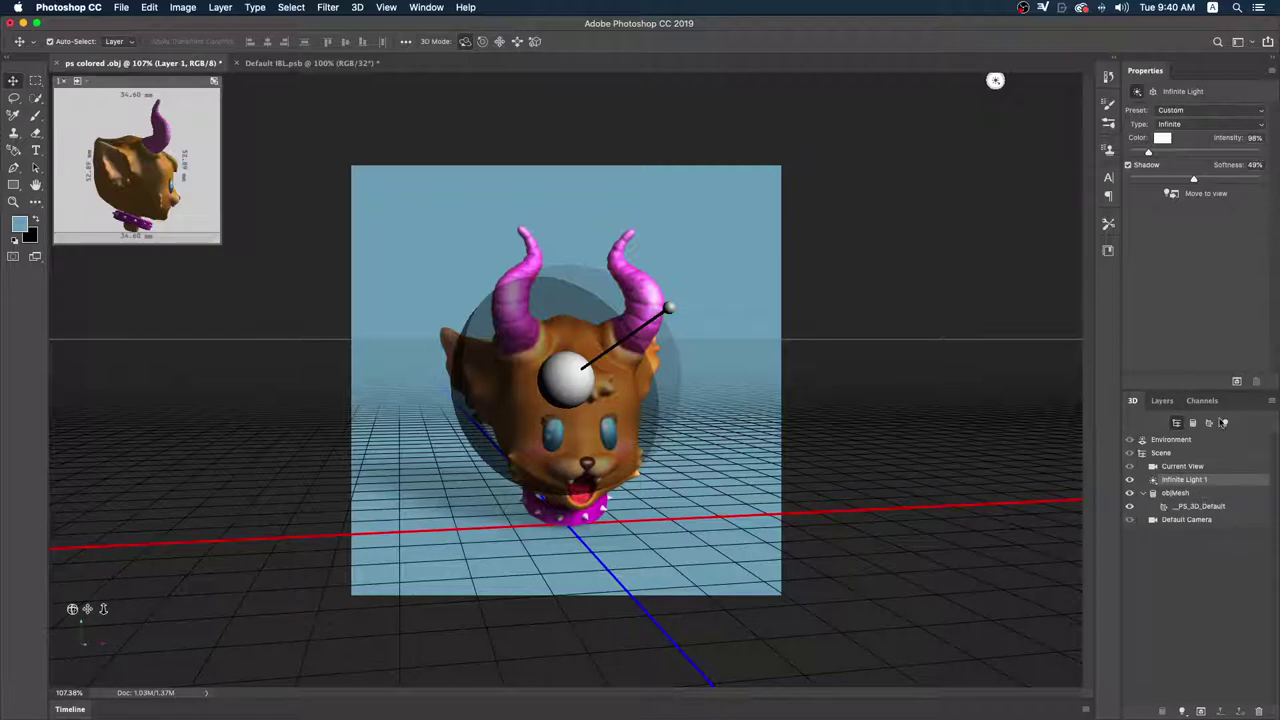
{"action": "mouse_move", "coordinate": [1189, 178]}
{"action": "left_mouse_down"}
{"action": "mouse_move", "coordinate": [1112, 183]}
{"action": "mouse_move", "coordinate": [1262, 176]}
{"action": "mouse_move", "coordinate": [1182, 178]}
{"action": "left_mouse_up"}
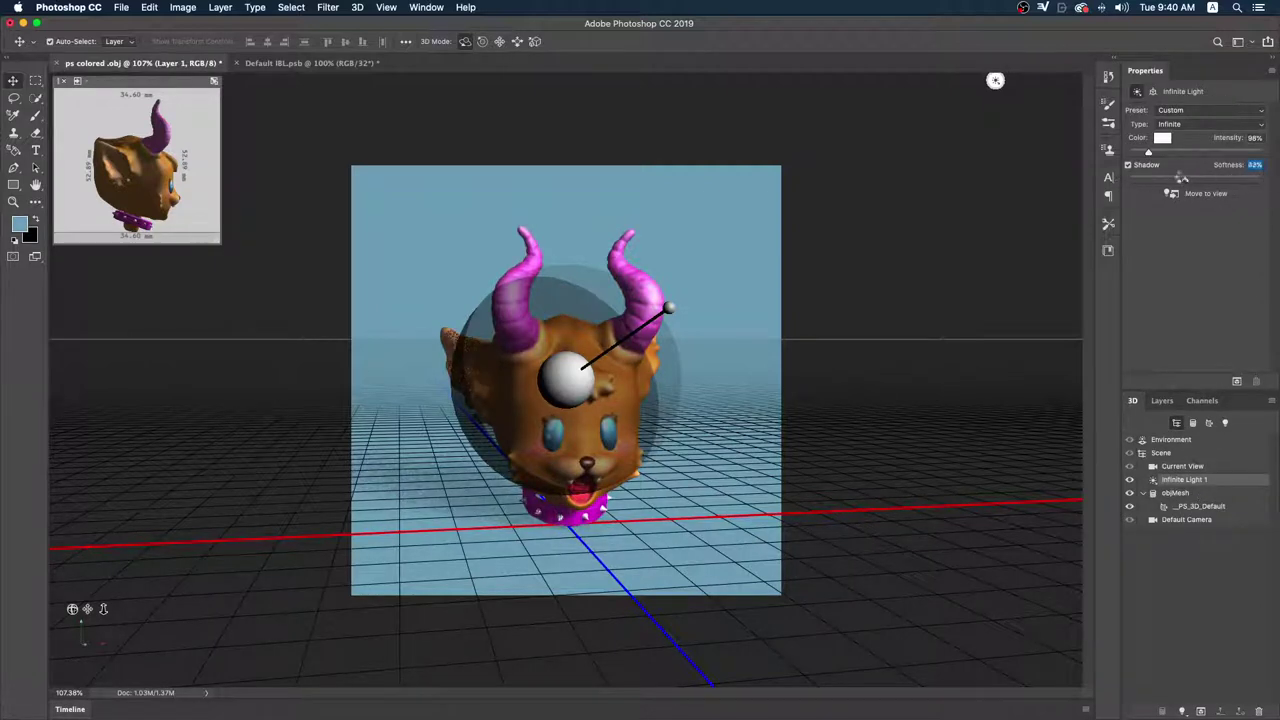
{"action": "left_click", "coordinate": [1161, 139]}
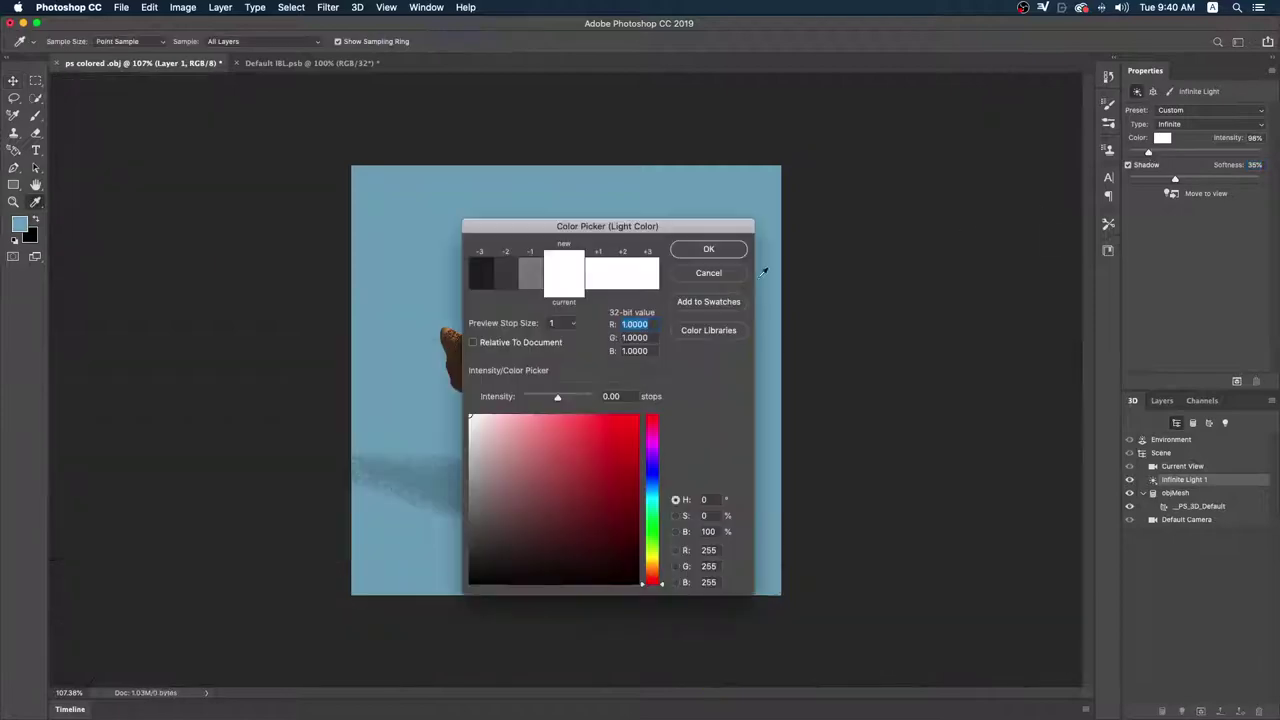
{"action": "left_click_drag", "start_coordinate": [645, 465], "coordinate": [645, 443]}
{"action": "left_click", "coordinate": [632, 419]}
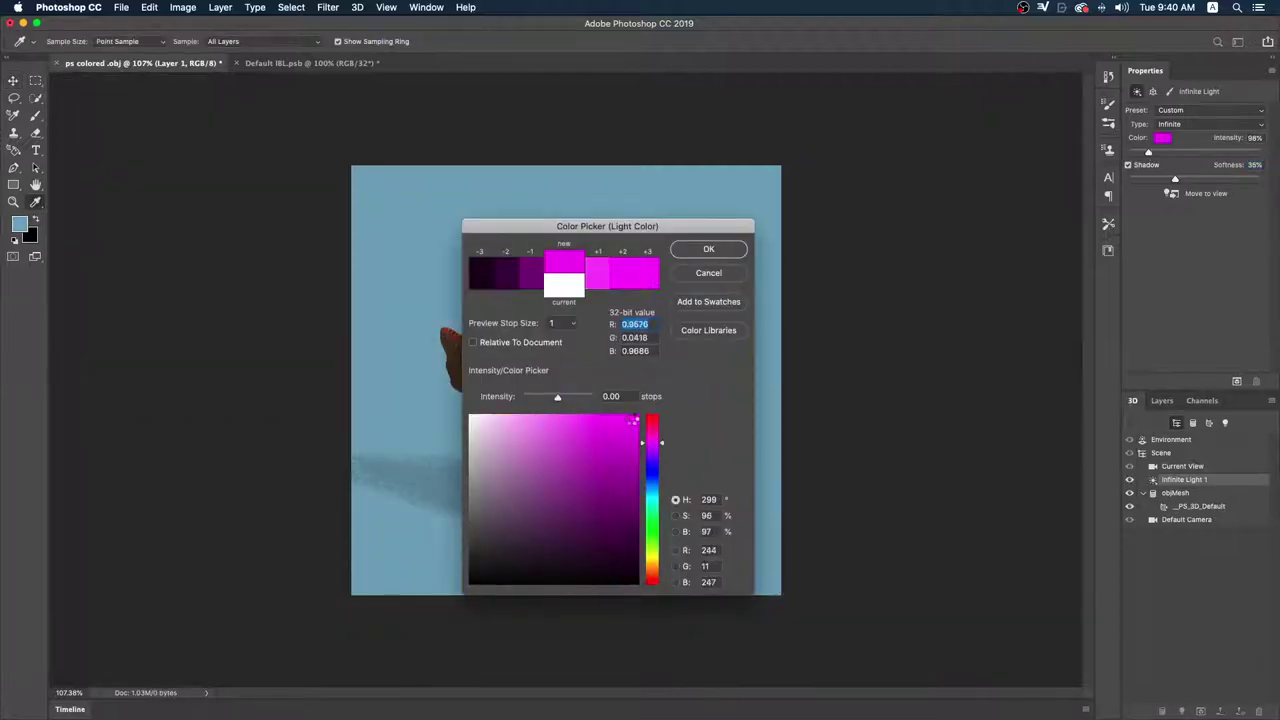
{"action": "key", "text": "Return"}
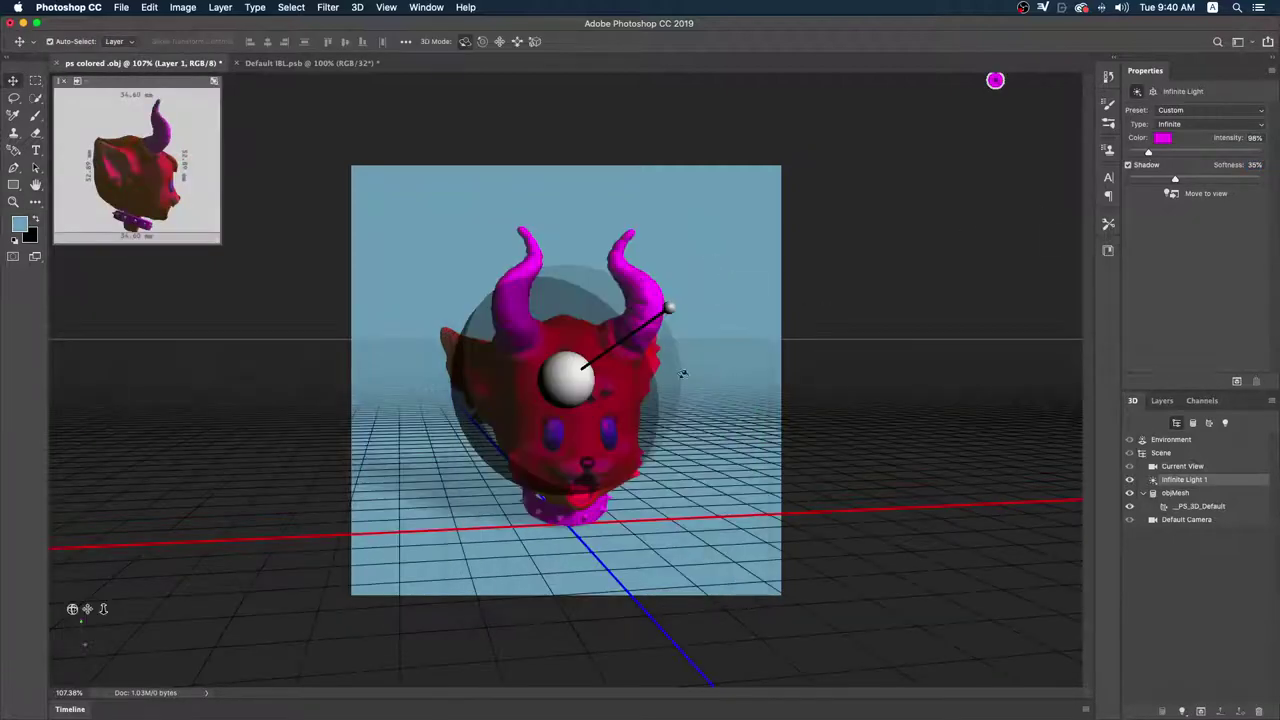
{"action": "left_click", "coordinate": [1236, 381]}
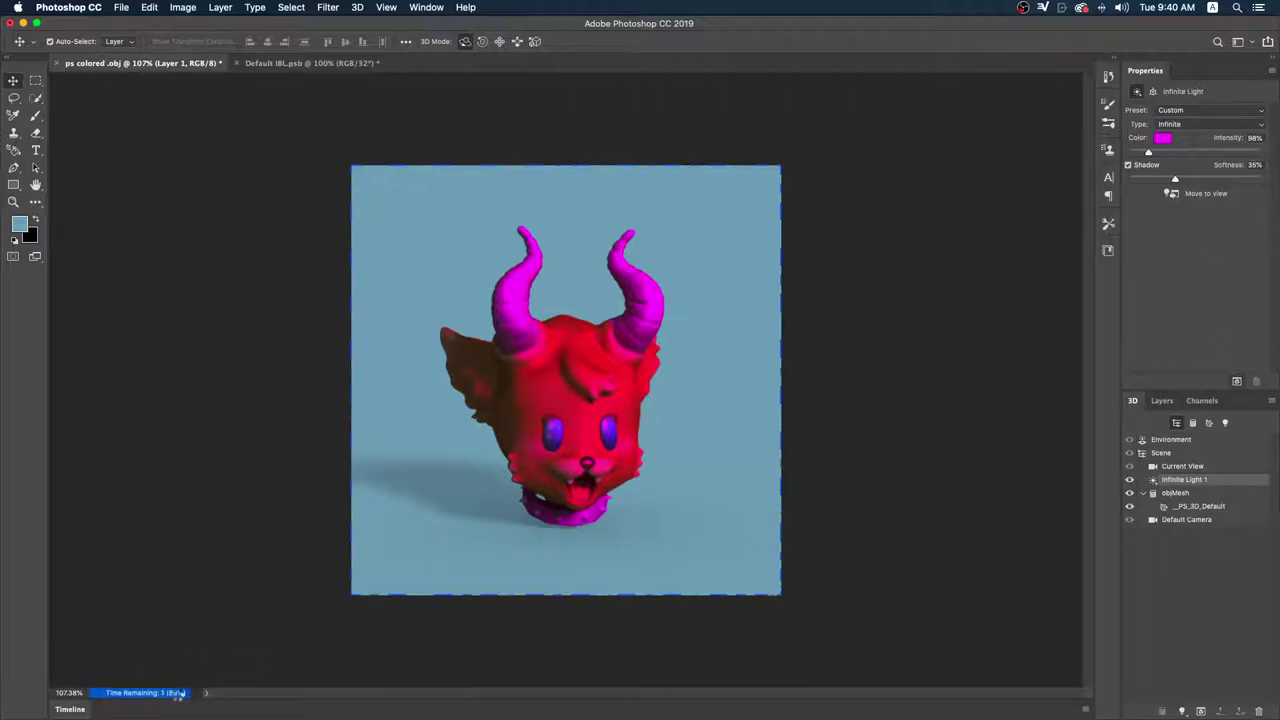
{"action": "left_click", "coordinate": [428, 513]}
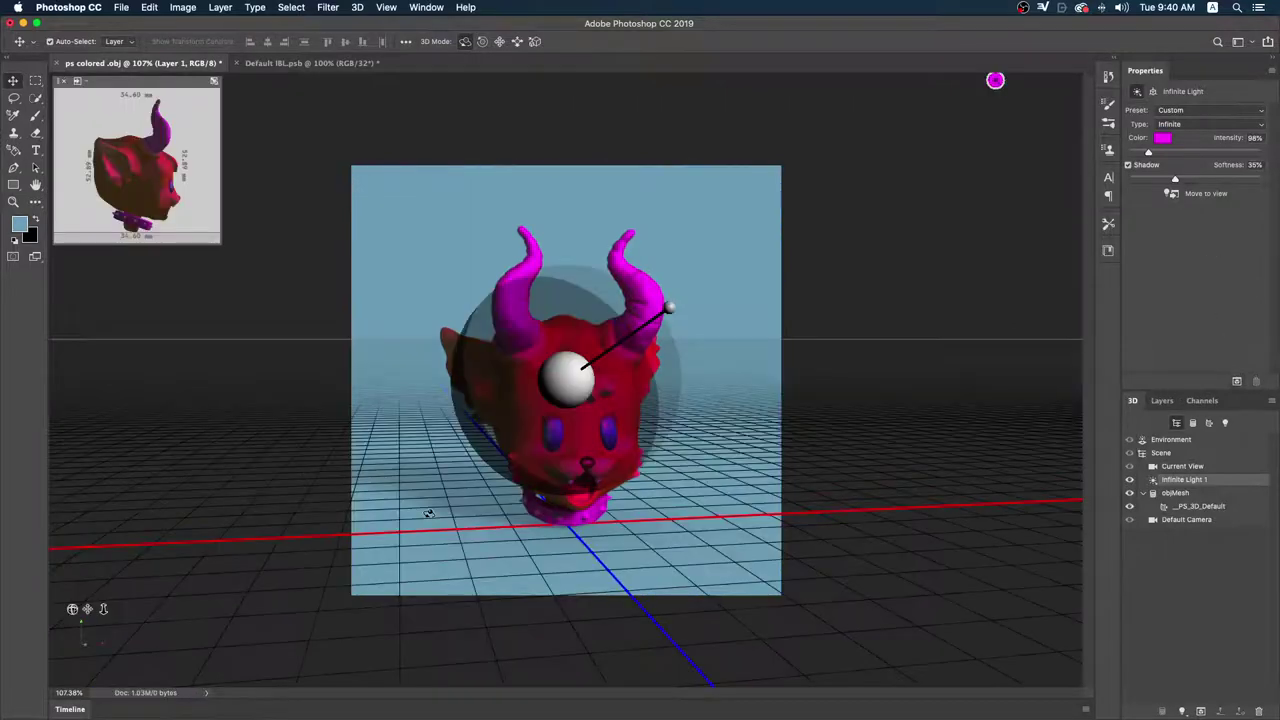
- Reselect Layer 1's infinite light, revert its colour to white and aim it upward
{"action": "left_click", "coordinate": [1162, 400]}
{"action": "left_click", "coordinate": [1183, 574]}
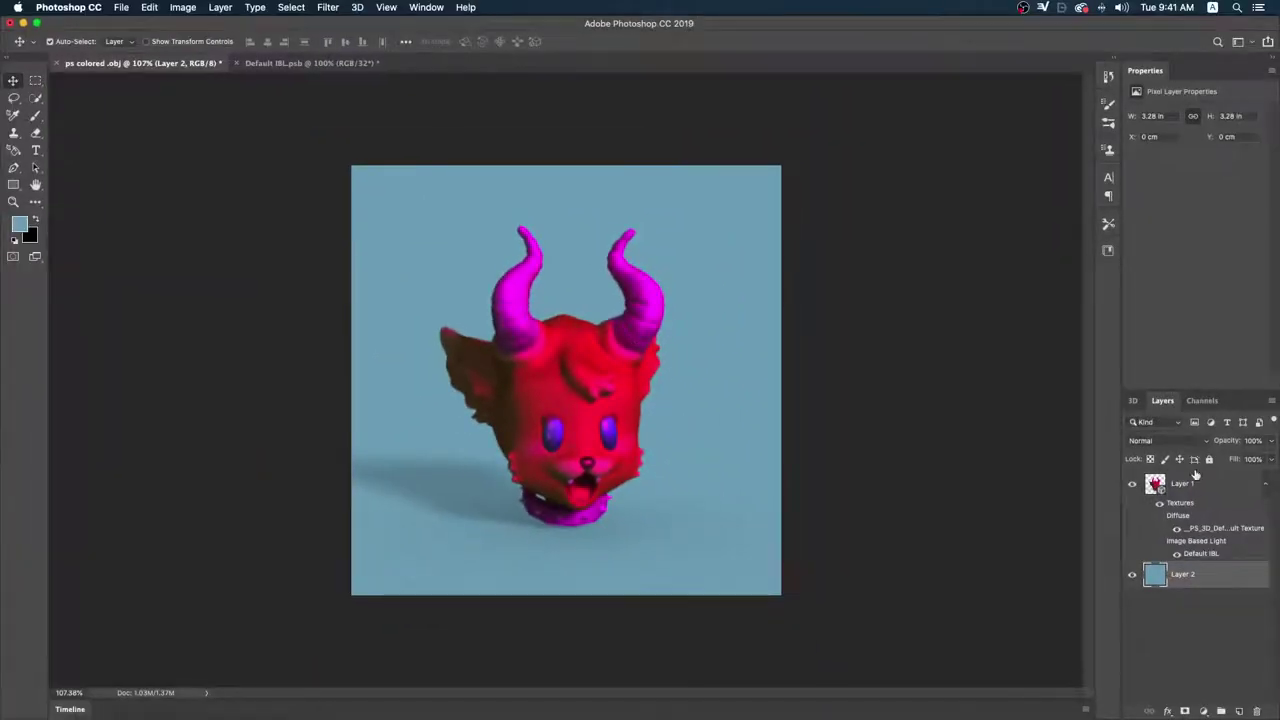
{"action": "left_click", "coordinate": [1134, 401]}
{"action": "left_click", "coordinate": [1162, 400]}
{"action": "left_click", "coordinate": [1182, 468]}
{"action": "left_click", "coordinate": [1132, 401]}
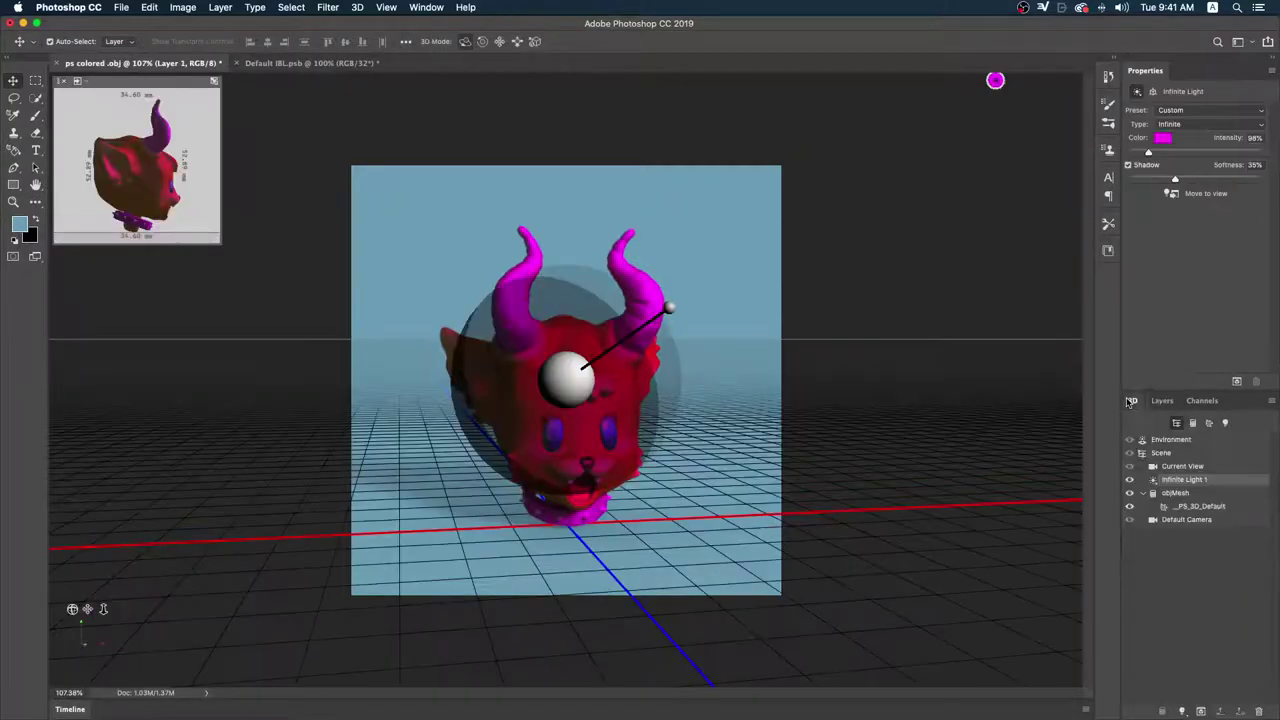
{"action": "left_click", "coordinate": [1162, 138]}
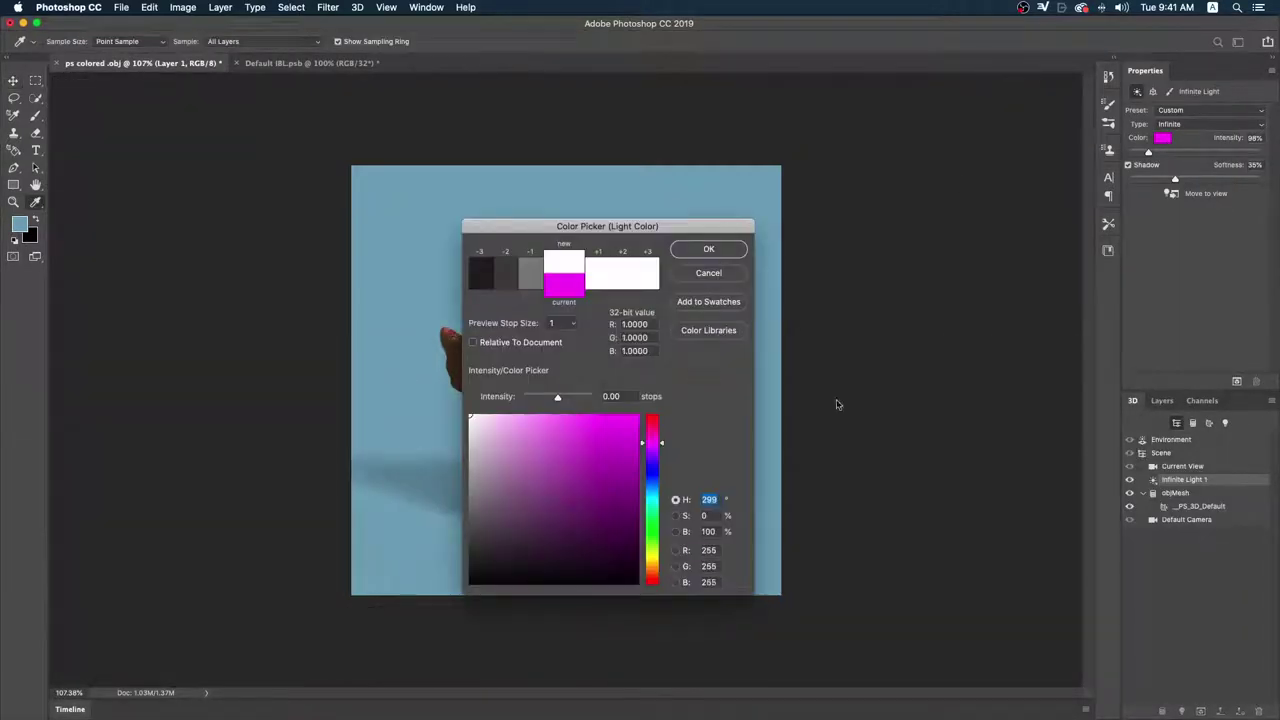
{"action": "key", "text": "Return"}
{"action": "mouse_move", "coordinate": [731, 385]}
{"action": "left_mouse_down"}
{"action": "mouse_move", "coordinate": [707, 299]}
{"action": "mouse_move", "coordinate": [737, 329]}
{"action": "left_mouse_up"}
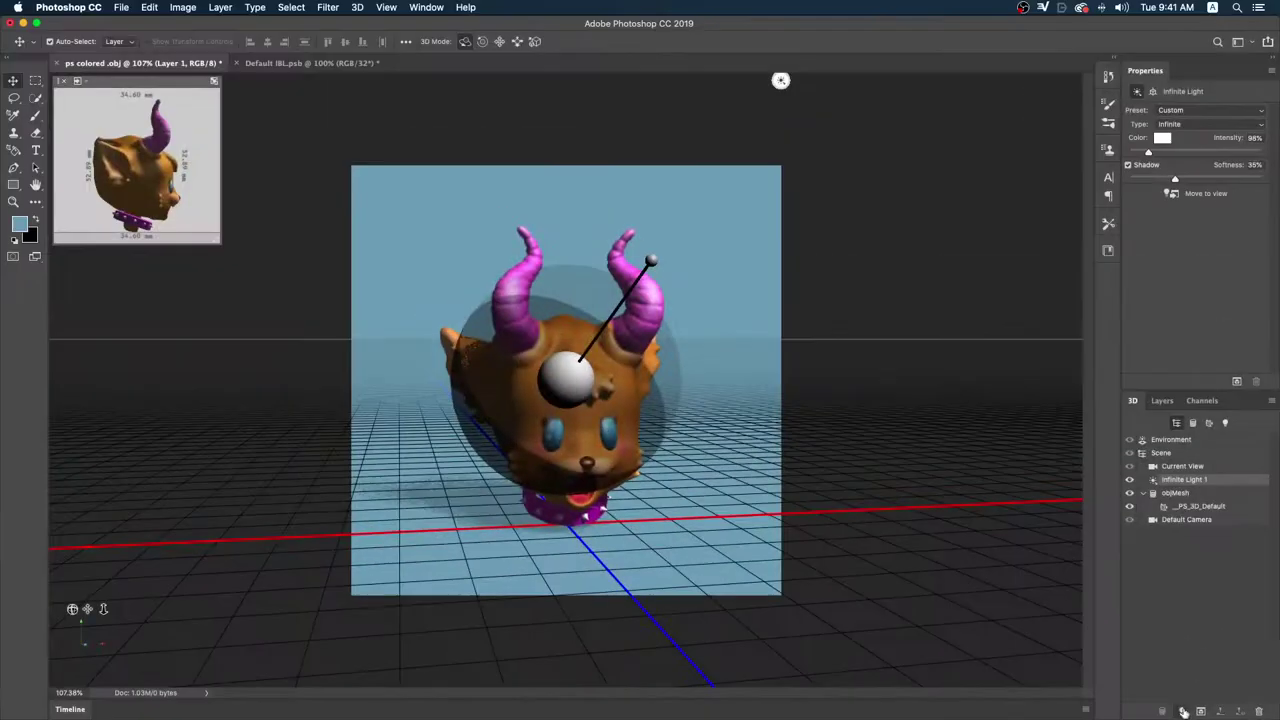
- Add Infinite Light 2 and aim it down-right at the creature's face
{"action": "left_click", "coordinate": [1183, 711]}
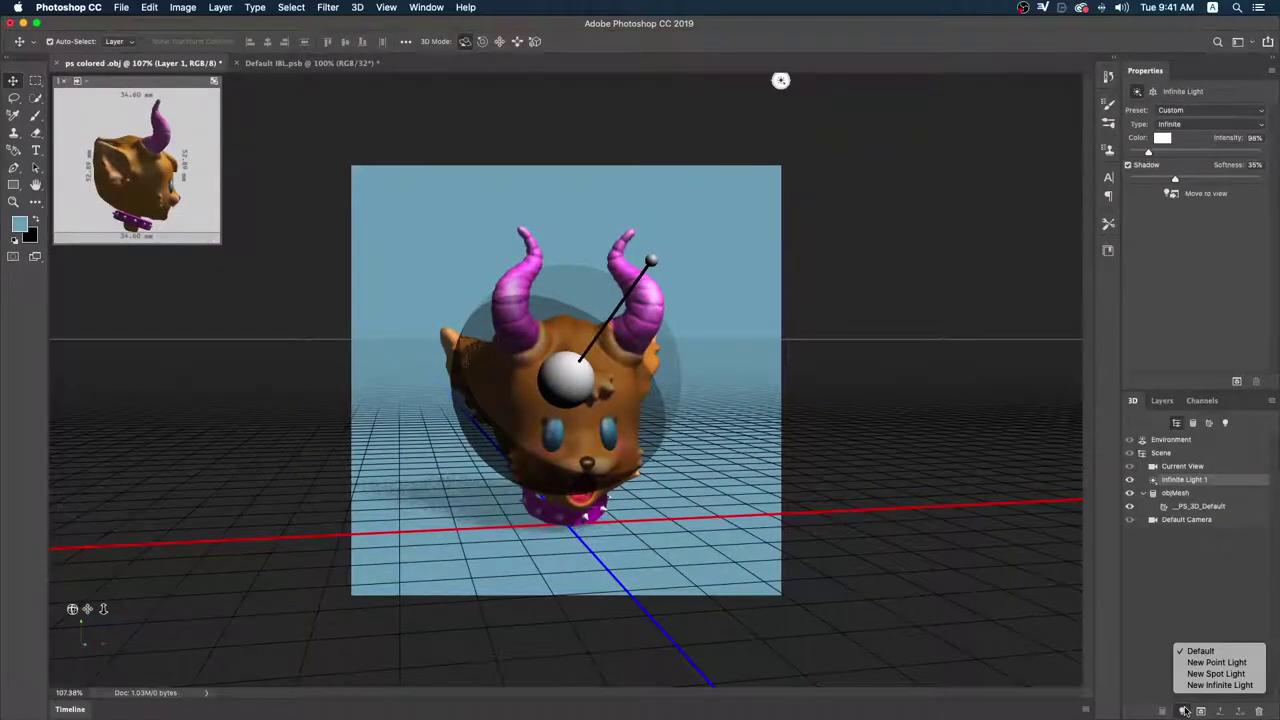
{"action": "left_click", "coordinate": [1225, 675]}
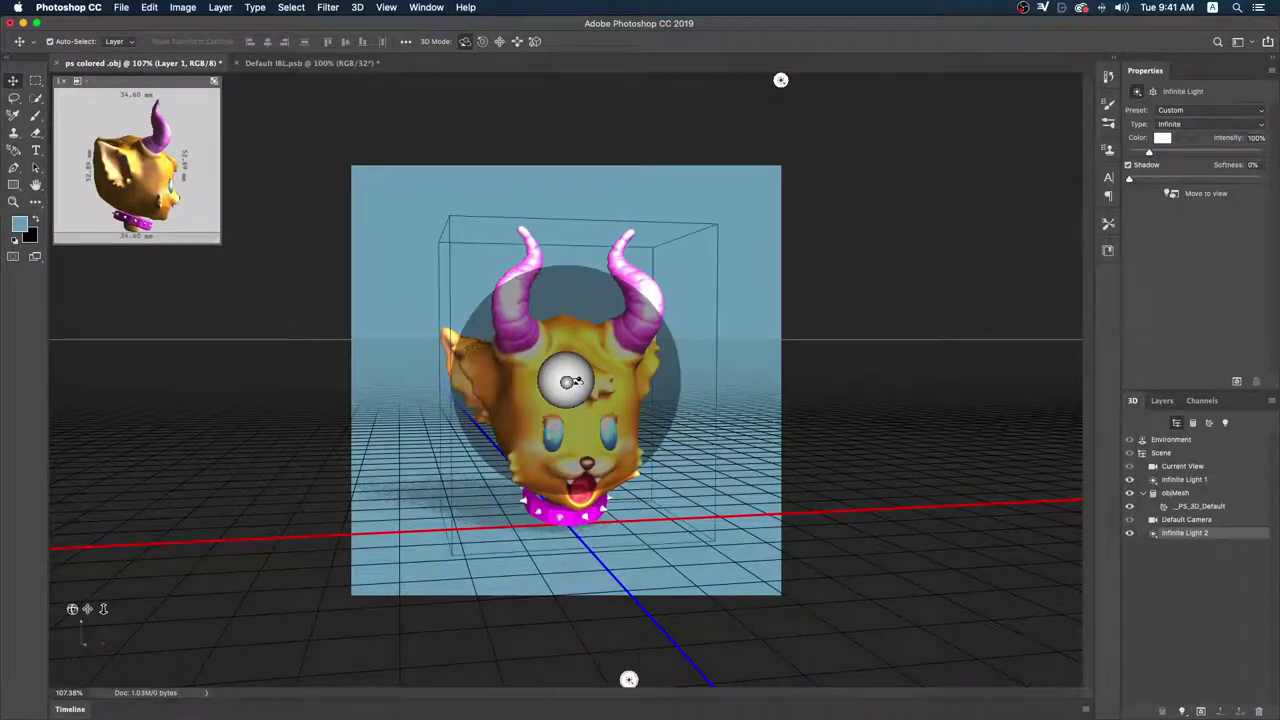
{"action": "mouse_move", "coordinate": [566, 381]}
{"action": "left_mouse_down"}
{"action": "mouse_move", "coordinate": [645, 415]}
{"action": "mouse_move", "coordinate": [566, 381]}
{"action": "left_mouse_up"}
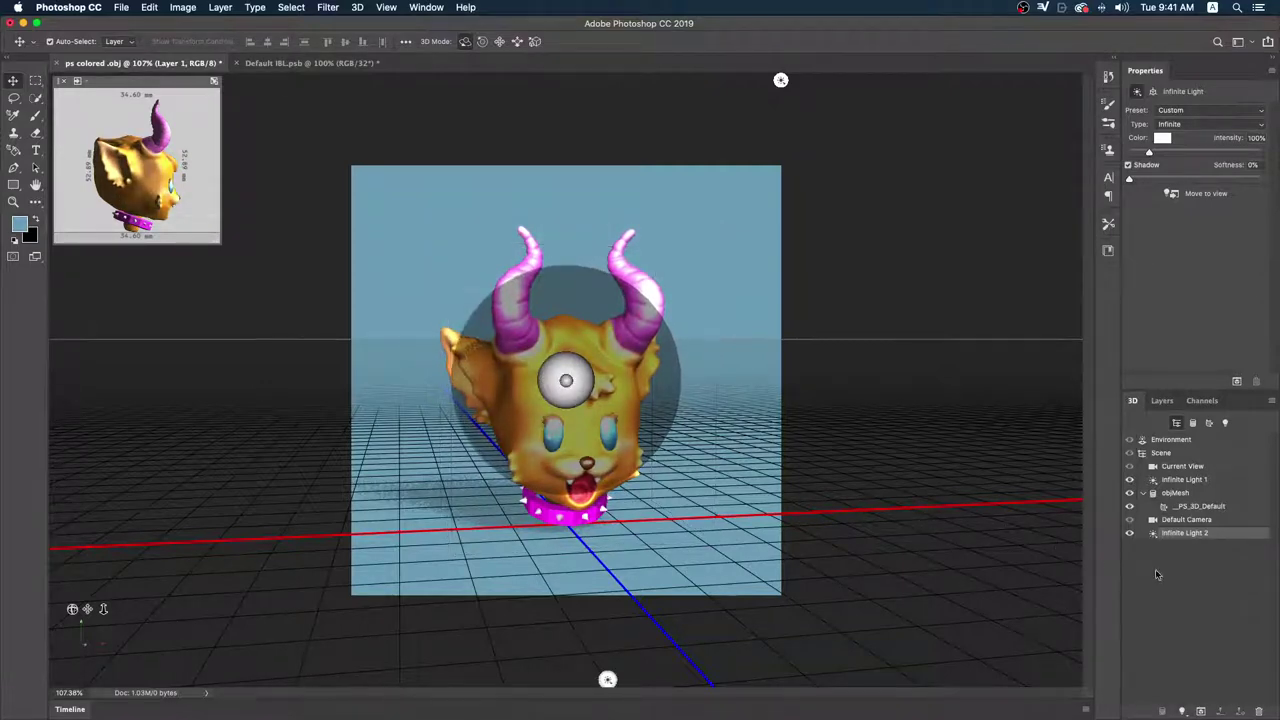
- Replace Infinite Light 2 with a new spot light positioned below the head
{"action": "left_click", "coordinate": [1257, 709]}
{"action": "left_click", "coordinate": [1183, 710]}
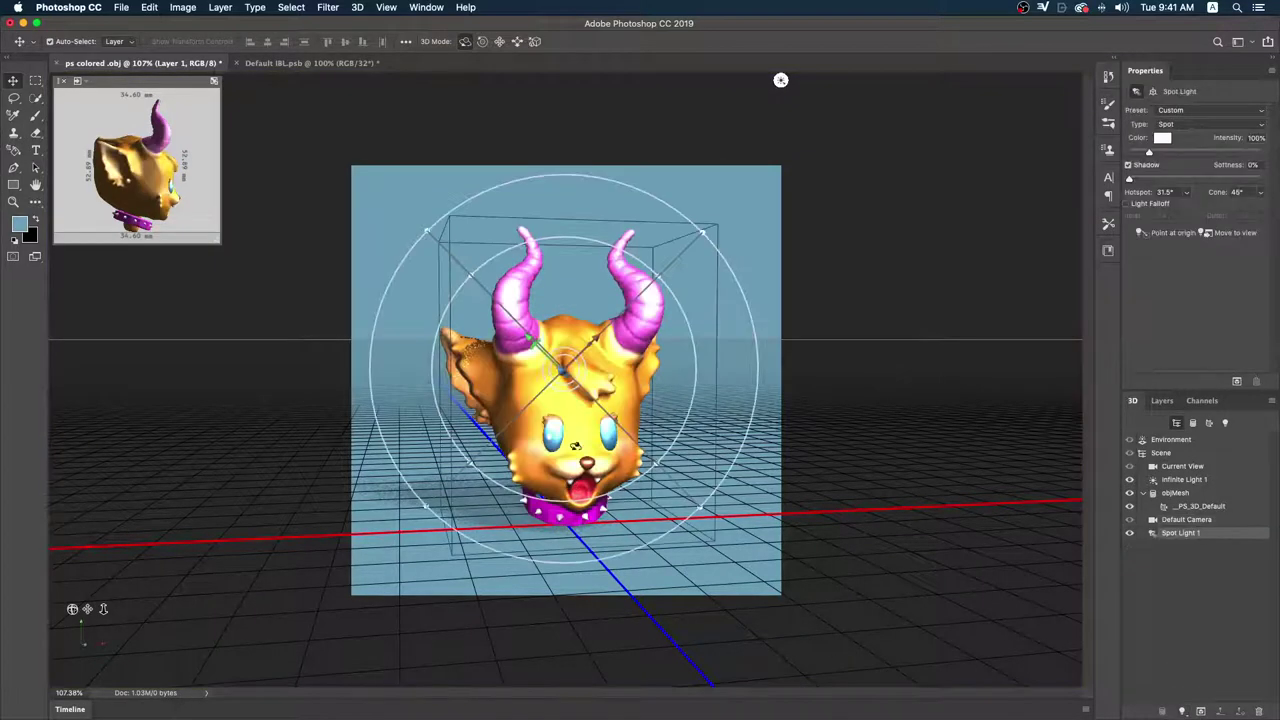
{"action": "left_click_drag", "start_coordinate": [563, 354], "coordinate": [522, 337]}
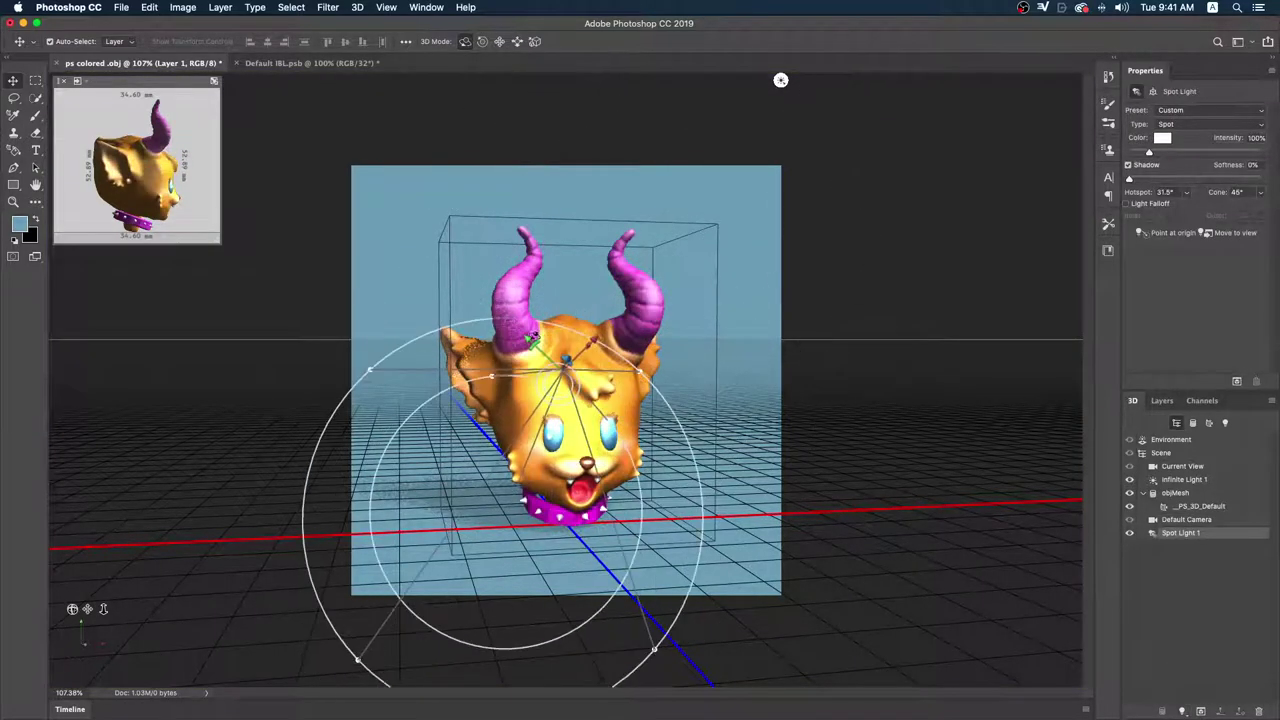
{"action": "left_click_drag", "start_coordinate": [522, 337], "coordinate": [610, 310]}
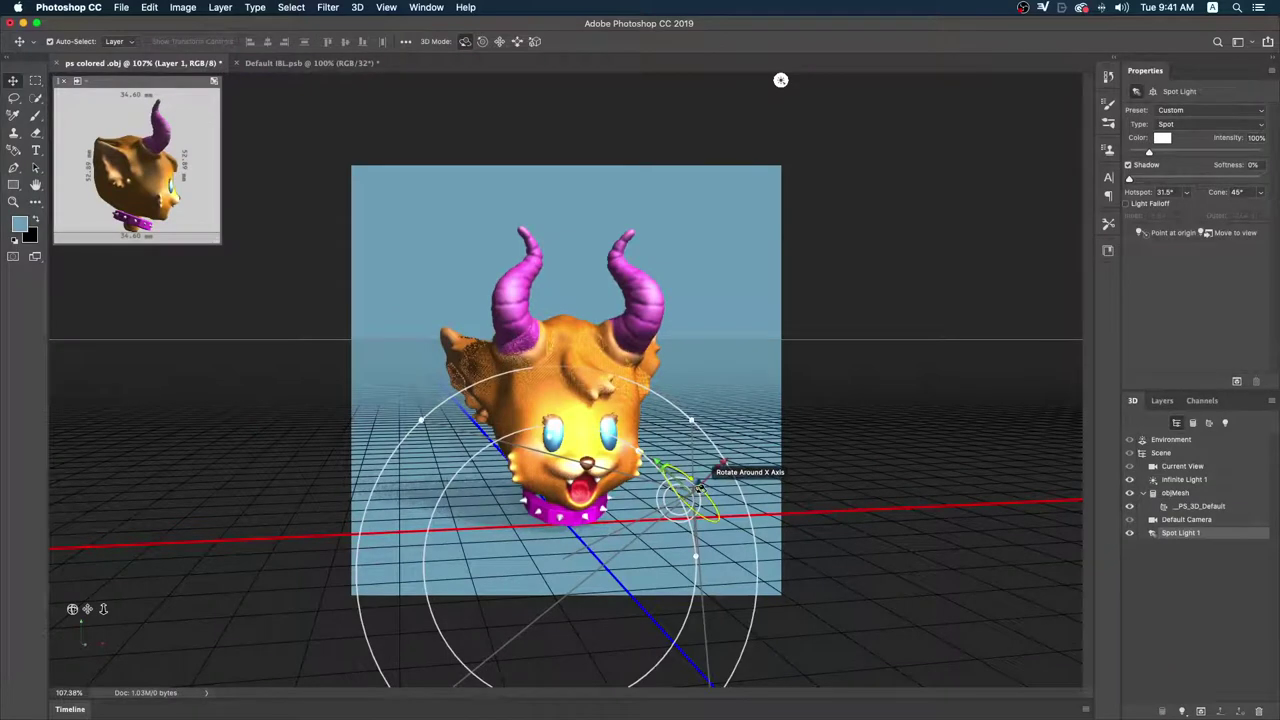
- Tilt and turn the spot light upward toward the head, then ray-trace the scene
{"action": "mouse_move", "coordinate": [703, 491]}
{"action": "left_mouse_down"}
{"action": "mouse_move", "coordinate": [703, 537]}
{"action": "mouse_move", "coordinate": [703, 525]}
{"action": "left_mouse_up"}
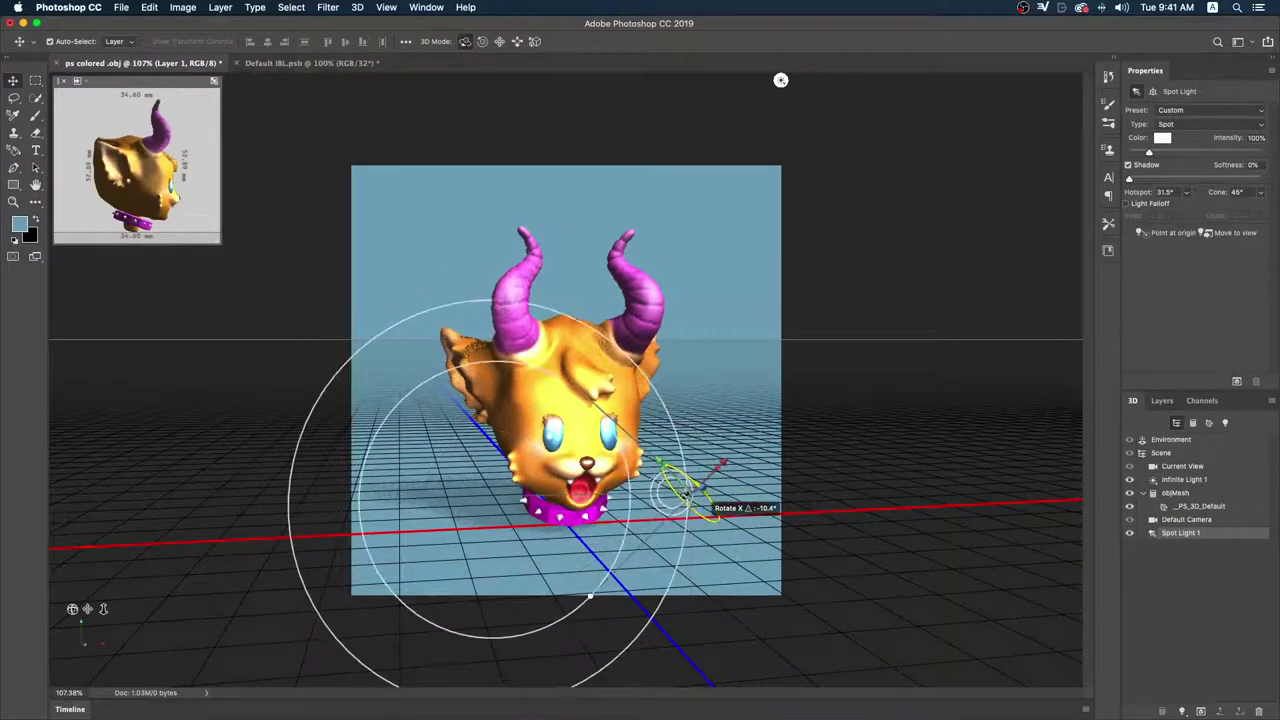
{"action": "left_click", "coordinate": [692, 504]}
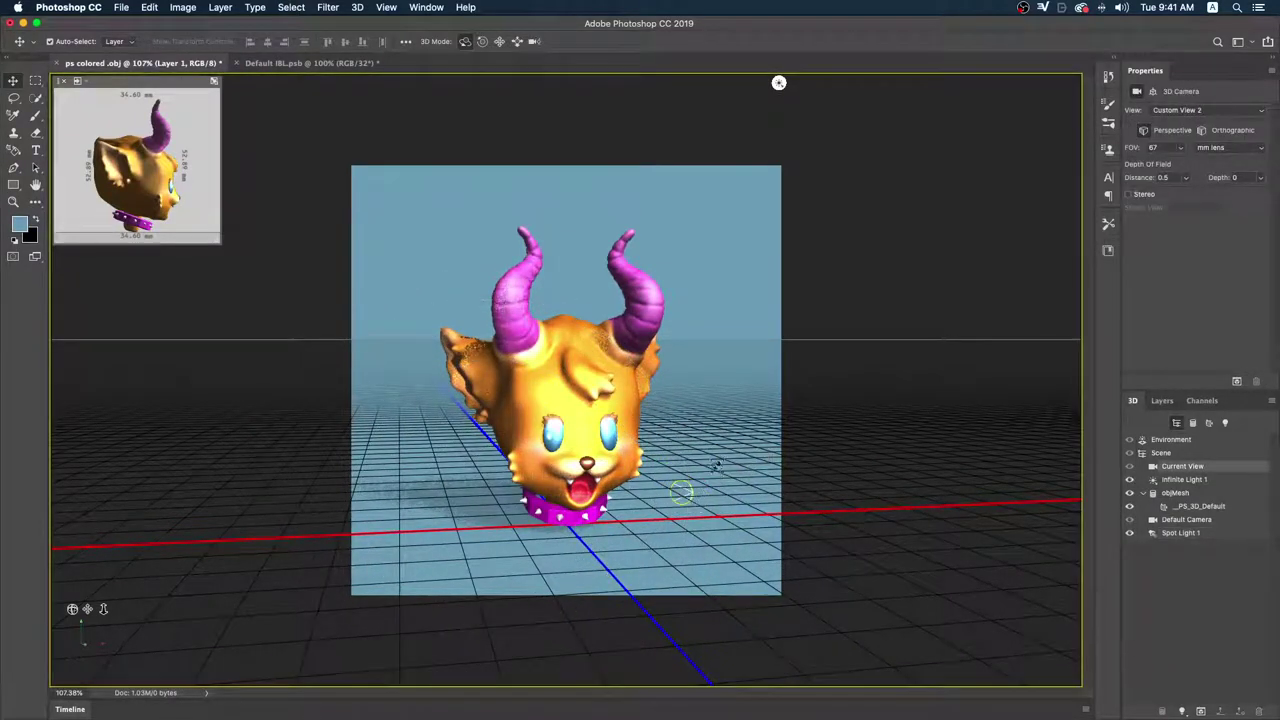
{"action": "left_click", "coordinate": [1180, 533]}
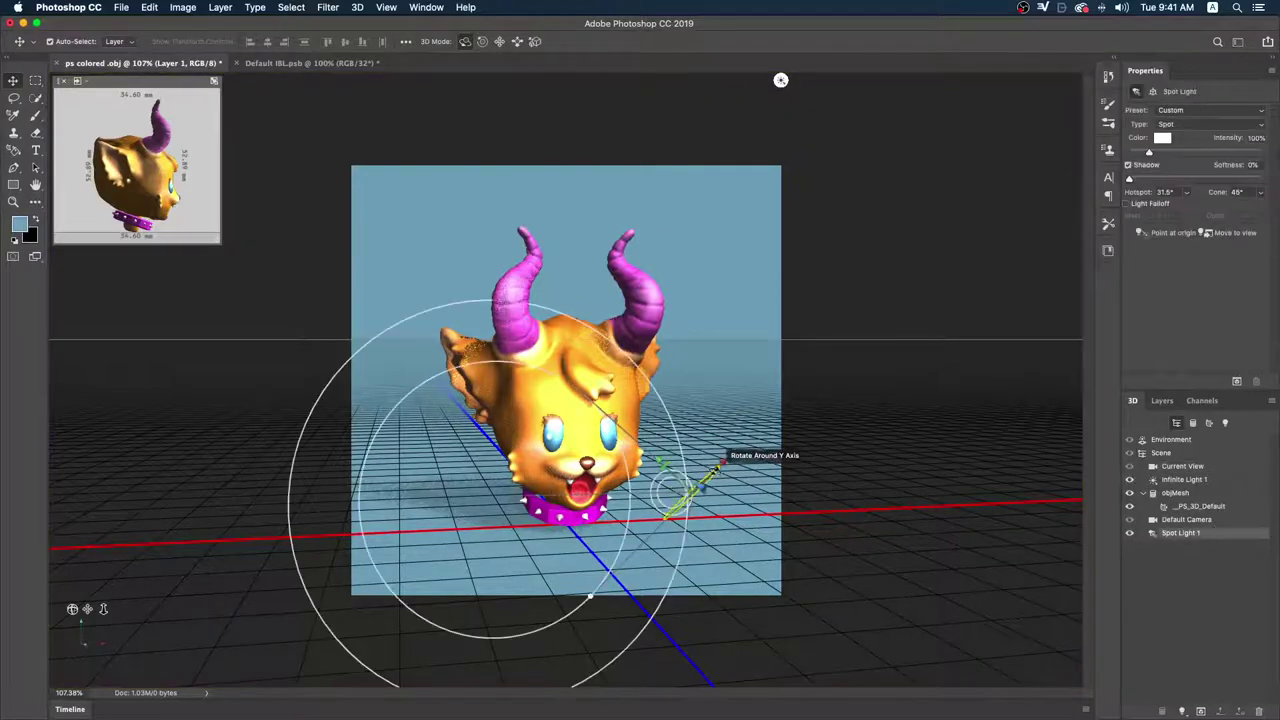
{"action": "mouse_move", "coordinate": [708, 452]}
{"action": "left_mouse_down"}
{"action": "mouse_move", "coordinate": [706, 476]}
{"action": "mouse_move", "coordinate": [730, 445]}
{"action": "mouse_move", "coordinate": [540, 512]}
{"action": "mouse_move", "coordinate": [557, 608]}
{"action": "mouse_move", "coordinate": [582, 610]}
{"action": "mouse_move", "coordinate": [533, 576]}
{"action": "mouse_move", "coordinate": [539, 586]}
{"action": "left_mouse_up"}
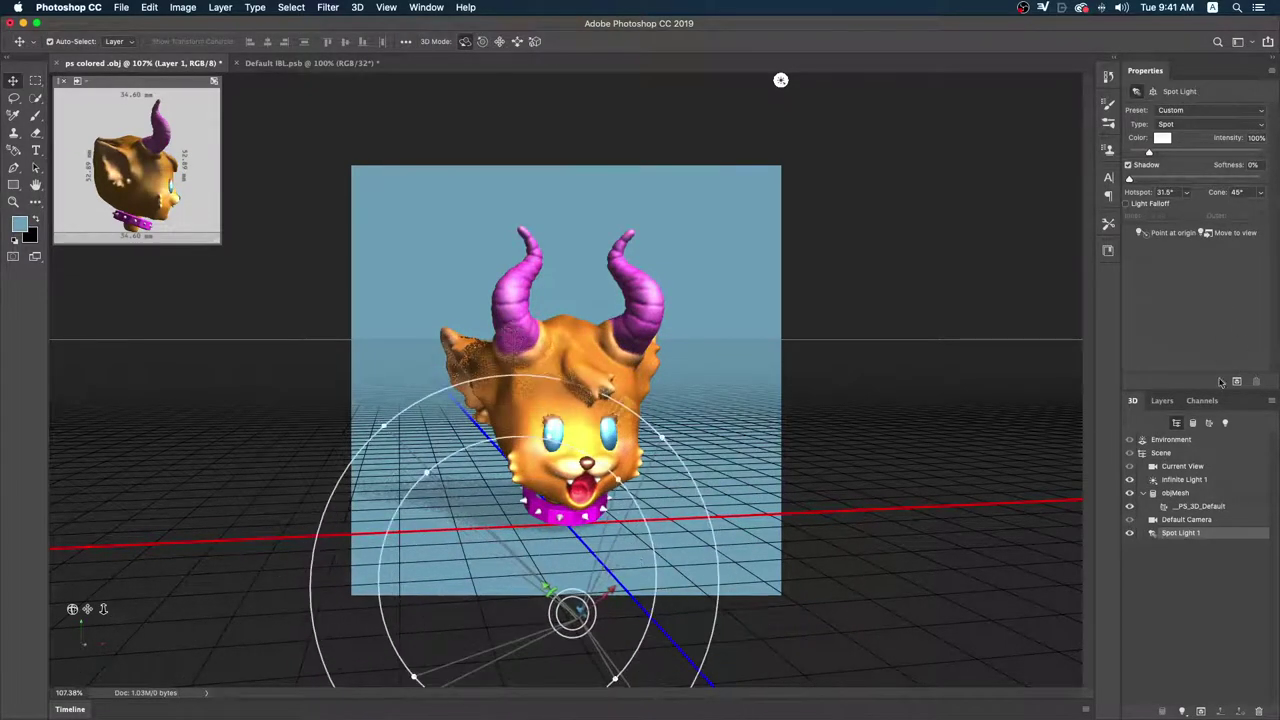
{"action": "left_click", "coordinate": [1237, 382]}
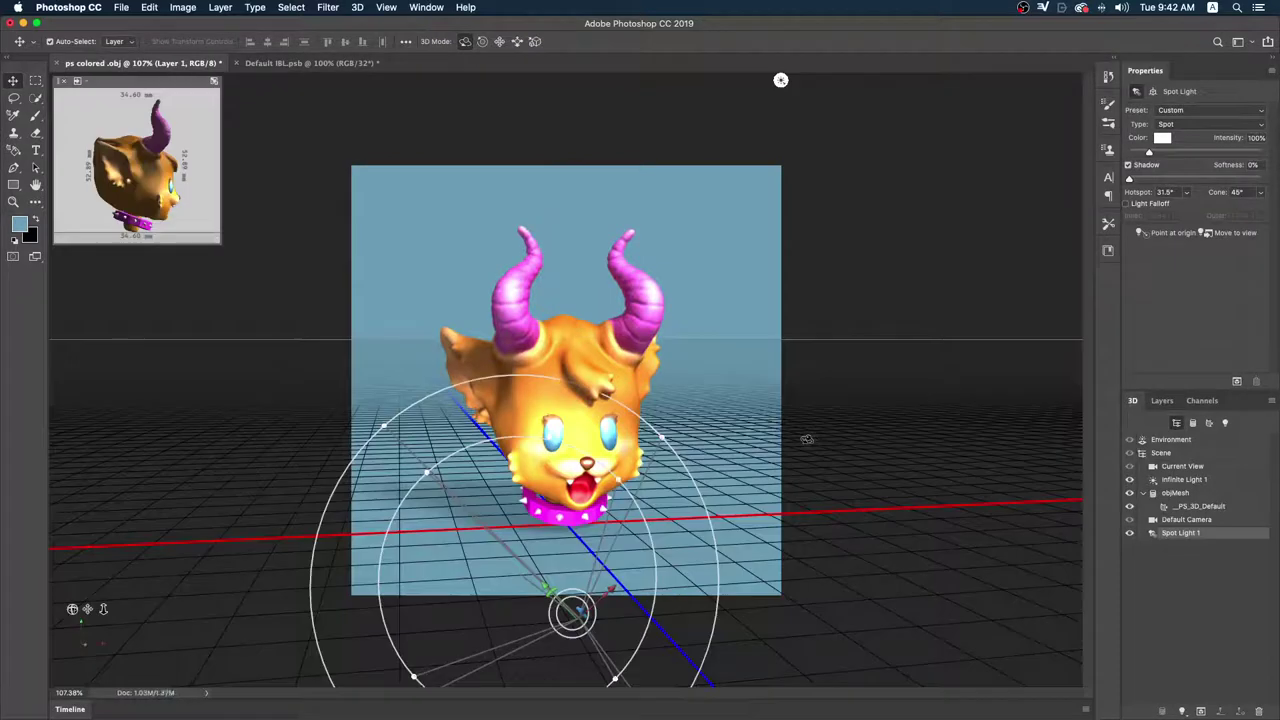
- Reselect the 3D head layer and return to its list of scene elements
{"action": "left_click", "coordinate": [1162, 401]}
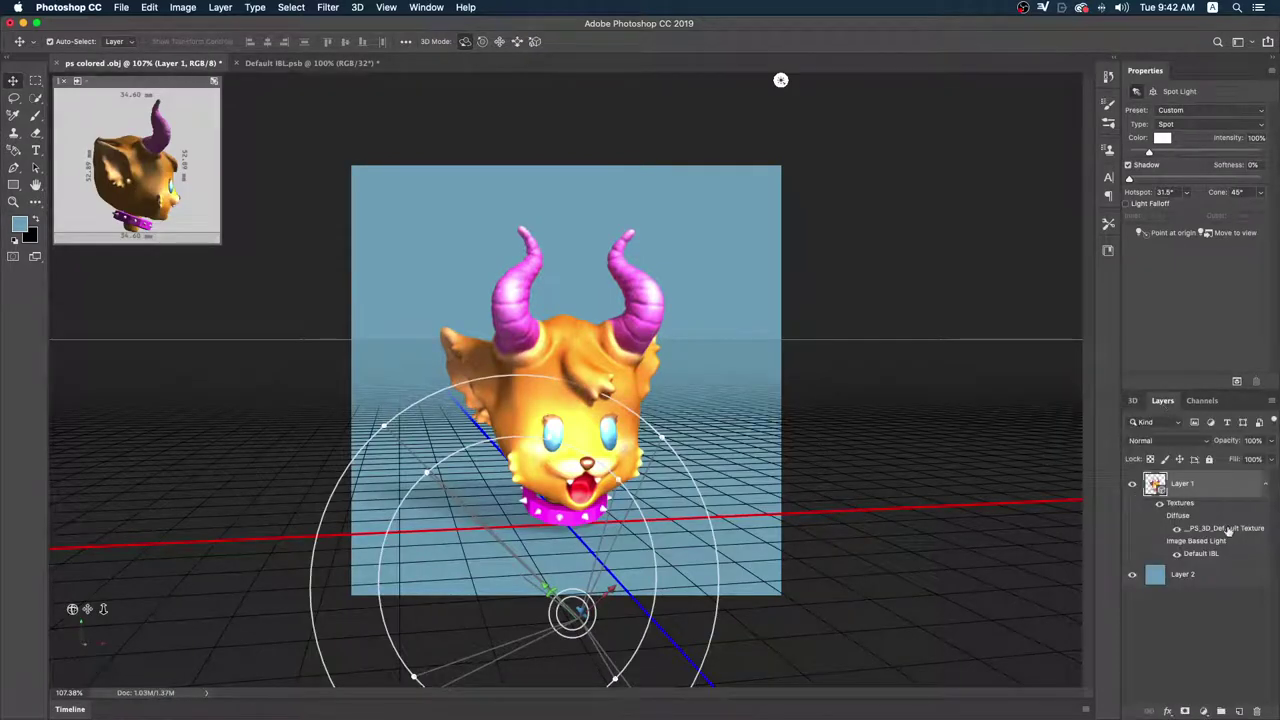
{"action": "left_click", "coordinate": [1216, 580]}
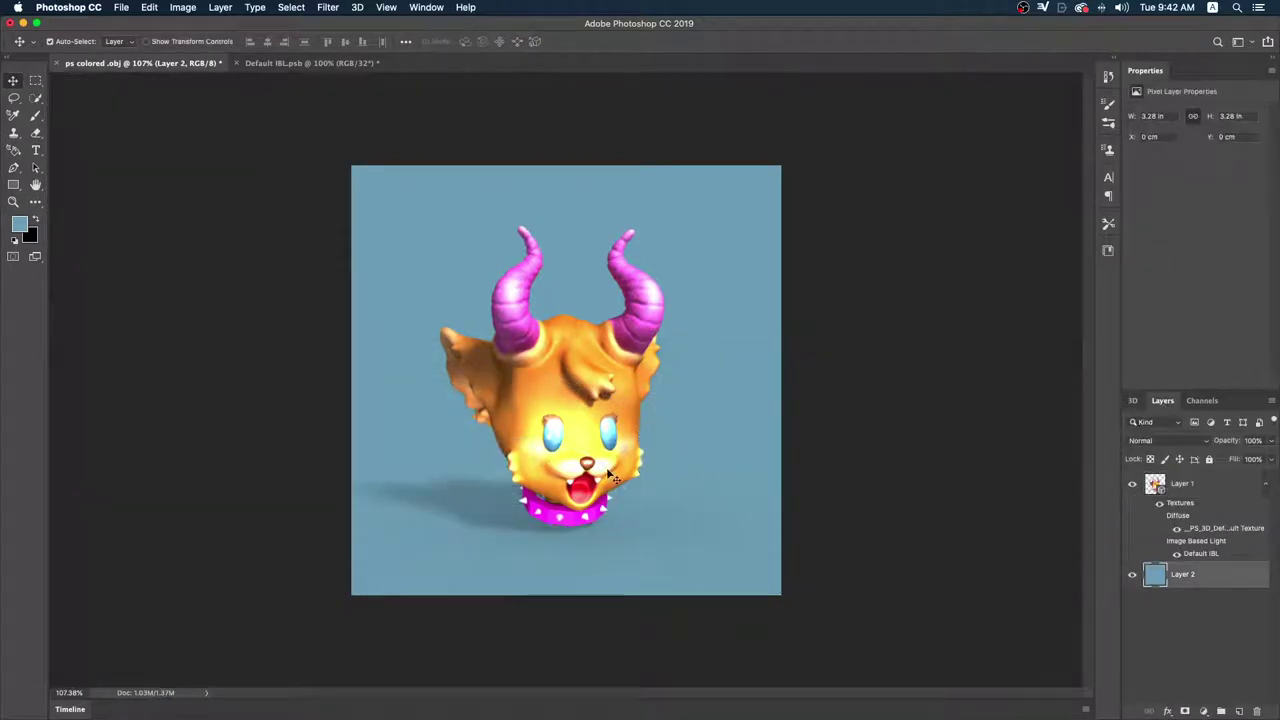
{"action": "left_click", "coordinate": [1133, 400]}
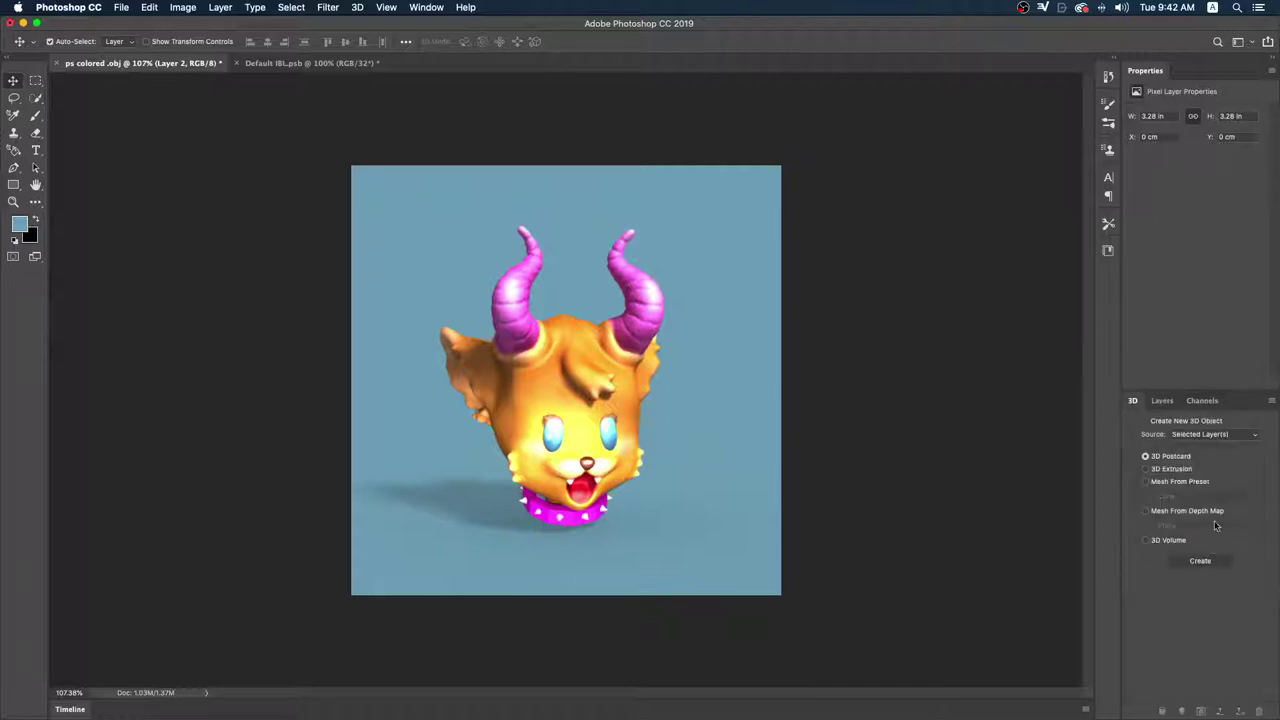
{"action": "left_click", "coordinate": [1161, 400]}
{"action": "left_click", "coordinate": [1205, 484]}
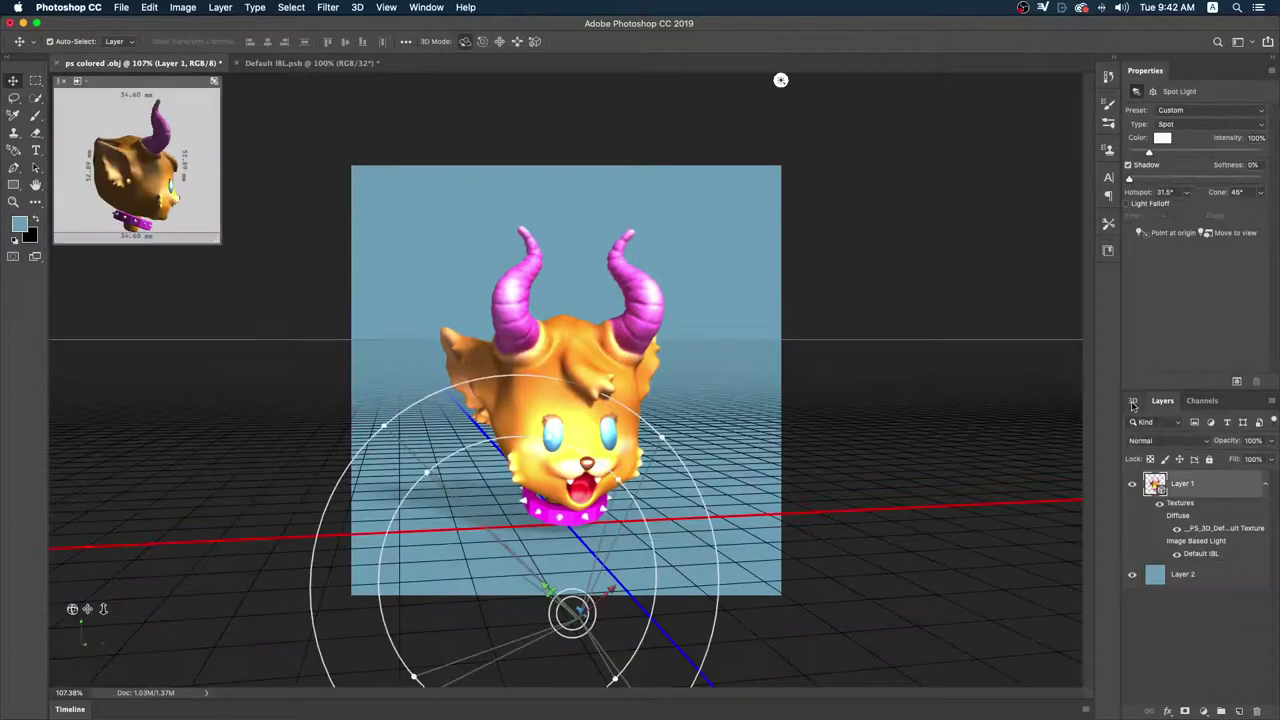
{"action": "left_click", "coordinate": [1133, 400]}
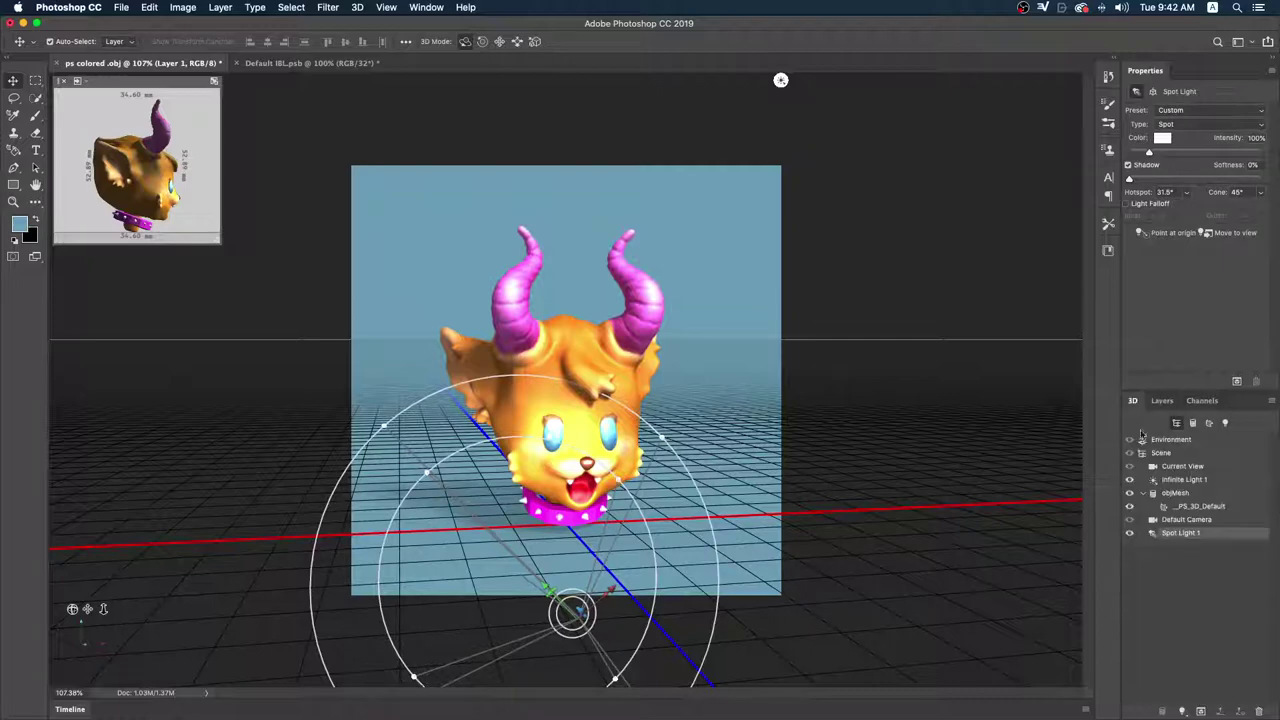
- Delete Spot Light 1, leaving Infinite Light 1, and select the Scene entry
{"action": "left_click", "coordinate": [1259, 711]}
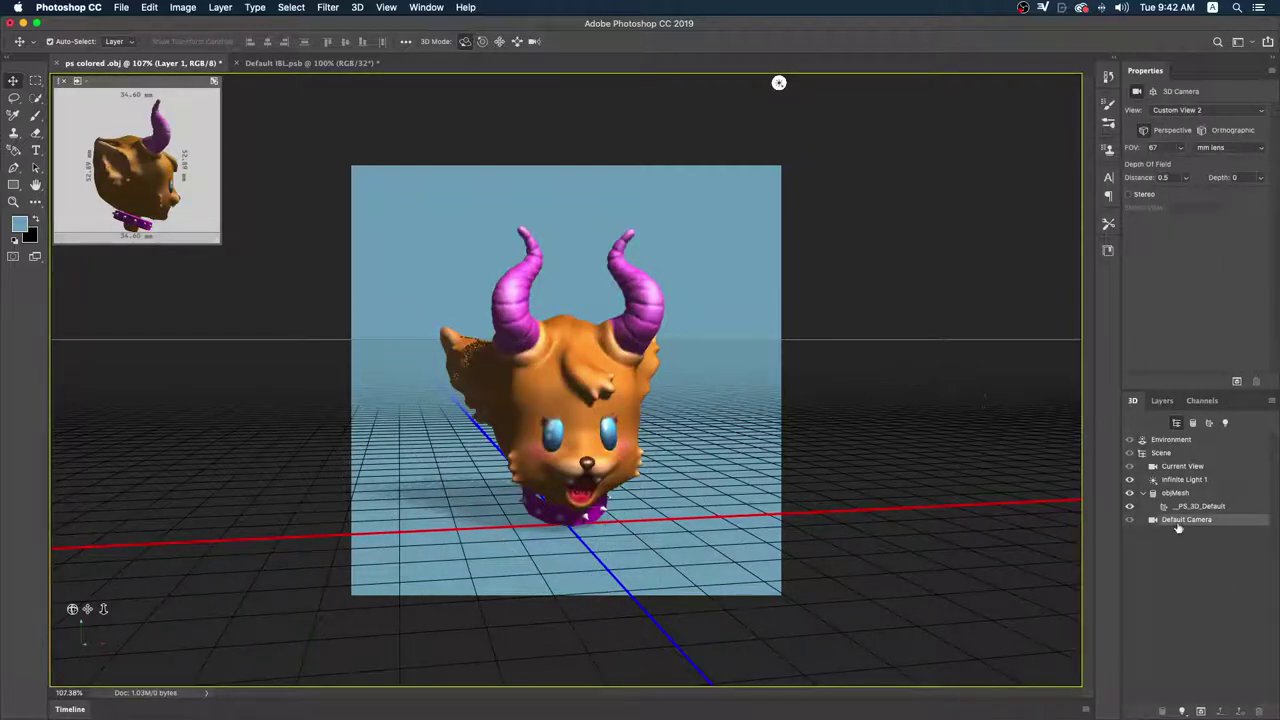
{"action": "left_click", "coordinate": [1194, 494]}
{"action": "left_click", "coordinate": [1197, 470]}
{"action": "left_click", "coordinate": [1199, 481]}
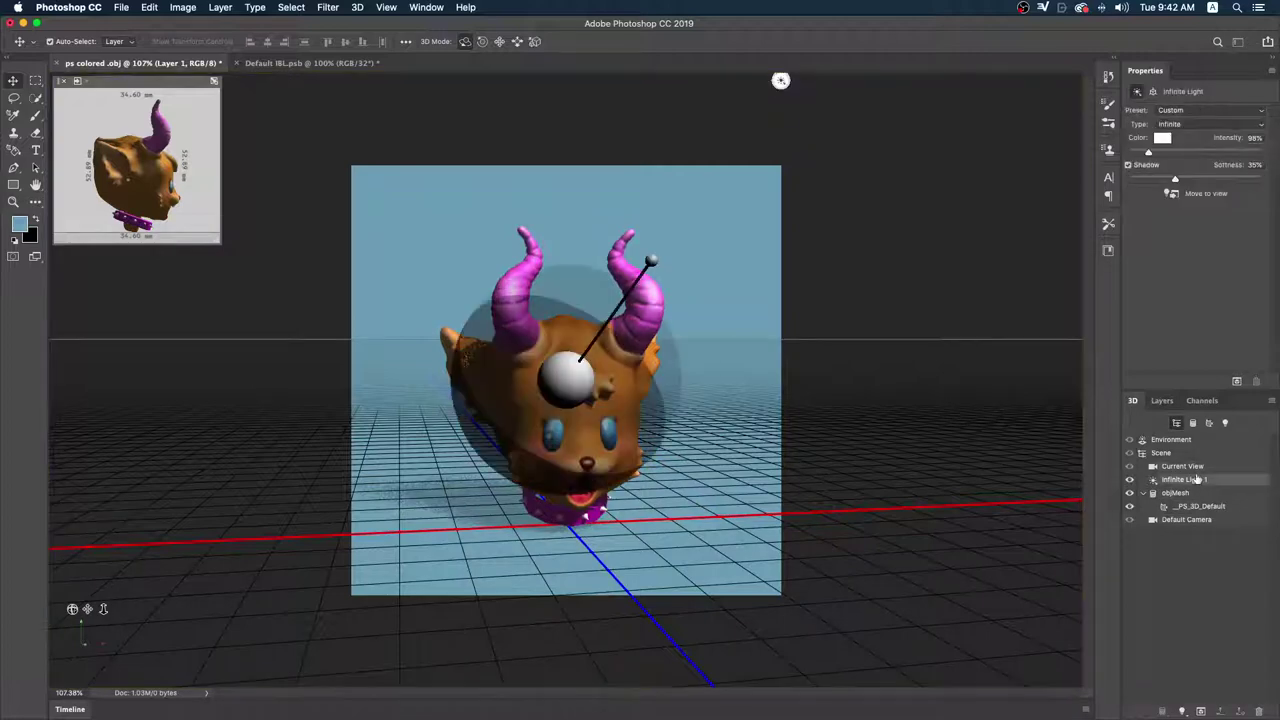
{"action": "left_click", "coordinate": [1197, 455]}
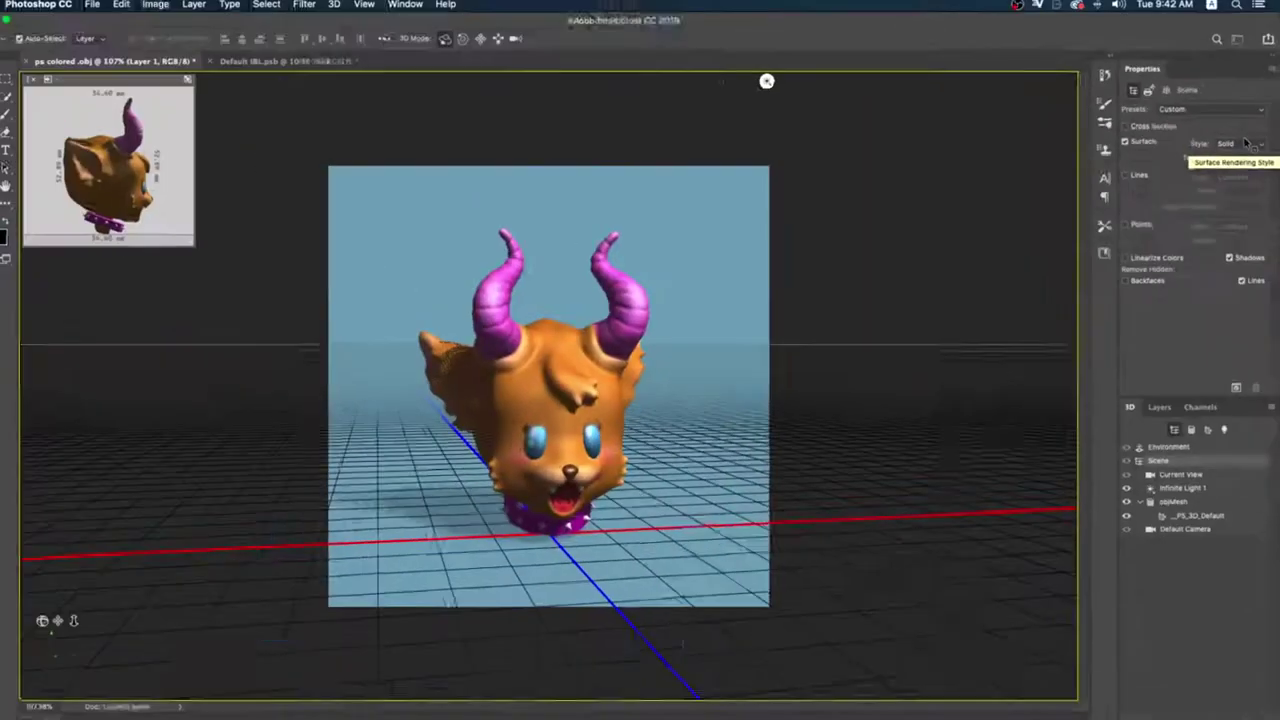
{"action": "left_click", "coordinate": [1245, 143]}
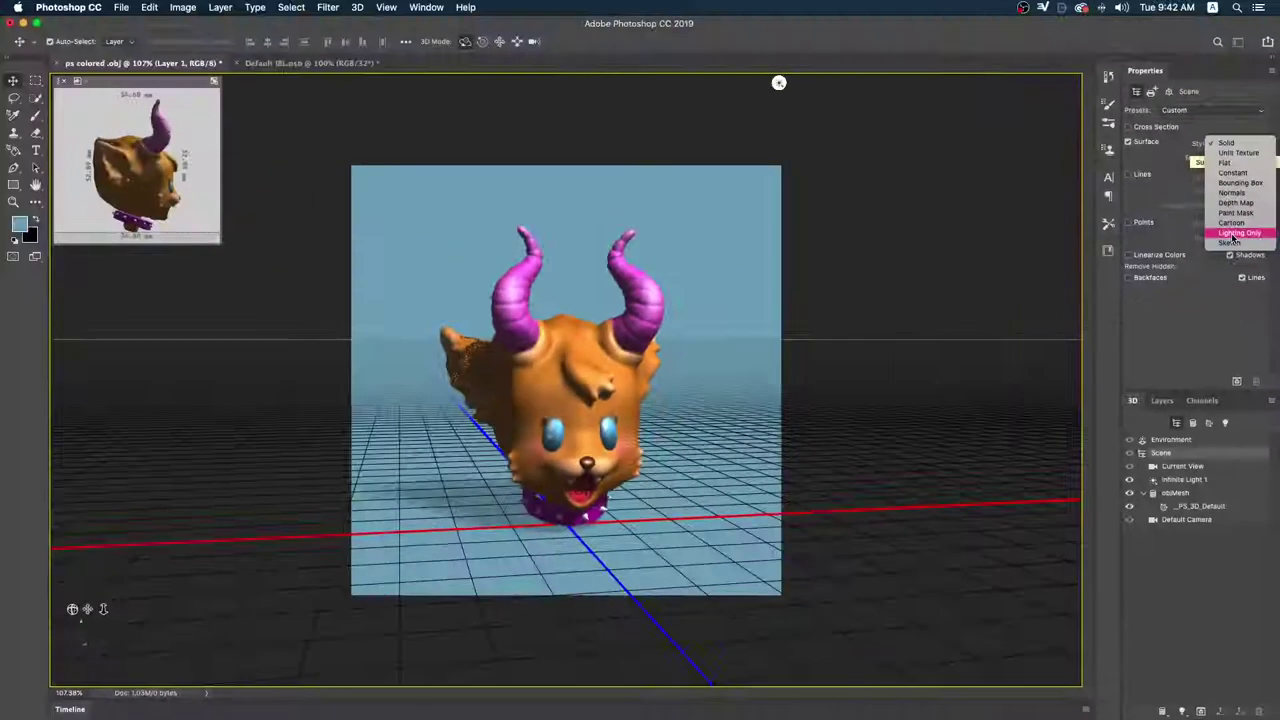
{"action": "left_click", "coordinate": [1240, 237]}
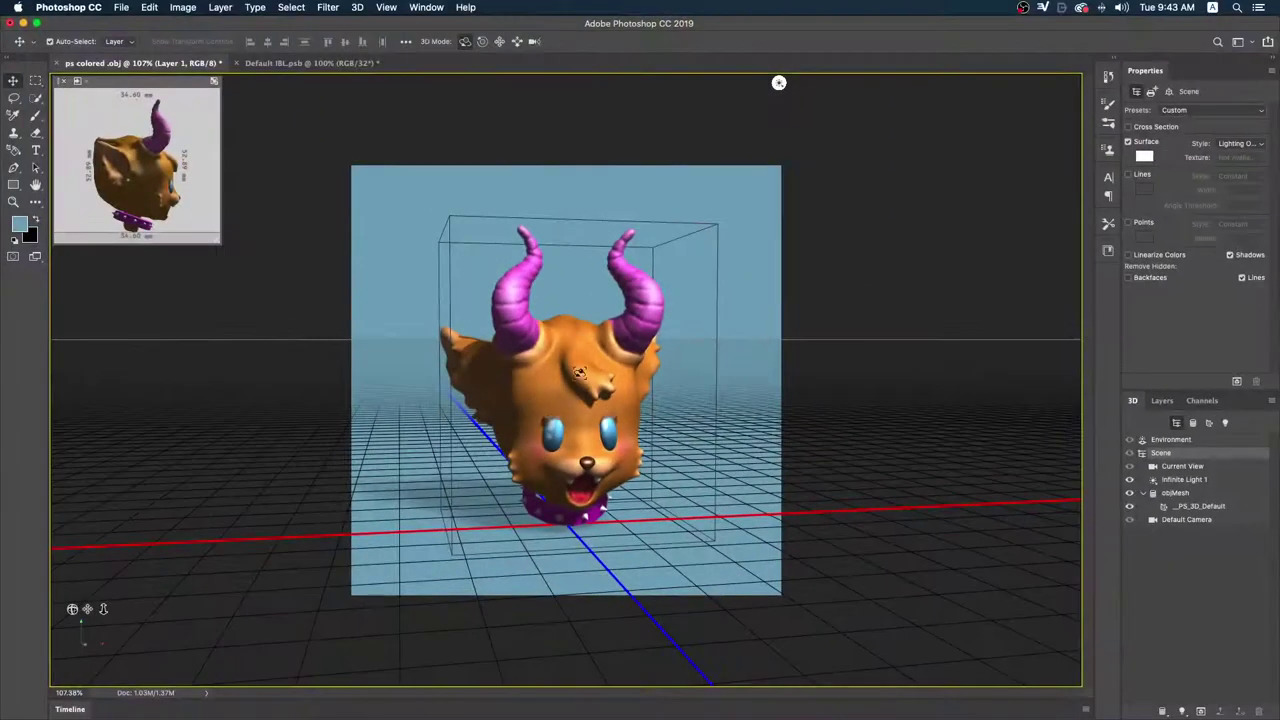
{"action": "left_click", "coordinate": [1258, 143]}
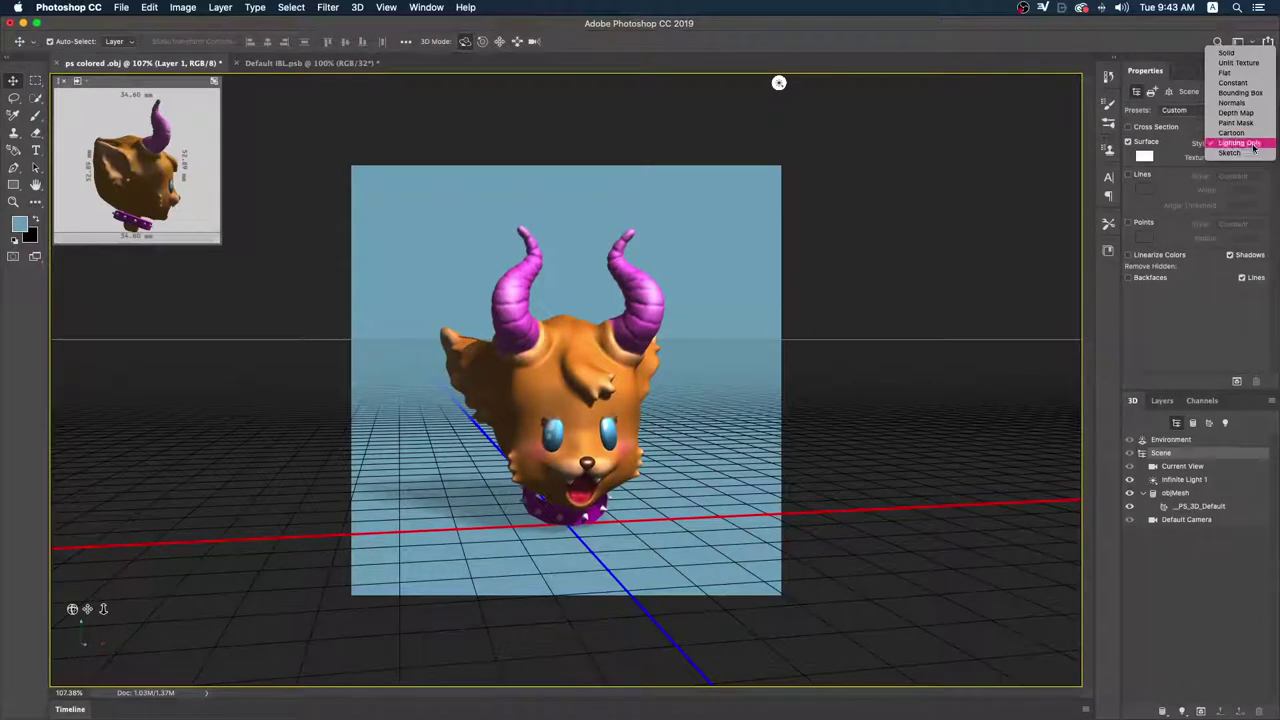
{"action": "left_click", "coordinate": [1252, 134]}
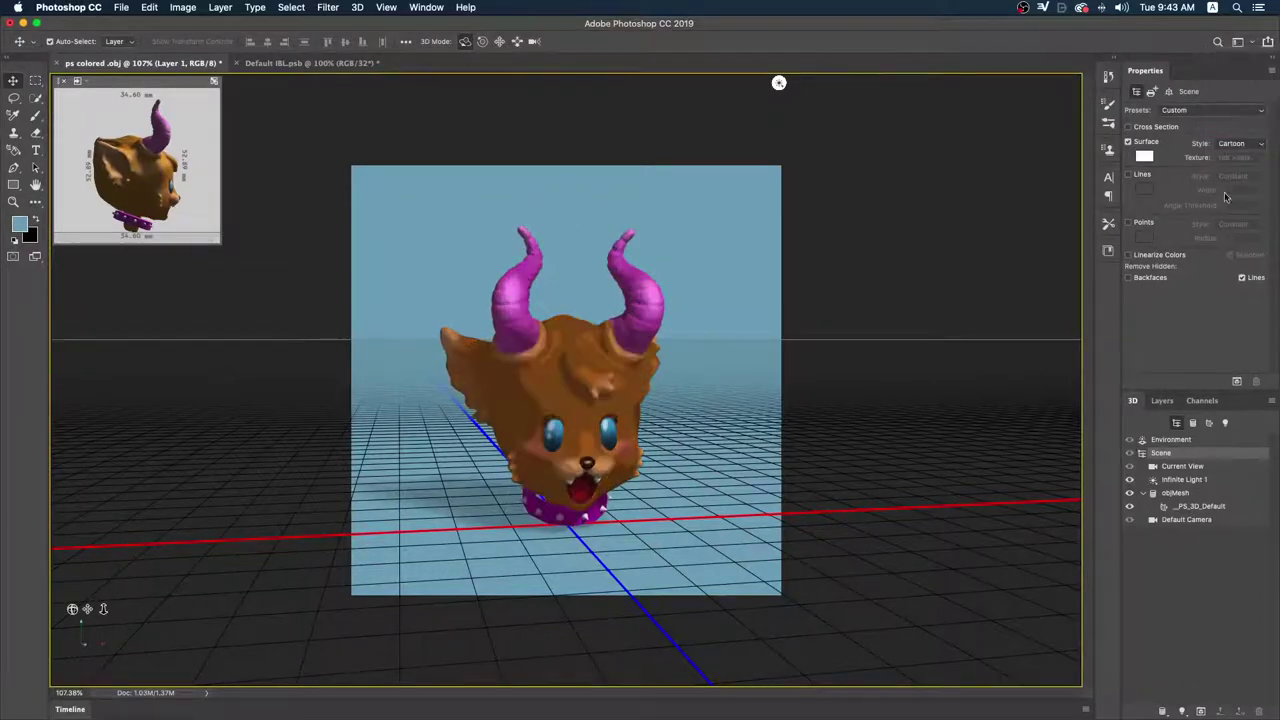
{"action": "left_click", "coordinate": [1240, 148]}
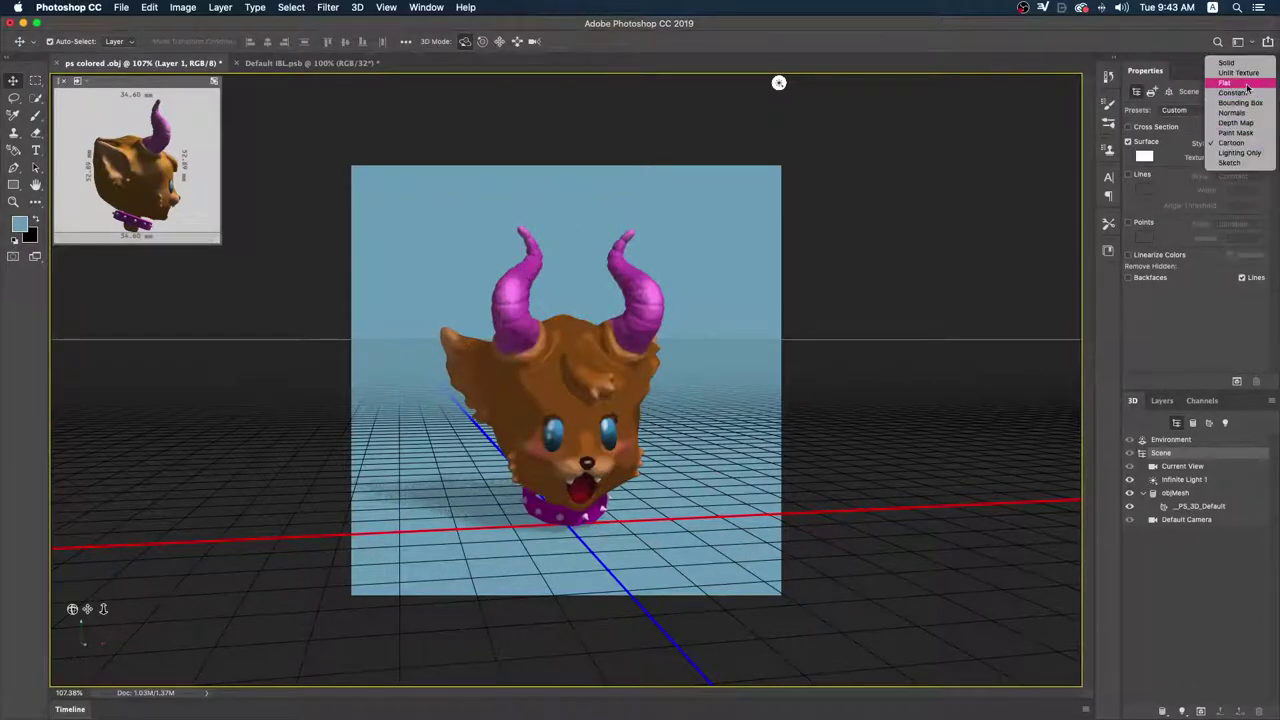
{"action": "key", "text": "Escape"}
{"action": "key", "text": "Up"}
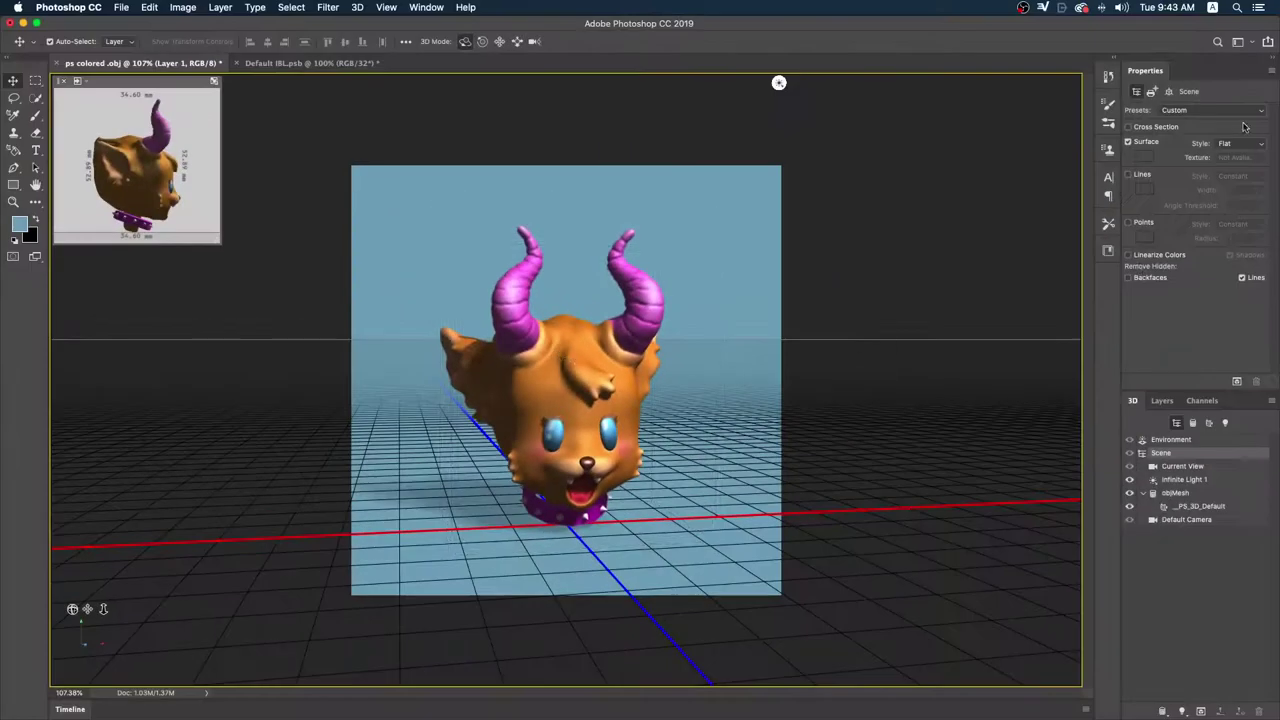
{"action": "left_click", "coordinate": [1230, 143]}
{"action": "left_click", "coordinate": [1200, 273]}
{"action": "left_click", "coordinate": [1237, 381]}
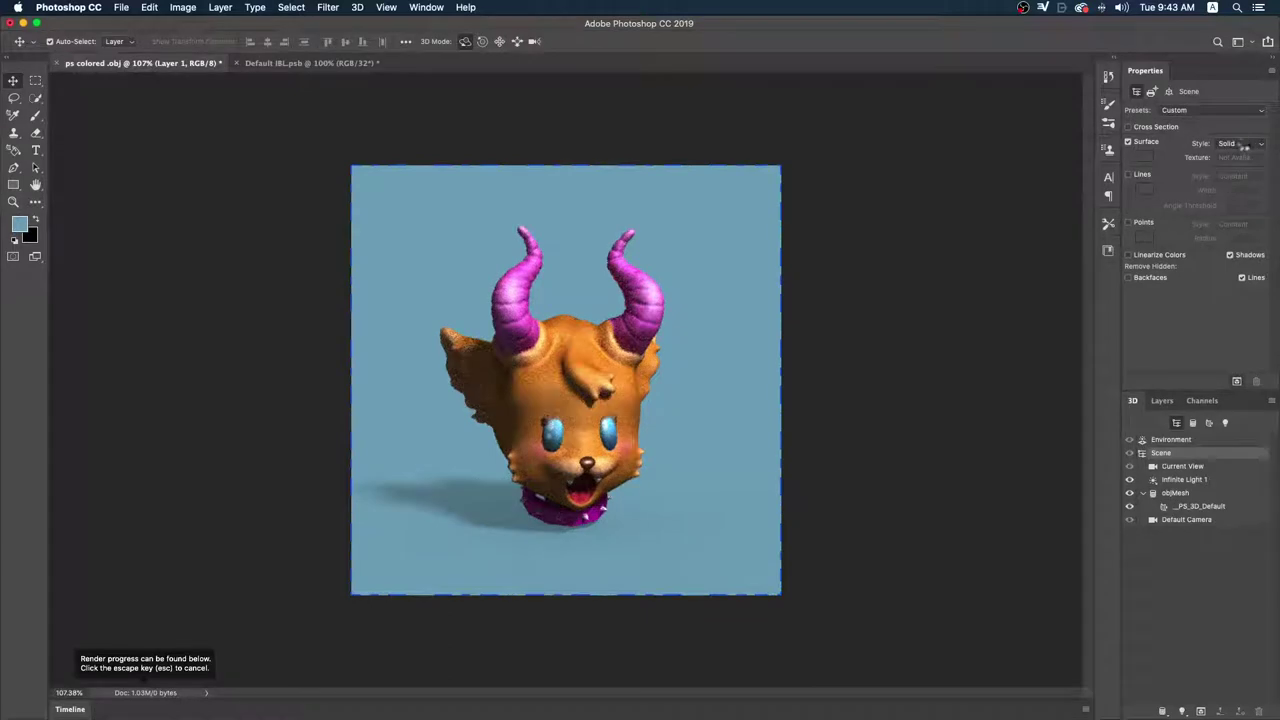
{"action": "key", "text": "Escape"}
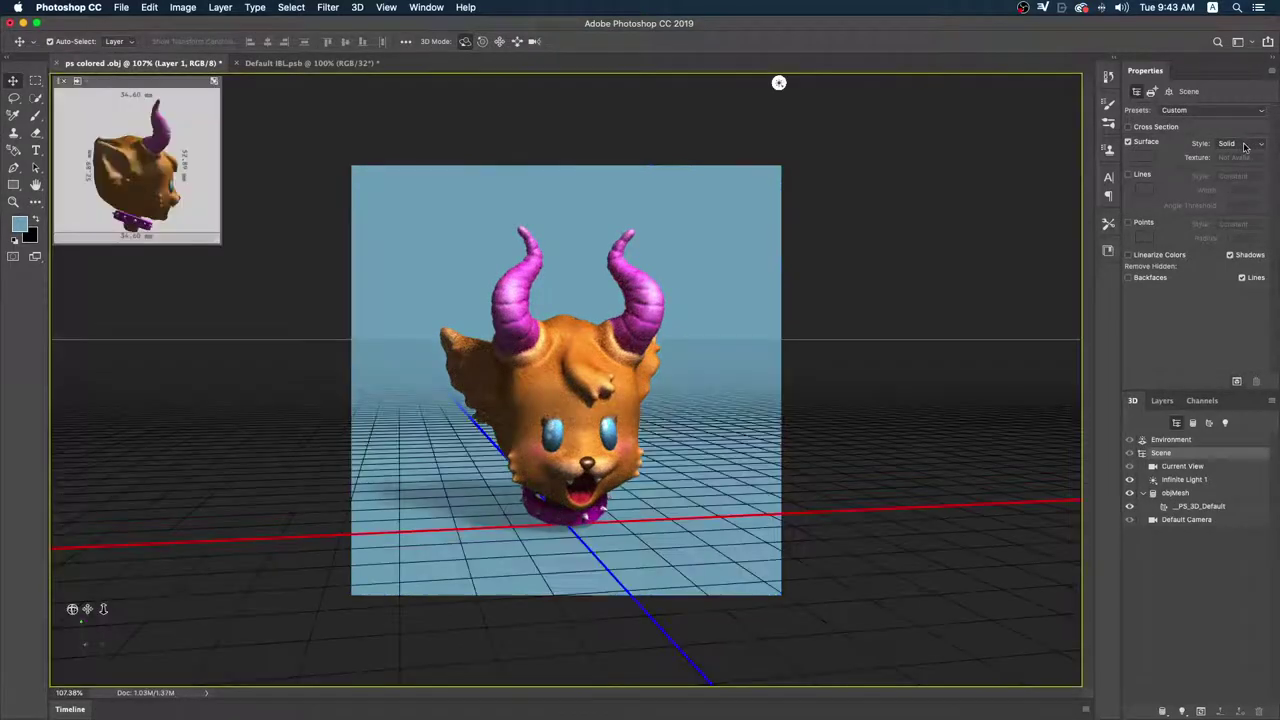
- Select objMesh, turn it about 52° around the vertical axis and push it back along Z
{"action": "left_click", "coordinate": [1180, 494]}
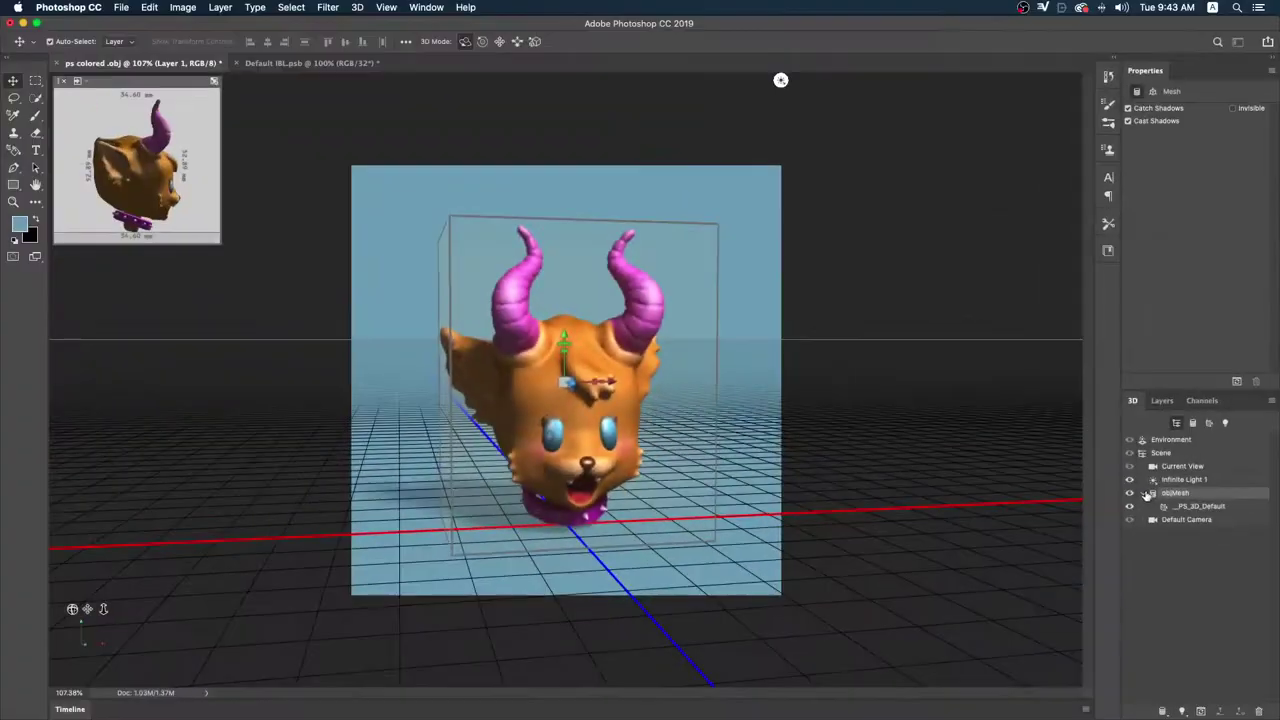
{"action": "left_click", "coordinate": [1147, 494]}
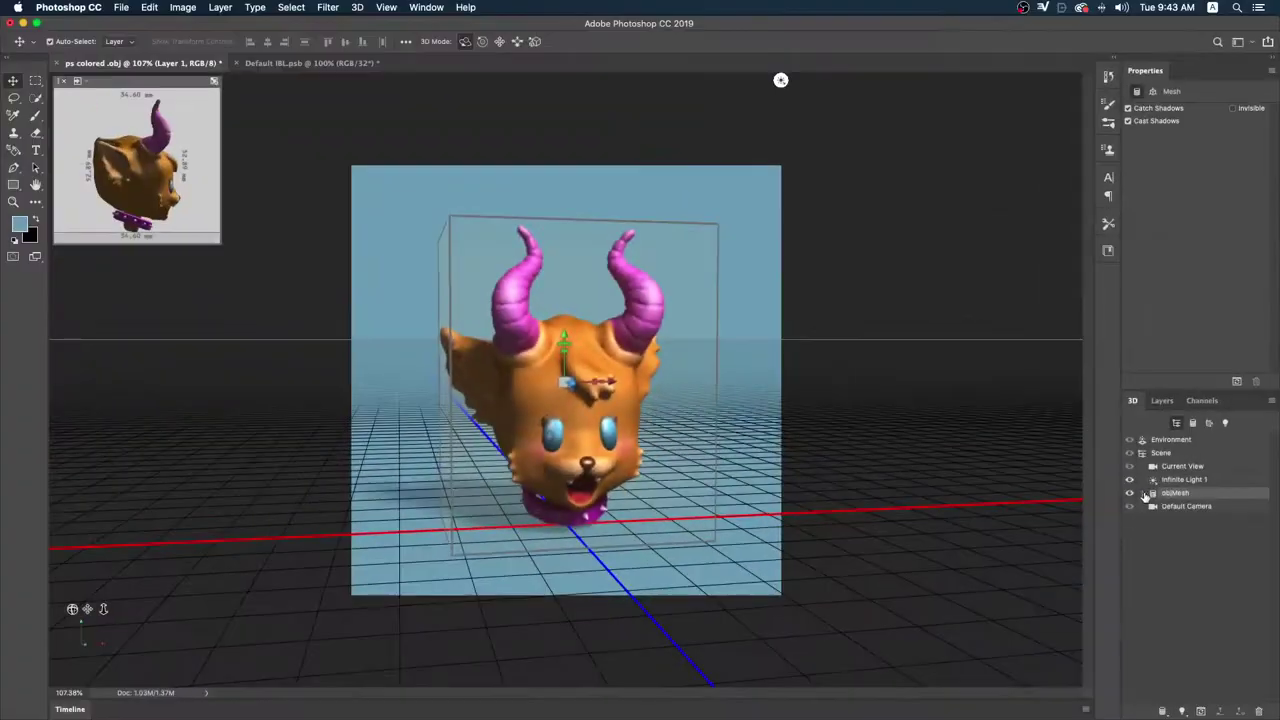
{"action": "left_click", "coordinate": [1147, 494]}
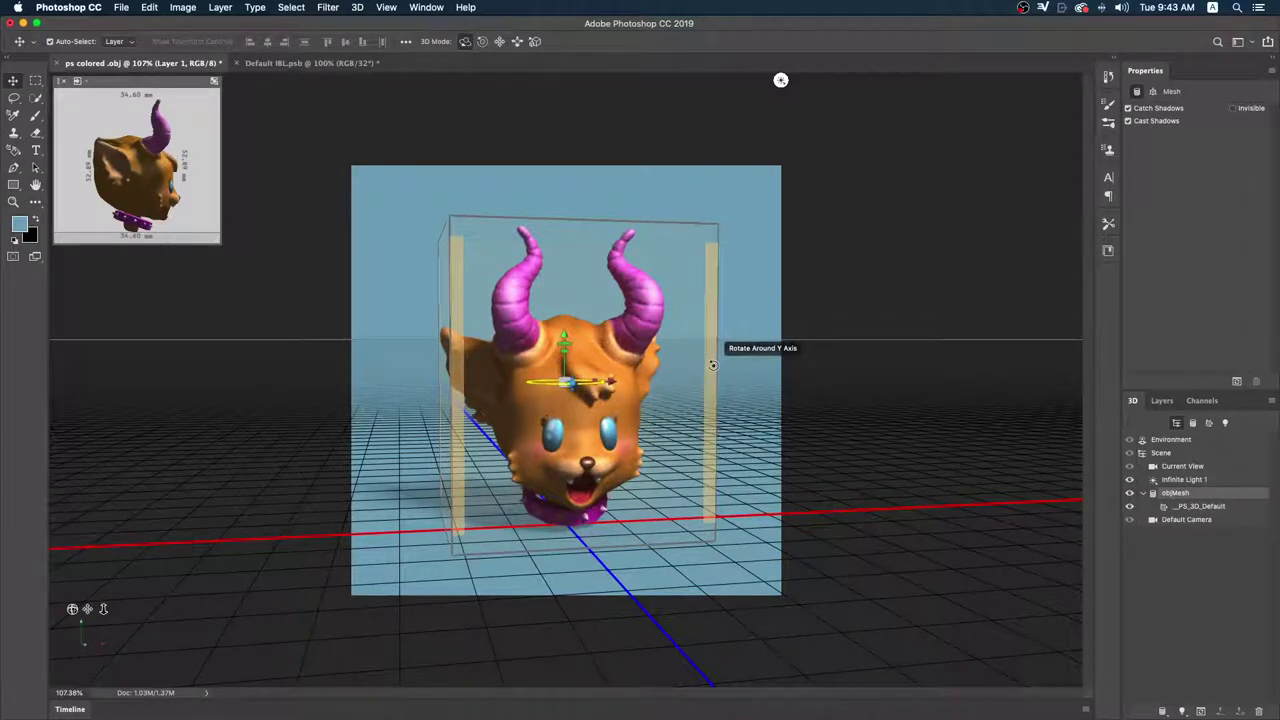
{"action": "left_click_drag", "start_coordinate": [713, 365], "coordinate": [527, 381]}
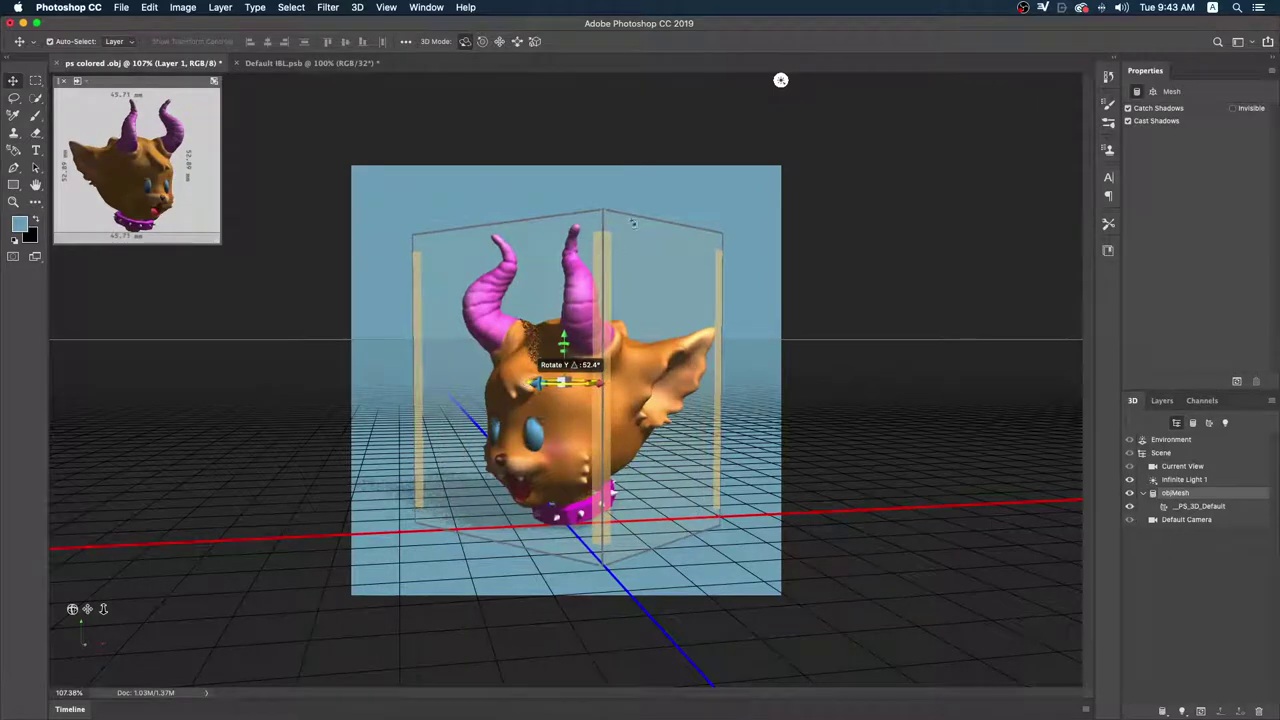
{"action": "left_click_drag", "start_coordinate": [657, 212], "coordinate": [710, 312]}
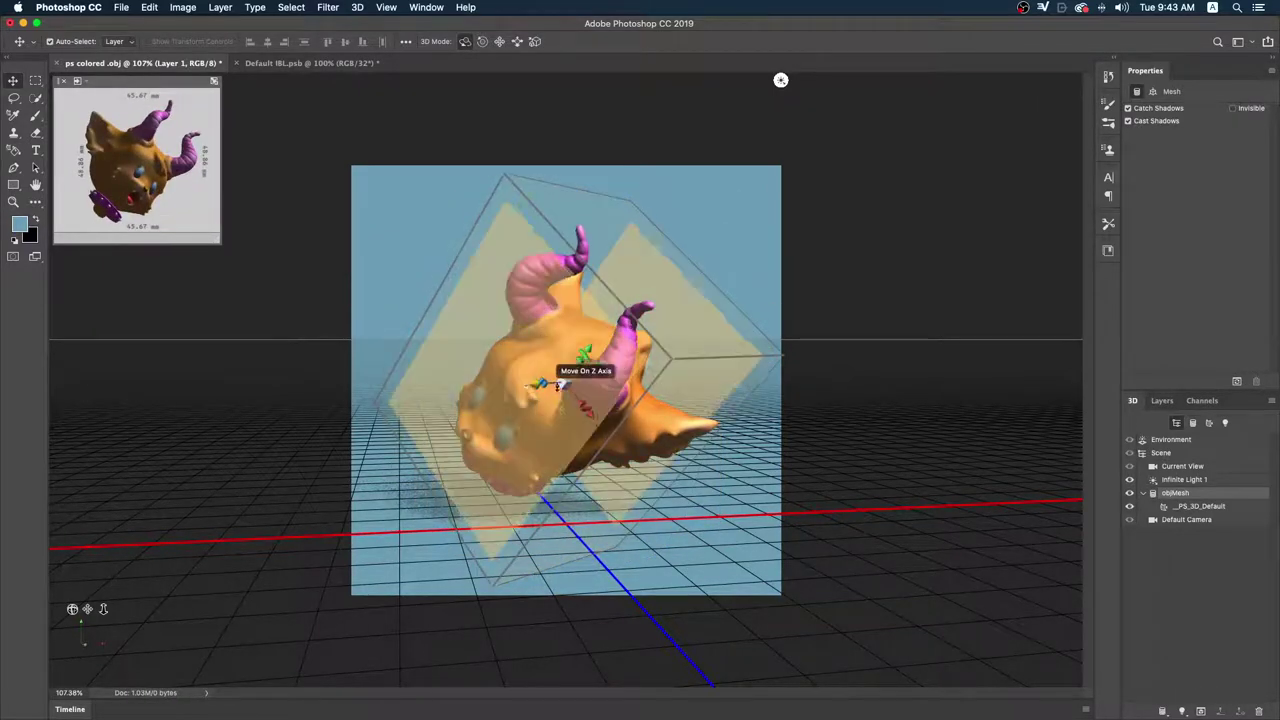
{"action": "mouse_move", "coordinate": [564, 385]}
{"action": "left_mouse_down"}
{"action": "mouse_move", "coordinate": [582, 381]}
{"action": "mouse_move", "coordinate": [717, 503]}
{"action": "left_mouse_up"}
- Tip the head over on the X axis, flipping it about 114° with a slight vertical turn
{"action": "mouse_move", "coordinate": [640, 378]}
{"action": "left_mouse_down"}
{"action": "mouse_move", "coordinate": [1000, 385]}
{"action": "mouse_move", "coordinate": [911, 387]}
{"action": "mouse_move", "coordinate": [942, 387]}
{"action": "mouse_move", "coordinate": [858, 423]}
{"action": "left_mouse_up"}
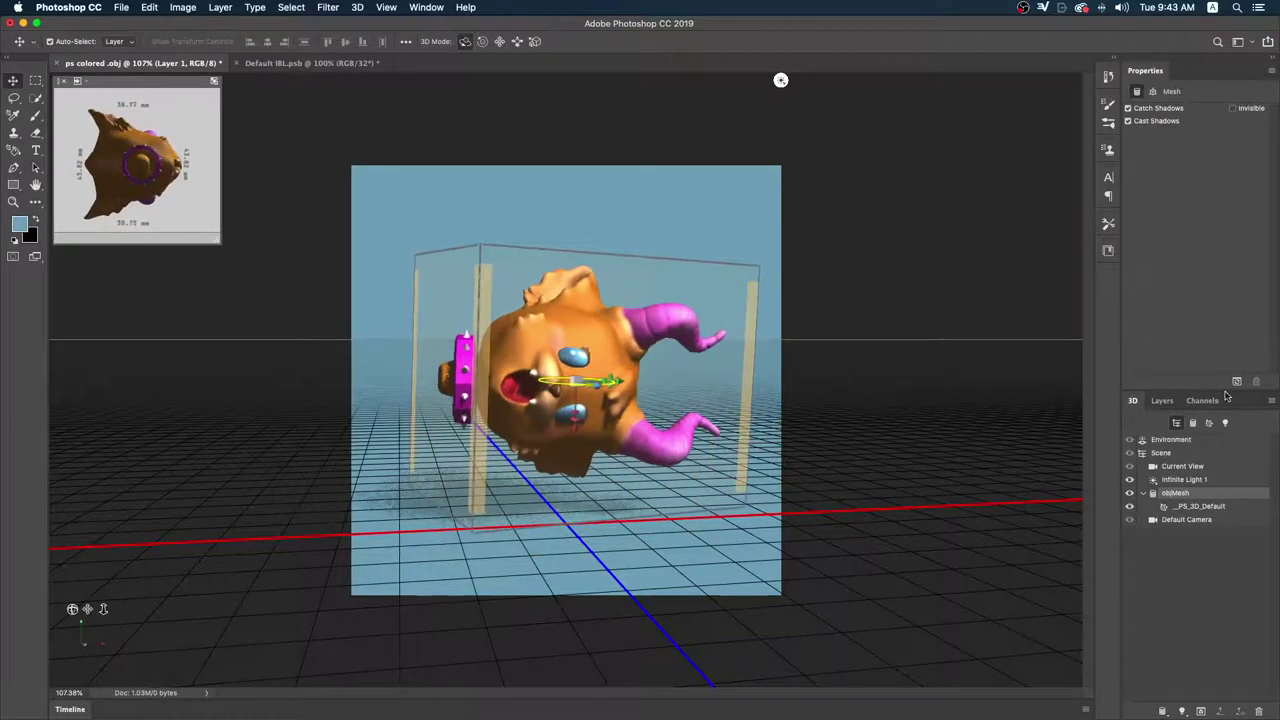
{"action": "left_click", "coordinate": [1237, 381]}
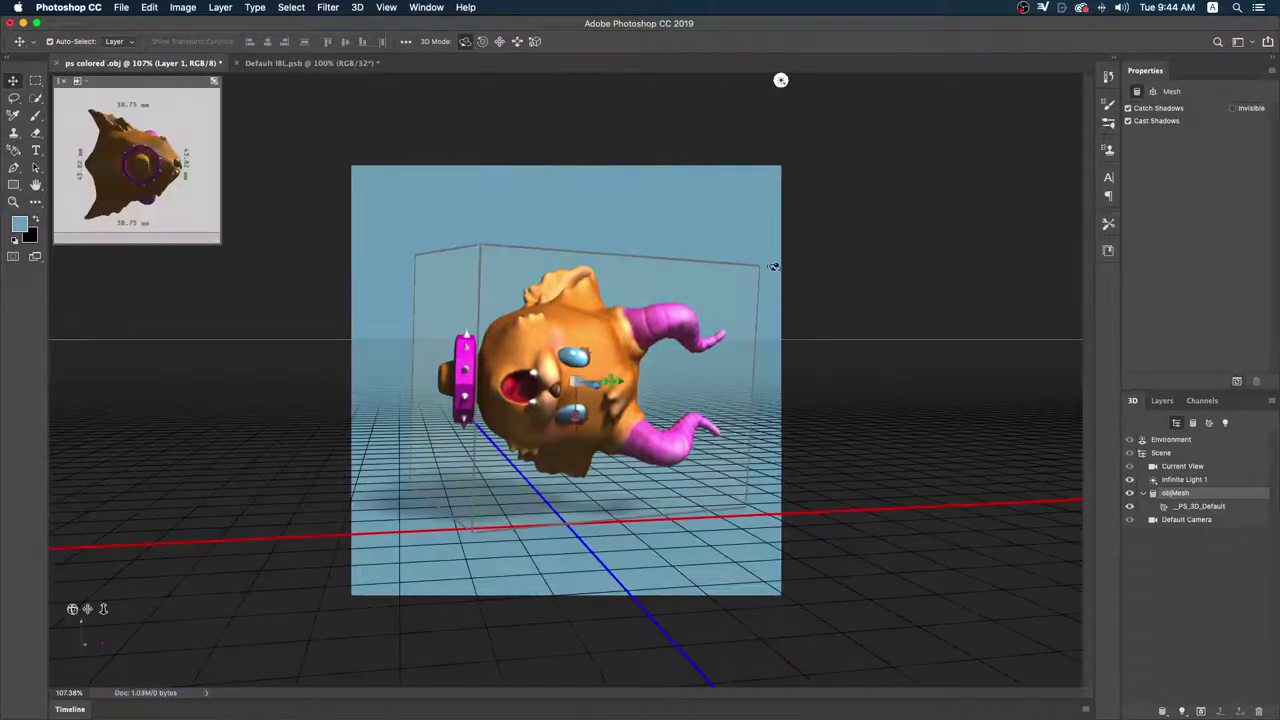
{"action": "mouse_move", "coordinate": [695, 250]}
{"action": "left_mouse_down"}
{"action": "mouse_move", "coordinate": [645, 163]}
{"action": "mouse_move", "coordinate": [569, 176]}
{"action": "mouse_move", "coordinate": [593, 368]}
{"action": "left_mouse_up"}
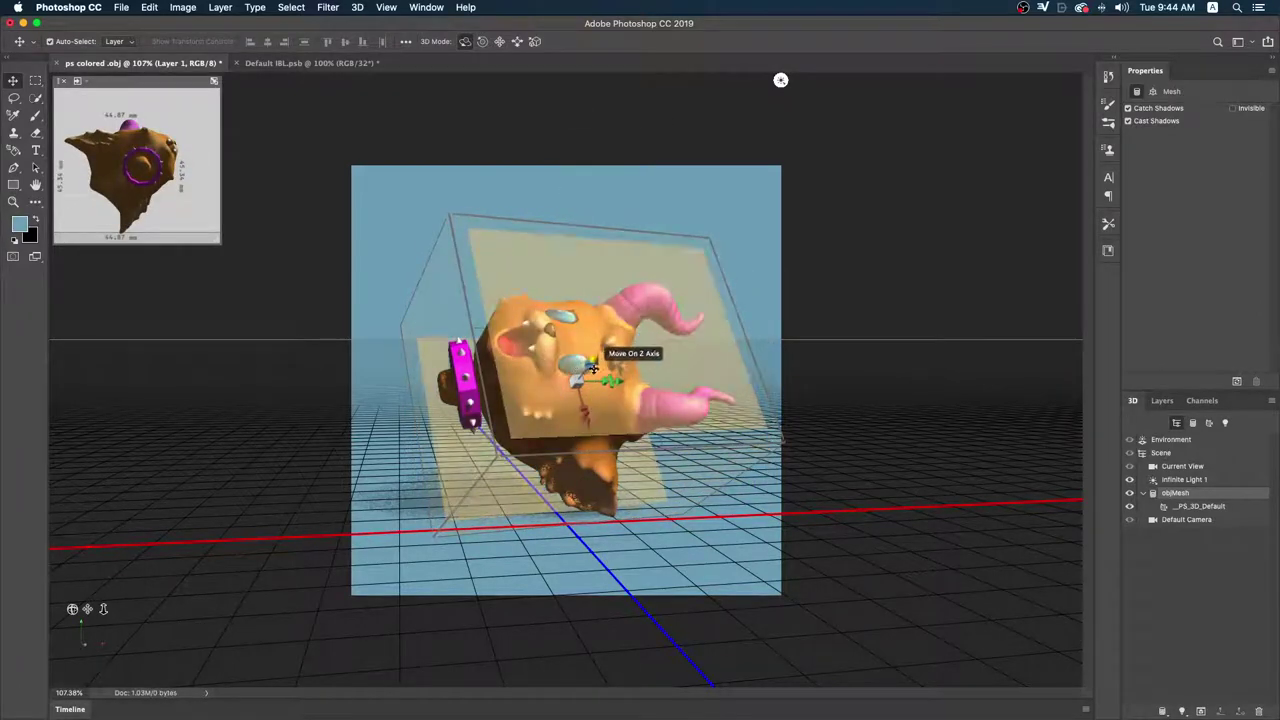
{"action": "mouse_move", "coordinate": [598, 368]}
{"action": "left_mouse_down"}
{"action": "mouse_move", "coordinate": [486, 371]}
{"action": "mouse_move", "coordinate": [600, 375]}
{"action": "left_mouse_up"}
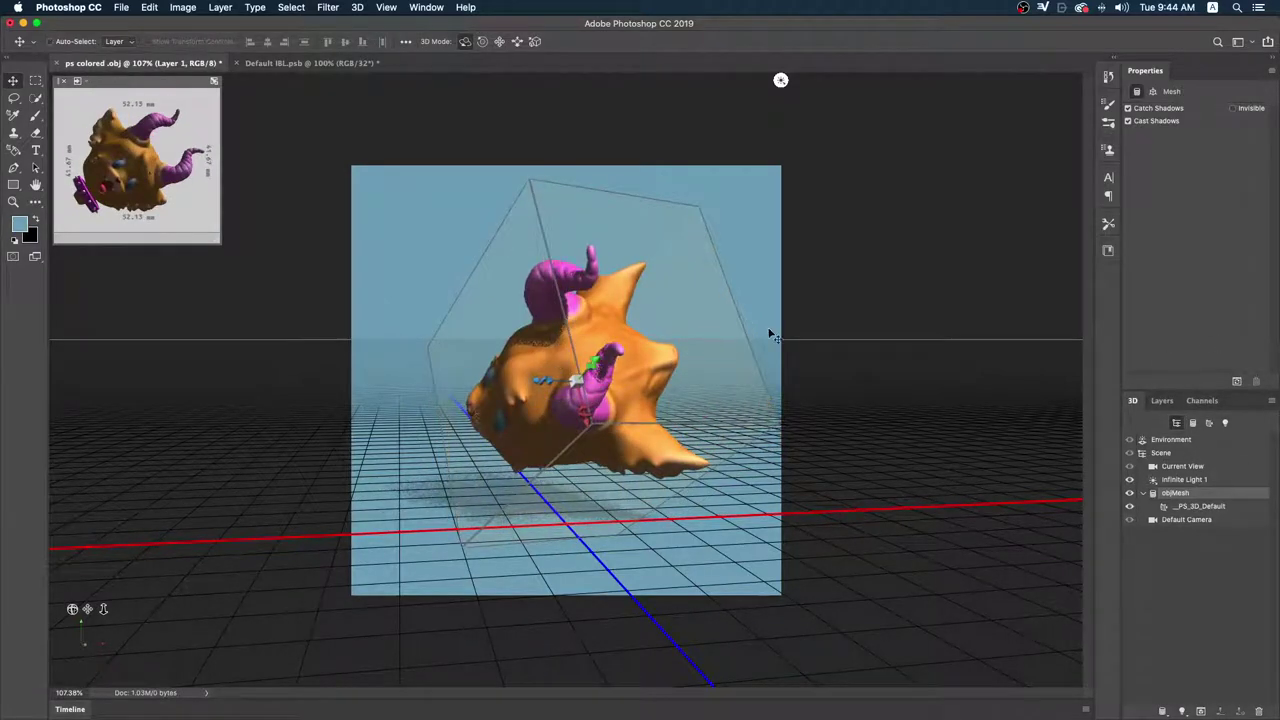
- Revert through History to the state before the mesh rotations
{"action": "left_click", "coordinate": [1108, 110]}
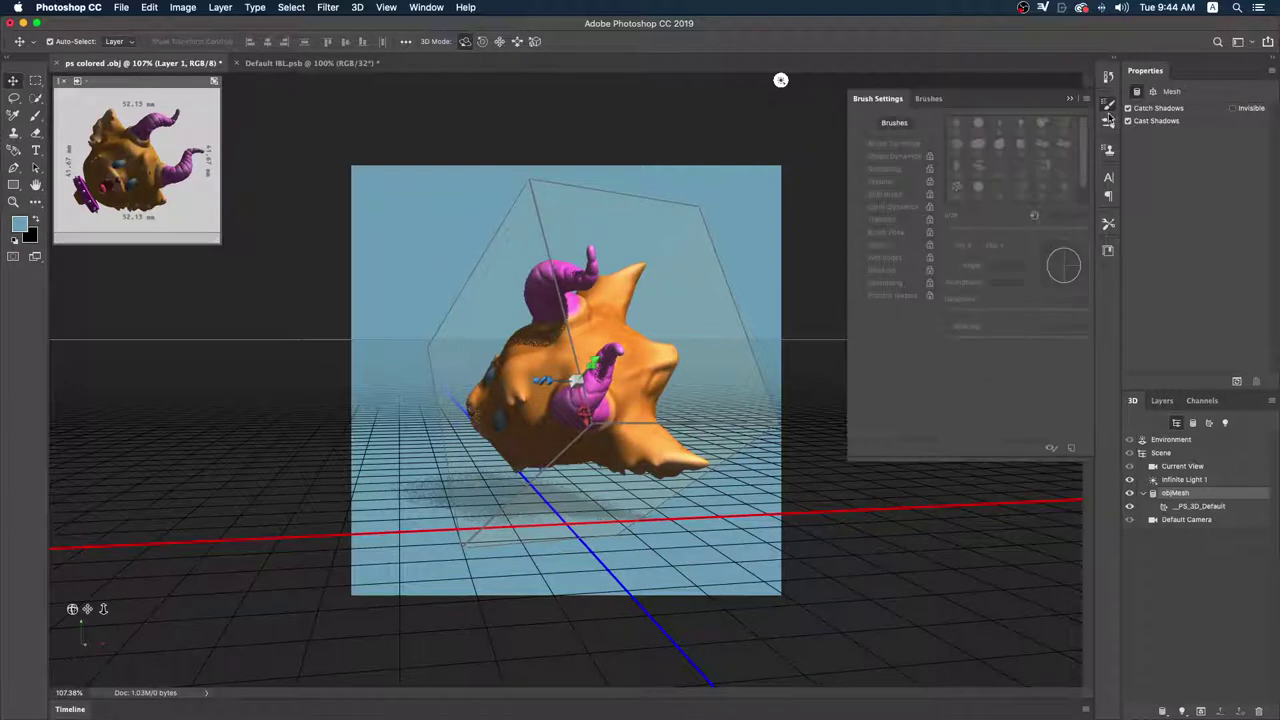
{"action": "left_click", "coordinate": [1108, 124]}
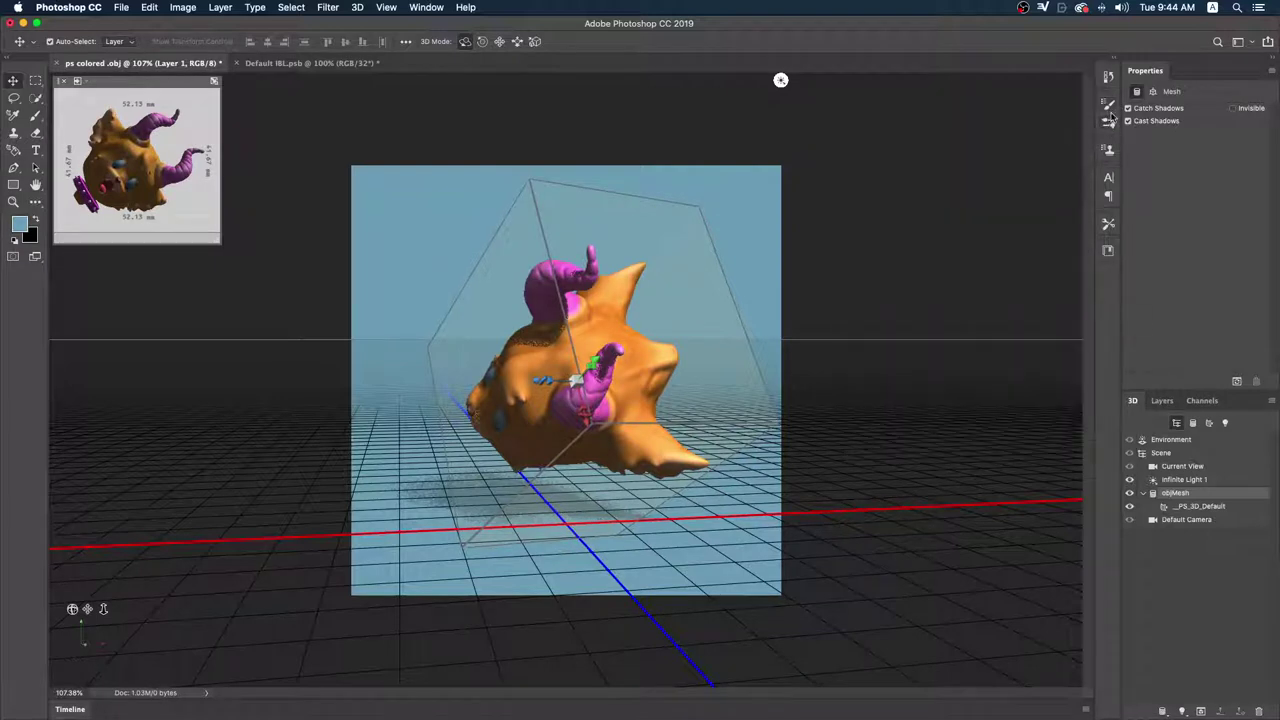
{"action": "left_click", "coordinate": [1109, 78]}
{"action": "scroll", "coordinate": [1001, 104], "scroll_direction": "up", "scroll_amount": 3}
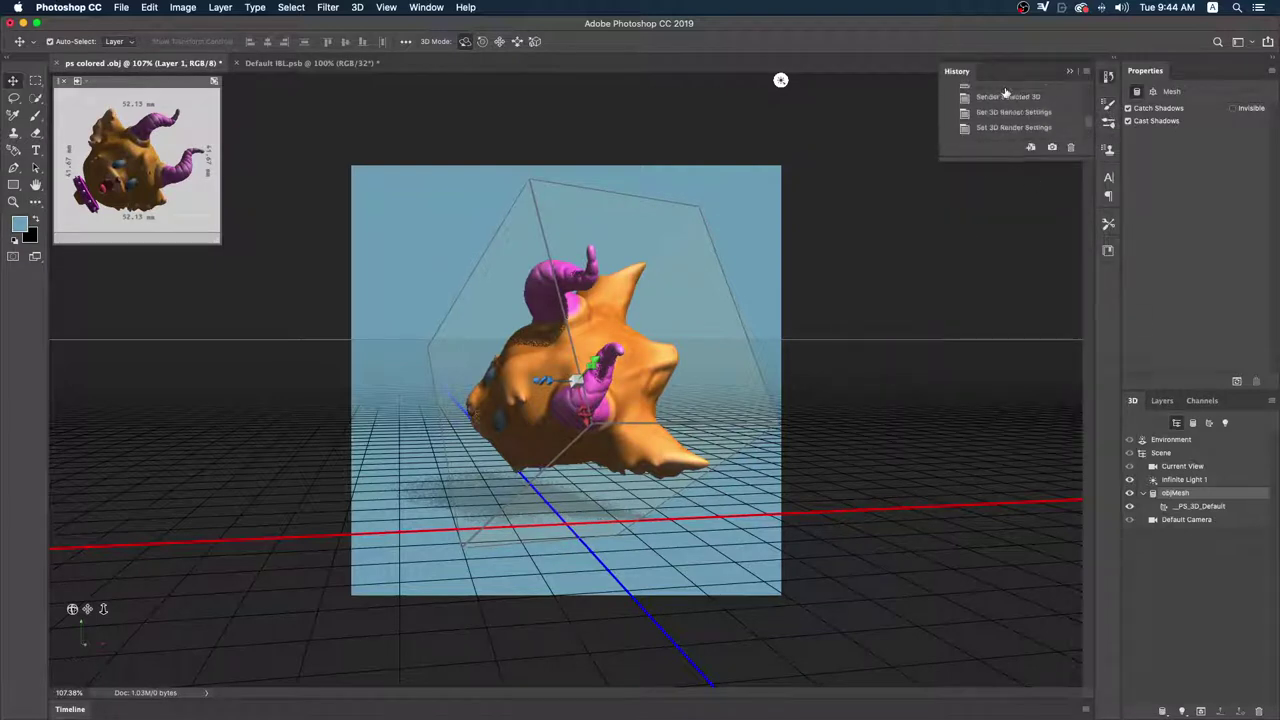
{"action": "left_click", "coordinate": [1018, 119]}
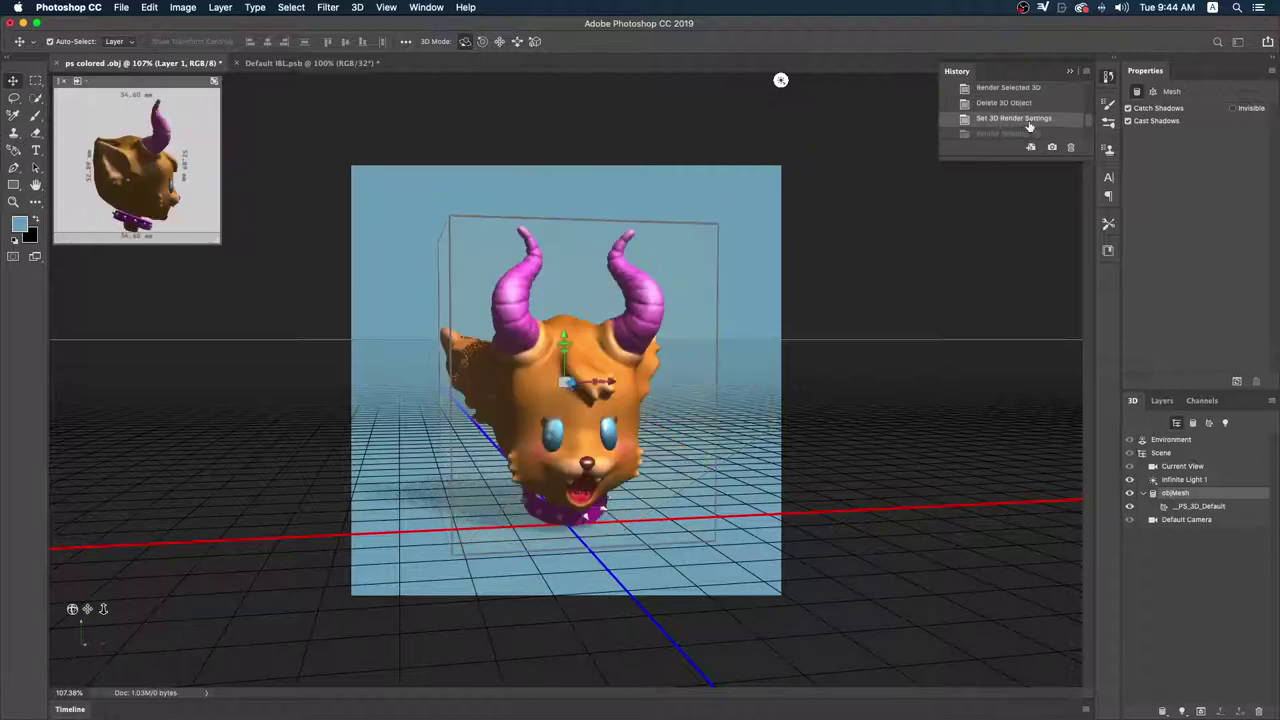
{"action": "scroll", "coordinate": [1029, 127], "scroll_direction": "down", "scroll_amount": 2}
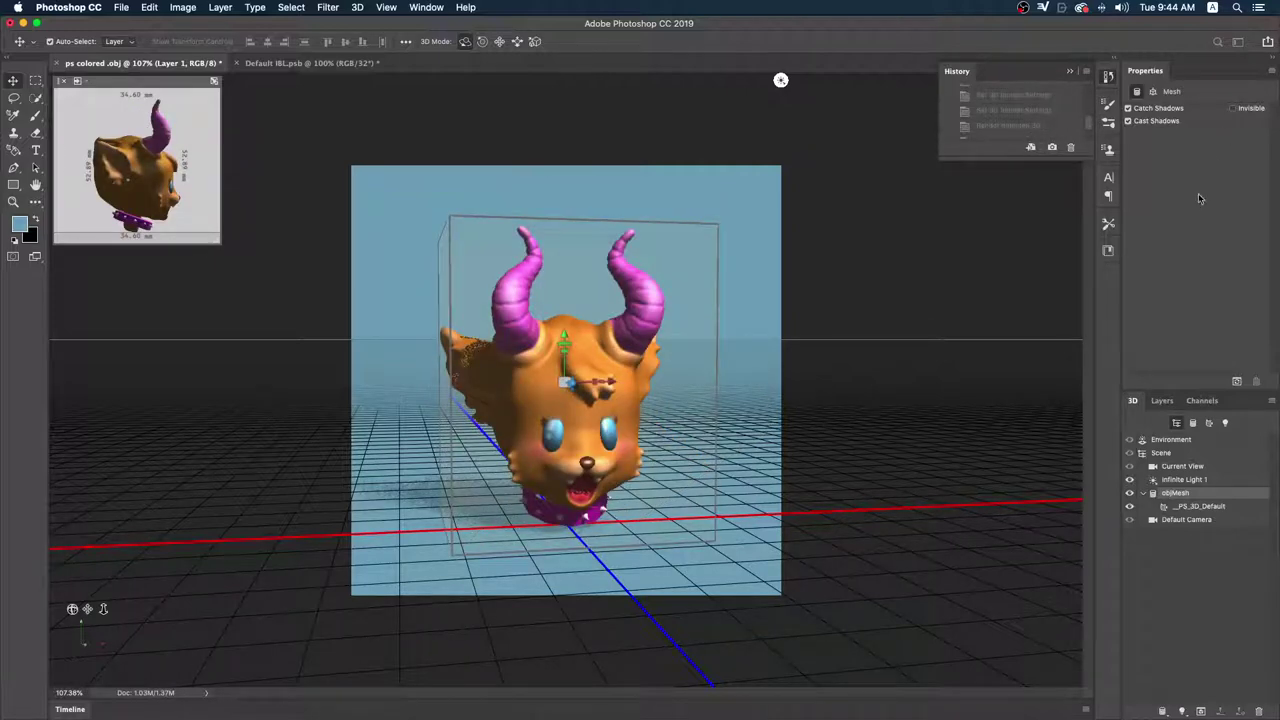
- Set the scene's surface render style to Solid
{"action": "left_click", "coordinate": [1190, 466]}
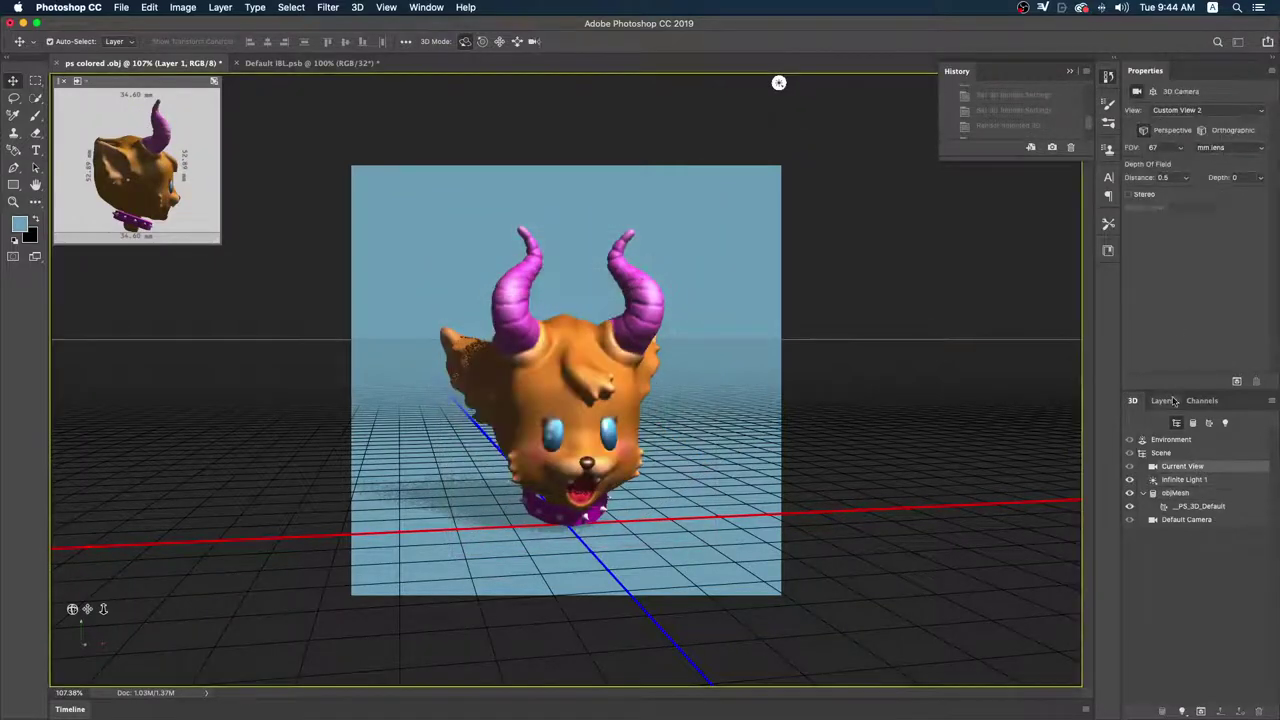
{"action": "left_click", "coordinate": [1172, 453]}
{"action": "left_click", "coordinate": [1244, 143]}
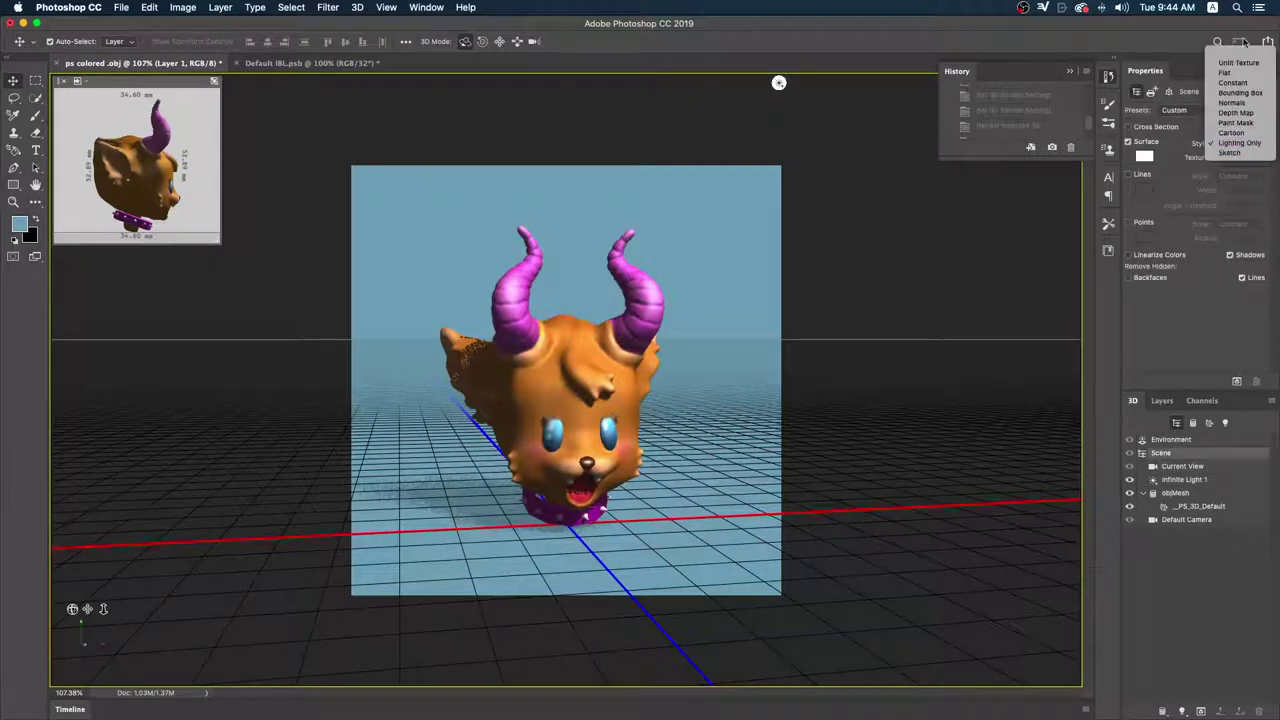
{"action": "left_click", "coordinate": [1227, 52]}
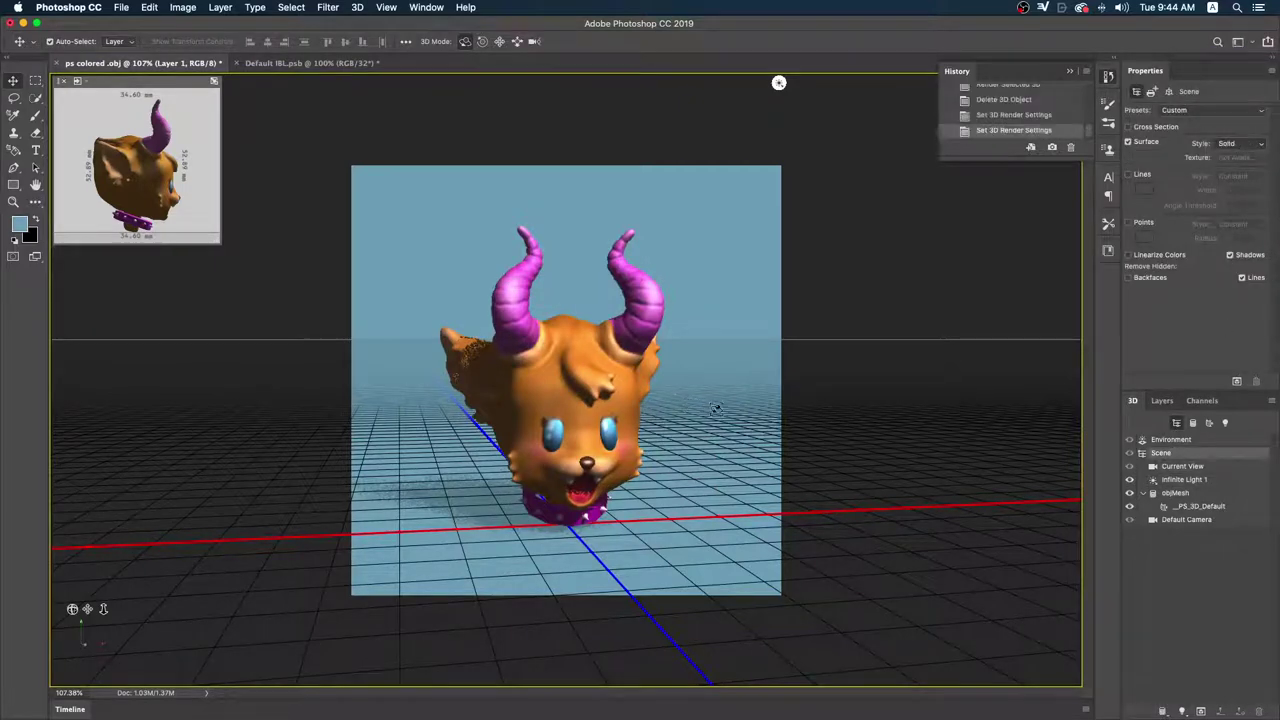
- Orbit around the head and show objMesh's _PS_3D_Default material settings
{"action": "left_click_drag", "start_coordinate": [752, 400], "coordinate": [668, 650]}
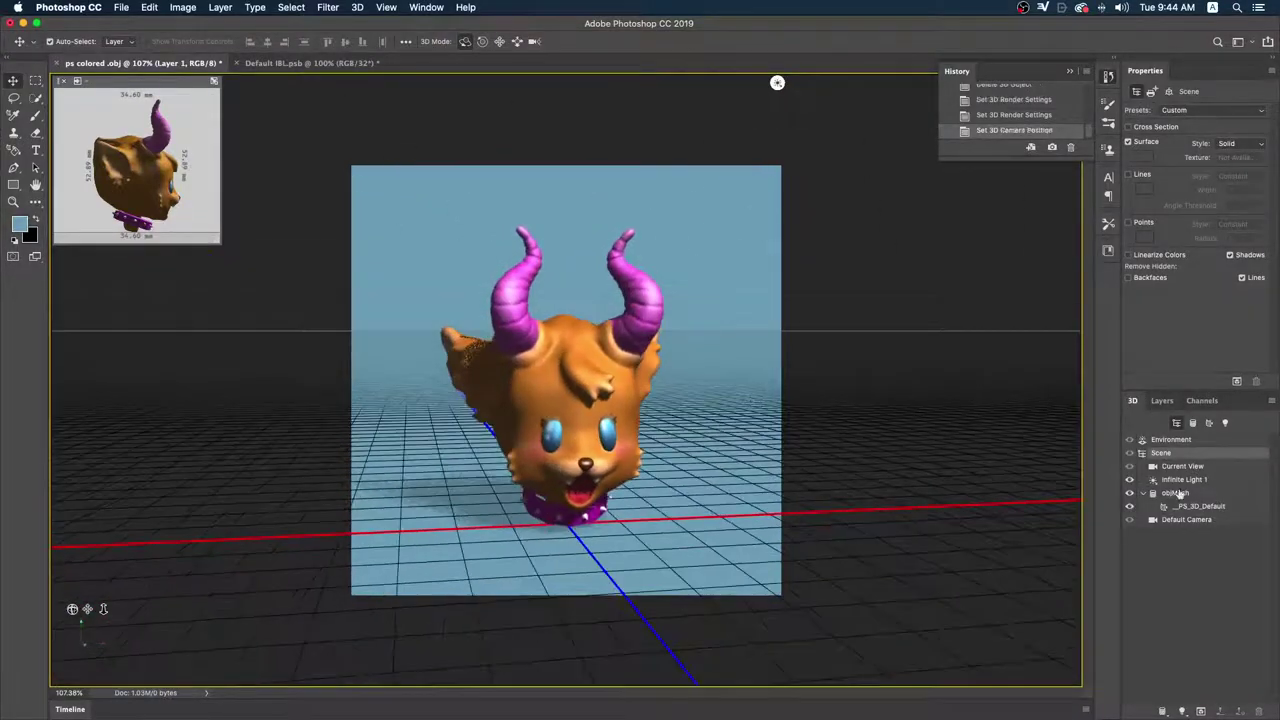
{"action": "left_click", "coordinate": [1211, 496]}
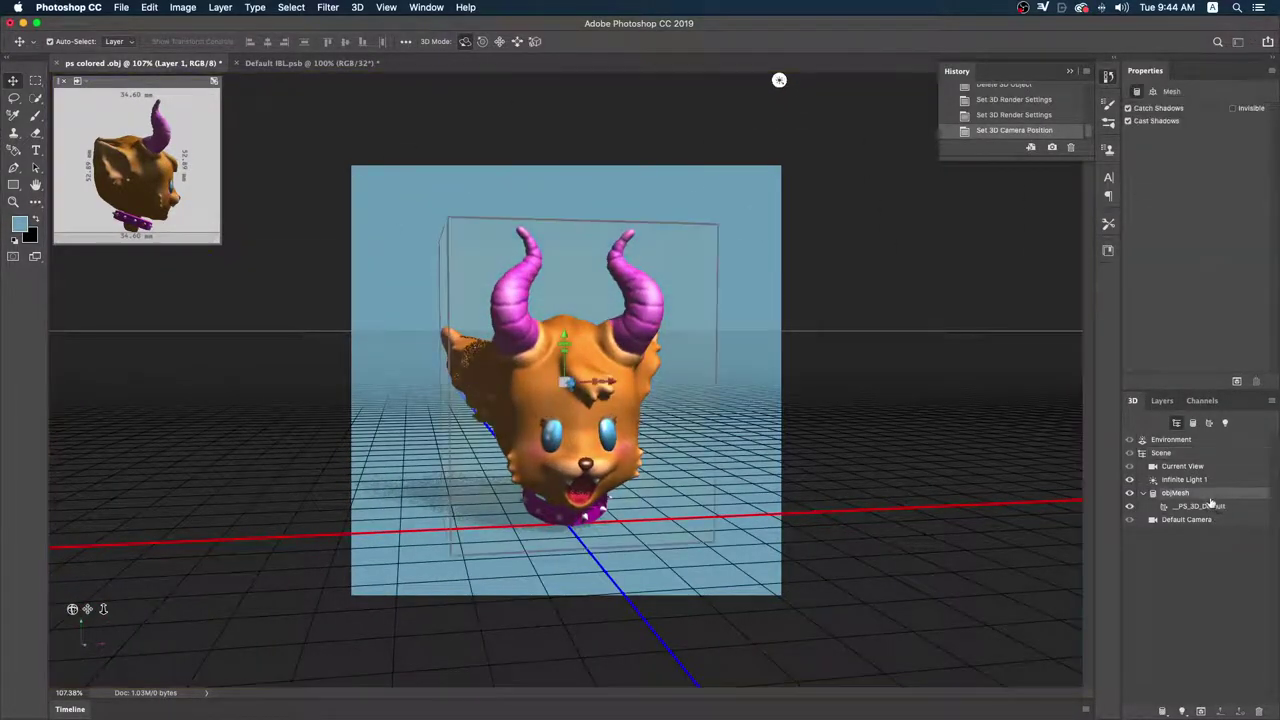
{"action": "left_click", "coordinate": [1207, 507]}
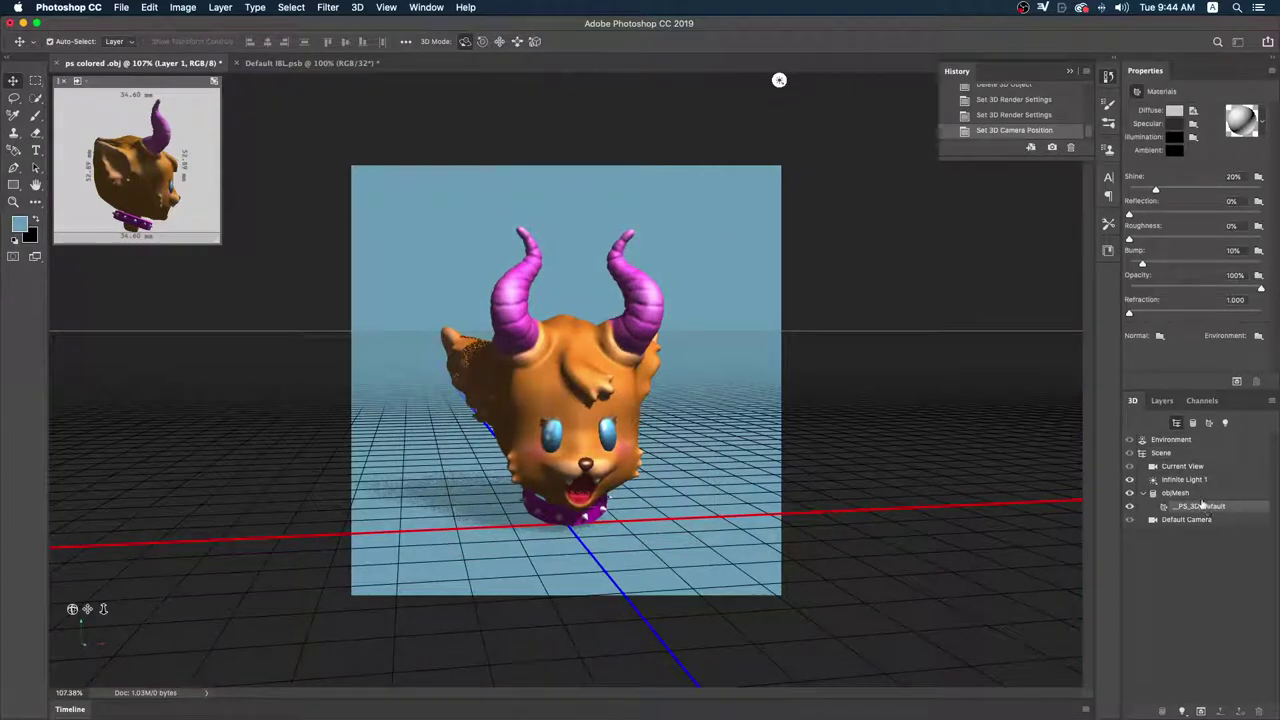
{"action": "left_click", "coordinate": [1192, 493]}
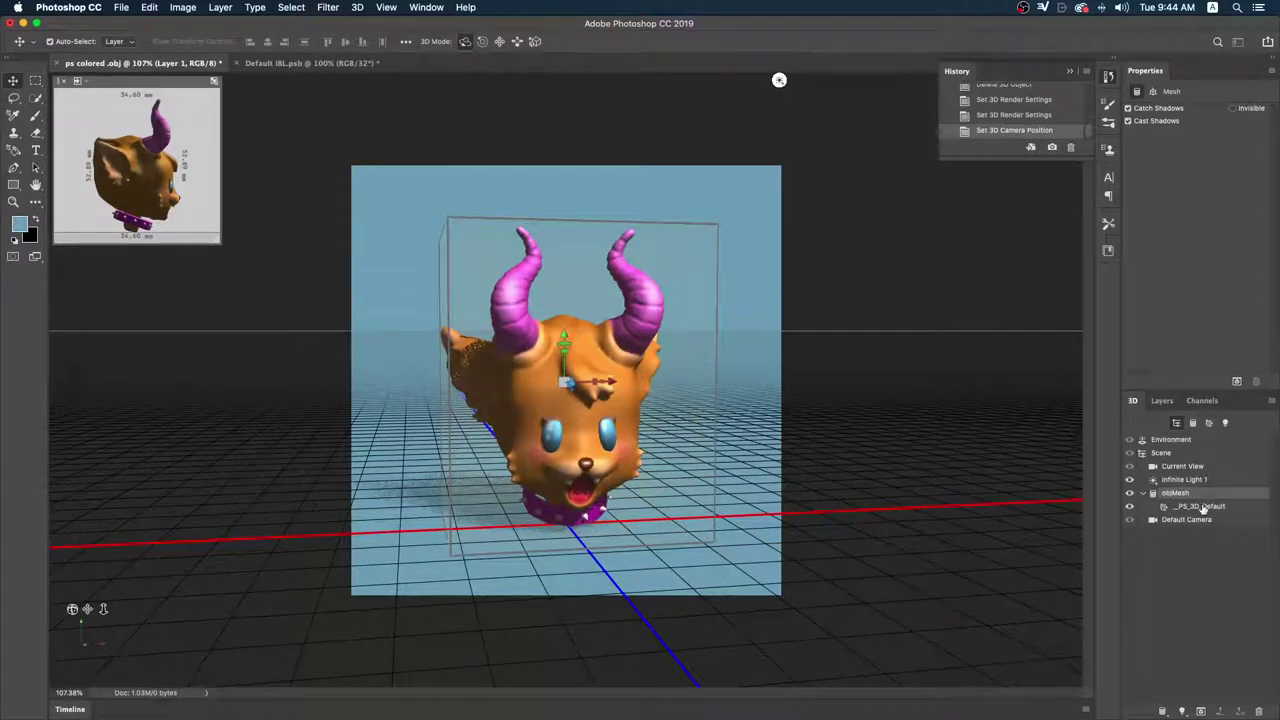
{"action": "left_click", "coordinate": [1203, 508]}
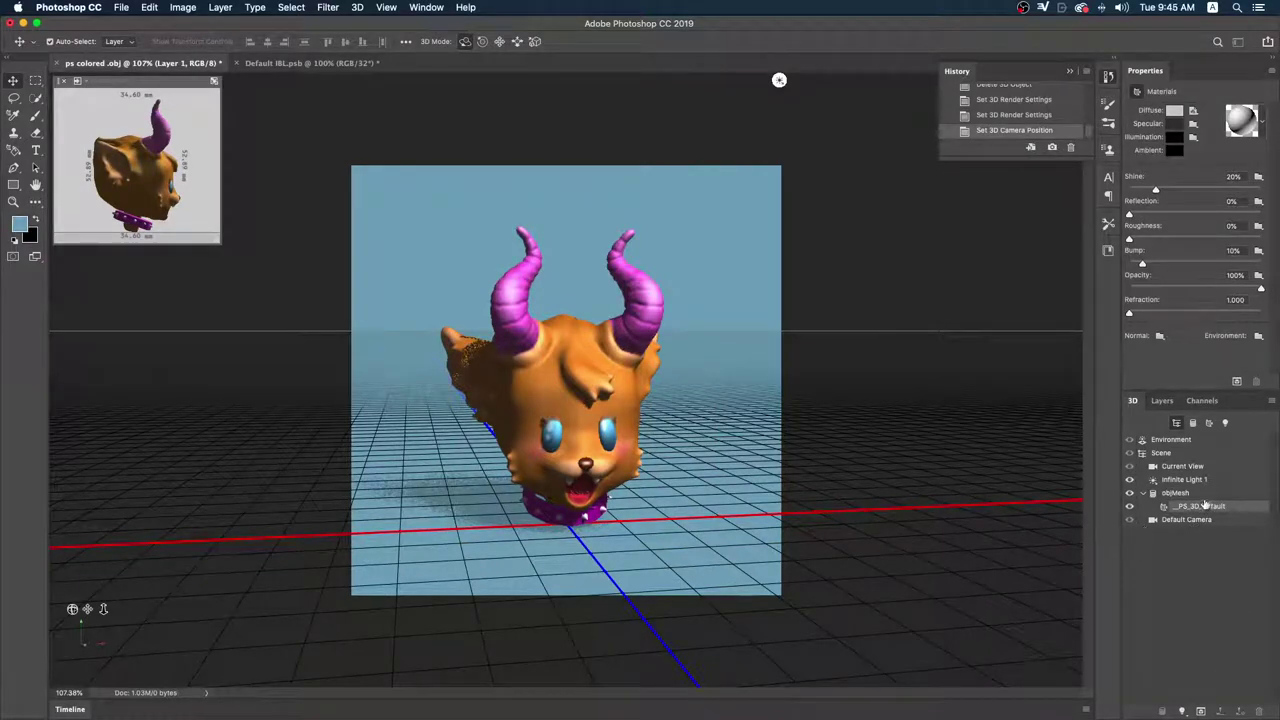
{"action": "left_click", "coordinate": [1178, 494]}
{"action": "left_click", "coordinate": [1185, 494]}
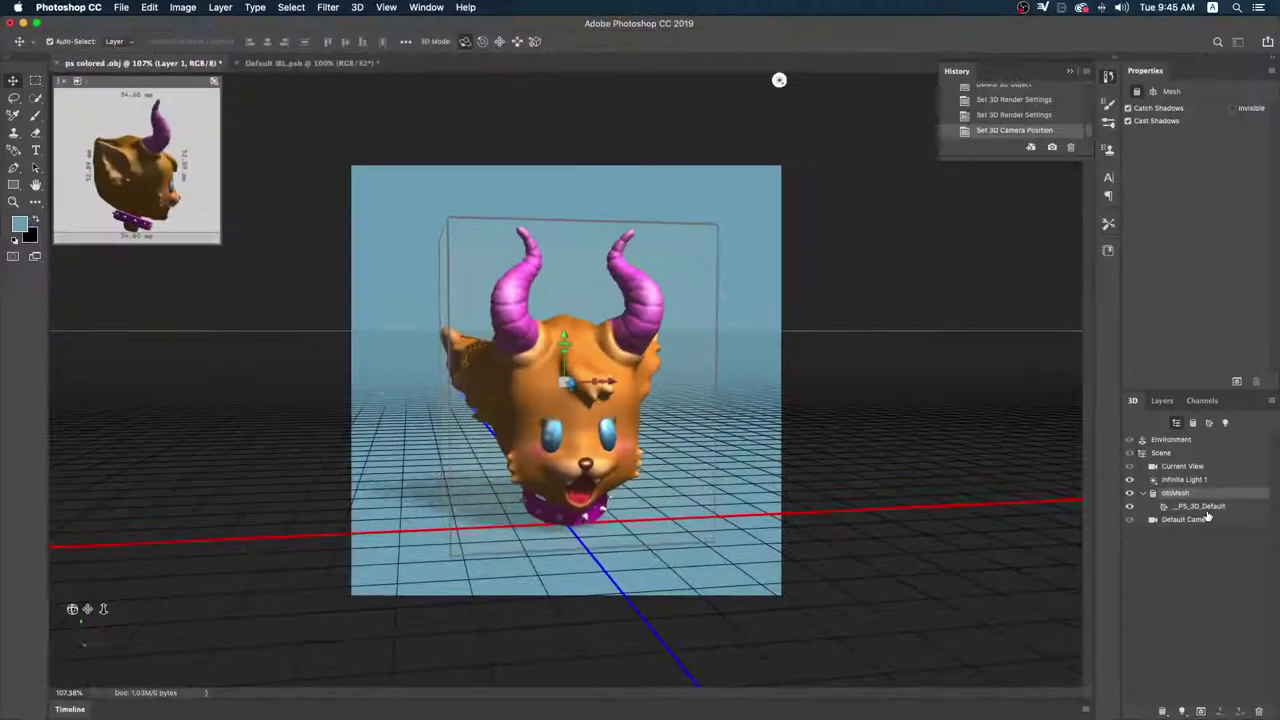
{"action": "left_click", "coordinate": [1200, 507]}
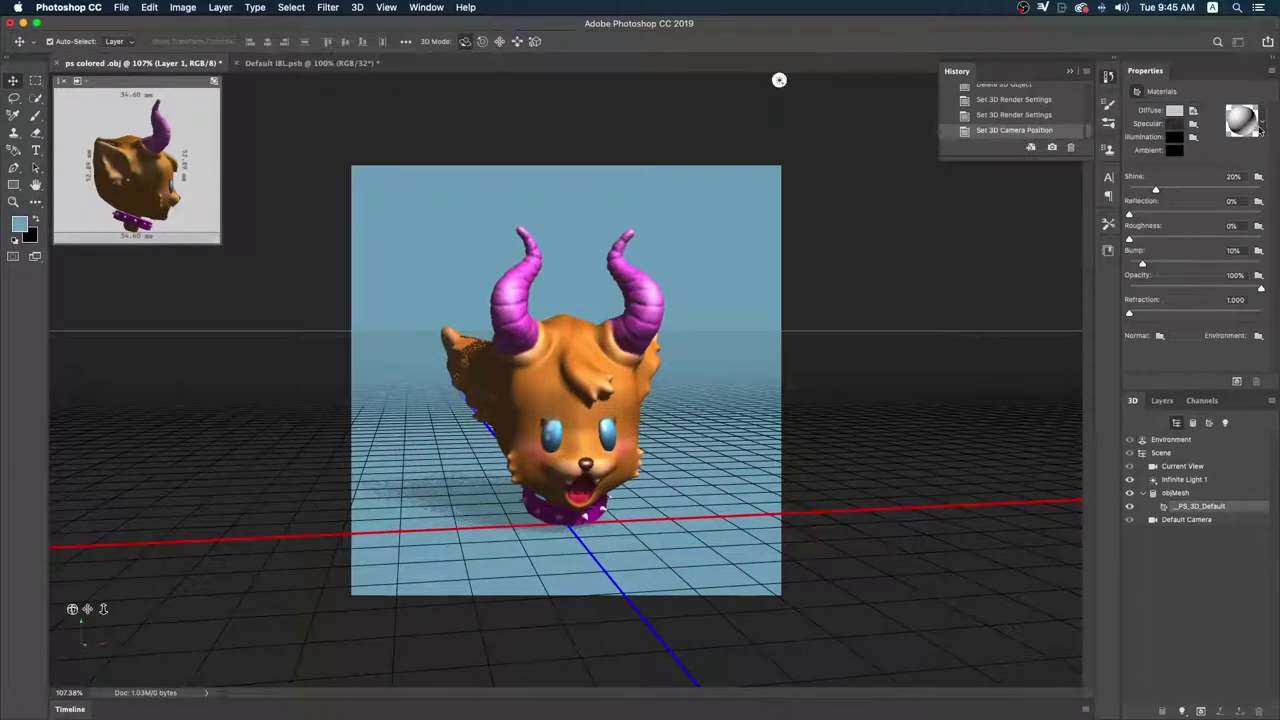
- Apply the green glass material preset (Opacity 30%, Refraction 1.565) and ray-trace the scene
{"action": "left_click", "coordinate": [1261, 123]}
{"action": "scroll", "coordinate": [1209, 186], "scroll_direction": "down", "scroll_amount": 1}
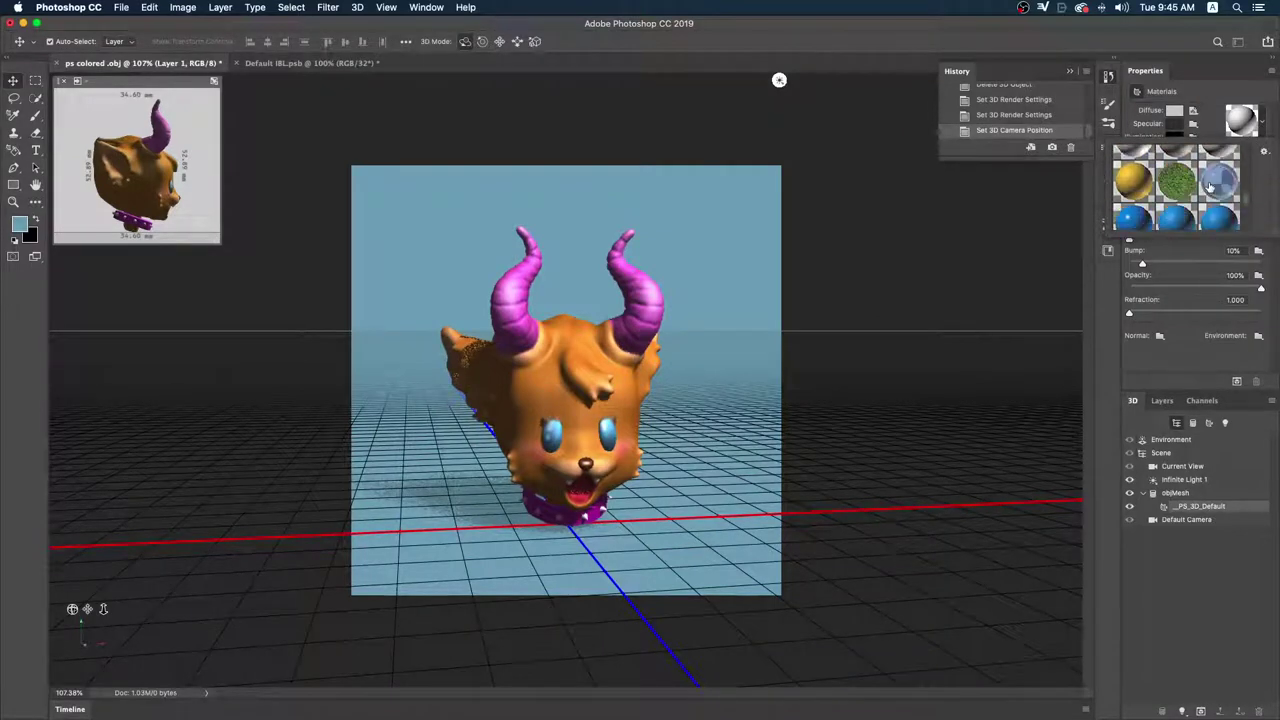
{"action": "scroll", "coordinate": [1209, 190], "scroll_direction": "down", "scroll_amount": 1}
{"action": "scroll", "coordinate": [1208, 205], "scroll_direction": "down", "scroll_amount": 1}
{"action": "scroll", "coordinate": [1207, 213], "scroll_direction": "down", "scroll_amount": 1}
{"action": "scroll", "coordinate": [1207, 213], "scroll_direction": "down", "scroll_amount": 1}
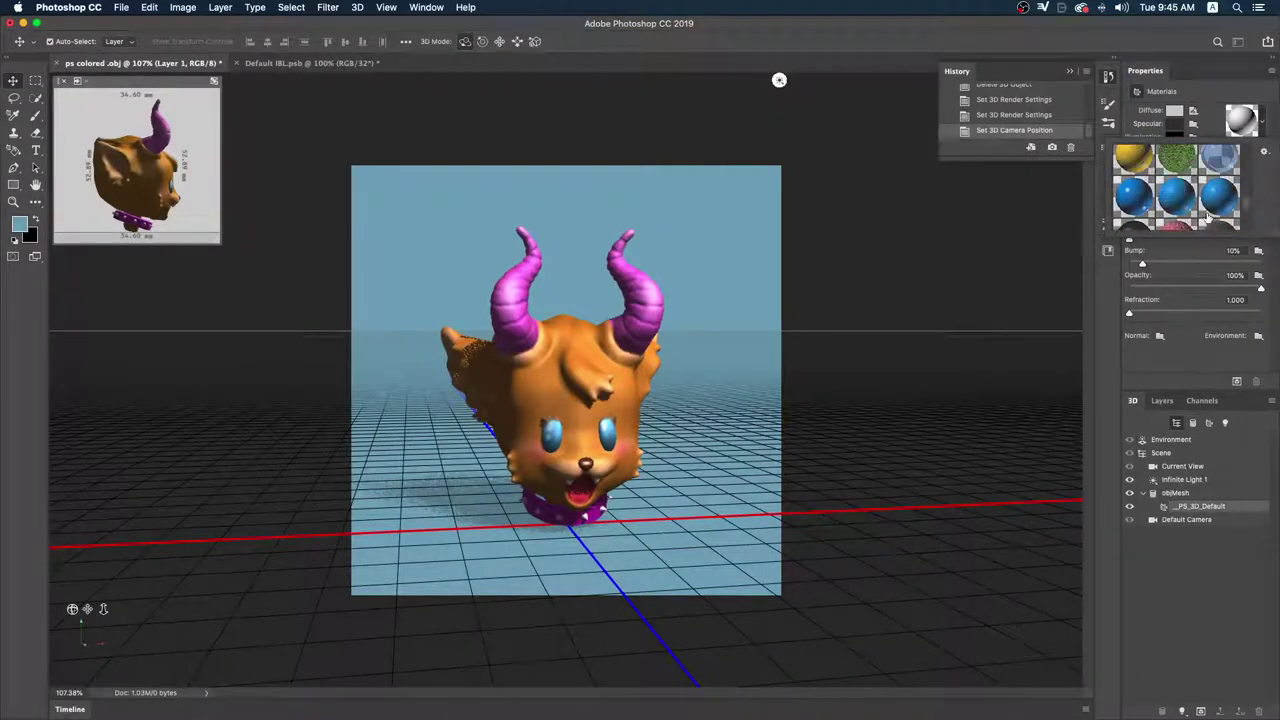
{"action": "scroll", "coordinate": [1207, 213], "scroll_direction": "down", "scroll_amount": 1}
{"action": "scroll", "coordinate": [1207, 213], "scroll_direction": "down", "scroll_amount": 1}
{"action": "scroll", "coordinate": [1207, 213], "scroll_direction": "down", "scroll_amount": 1}
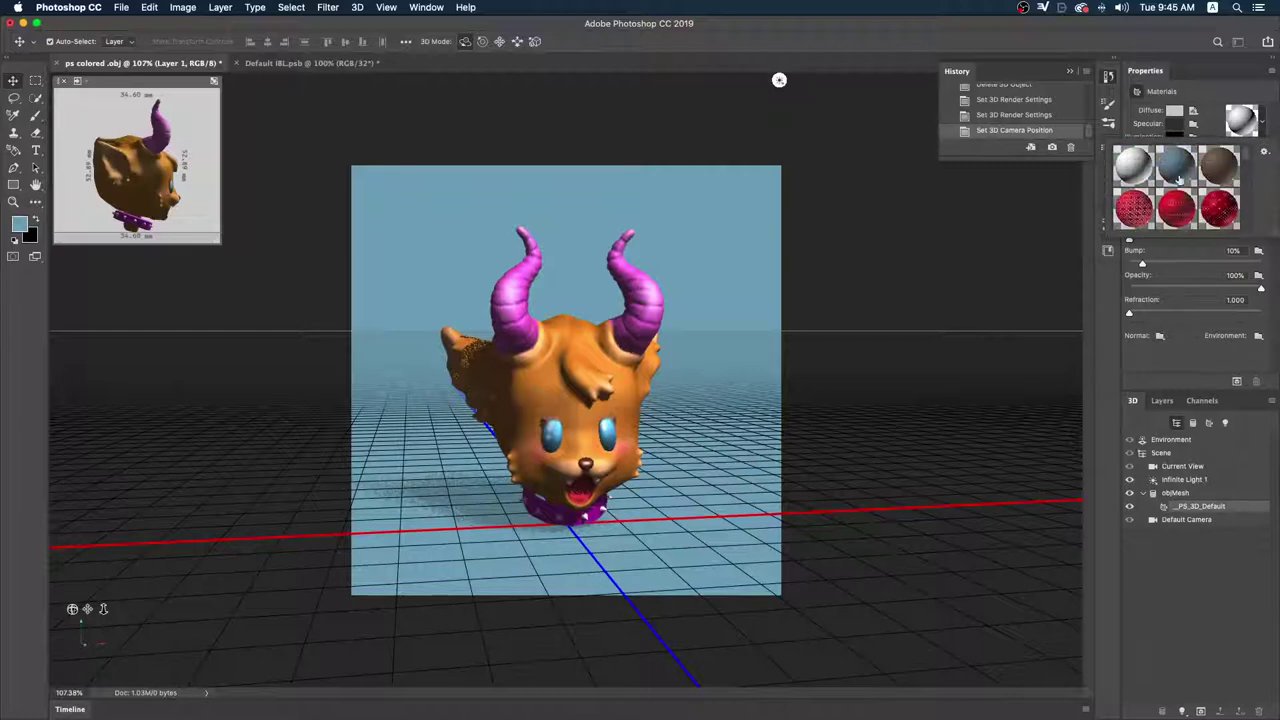
{"action": "scroll", "coordinate": [1179, 183], "scroll_direction": "down", "scroll_amount": 2}
{"action": "scroll", "coordinate": [1180, 195], "scroll_direction": "down", "scroll_amount": 2}
{"action": "scroll", "coordinate": [1181, 207], "scroll_direction": "down", "scroll_amount": 1}
{"action": "scroll", "coordinate": [1185, 205], "scroll_direction": "down", "scroll_amount": 2}
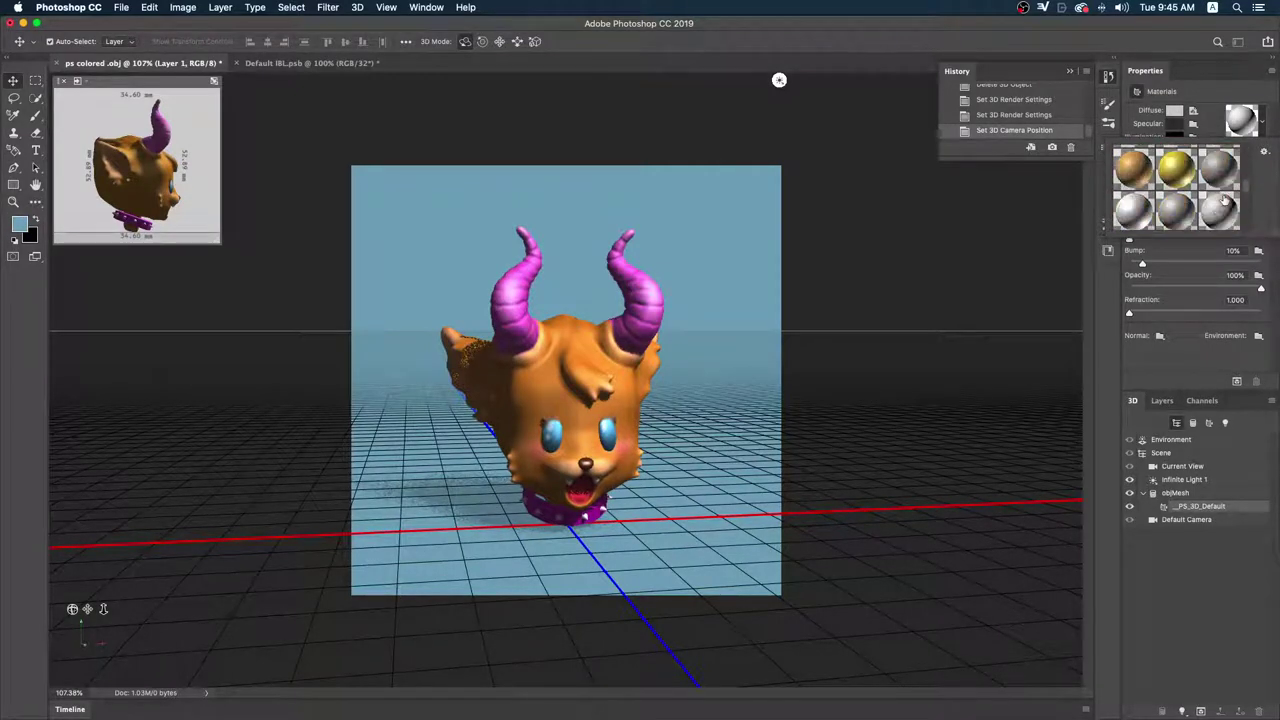
{"action": "scroll", "coordinate": [1212, 198], "scroll_direction": "up", "scroll_amount": 2}
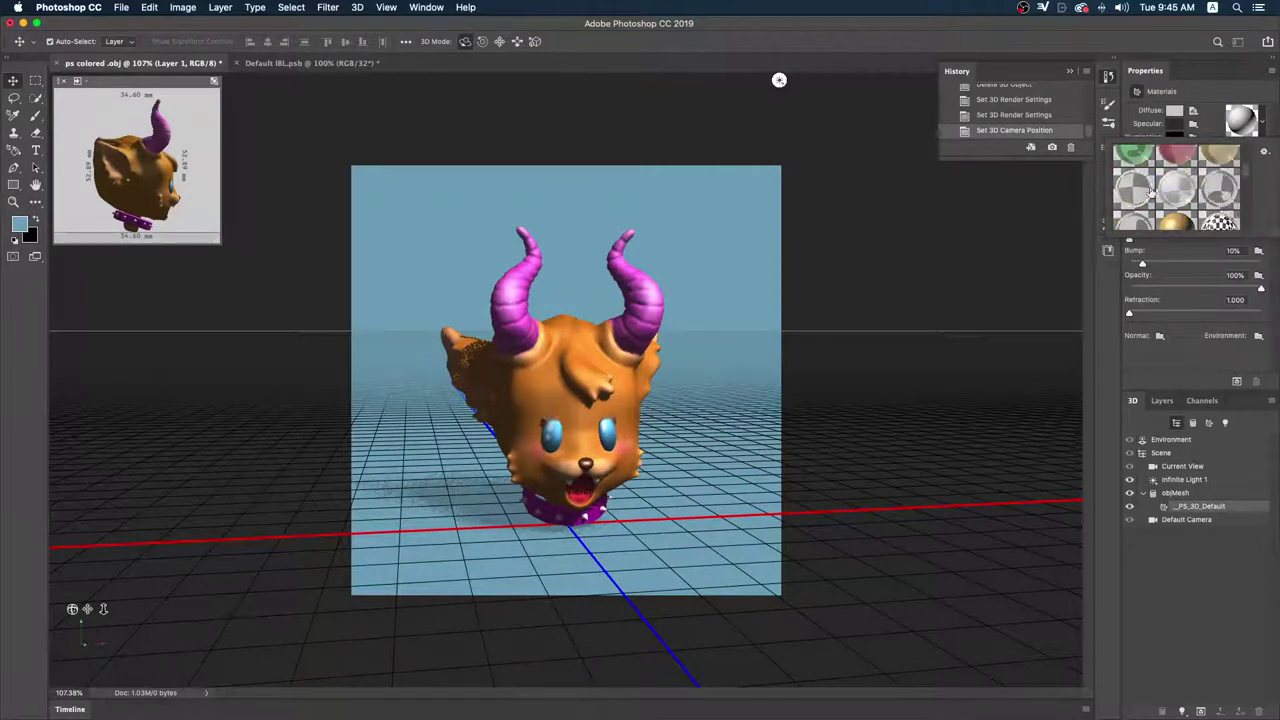
{"action": "left_click", "coordinate": [1147, 191]}
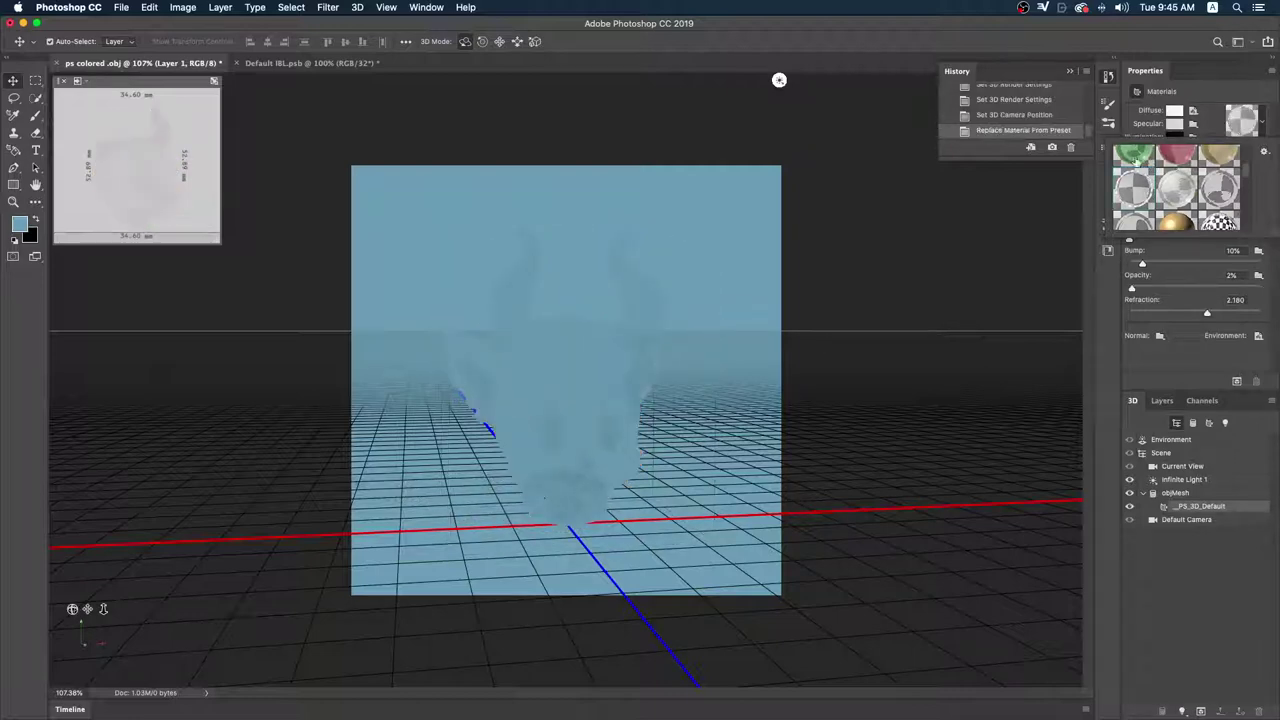
{"action": "left_click", "coordinate": [1133, 157]}
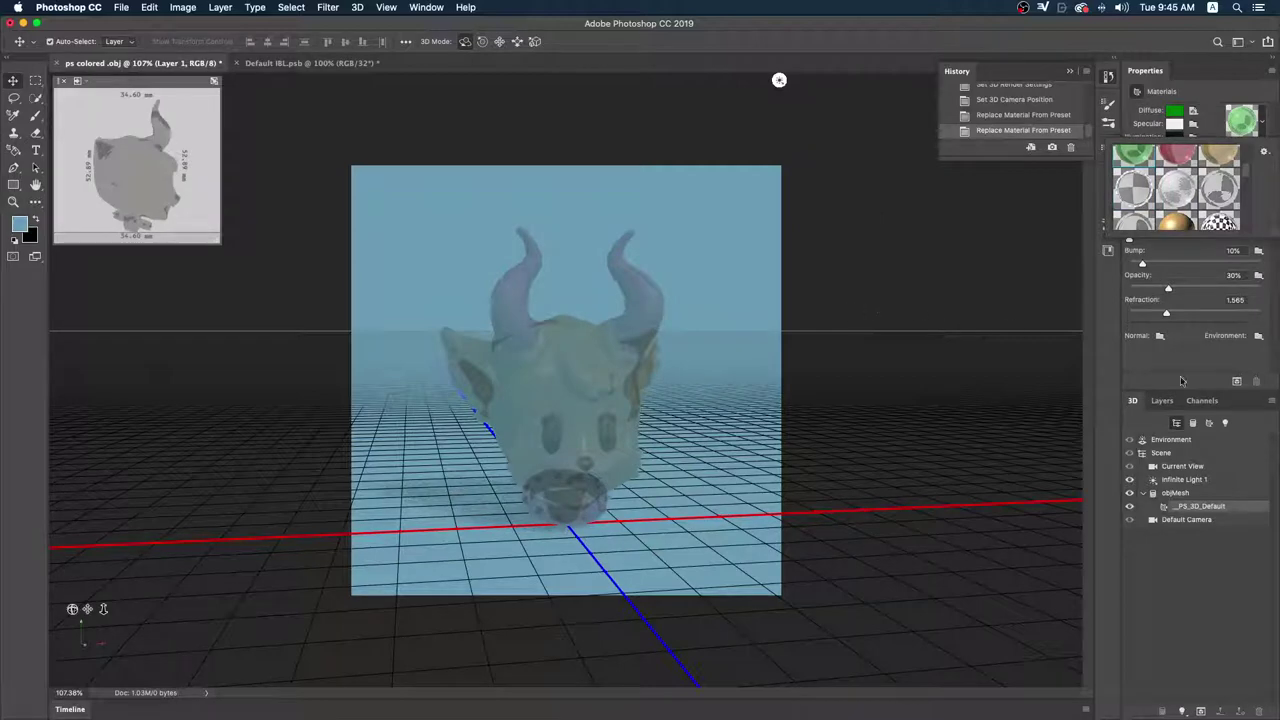
{"action": "left_click", "coordinate": [1236, 382]}
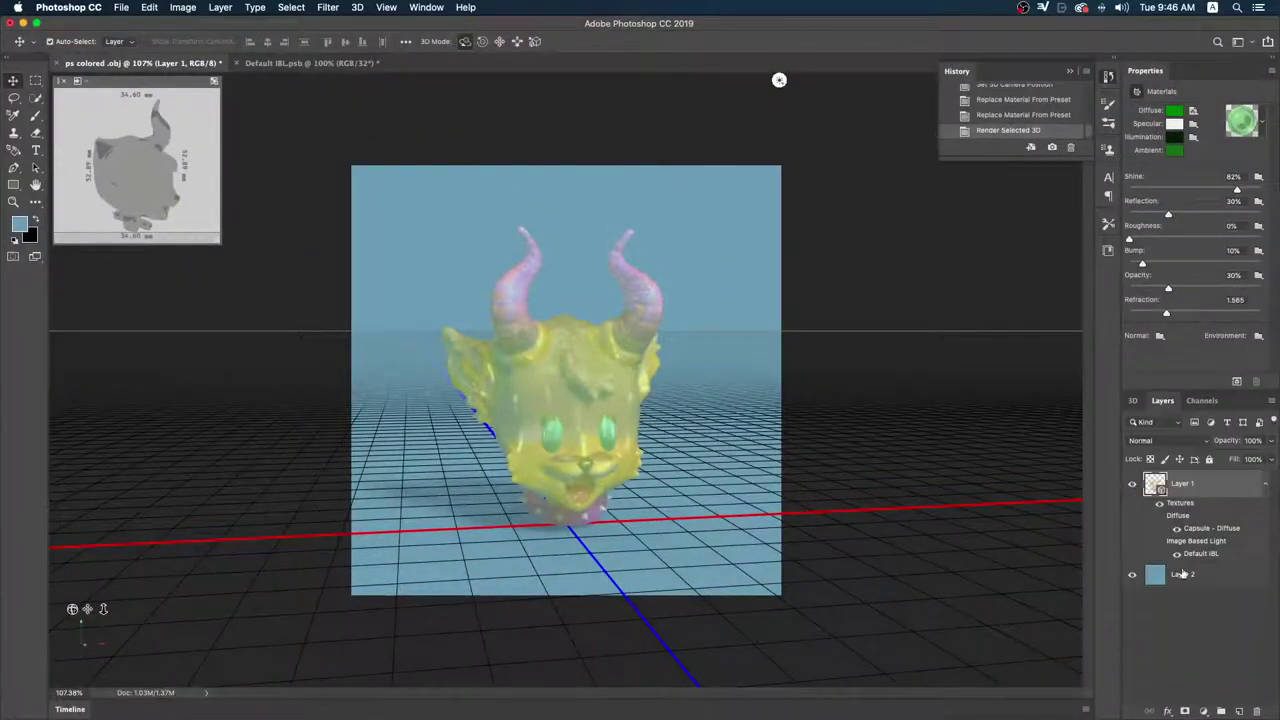
- Reselect the 3D model Layer 1 and briefly open then dismiss the material presets
{"action": "left_click", "coordinate": [1181, 574]}
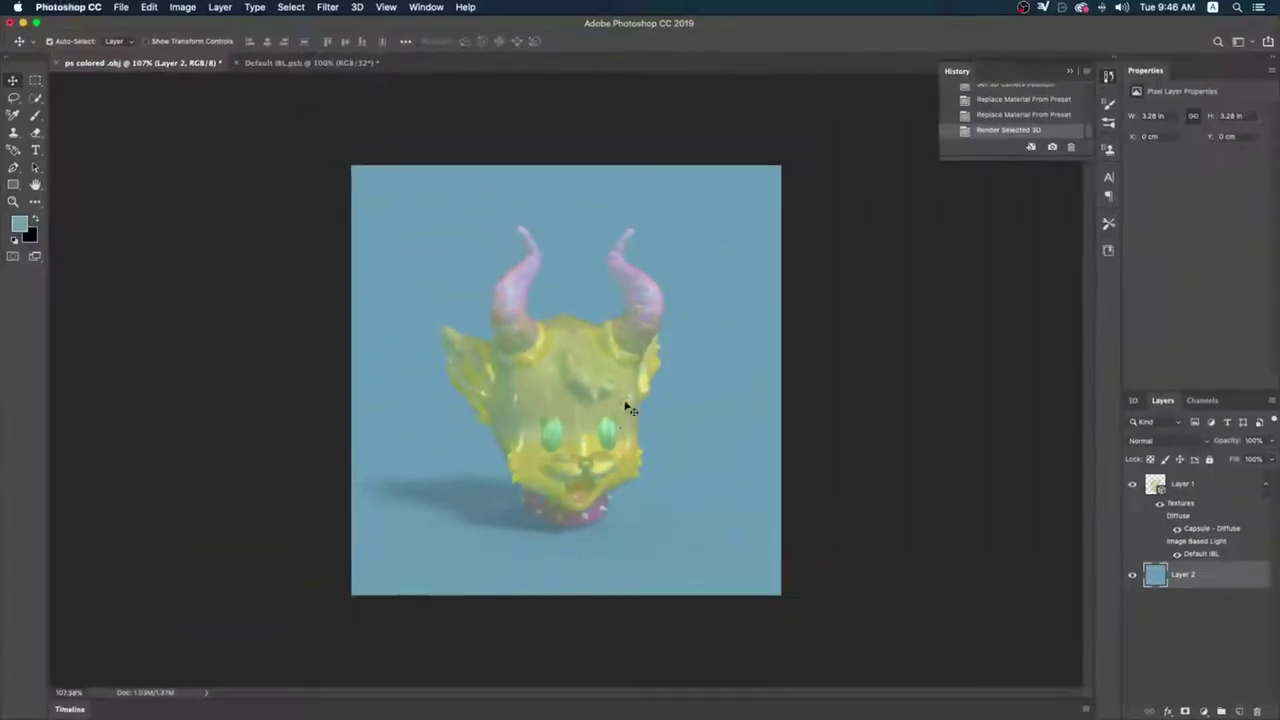
{"action": "left_click", "coordinate": [1134, 401]}
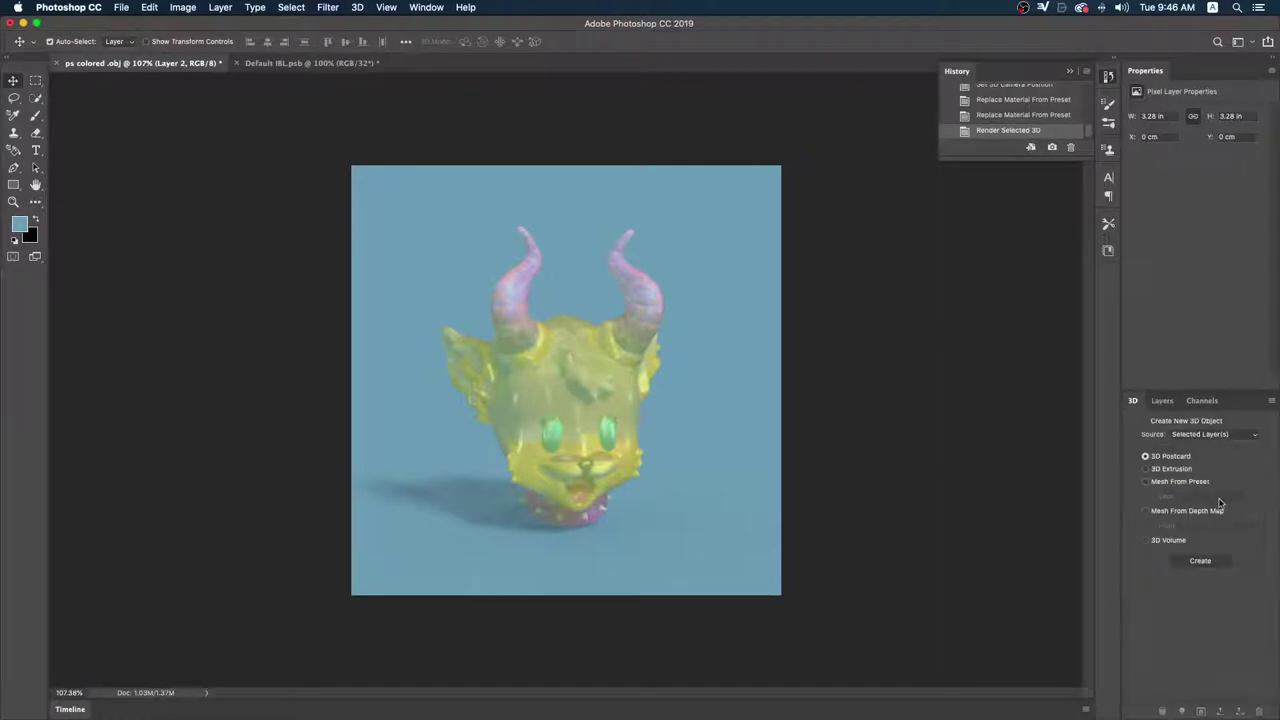
{"action": "left_click", "coordinate": [1162, 400]}
{"action": "left_click", "coordinate": [1185, 484]}
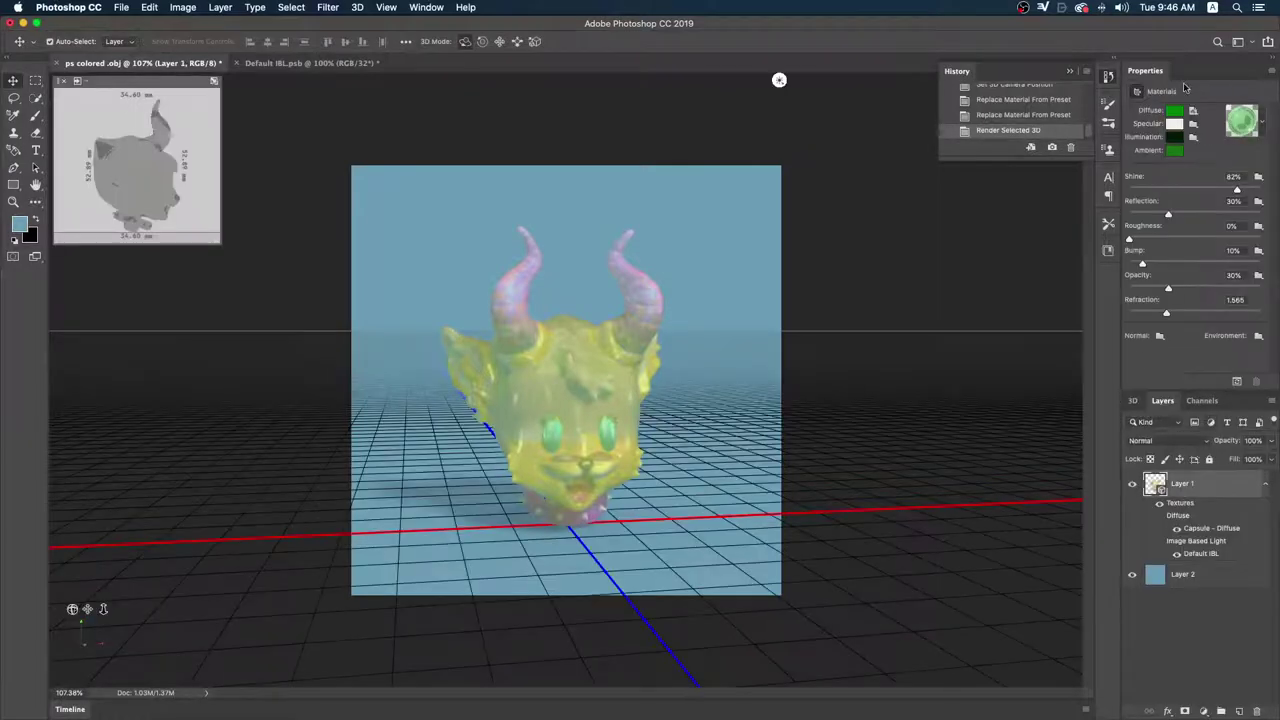
{"action": "left_click", "coordinate": [1261, 122]}
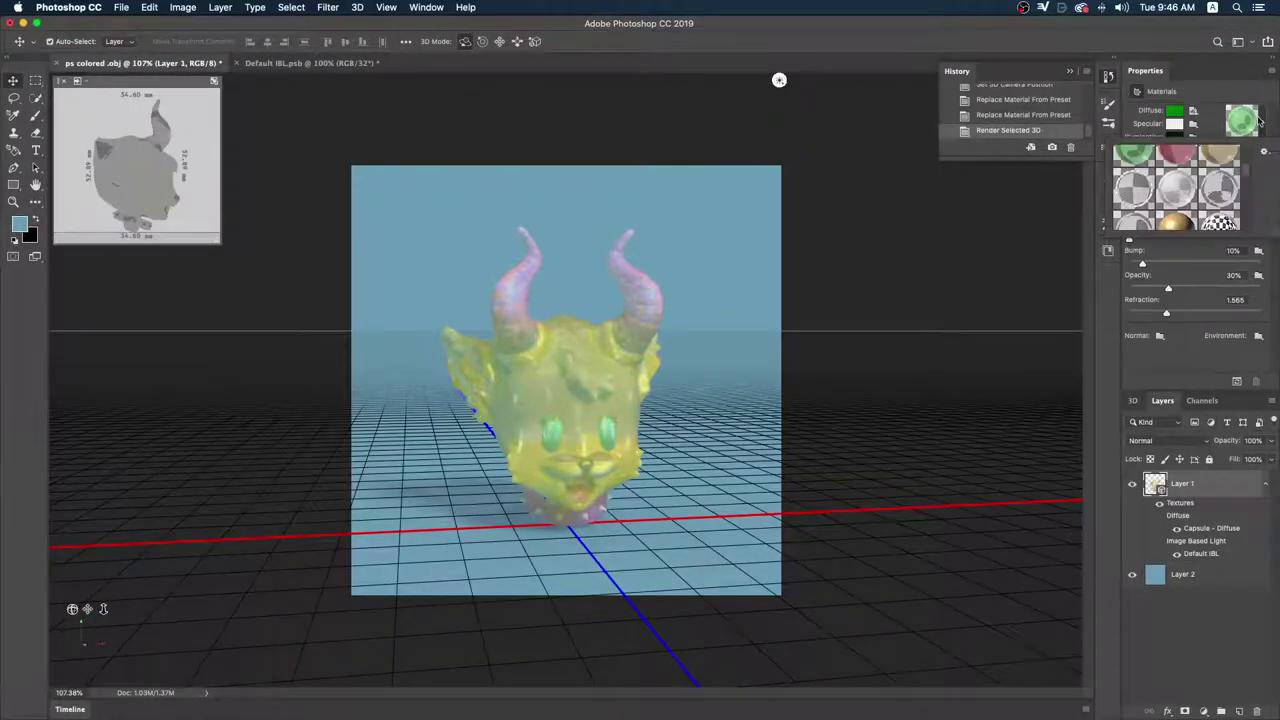
{"action": "left_click", "coordinate": [1027, 252]}
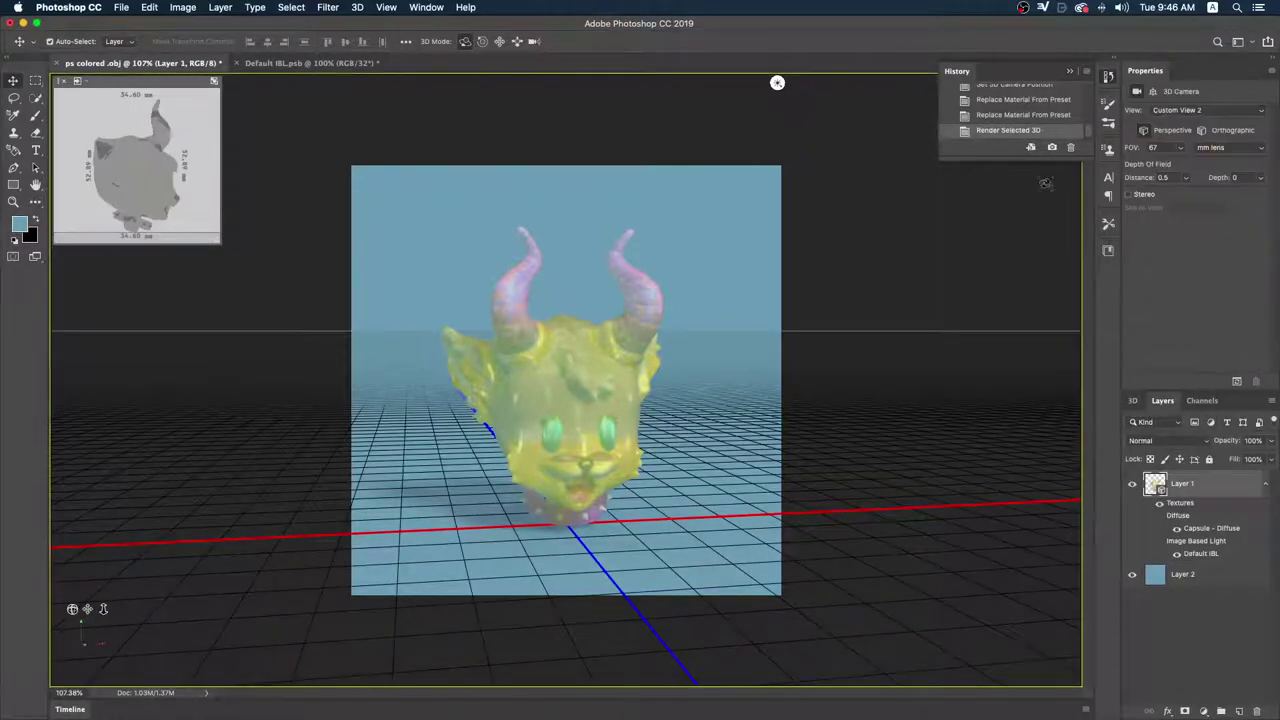
- Step back in History to the original orange textured material and show the 3D scene list
{"action": "left_click", "coordinate": [1037, 88]}
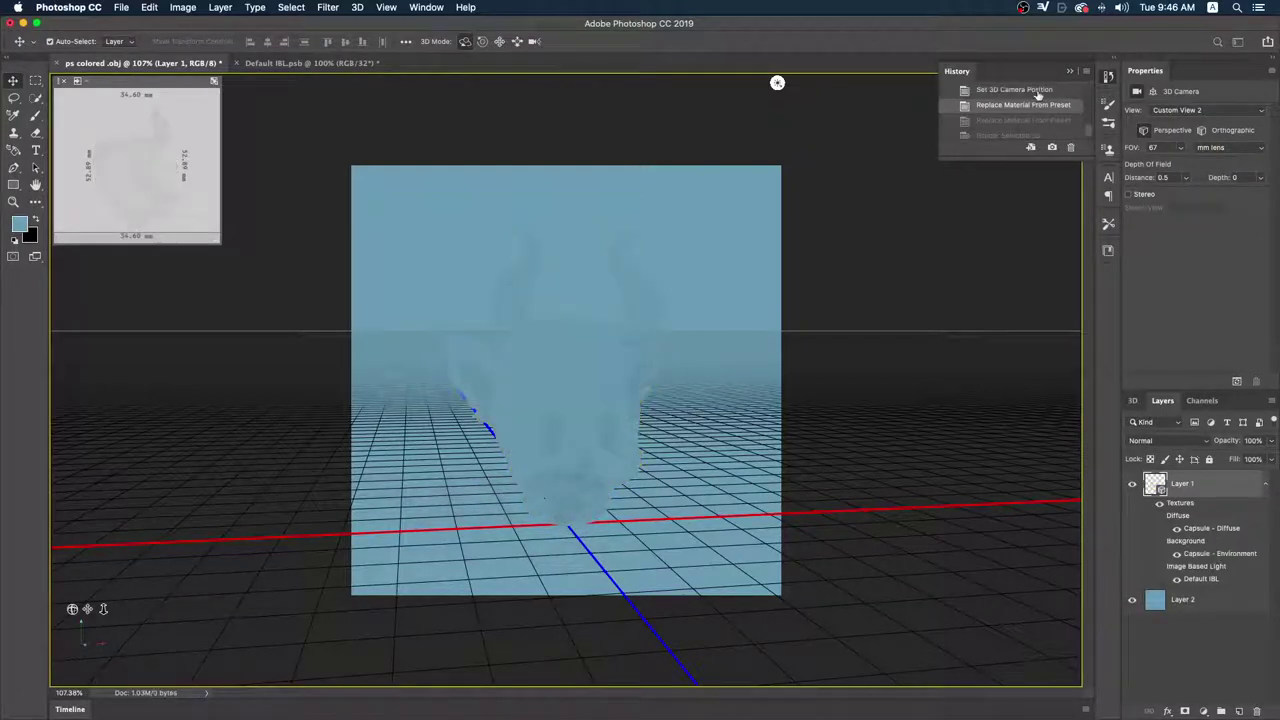
{"action": "left_click", "coordinate": [1037, 90]}
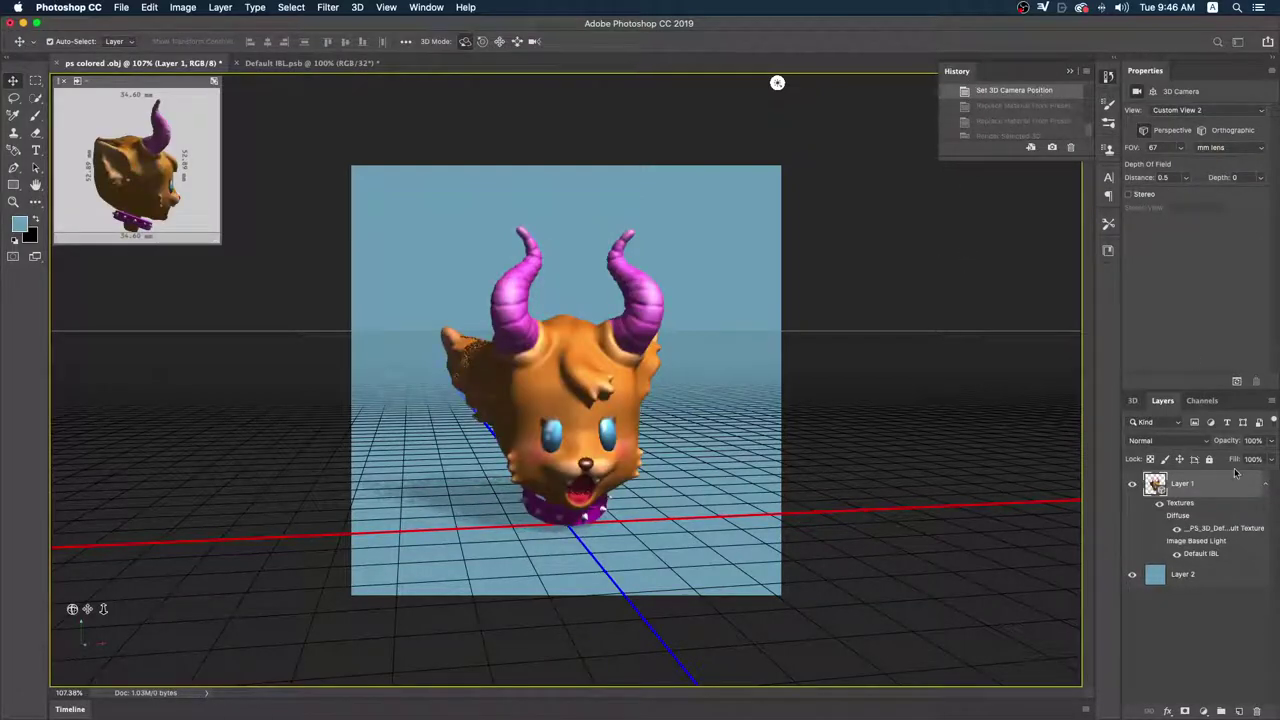
{"action": "left_click", "coordinate": [1133, 400]}
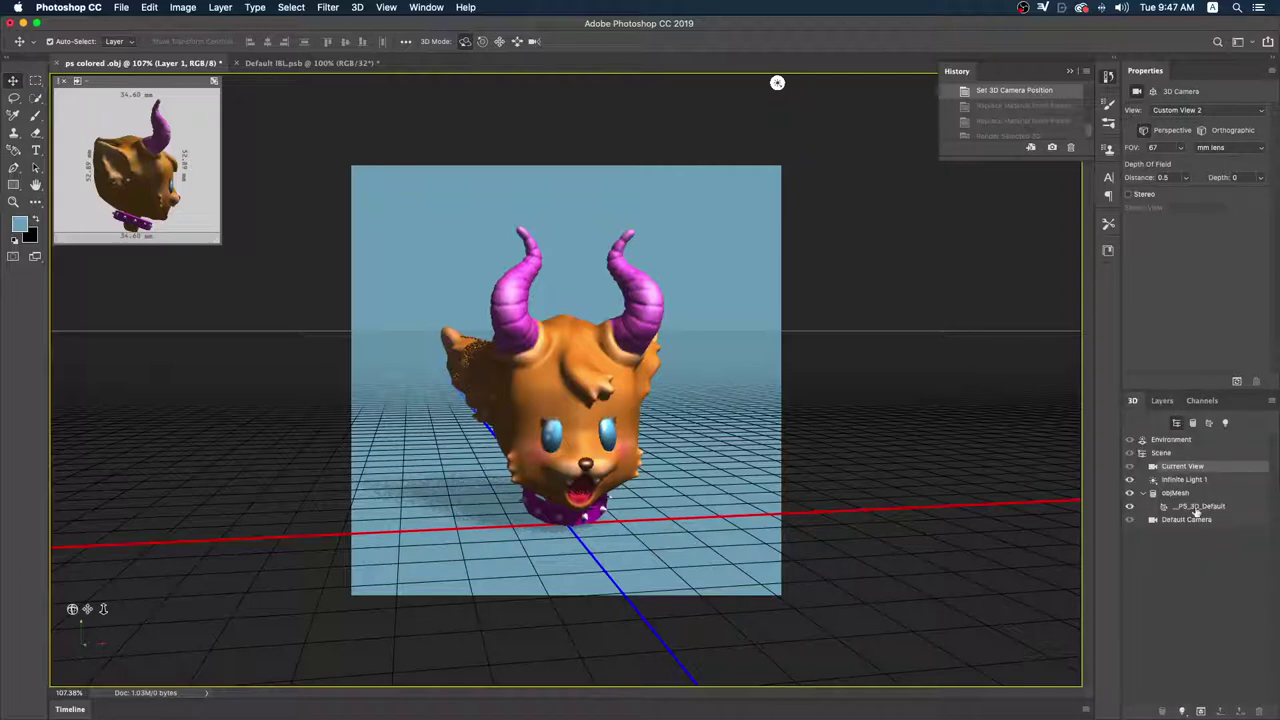
- Orbit the camera, set depth-of-field distance to 0.54 and field of view to 78
{"action": "left_click_drag", "start_coordinate": [720, 423], "coordinate": [1040, 357]}
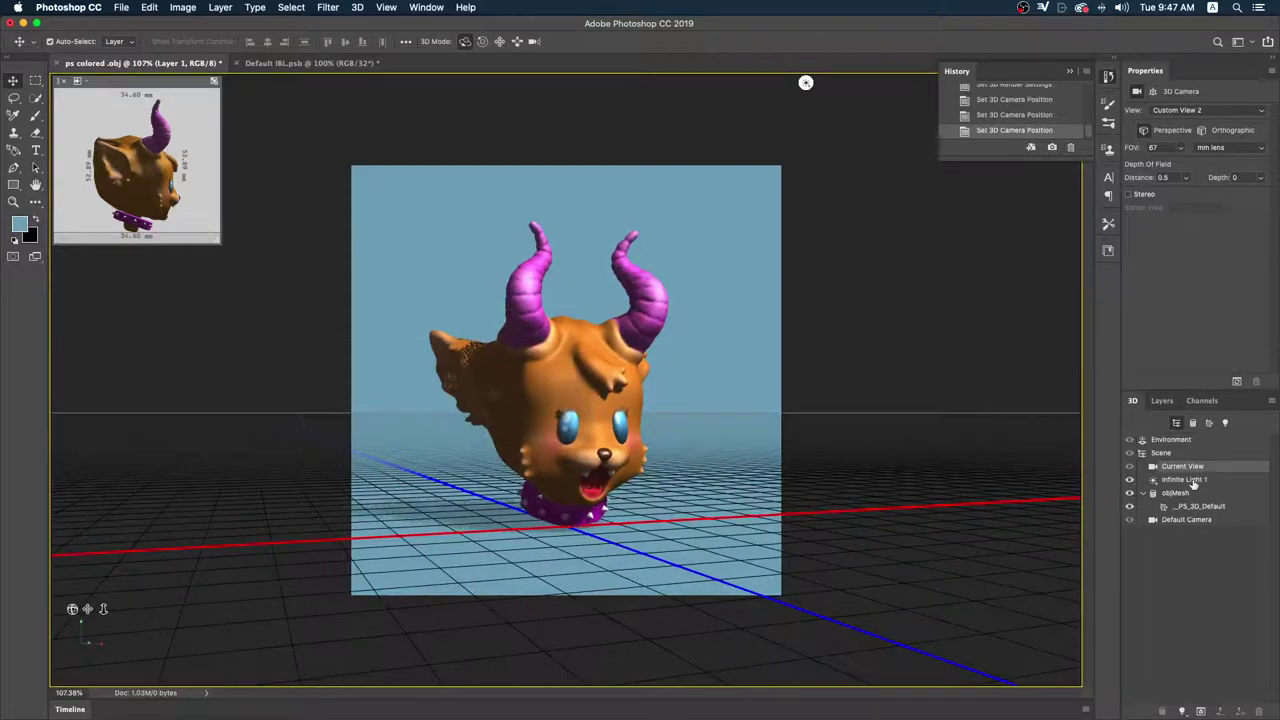
{"action": "left_click", "coordinate": [1195, 470]}
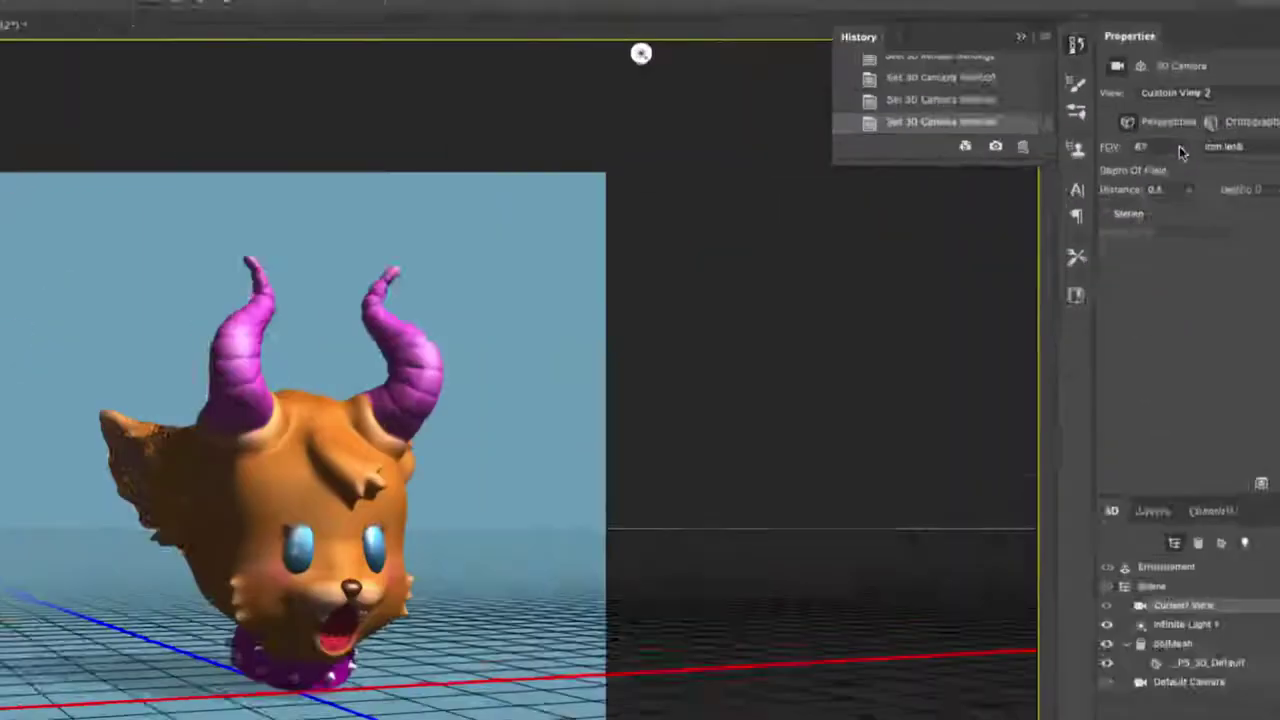
{"action": "mouse_move", "coordinate": [1185, 177]}
{"action": "left_mouse_down"}
{"action": "mouse_move", "coordinate": [1208, 194]}
{"action": "mouse_move", "coordinate": [1188, 193]}
{"action": "mouse_move", "coordinate": [1259, 194]}
{"action": "left_mouse_up"}
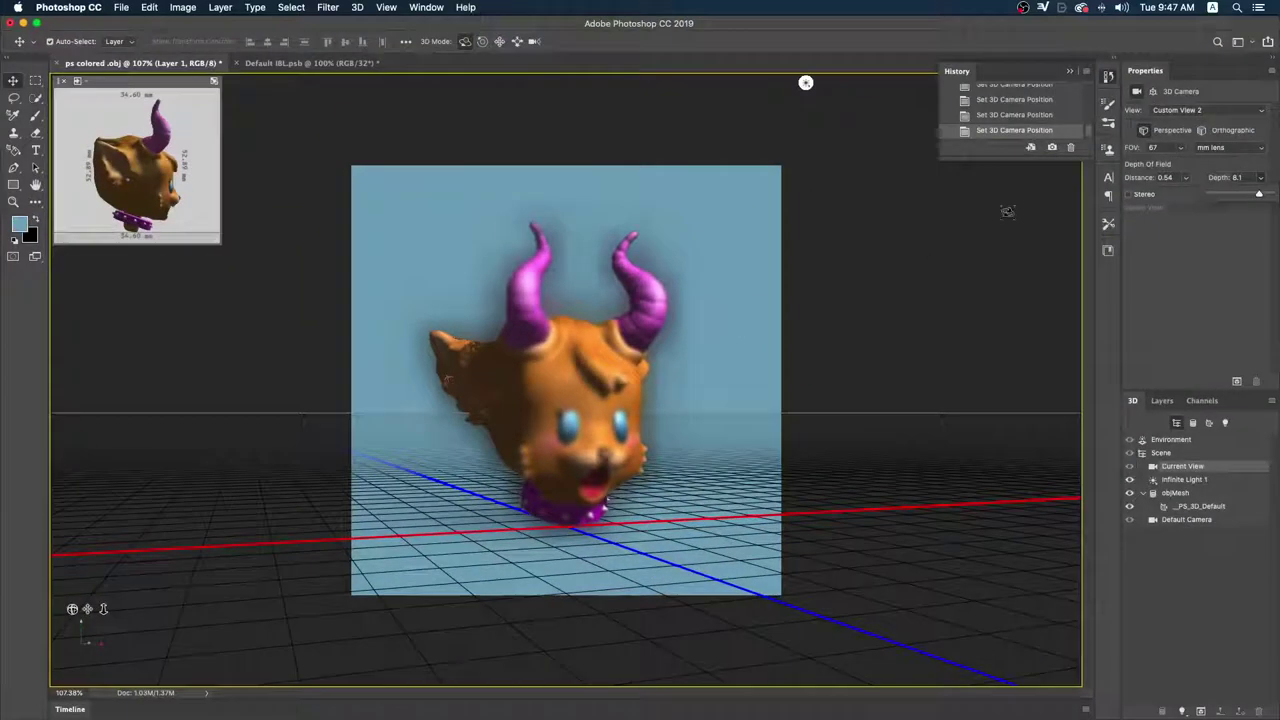
{"action": "left_click_drag", "start_coordinate": [1259, 194], "coordinate": [1190, 198]}
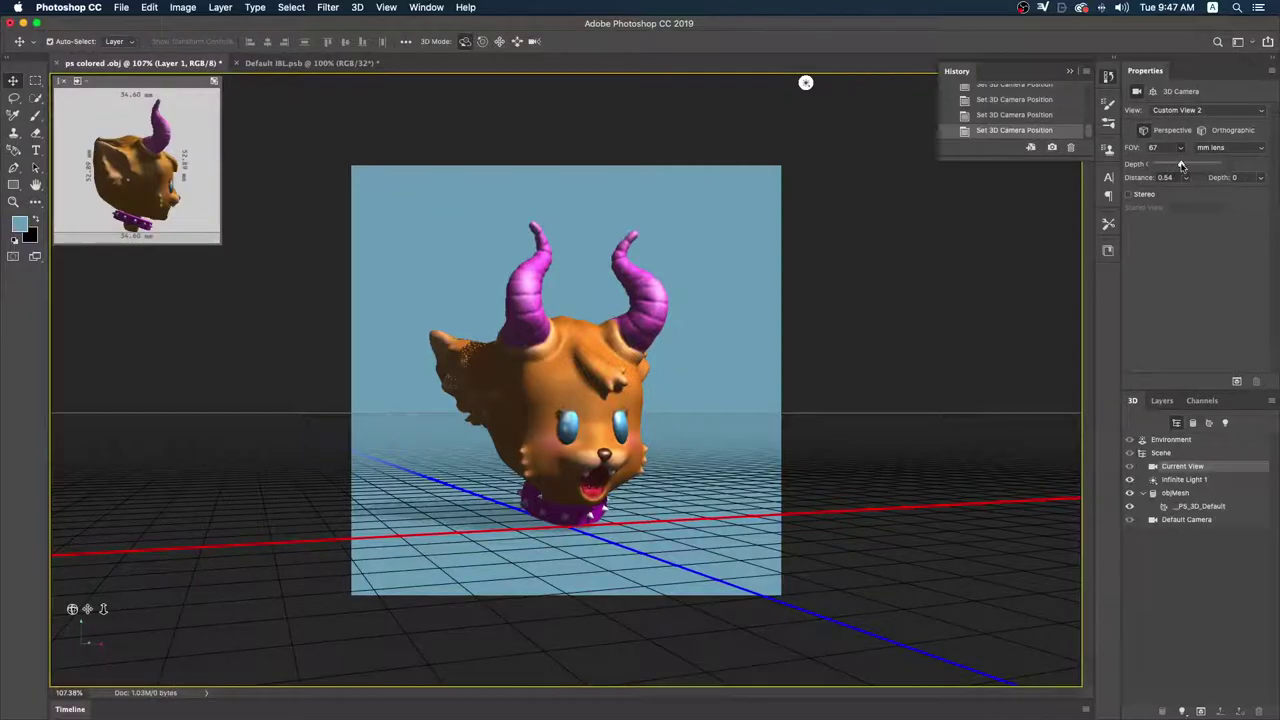
{"action": "left_click_drag", "start_coordinate": [1181, 165], "coordinate": [1177, 164]}
- Try vertical-degree field-of-view units, return to mm lens, and switch to orthographic projection
{"action": "left_click", "coordinate": [1236, 148]}
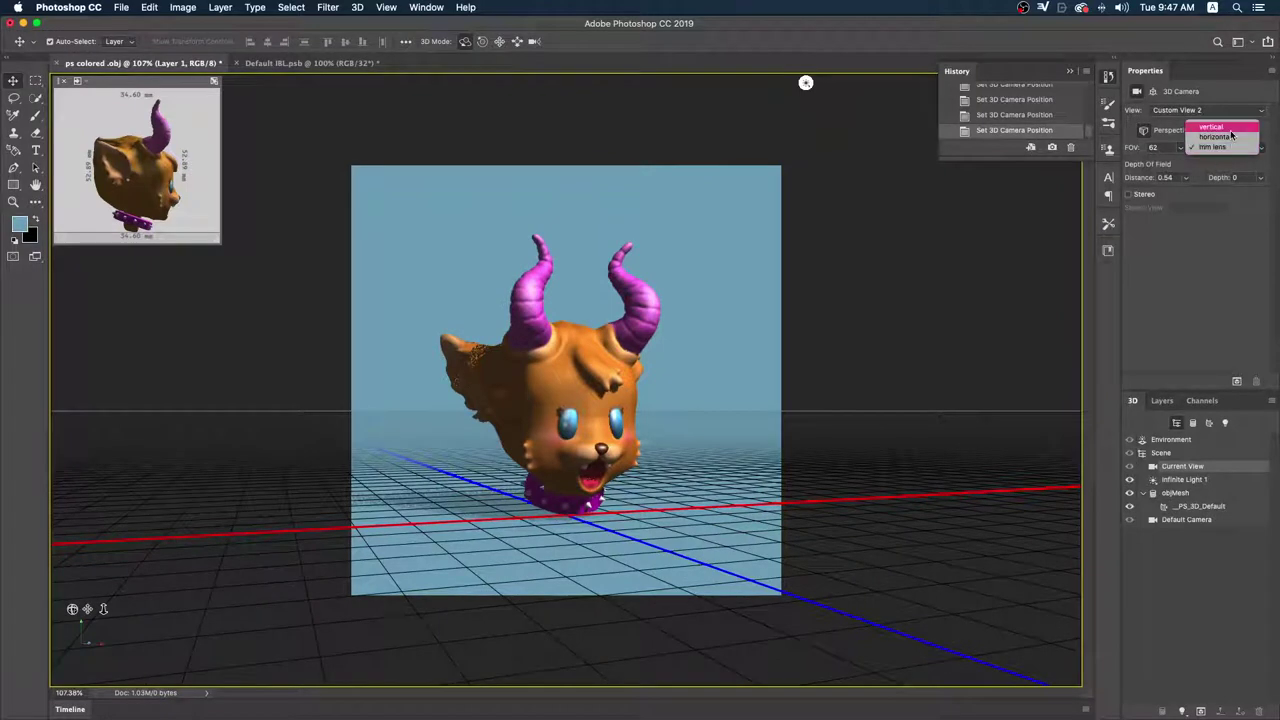
{"action": "left_click", "coordinate": [1222, 128]}
{"action": "left_click", "coordinate": [1205, 148]}
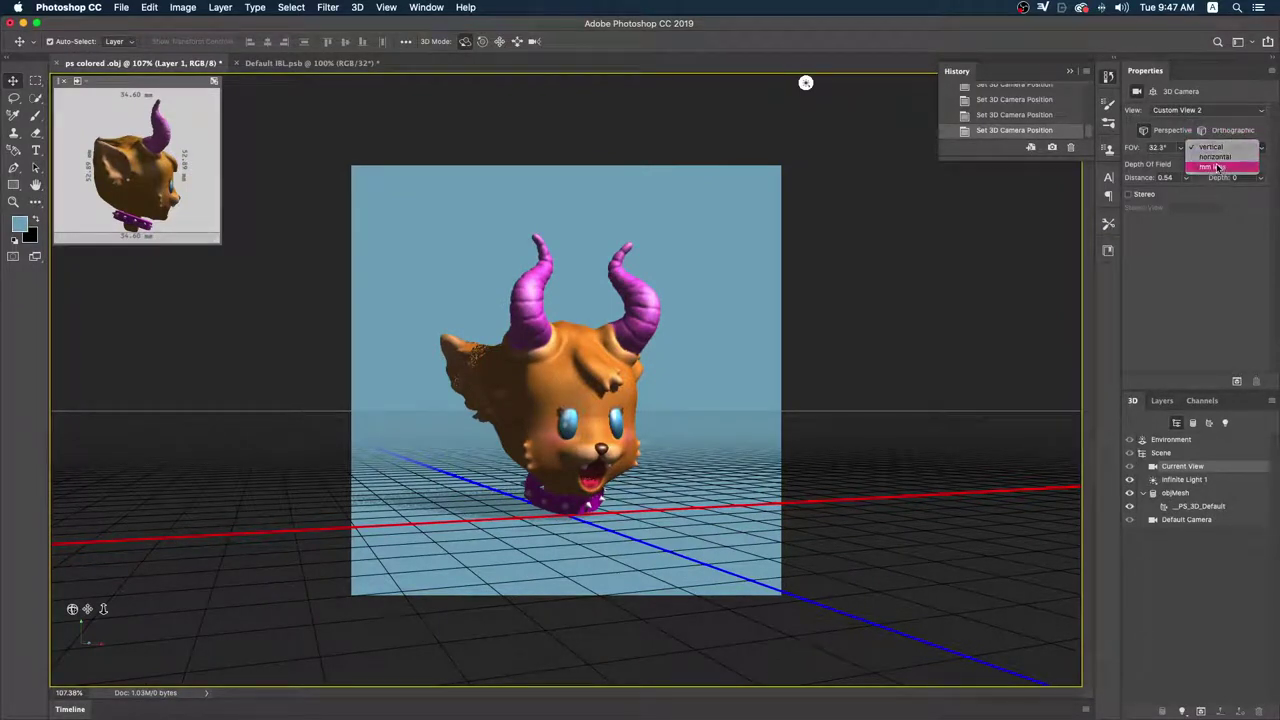
{"action": "left_click", "coordinate": [1218, 166]}
{"action": "left_click", "coordinate": [1206, 112]}
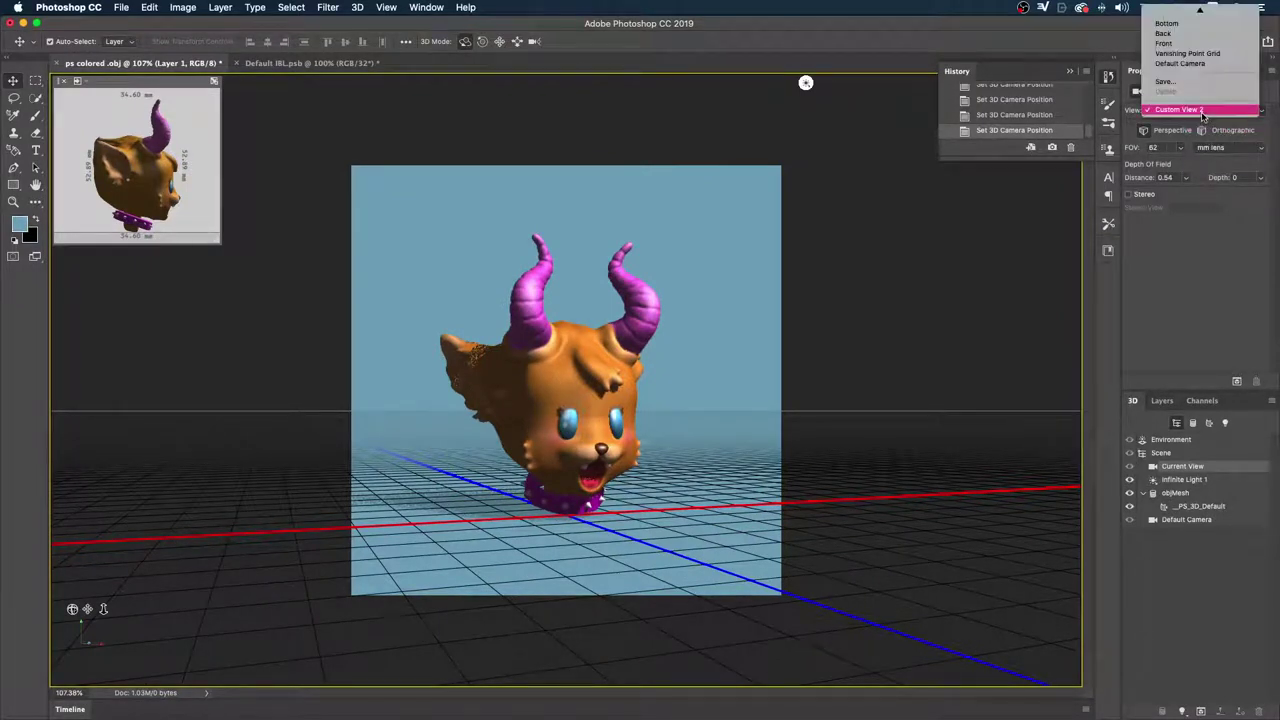
{"action": "left_click", "coordinate": [1185, 110]}
{"action": "left_click", "coordinate": [1202, 130]}
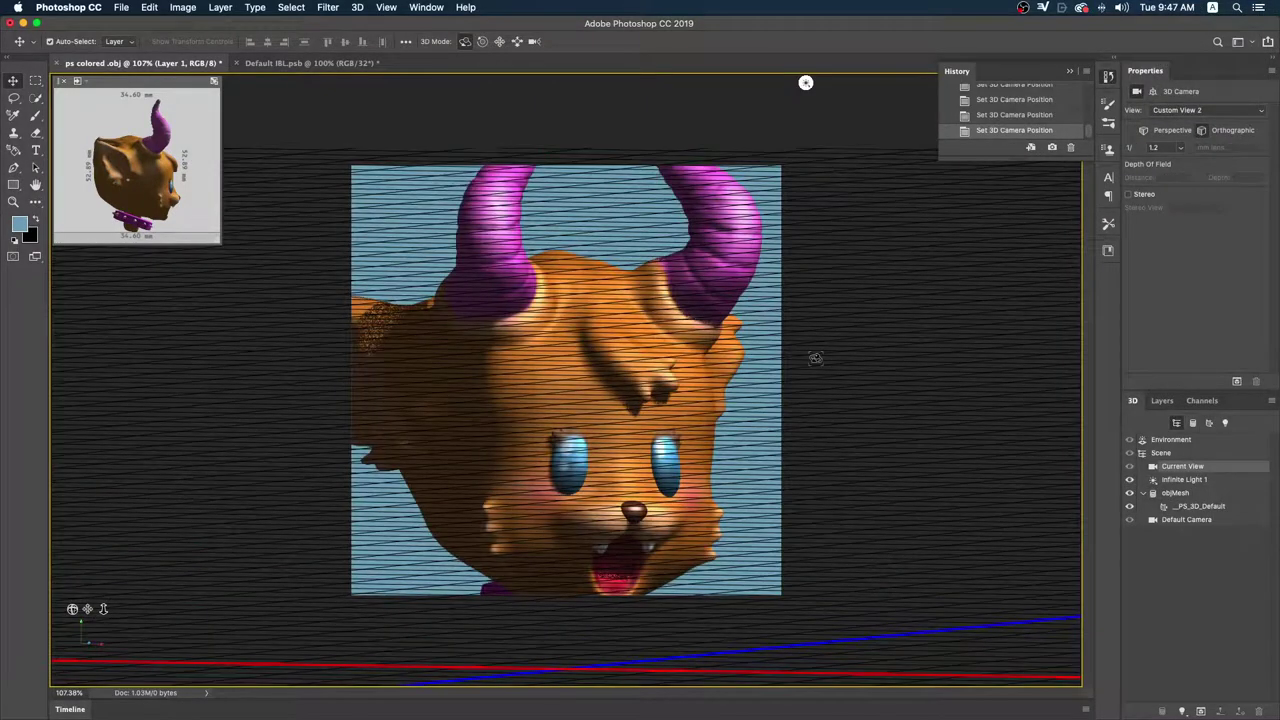
- Switch back to perspective and orbit and pan to a front view of the head
{"action": "mouse_move", "coordinate": [838, 368]}
{"action": "left_mouse_down"}
{"action": "mouse_move", "coordinate": [815, 370]}
{"action": "mouse_move", "coordinate": [837, 366]}
{"action": "left_mouse_up"}
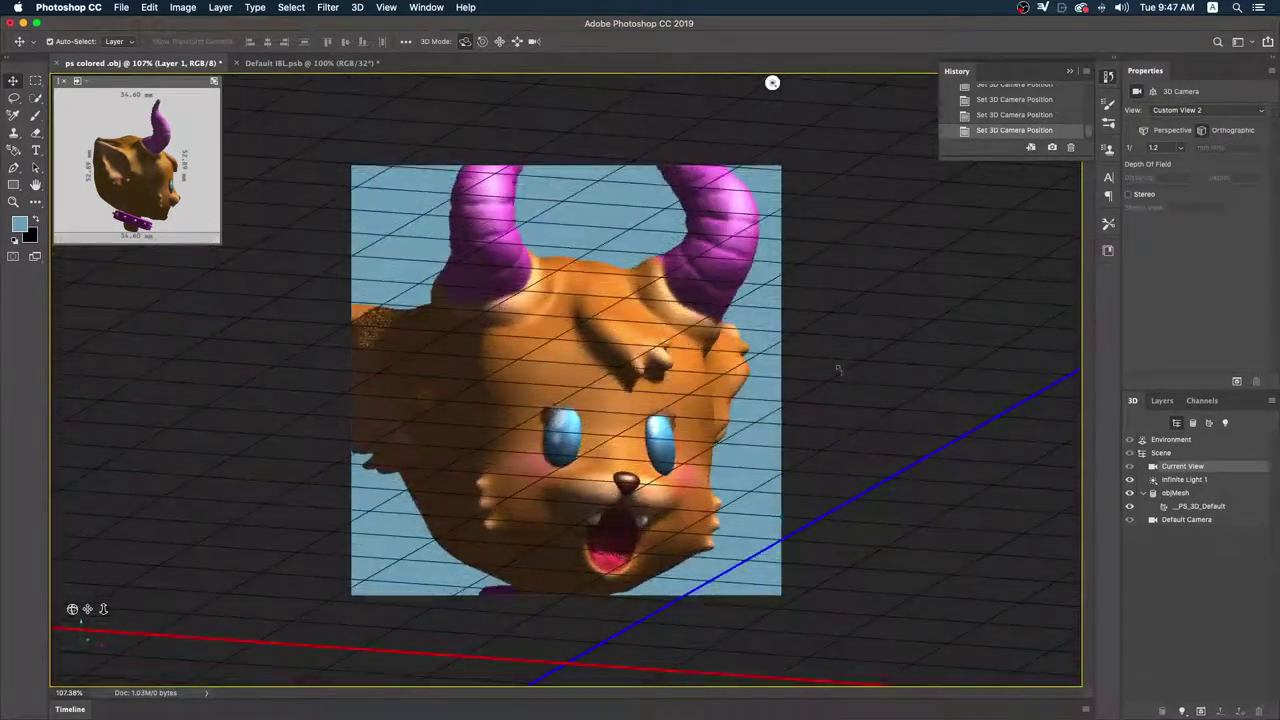
{"action": "left_click", "coordinate": [1144, 131]}
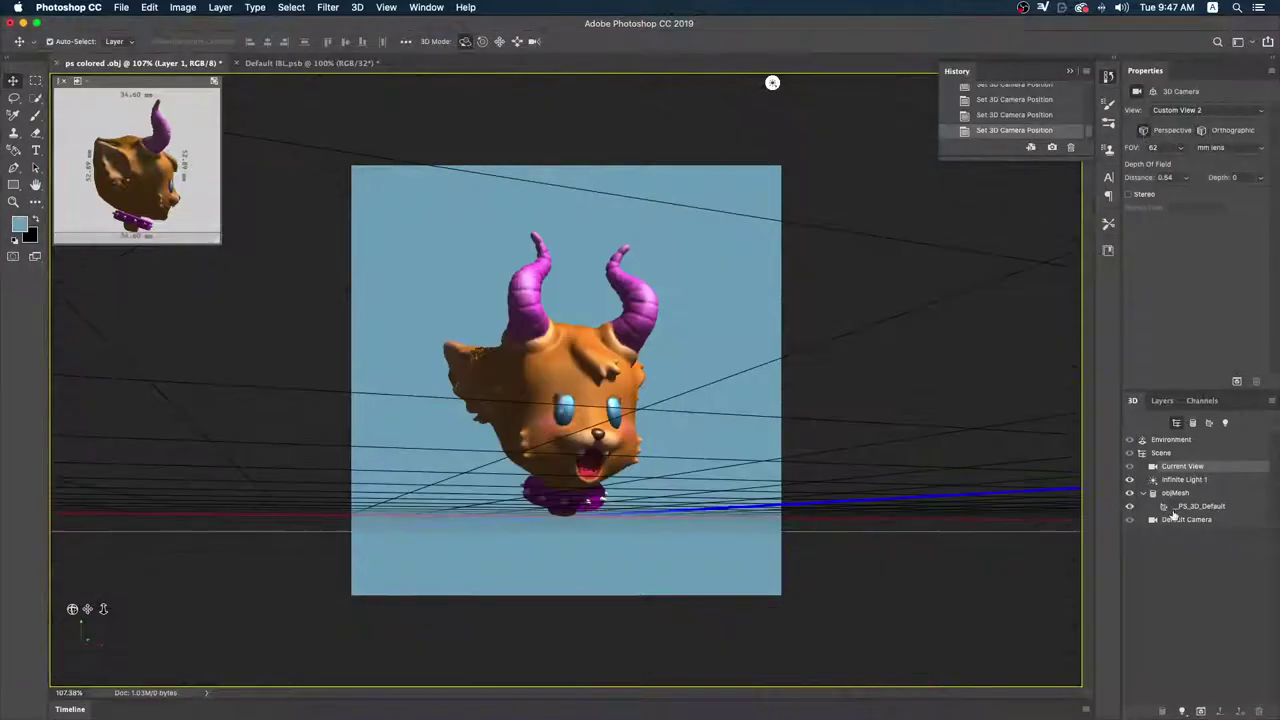
{"action": "left_click_drag", "start_coordinate": [801, 366], "coordinate": [736, 437]}
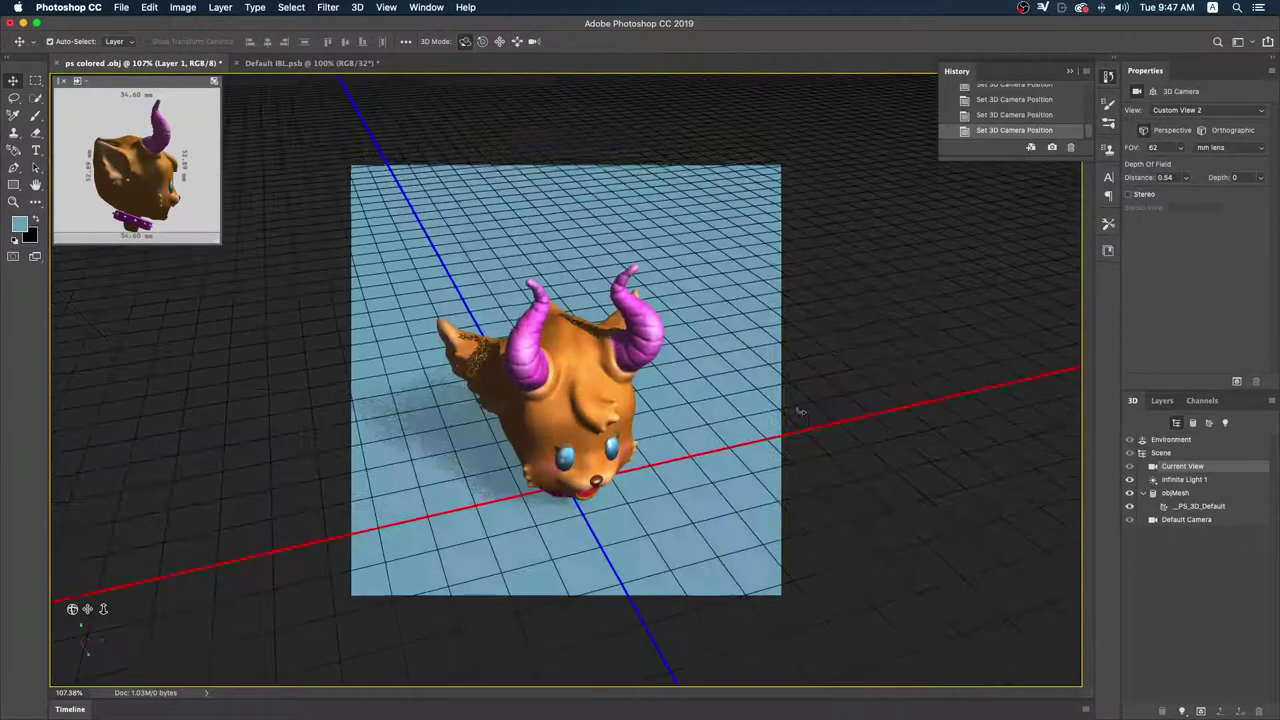
{"action": "left_click_drag", "start_coordinate": [734, 385], "coordinate": [707, 421]}
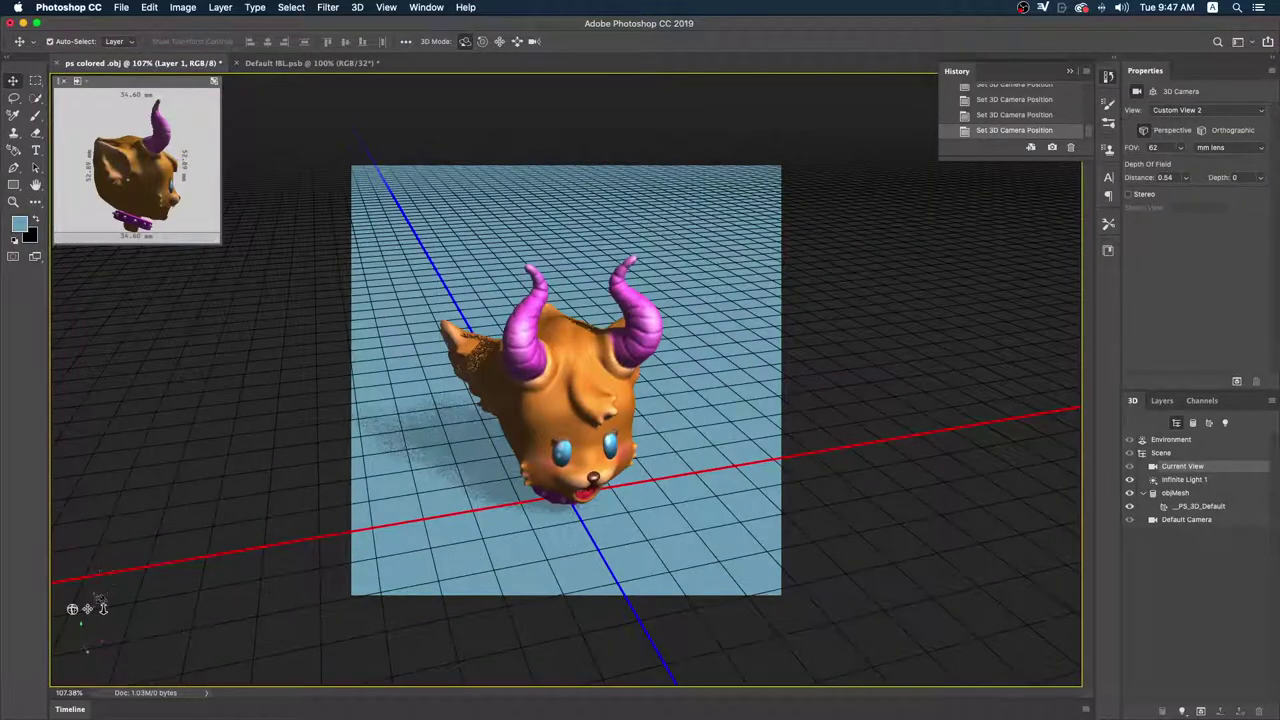
{"action": "left_click_drag", "start_coordinate": [88, 608], "coordinate": [808, 503]}
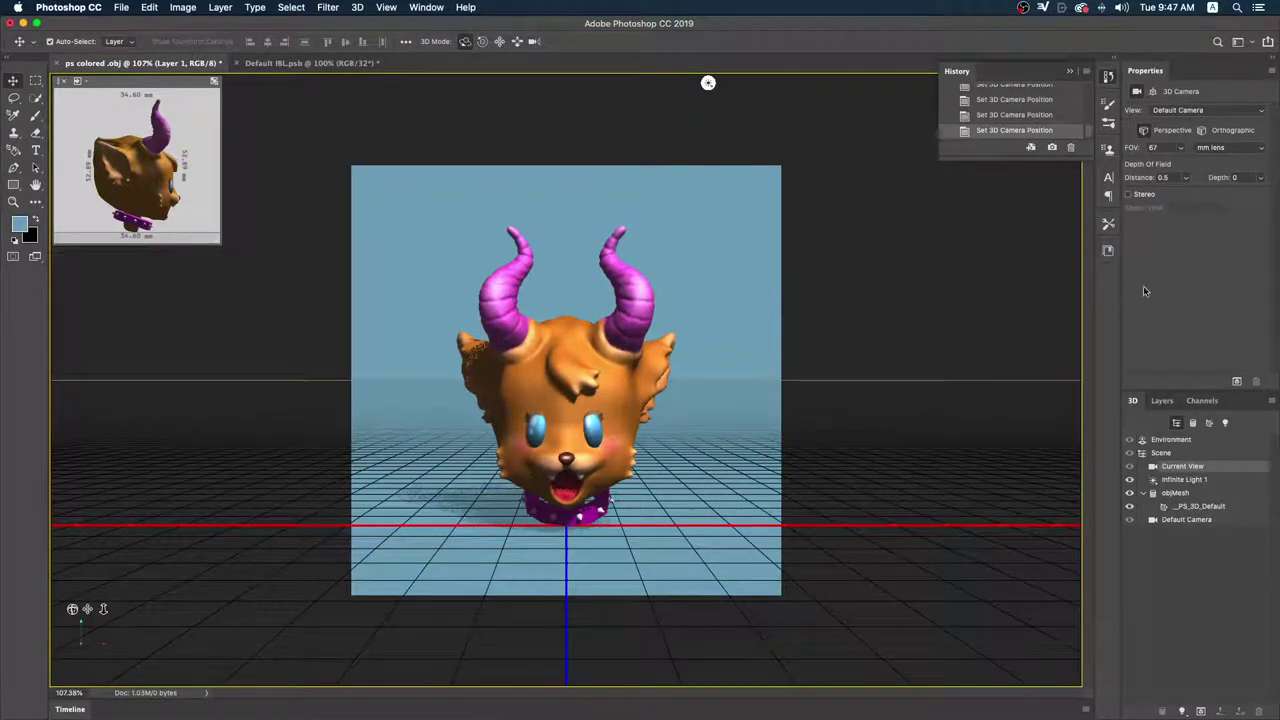
- Aim Infinite Light 1 from the upper left, then select background Layer 2
{"action": "left_click", "coordinate": [709, 82]}
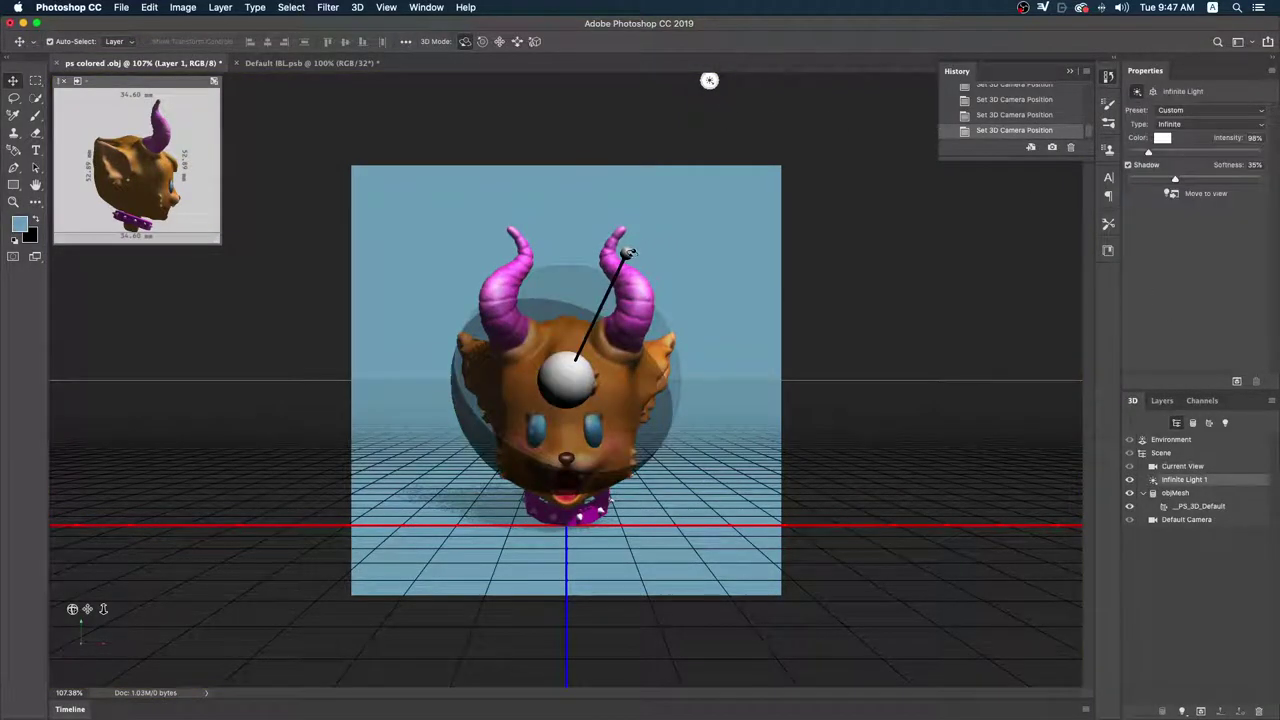
{"action": "mouse_move", "coordinate": [656, 230]}
{"action": "left_mouse_down"}
{"action": "mouse_move", "coordinate": [666, 211]}
{"action": "mouse_move", "coordinate": [502, 386]}
{"action": "mouse_move", "coordinate": [514, 334]}
{"action": "left_mouse_up"}
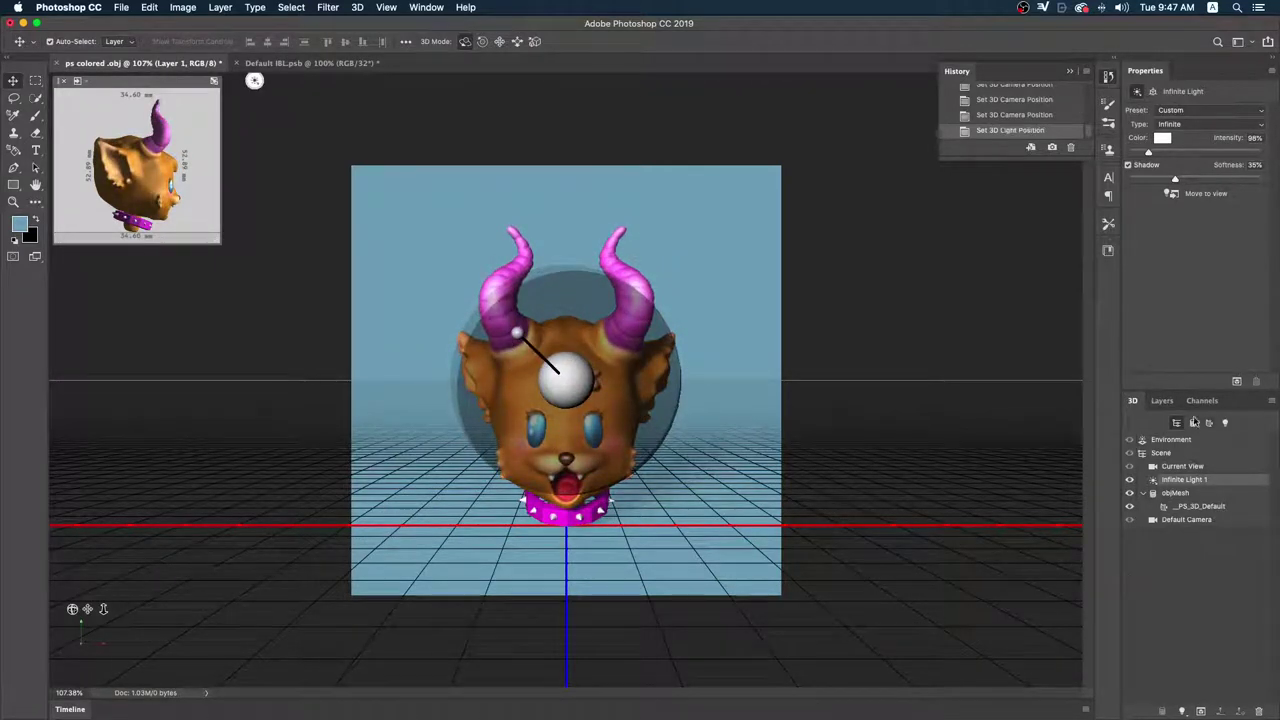
{"action": "left_click", "coordinate": [1162, 400]}
{"action": "left_click", "coordinate": [1205, 574]}
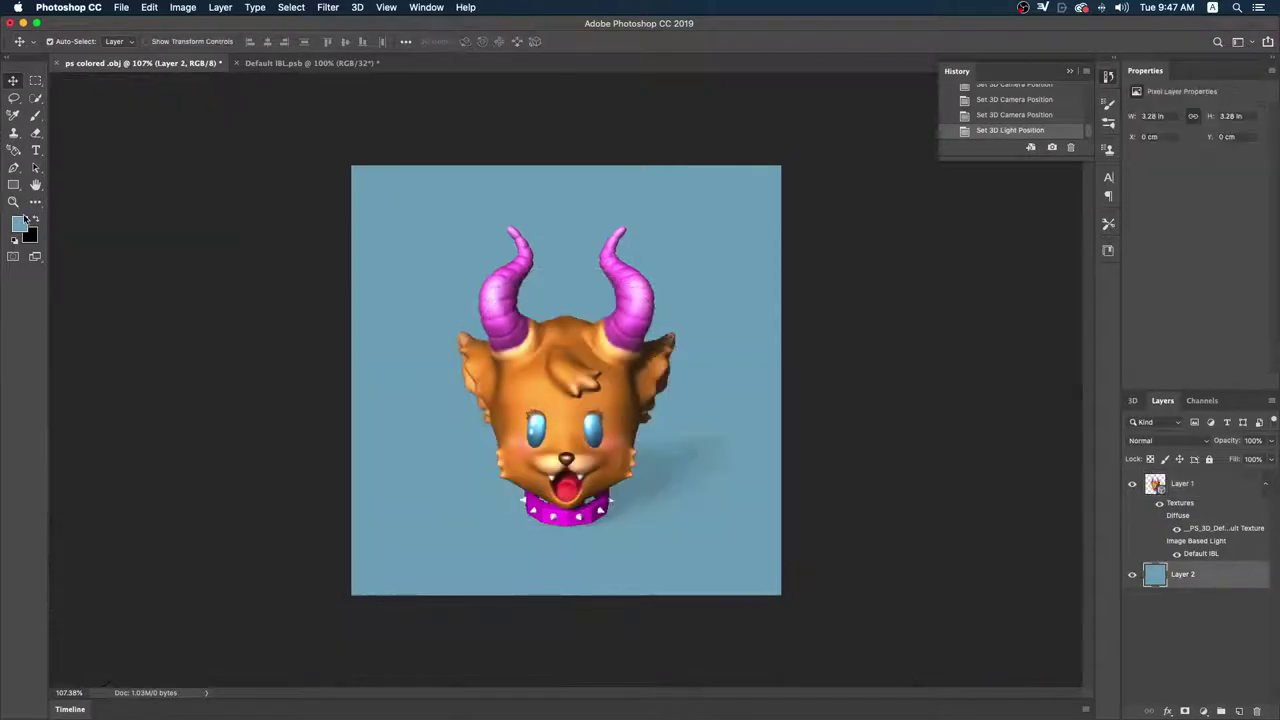
- Fill Layer 2 behind the creature with the pale blue c8e7f7 (RGB 200, 231, 247)
{"action": "left_click", "coordinate": [24, 218]}
{"action": "left_click_drag", "start_coordinate": [529, 297], "coordinate": [501, 261]}
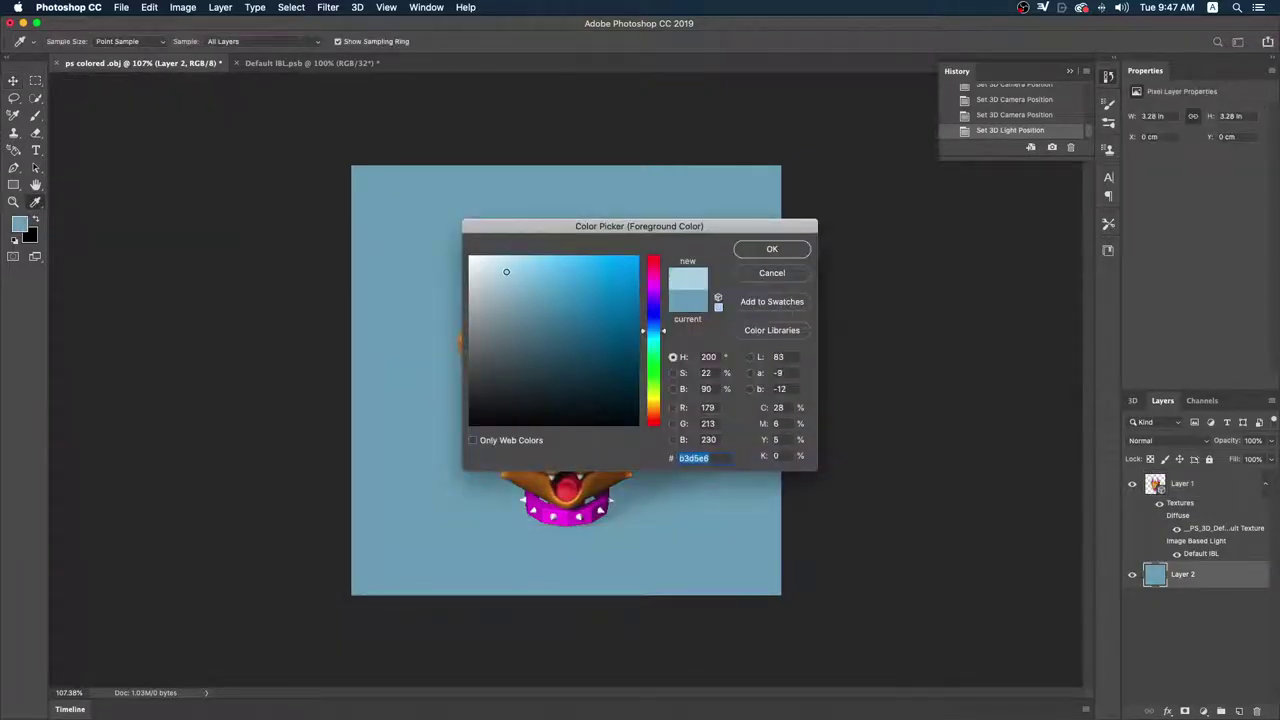
{"action": "left_click", "coordinate": [758, 251]}
{"action": "key", "text": "alt+BackSpace"}
{"action": "key", "text": "v"}
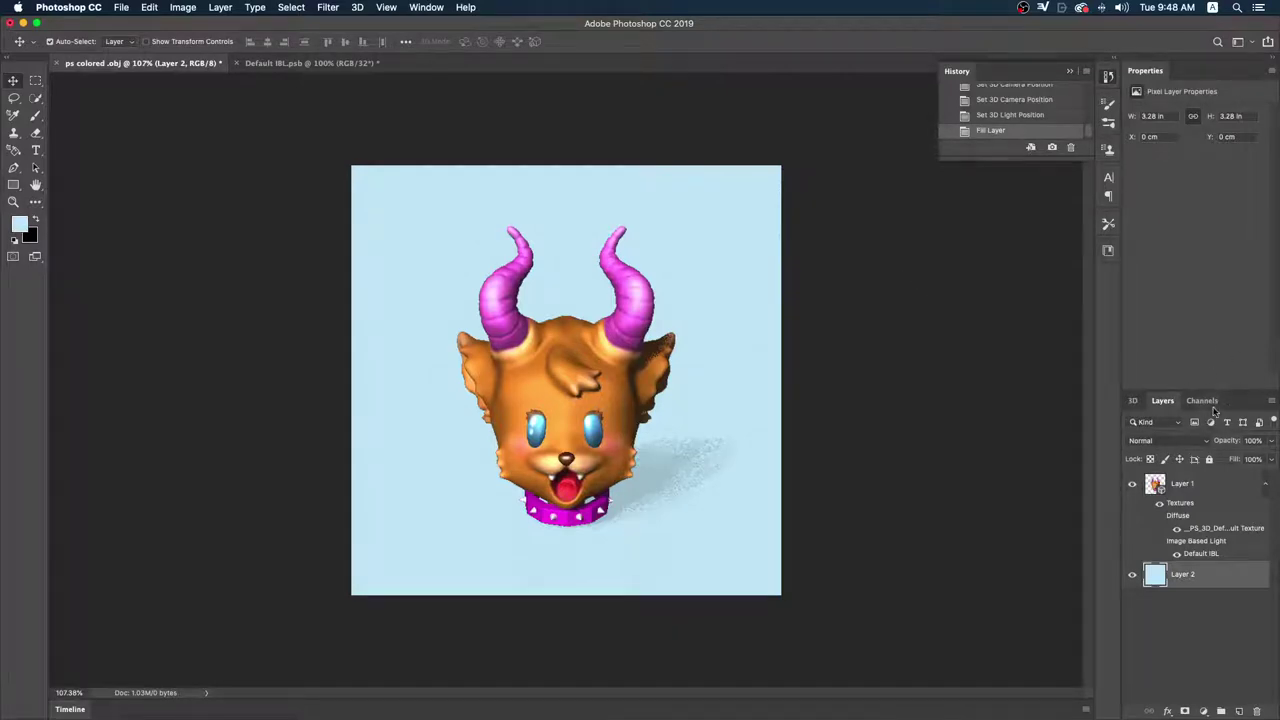
{"action": "left_click", "coordinate": [1194, 488]}
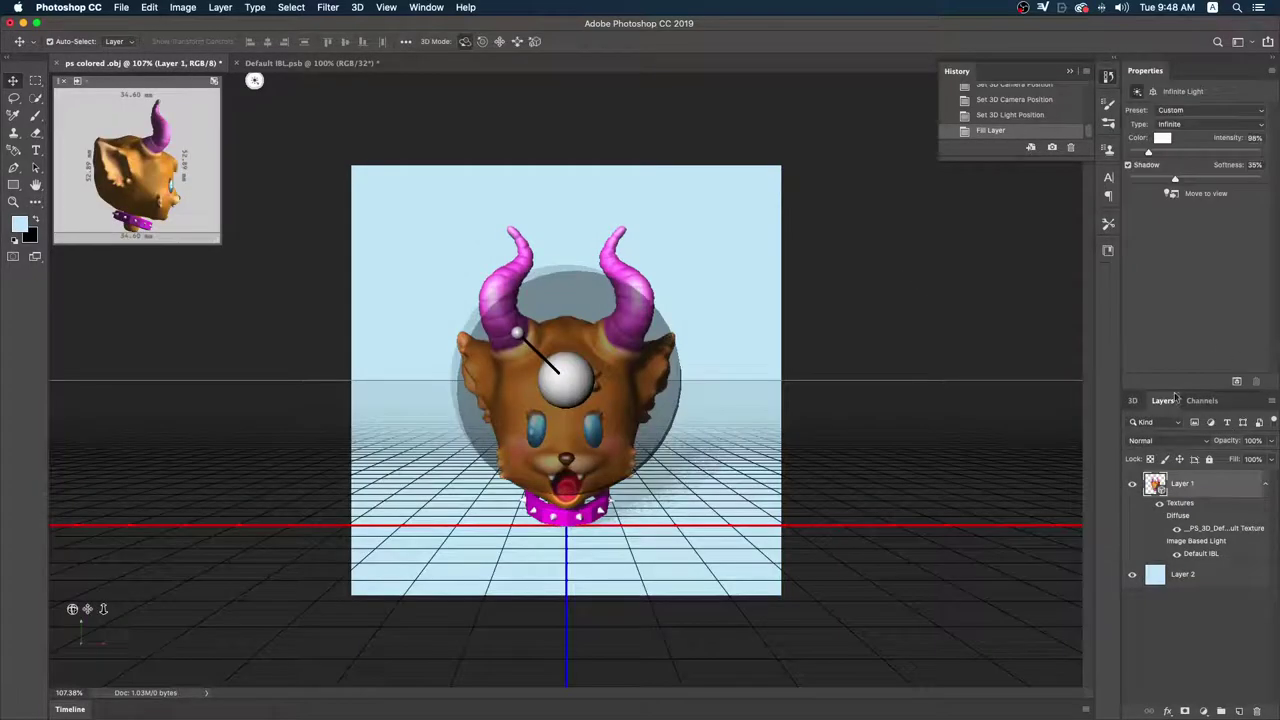
- Ray-trace Layer 1's 3D horned head using the Render button in Properties
{"action": "left_click", "coordinate": [1237, 381]}
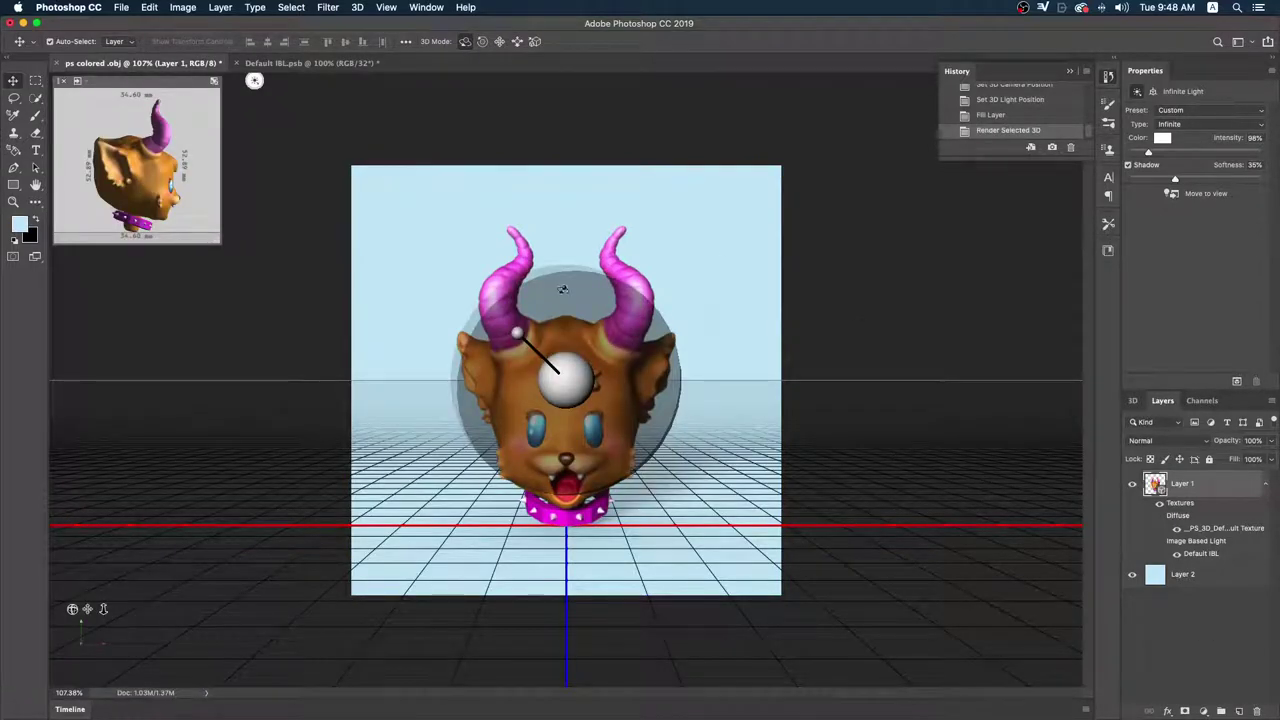
{"action": "left_click", "coordinate": [304, 7]}
{"action": "mouse_move", "coordinate": [327, 7]}
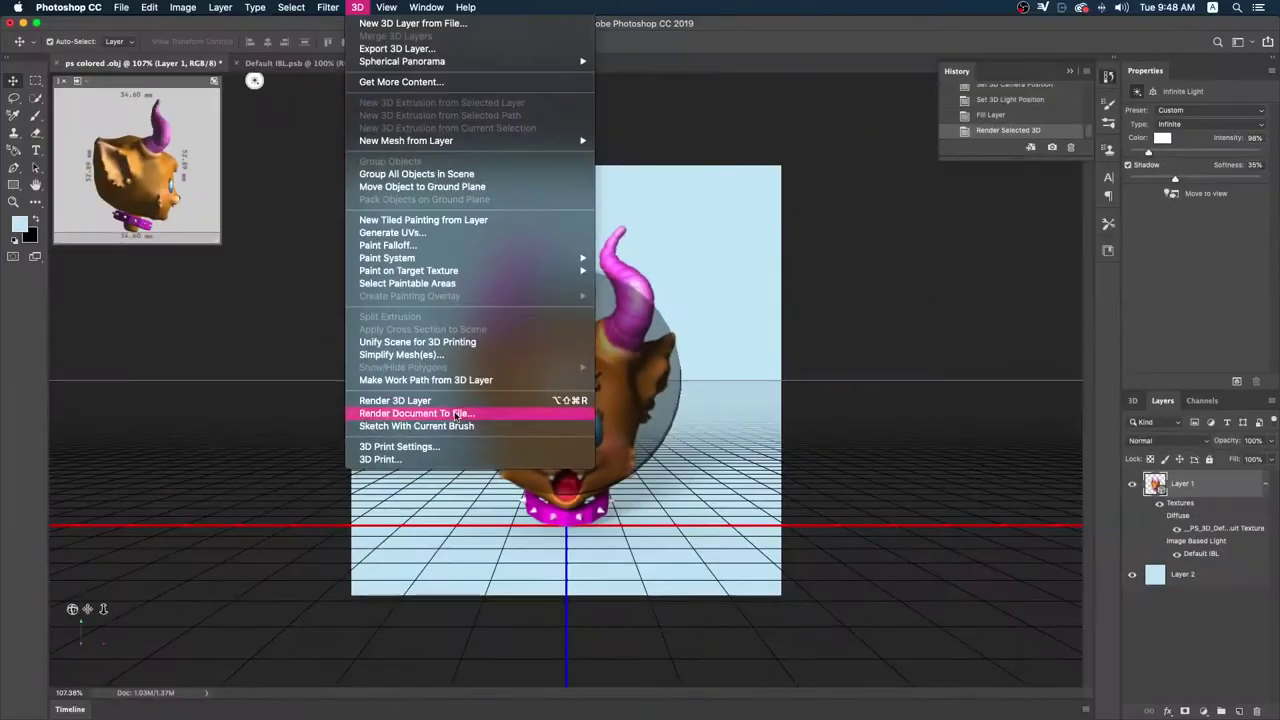
{"action": "left_click", "coordinate": [455, 414]}
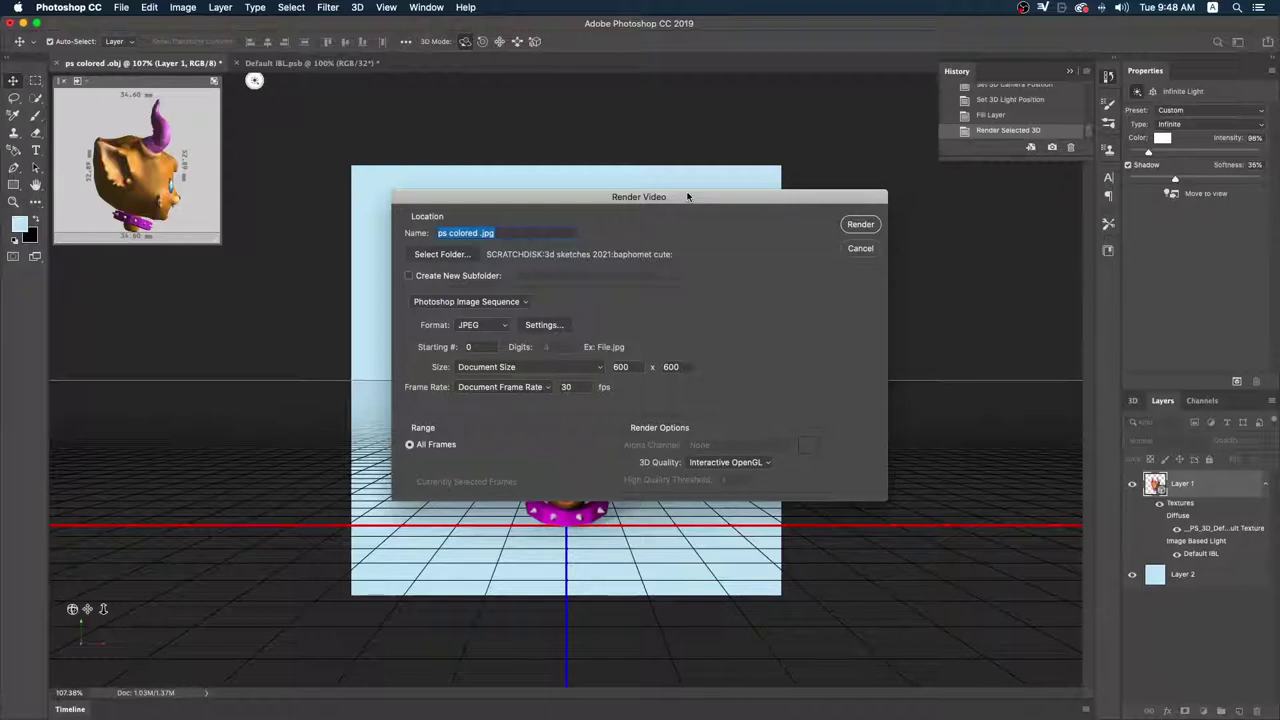
{"action": "left_click", "coordinate": [860, 248]}
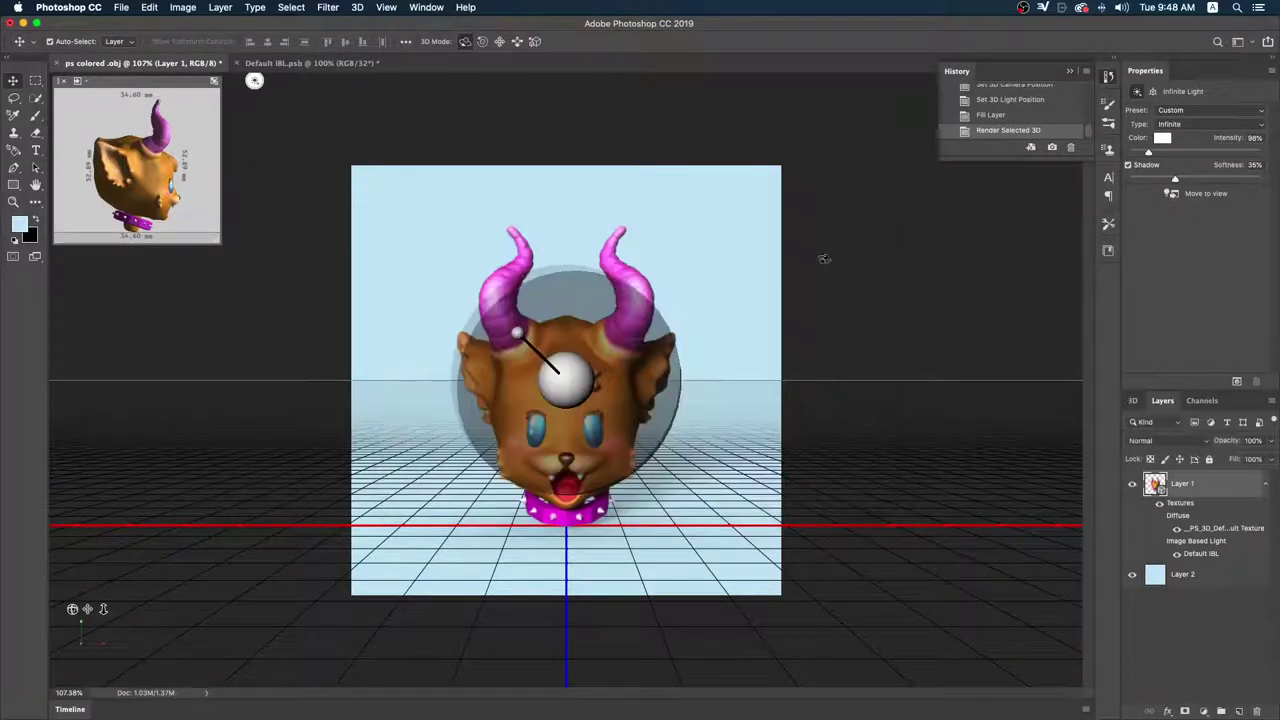
- Save As 'sample 3d layer' in Photoshop format on the Desktop, keeping Maximize Compatibility
{"action": "left_click", "coordinate": [121, 7]}
{"action": "left_click", "coordinate": [122, 134]}
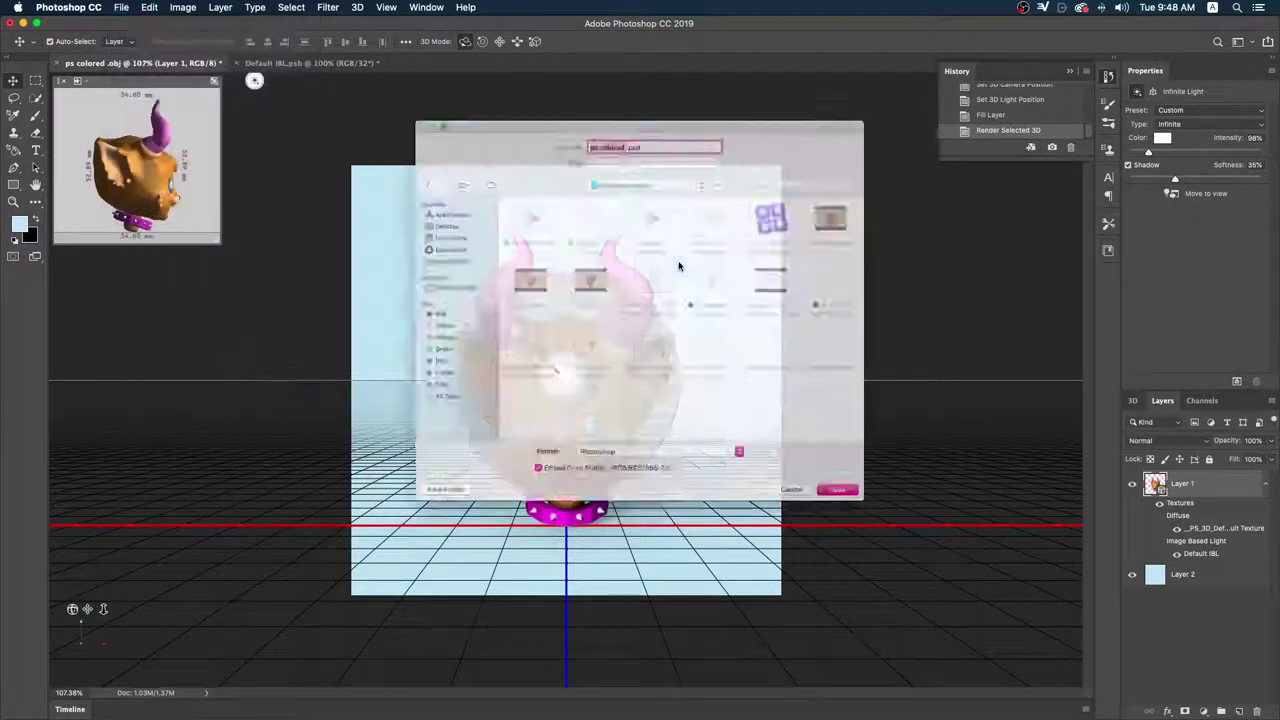
{"action": "type", "text": "s"}
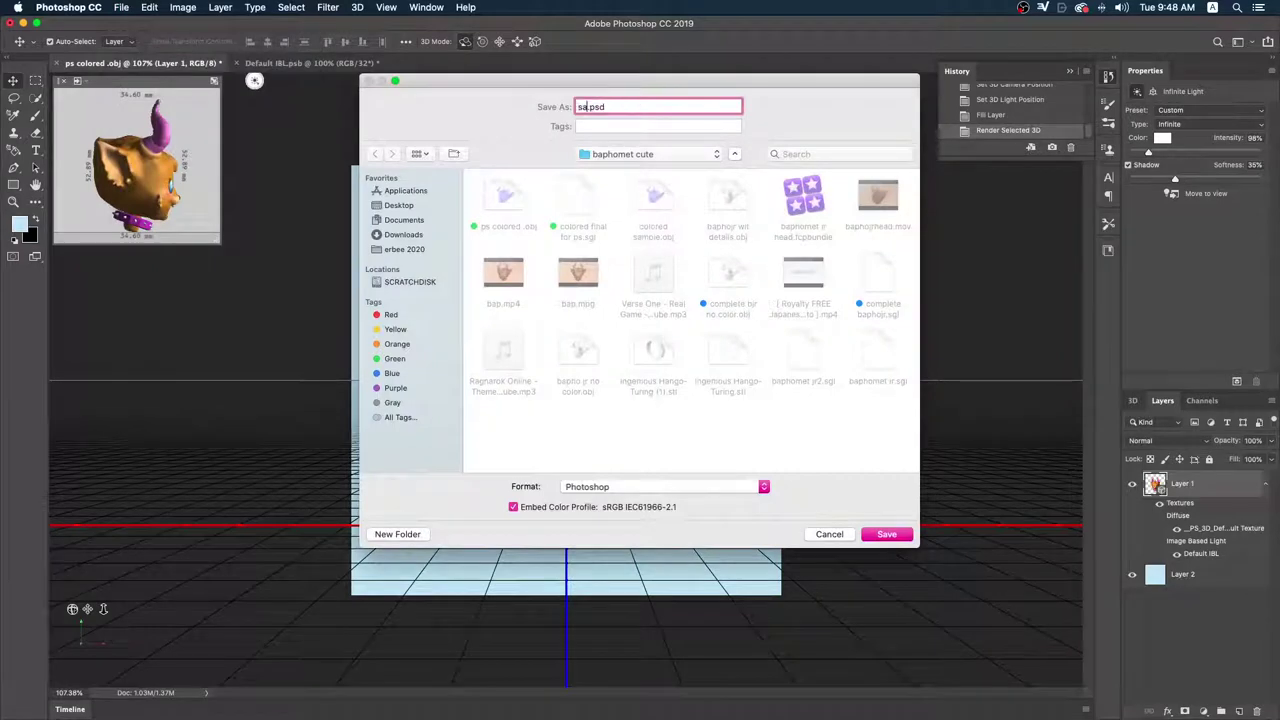
{"action": "type", "text": "ample 3d "}
{"action": "type", "text": "layer"}
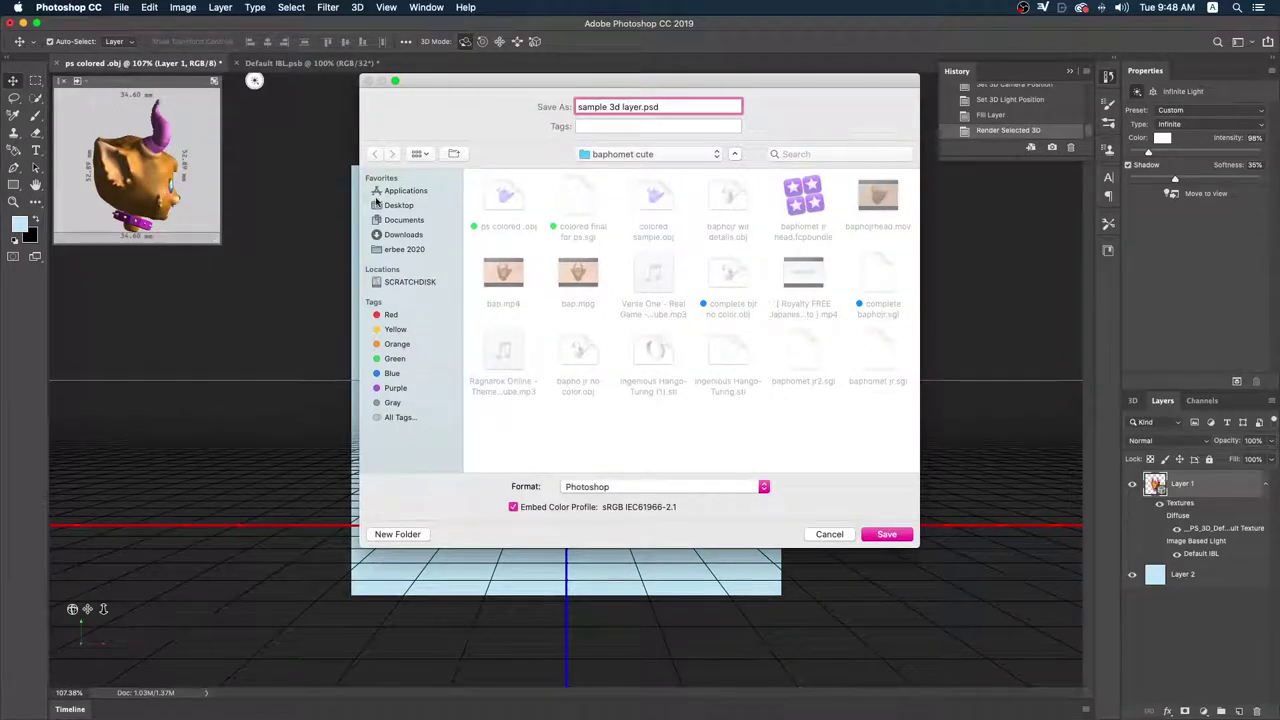
{"action": "left_click", "coordinate": [396, 205]}
{"action": "left_click", "coordinate": [888, 535]}
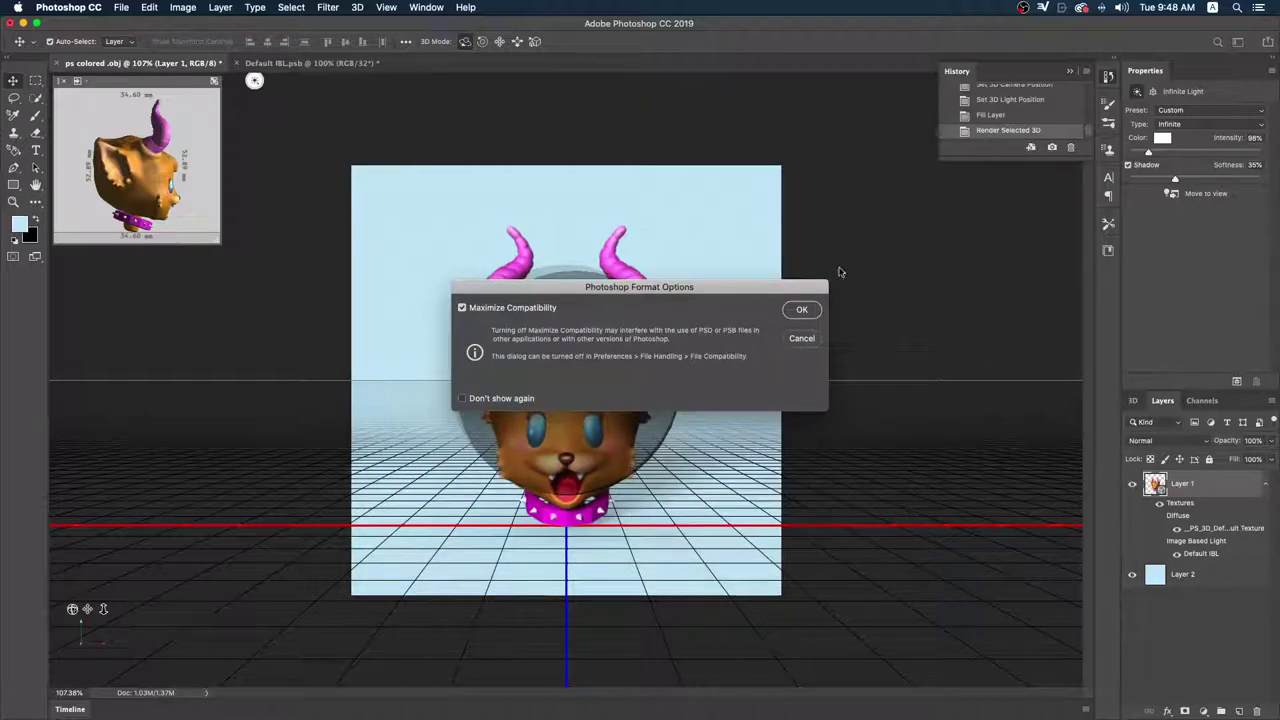
{"action": "left_click", "coordinate": [803, 310]}
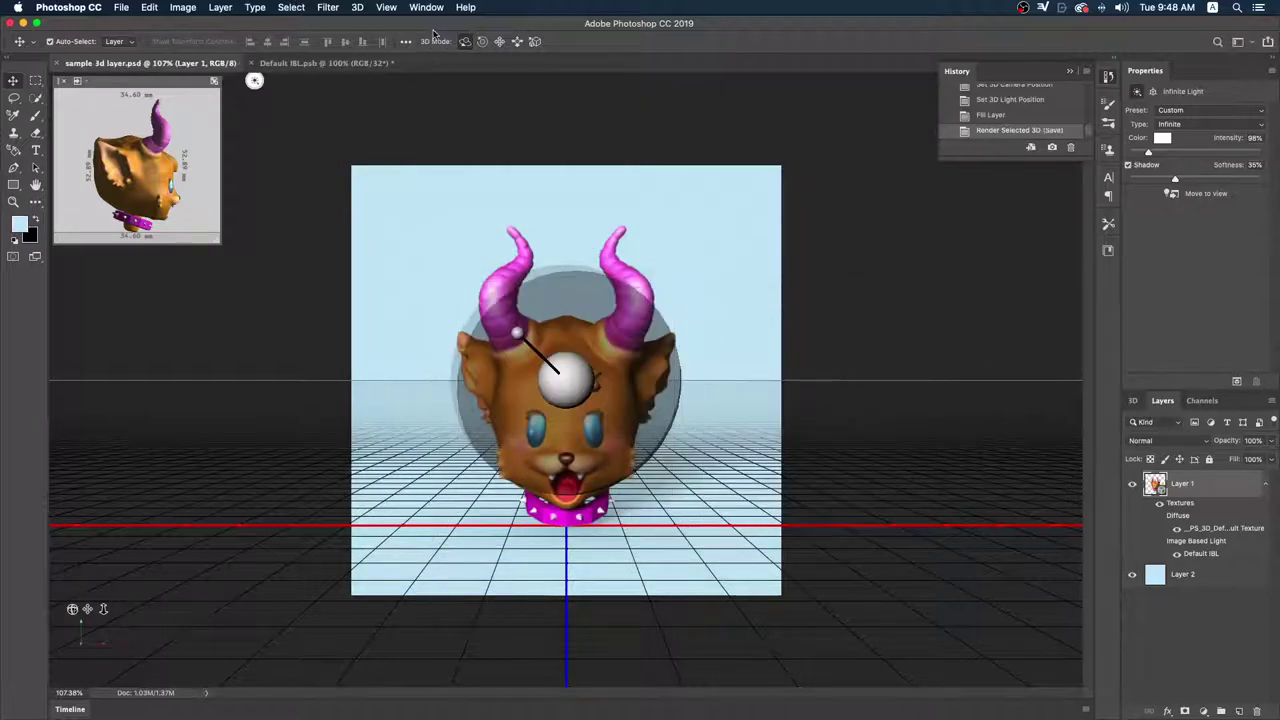
{"action": "left_click", "coordinate": [386, 7]}
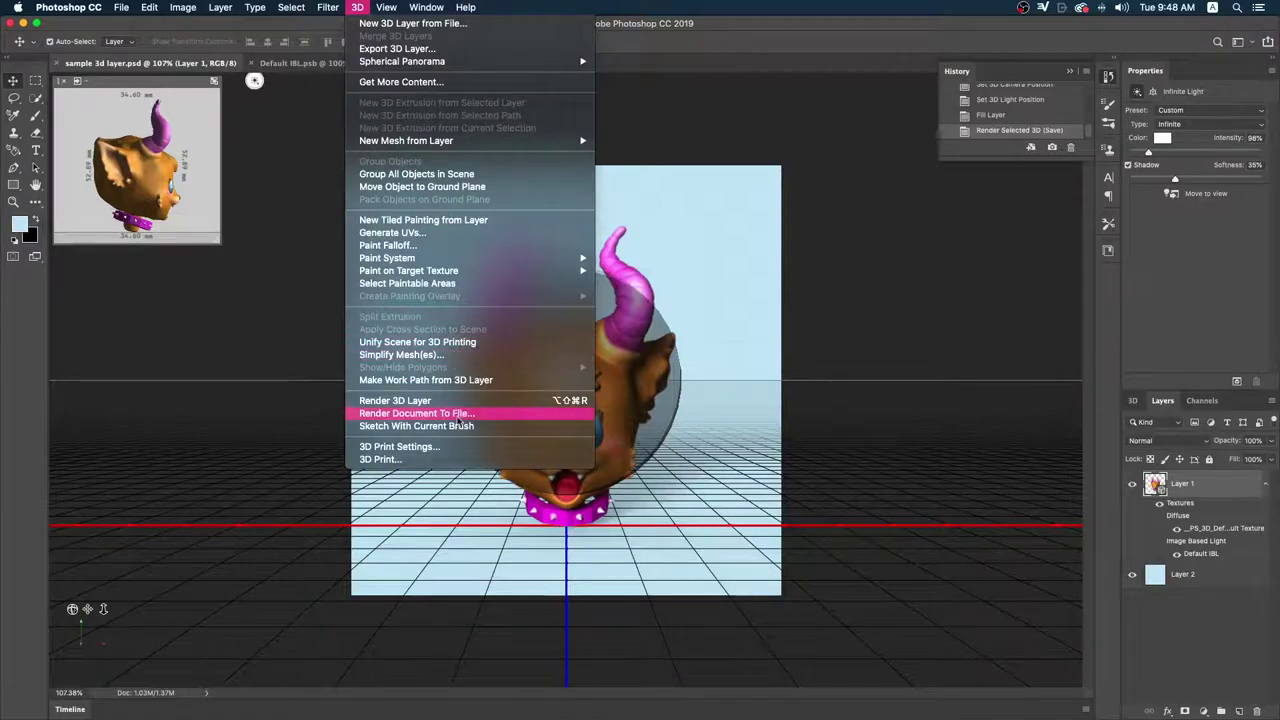
- Render Document To File on the Desktop as baphocute, leaving 3D quality unchanged
{"action": "left_click", "coordinate": [458, 416]}
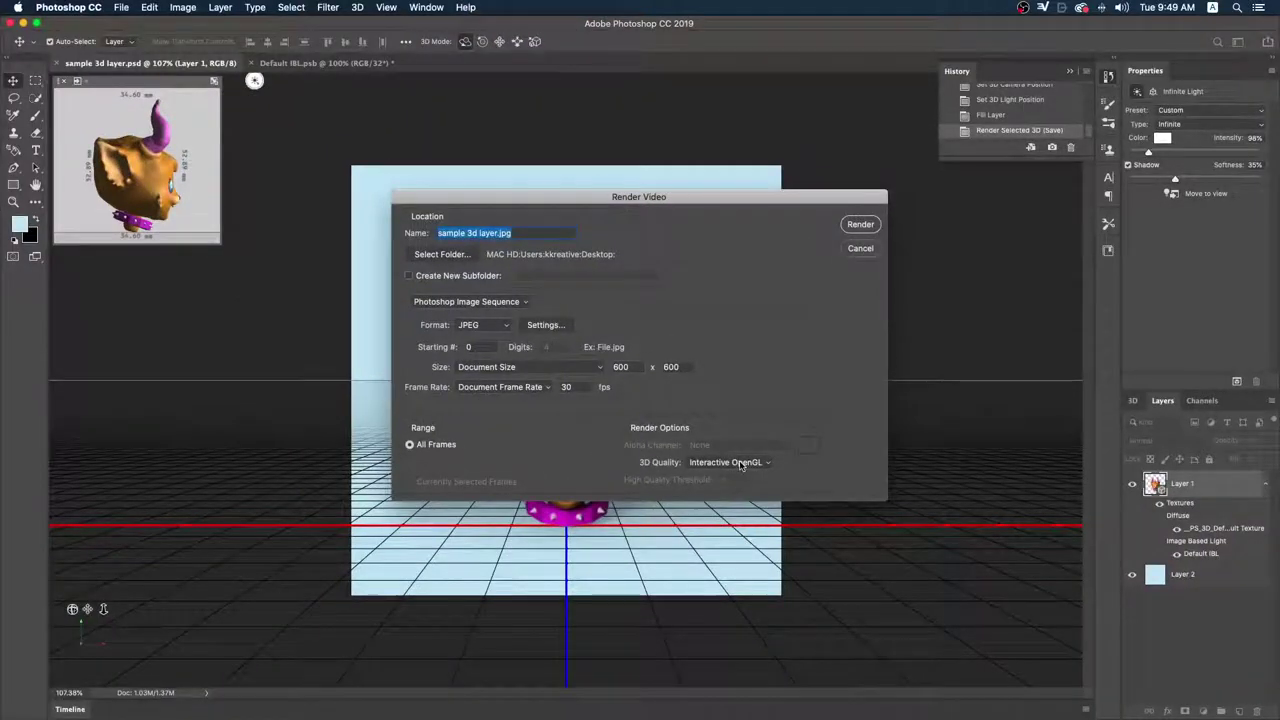
{"action": "left_click", "coordinate": [741, 465]}
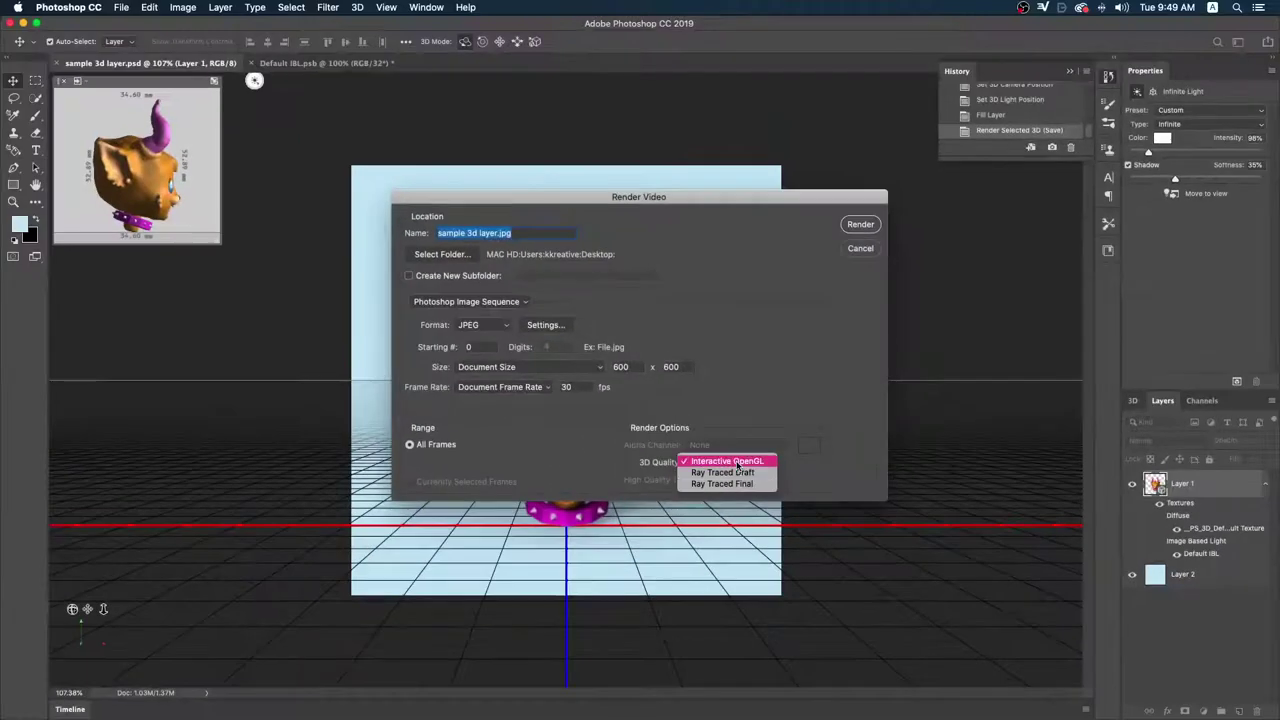
{"action": "left_click", "coordinate": [731, 463]}
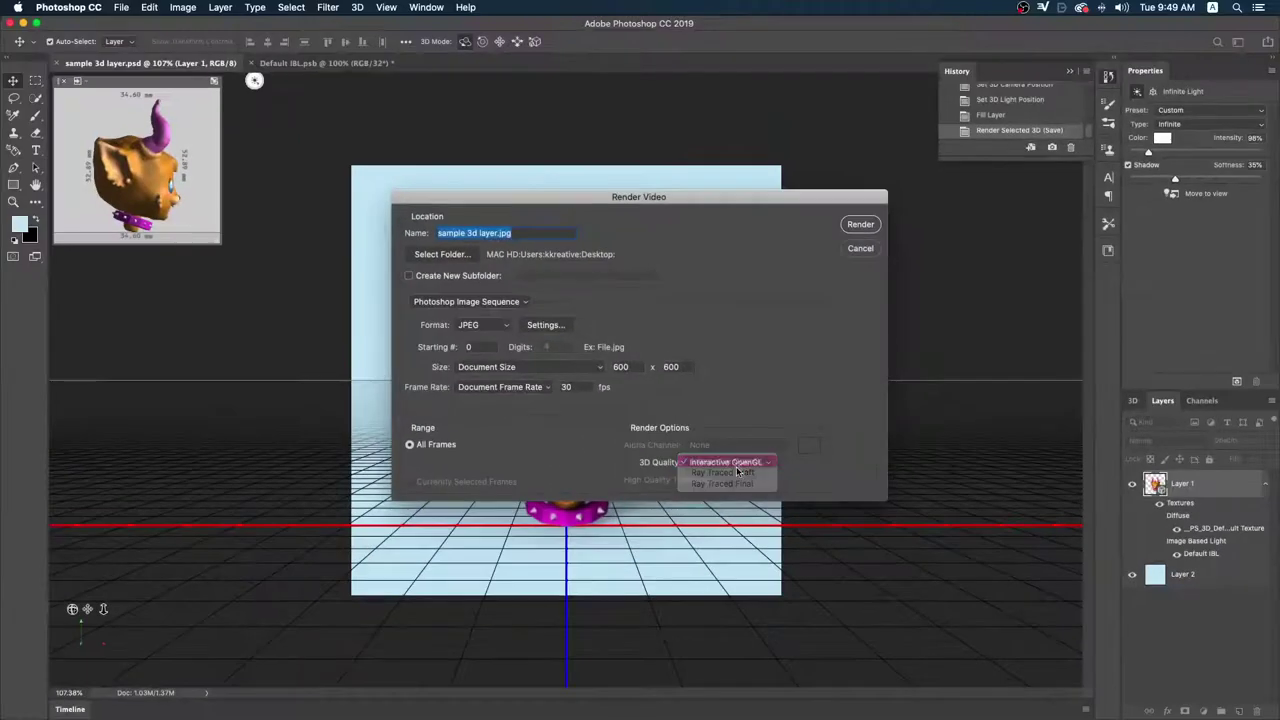
{"action": "left_click", "coordinate": [455, 256]}
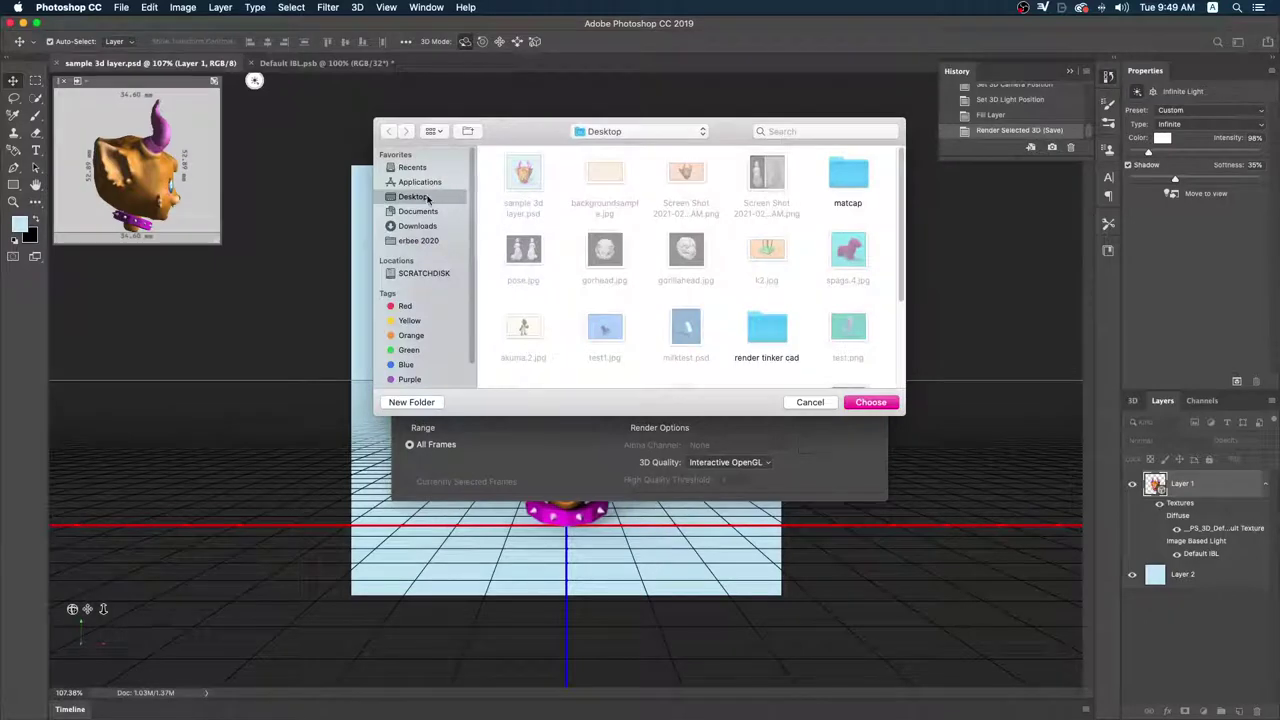
{"action": "left_click", "coordinate": [848, 403]}
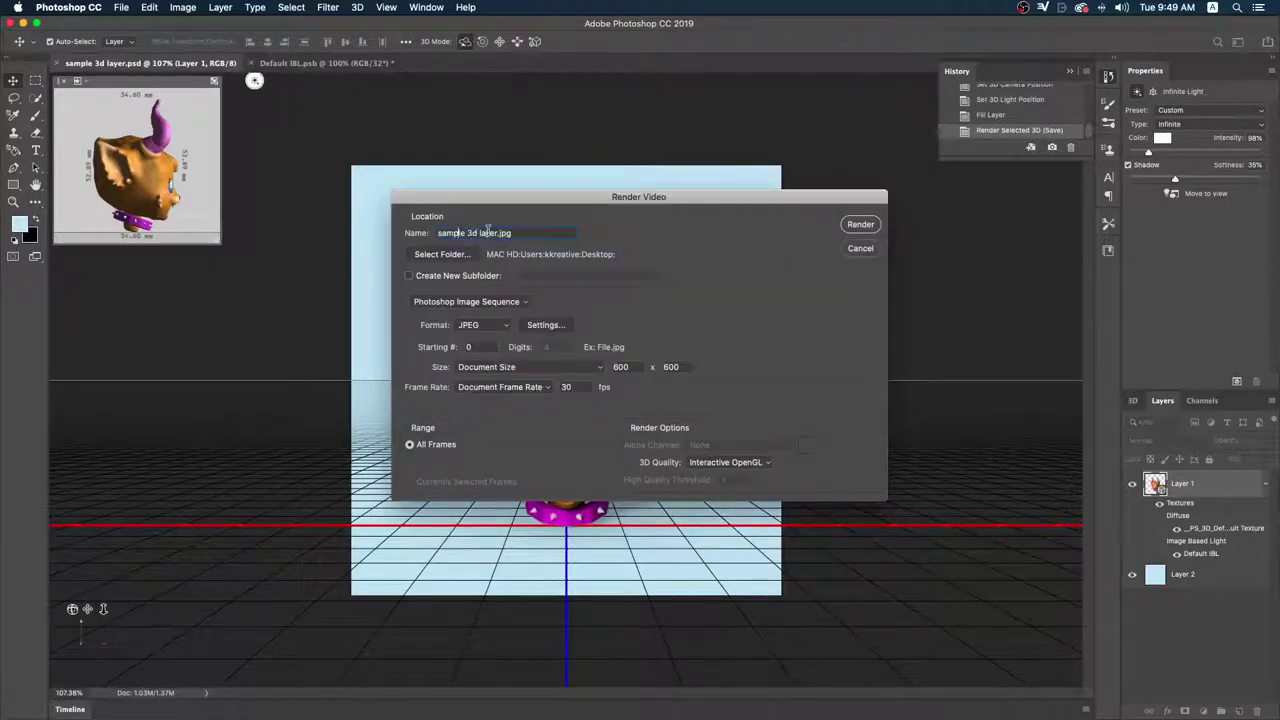
{"action": "left_click_drag", "start_coordinate": [496, 232], "coordinate": [438, 232]}
{"action": "type", "text": "baphocute"}
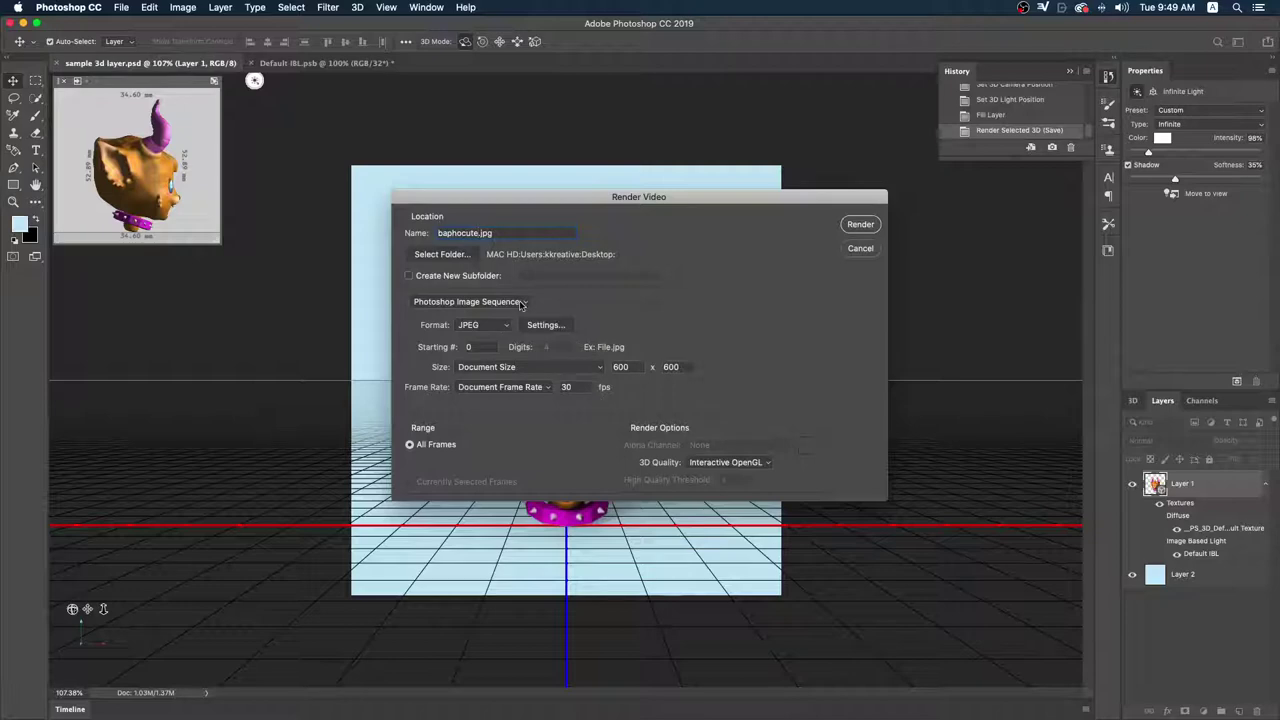
{"action": "left_click", "coordinate": [850, 226]}
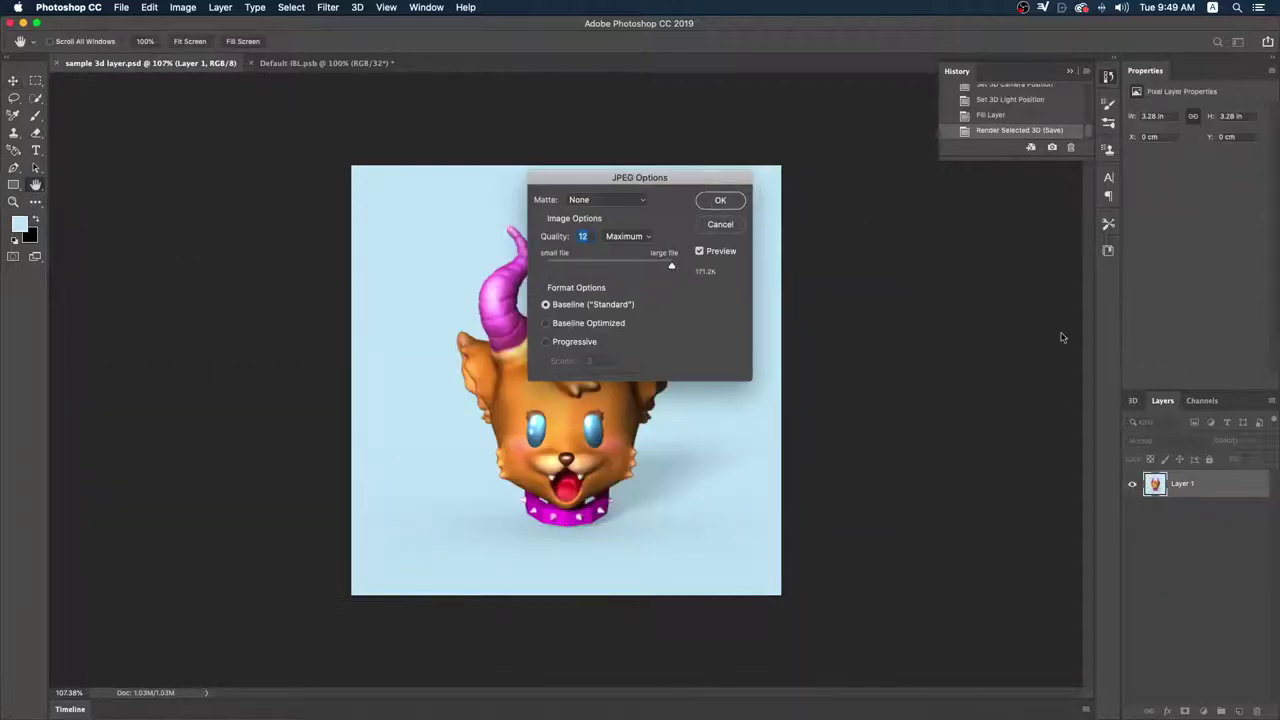
- Accept the JPEG options and Quick Look baphocute.jpg on the Desktop
{"action": "left_click", "coordinate": [720, 199]}
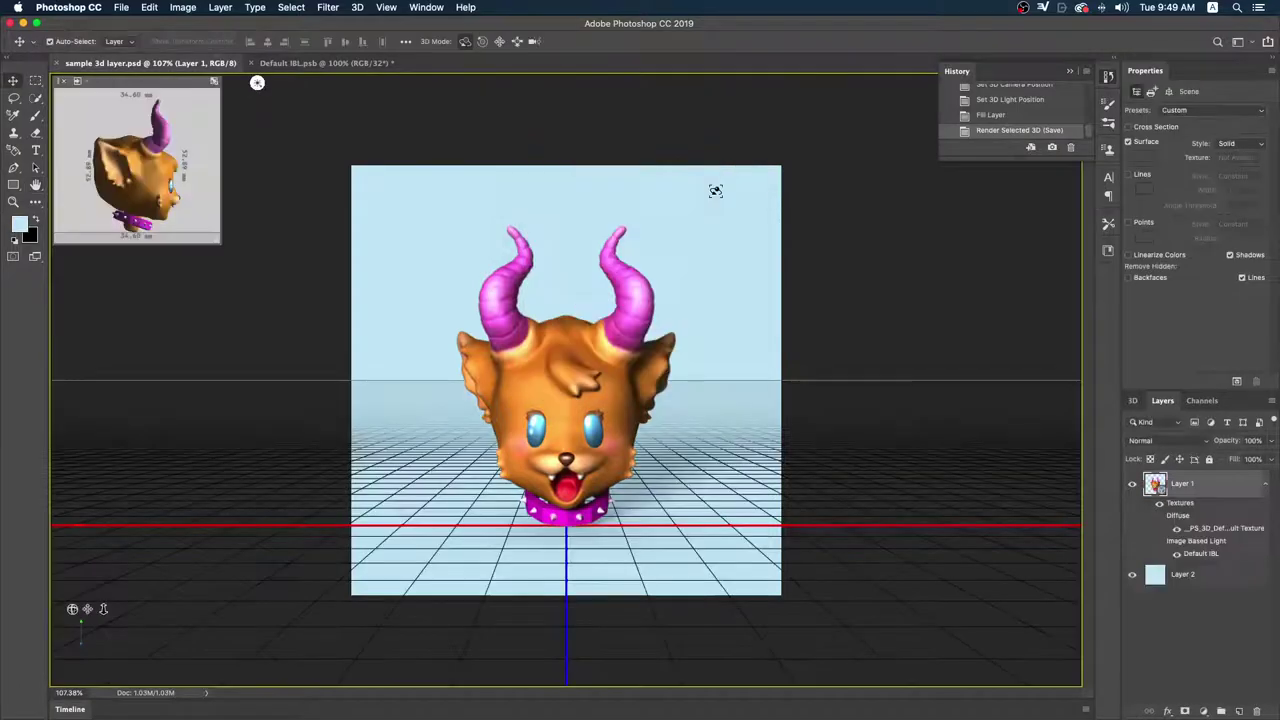
{"action": "key", "text": "F11"}
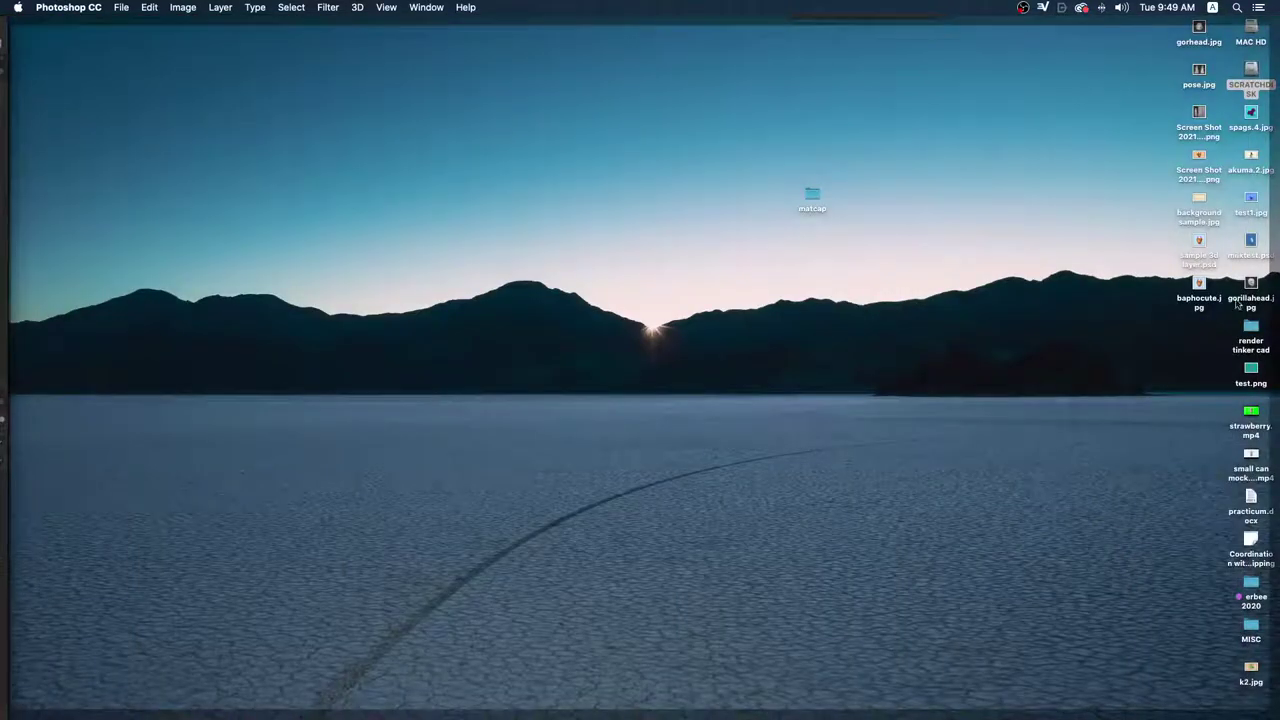
{"action": "left_click", "coordinate": [1199, 285]}
{"action": "key", "text": "space"}
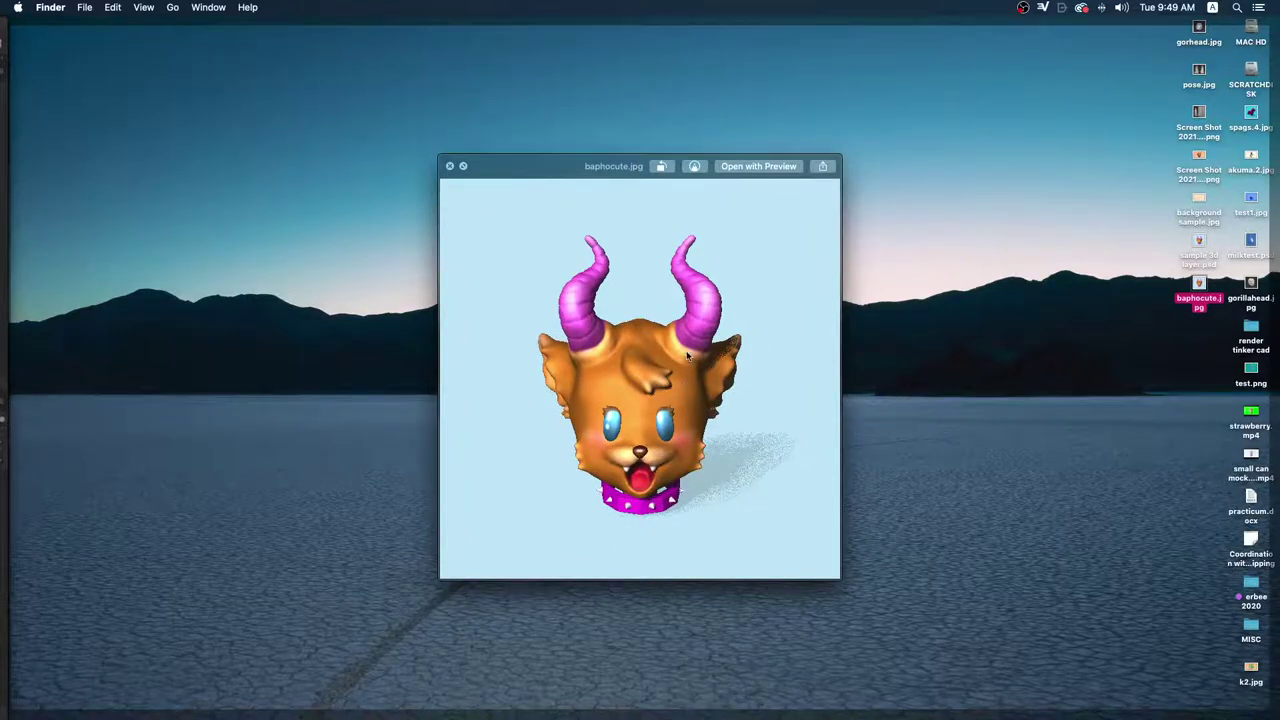
{"action": "key", "text": "F11"}
{"action": "left_click", "coordinate": [880, 515]}
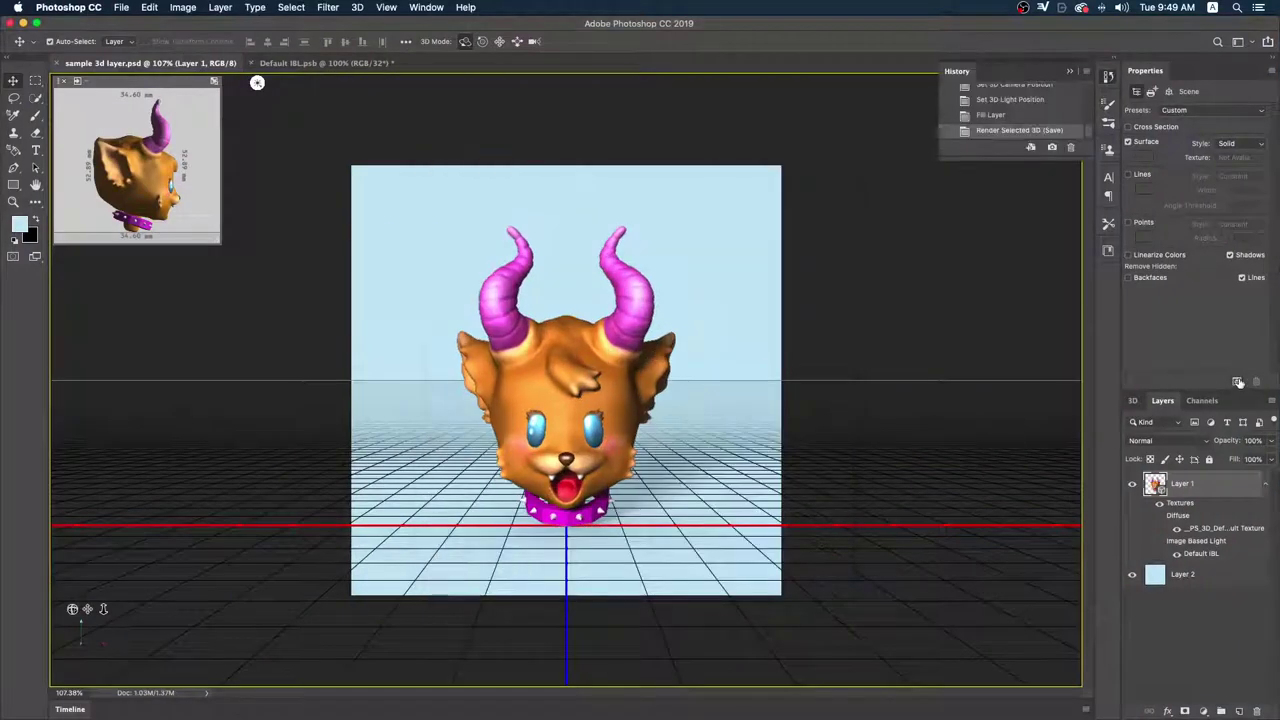
- Re-render the 3D scene in Photoshop, then preview baphocute.jpg again in Finder
{"action": "left_click", "coordinate": [1237, 381]}
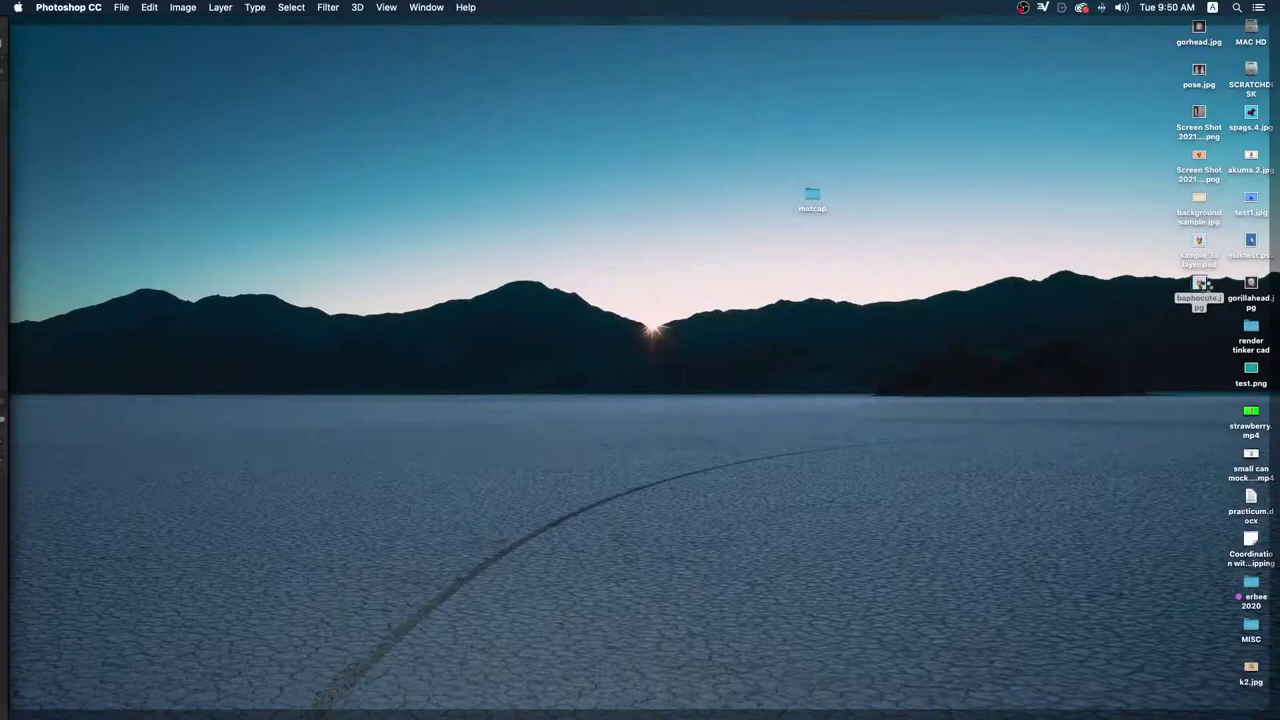
{"action": "left_click", "coordinate": [1199, 287]}
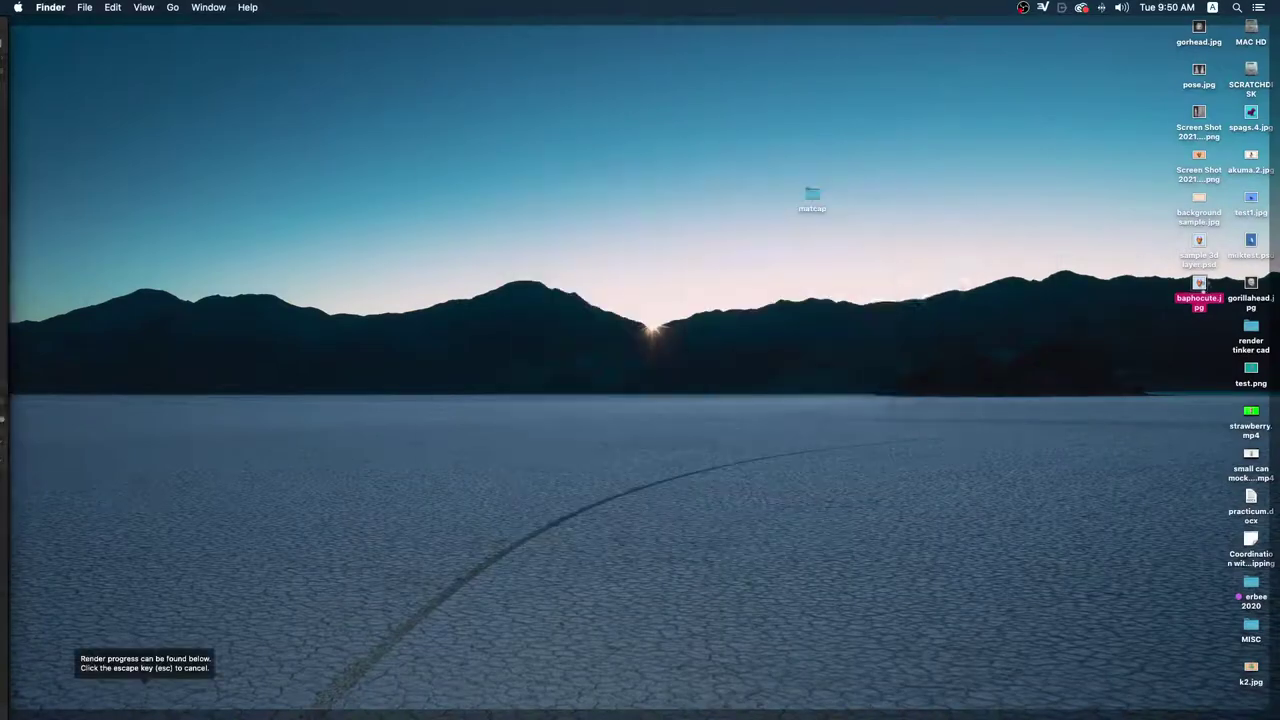
{"action": "key", "text": "space"}
{"action": "key", "text": "space"}
{"action": "key", "text": "space"}
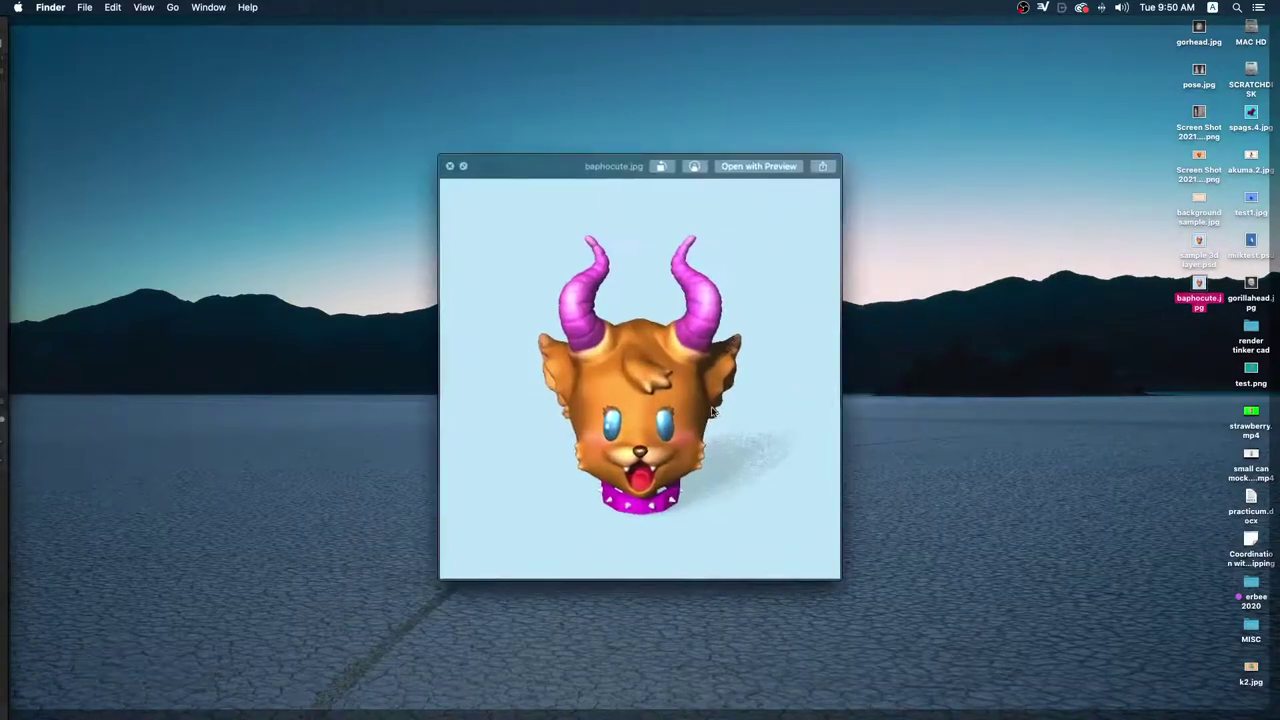
{"action": "key", "text": "space"}
{"action": "key", "text": "space"}
{"action": "key", "text": "space"}
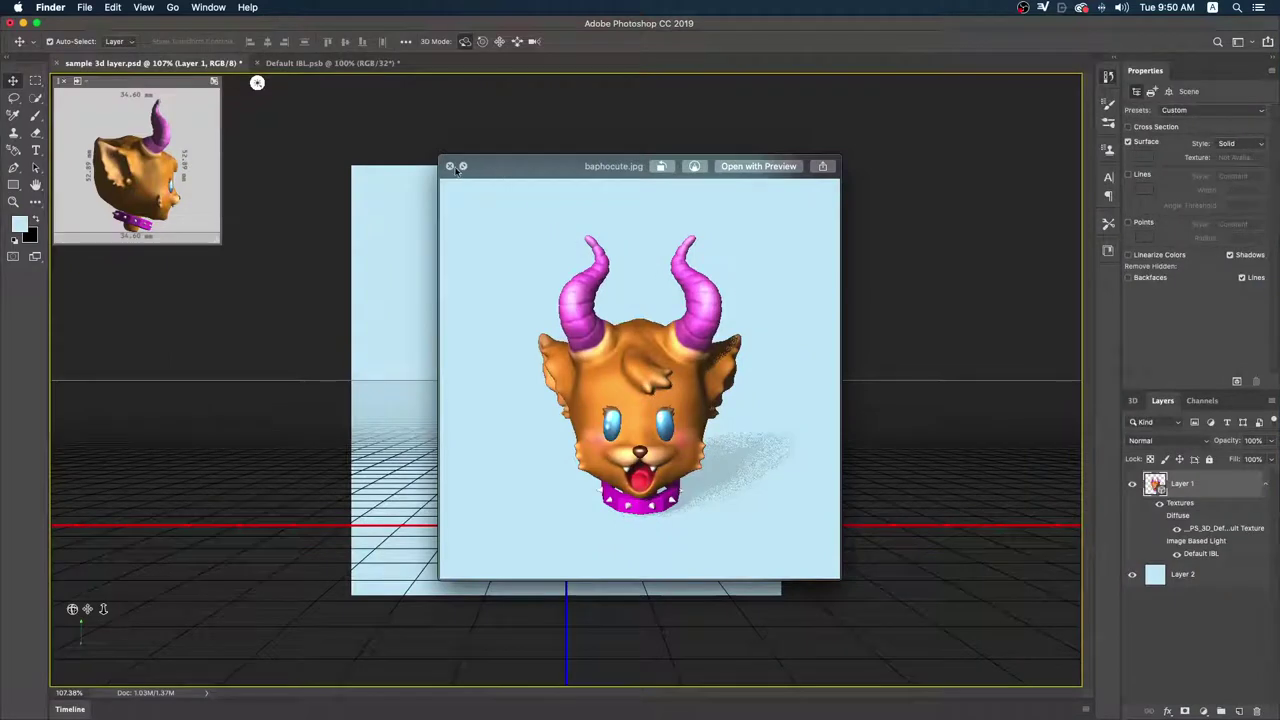
{"action": "left_click", "coordinate": [449, 166]}
{"action": "left_click", "coordinate": [50, 7]}
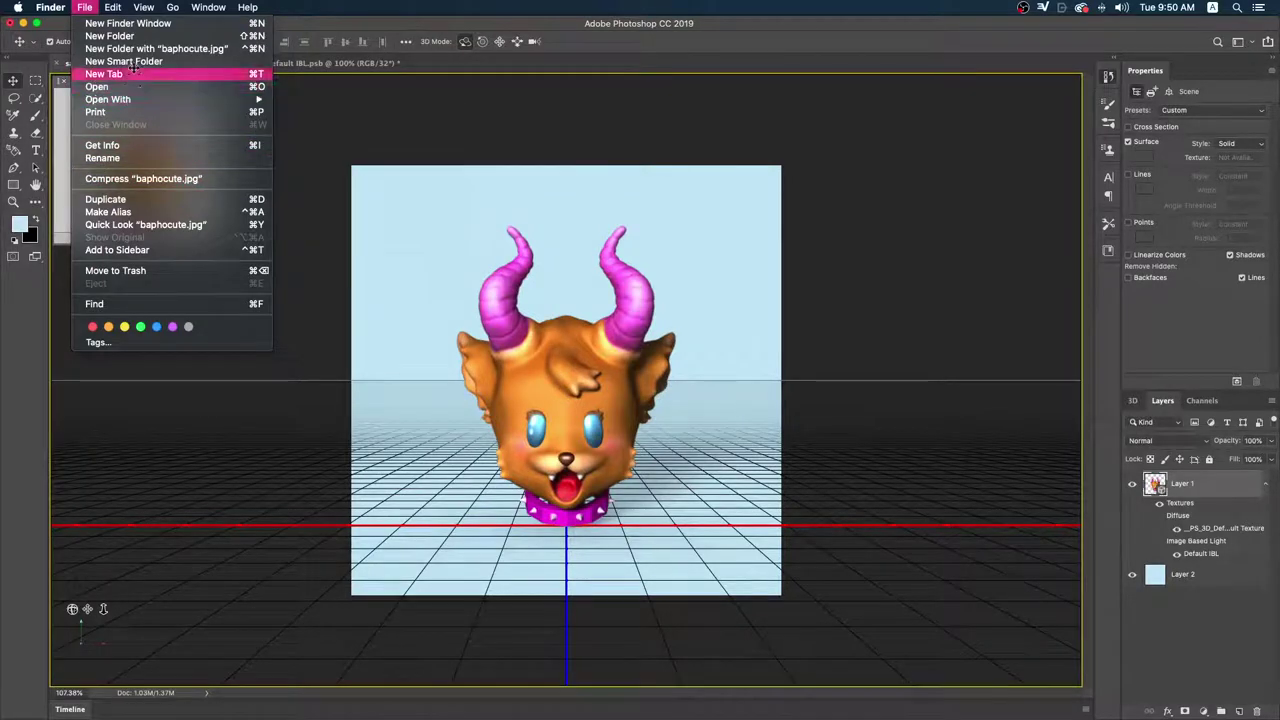
- Start a Save As copy of the rendered document with the format set to JPEG
{"action": "left_click", "coordinate": [257, 82]}
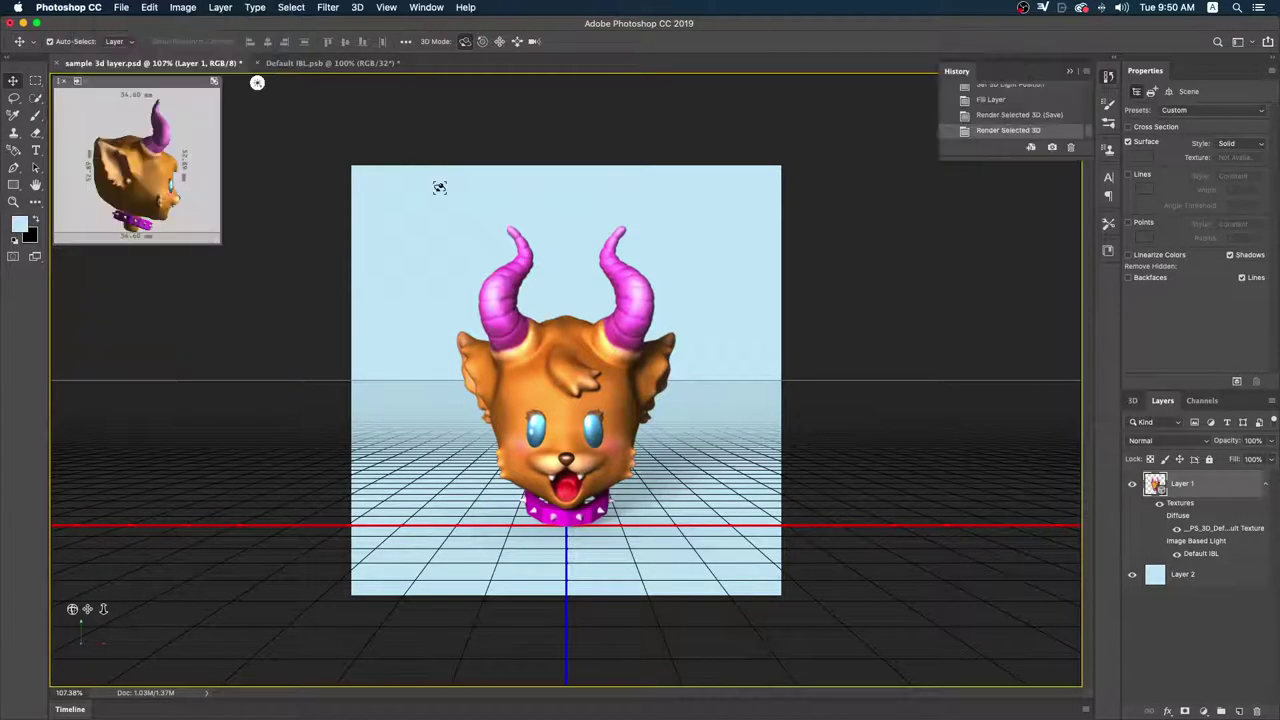
{"action": "left_click", "coordinate": [121, 7]}
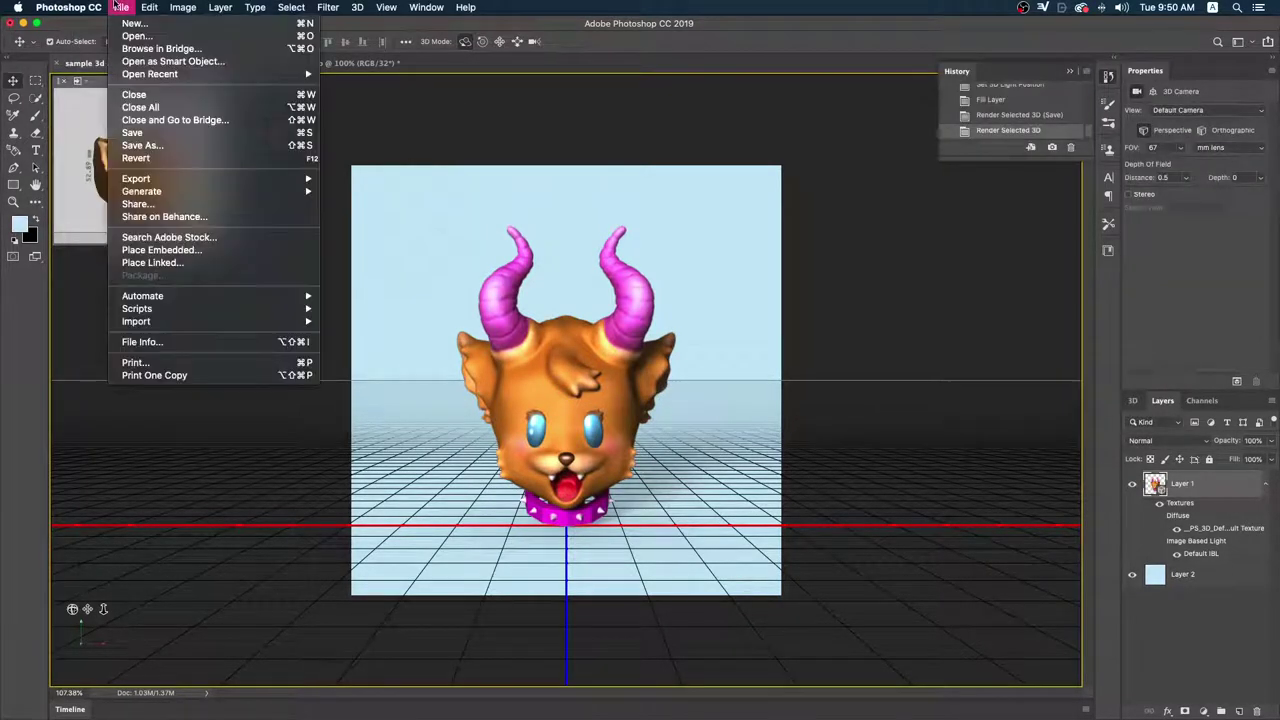
{"action": "left_click", "coordinate": [160, 146]}
{"action": "left_click", "coordinate": [630, 109]}
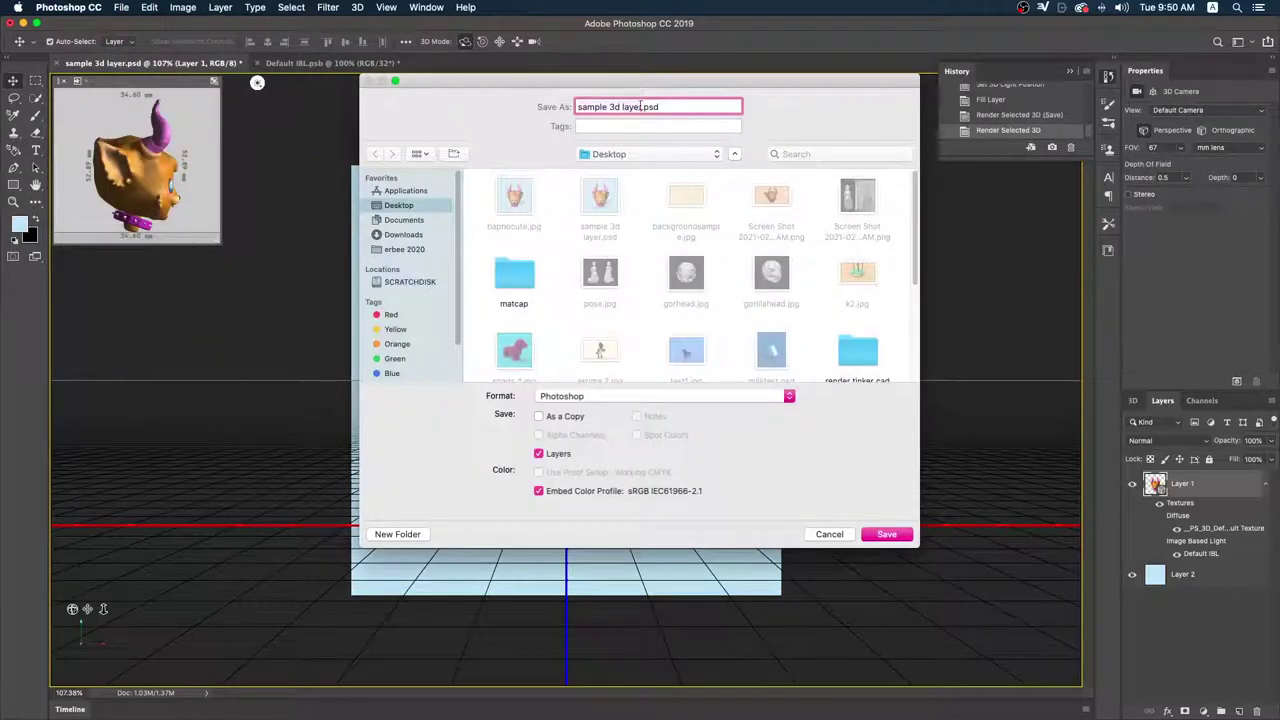
{"action": "left_click", "coordinate": [630, 398]}
{"action": "left_click", "coordinate": [552, 492]}
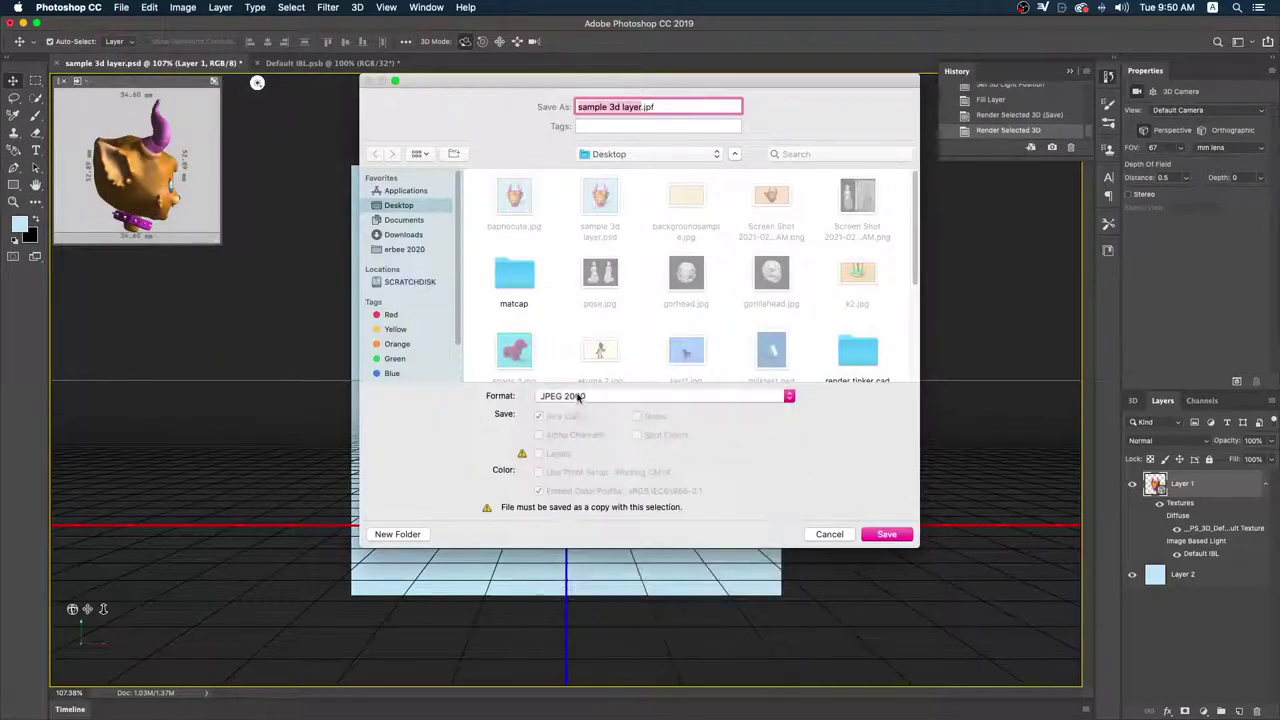
{"action": "left_click", "coordinate": [575, 396]}
{"action": "left_click", "coordinate": [557, 385]}
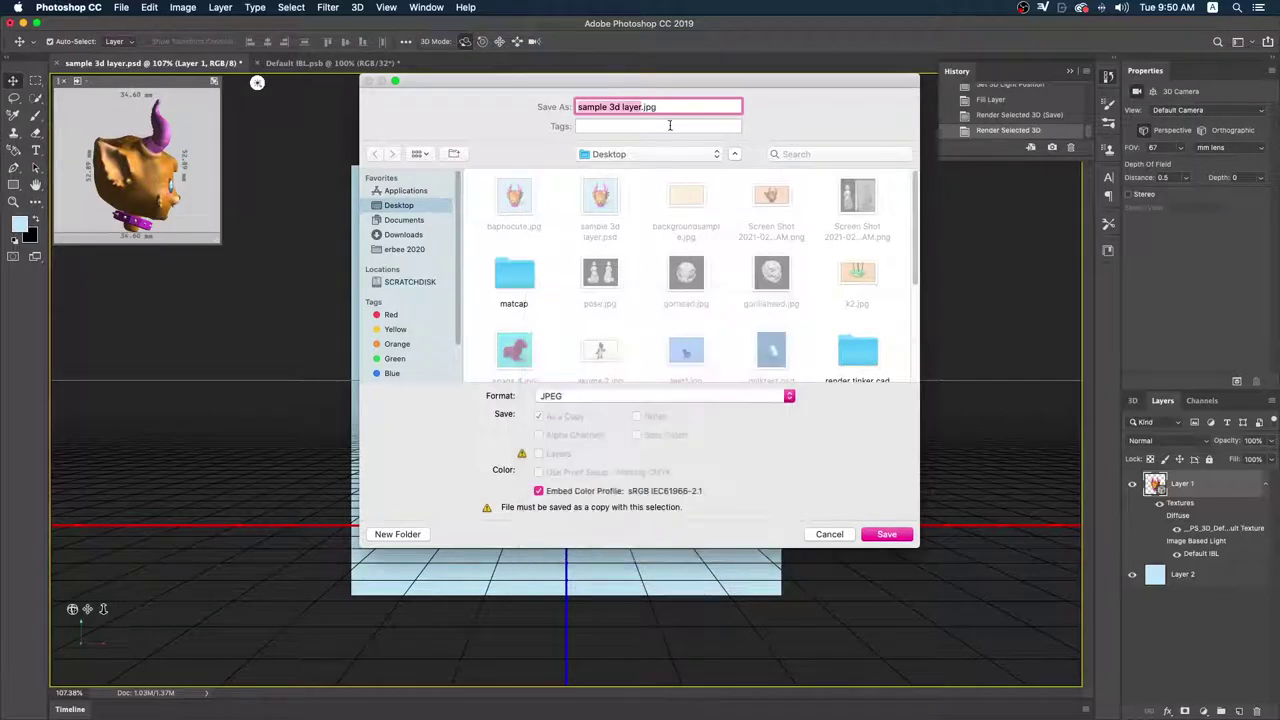
- Name the copy 'baphocute s.jpg' and save it at maximum quality 12
{"action": "left_click", "coordinate": [515, 196]}
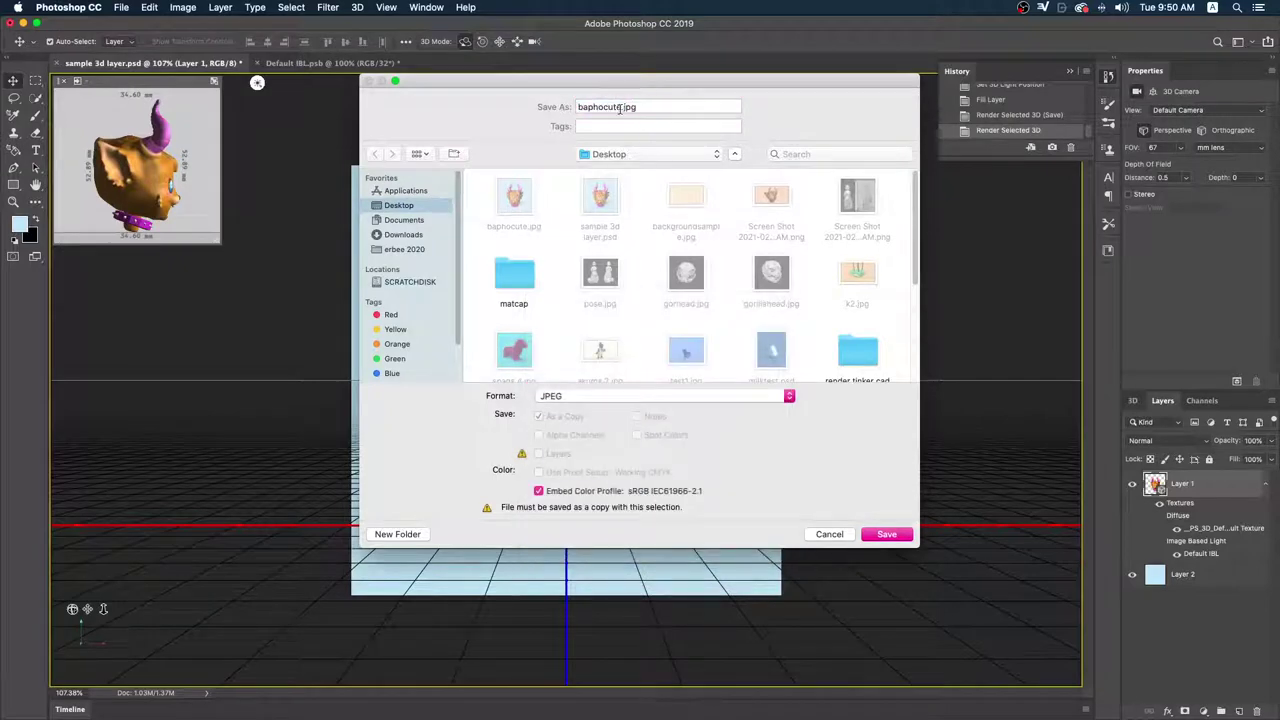
{"action": "left_click", "coordinate": [622, 107]}
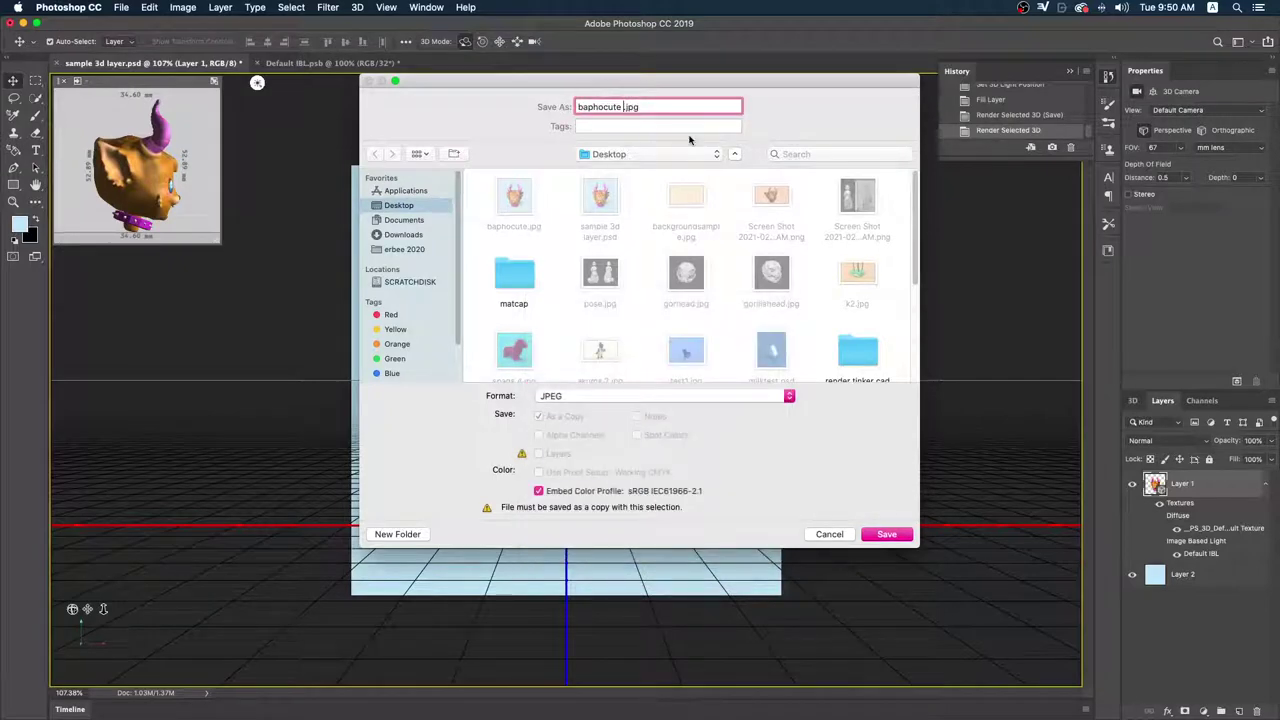
{"action": "type", "text": "s"}
{"action": "left_click", "coordinate": [885, 537]}
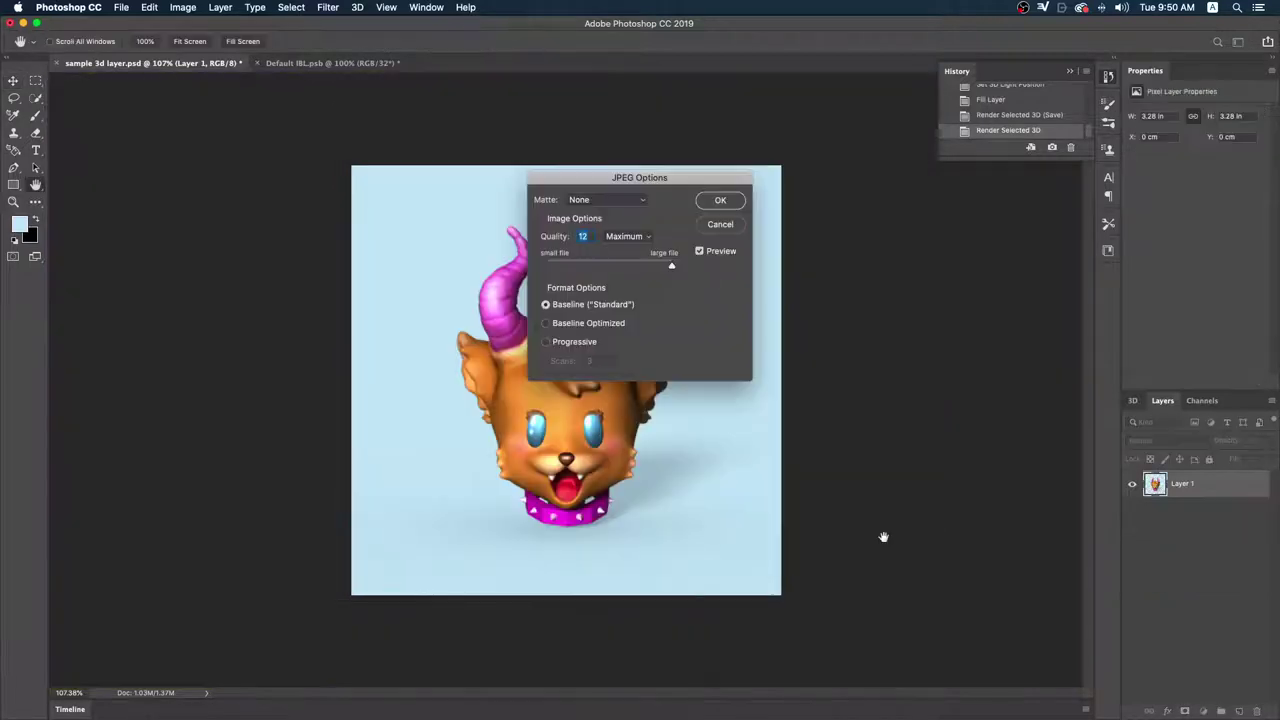
{"action": "left_click", "coordinate": [722, 201]}
{"action": "key", "text": "super+h"}
- Quick Look baphocute s.jpg, flipping back and forth with baphocute.jpg, then close the preview
{"action": "left_click", "coordinate": [1199, 330]}
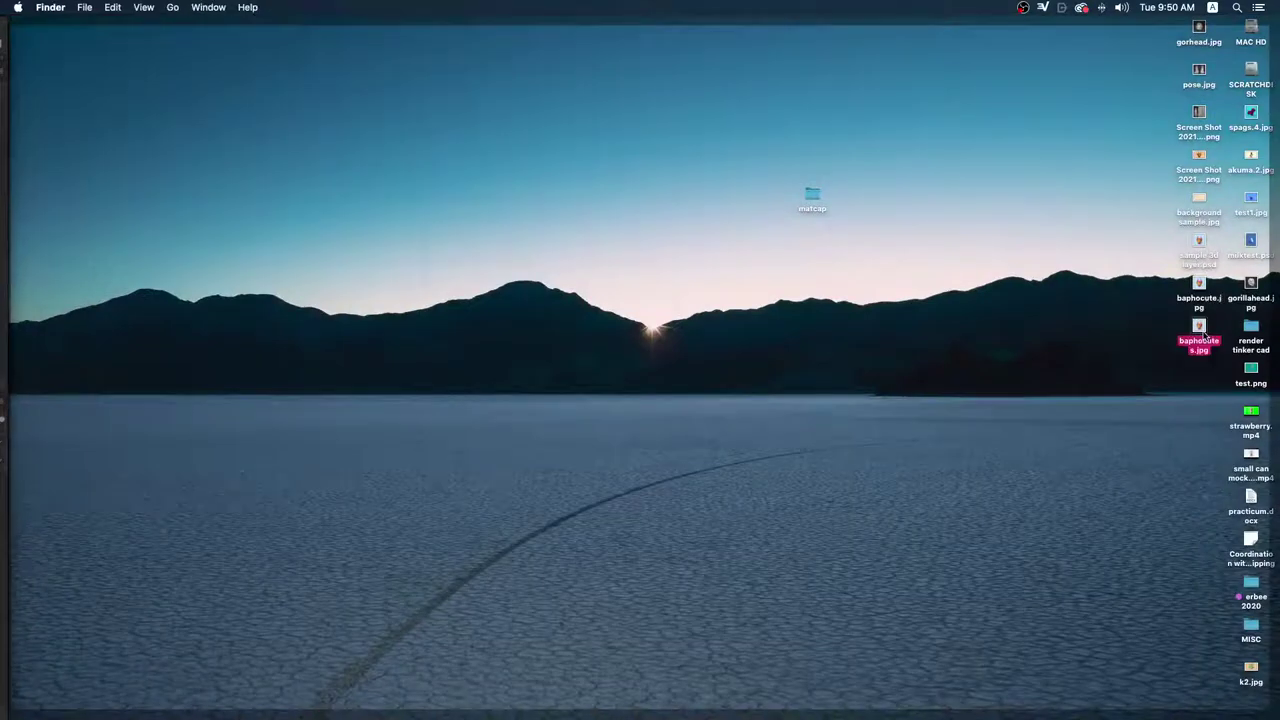
{"action": "key", "text": "space"}
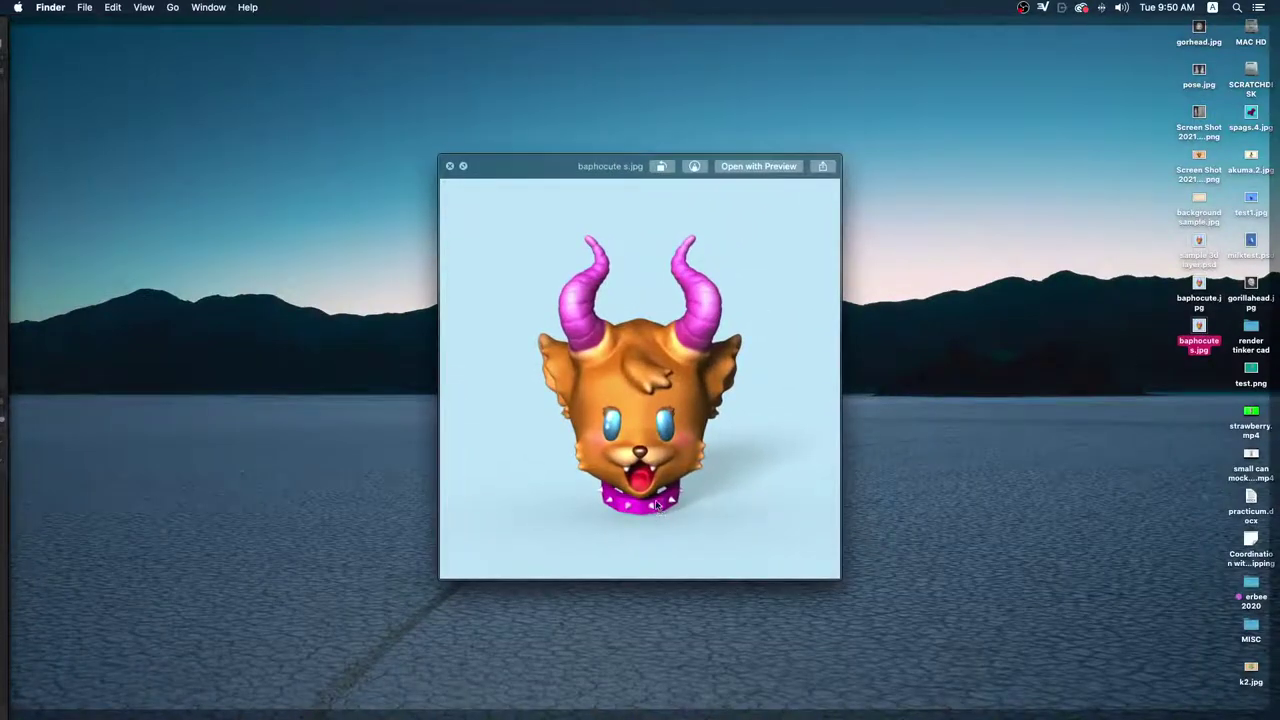
{"action": "left_click", "coordinate": [1199, 287]}
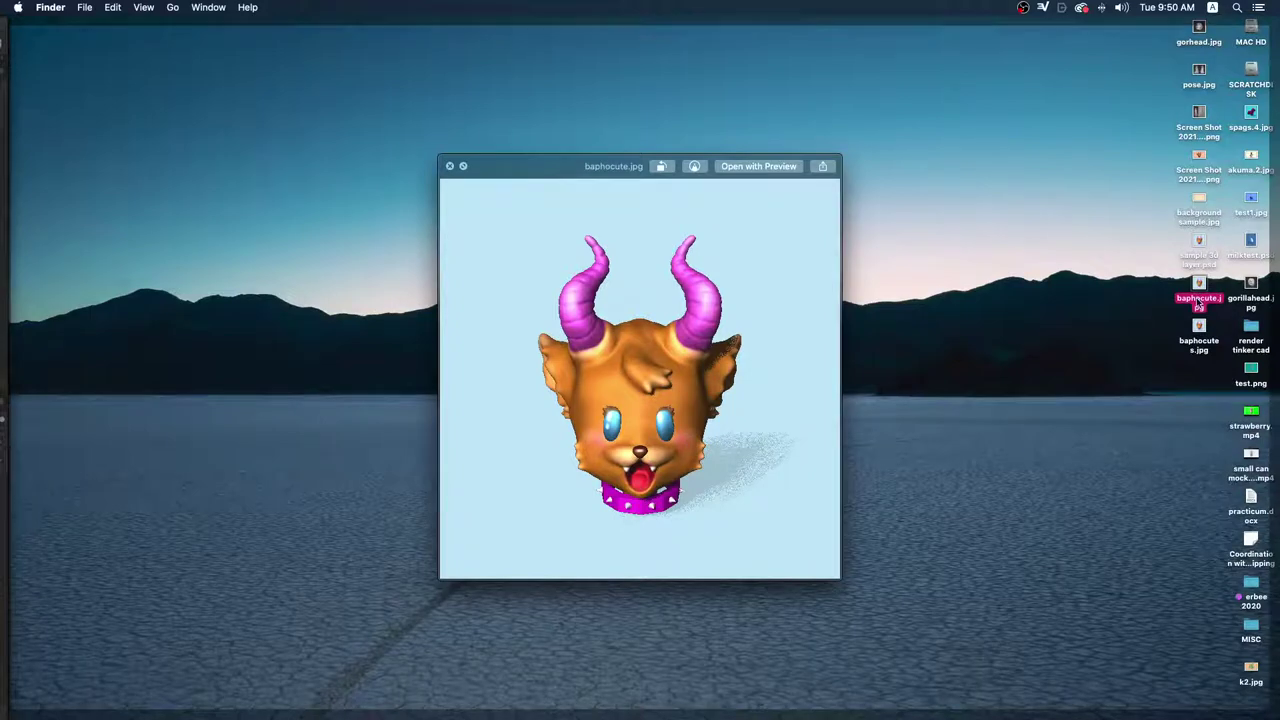
{"action": "key", "text": "Down"}
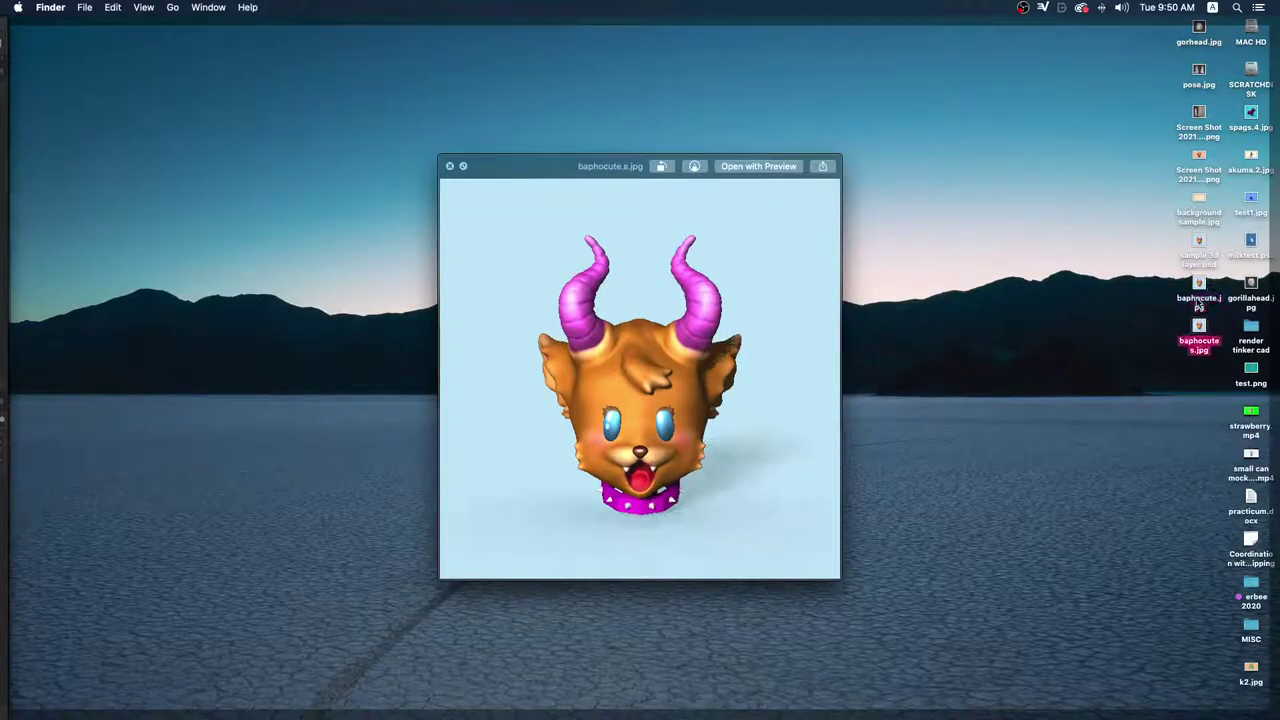
{"action": "key", "text": "Up"}
{"action": "key", "text": "Down"}
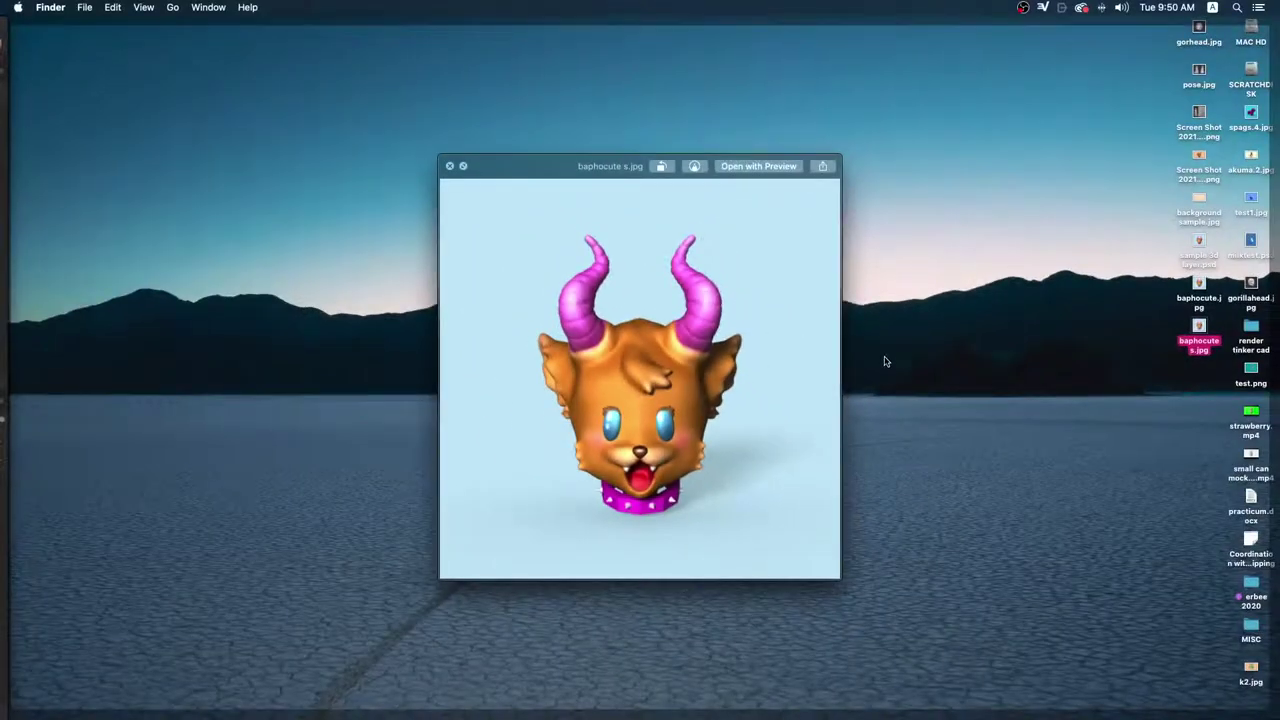
{"action": "left_click", "coordinate": [1112, 378]}
{"action": "key", "text": "space"}
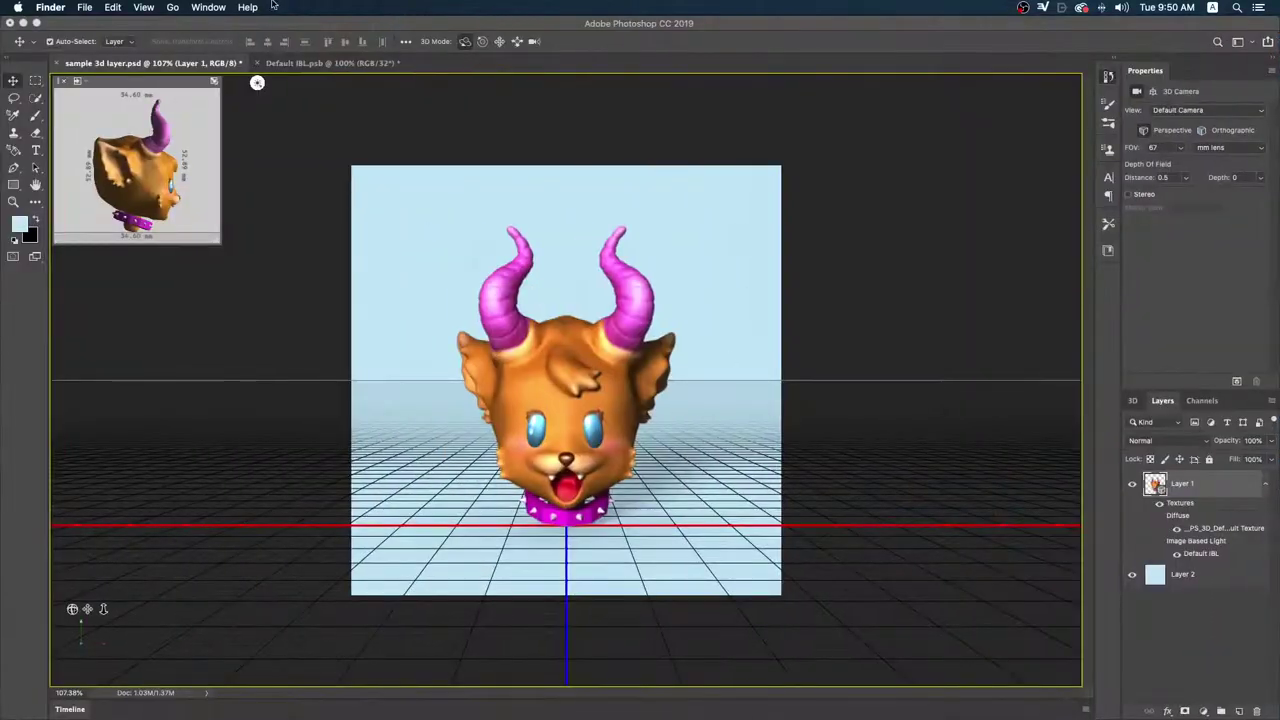
- Set render-to-file quality to Ray Traced Final, cancel, then zoom in with Layer 2 selected
{"action": "left_click", "coordinate": [250, 7]}
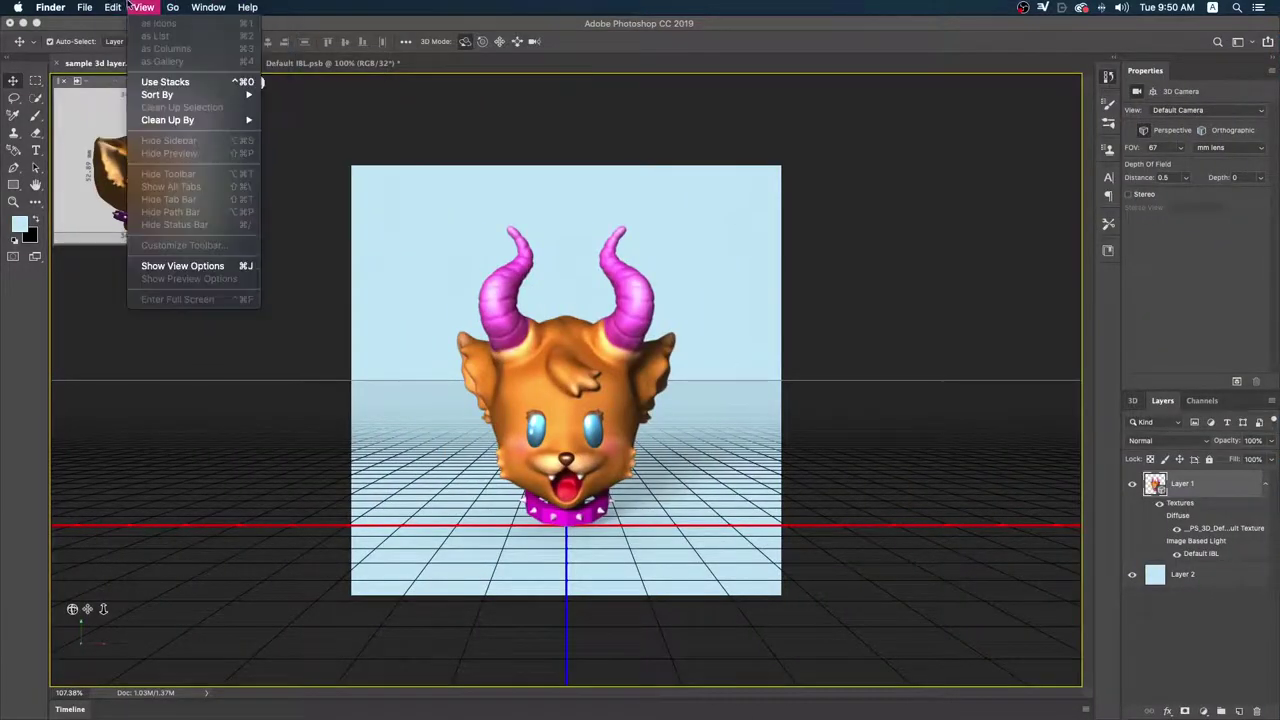
{"action": "left_click", "coordinate": [313, 14]}
{"action": "left_click", "coordinate": [357, 7]}
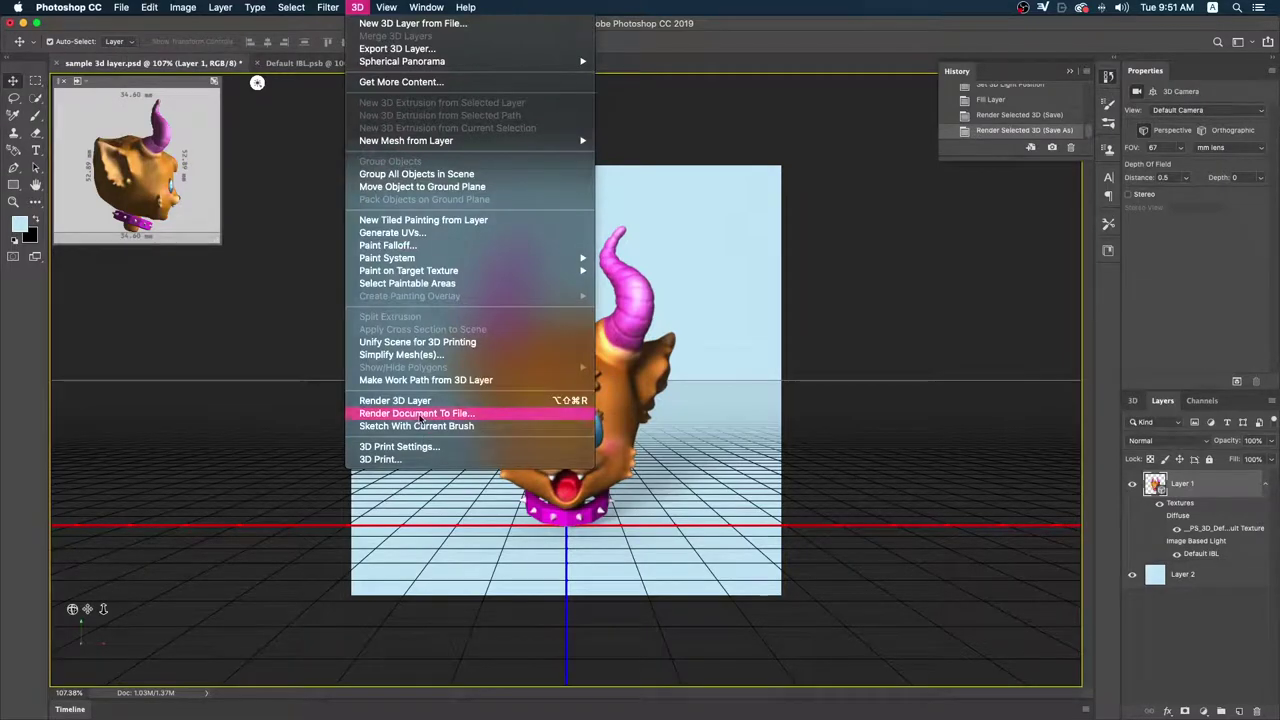
{"action": "left_click", "coordinate": [420, 414]}
{"action": "left_click", "coordinate": [726, 462]}
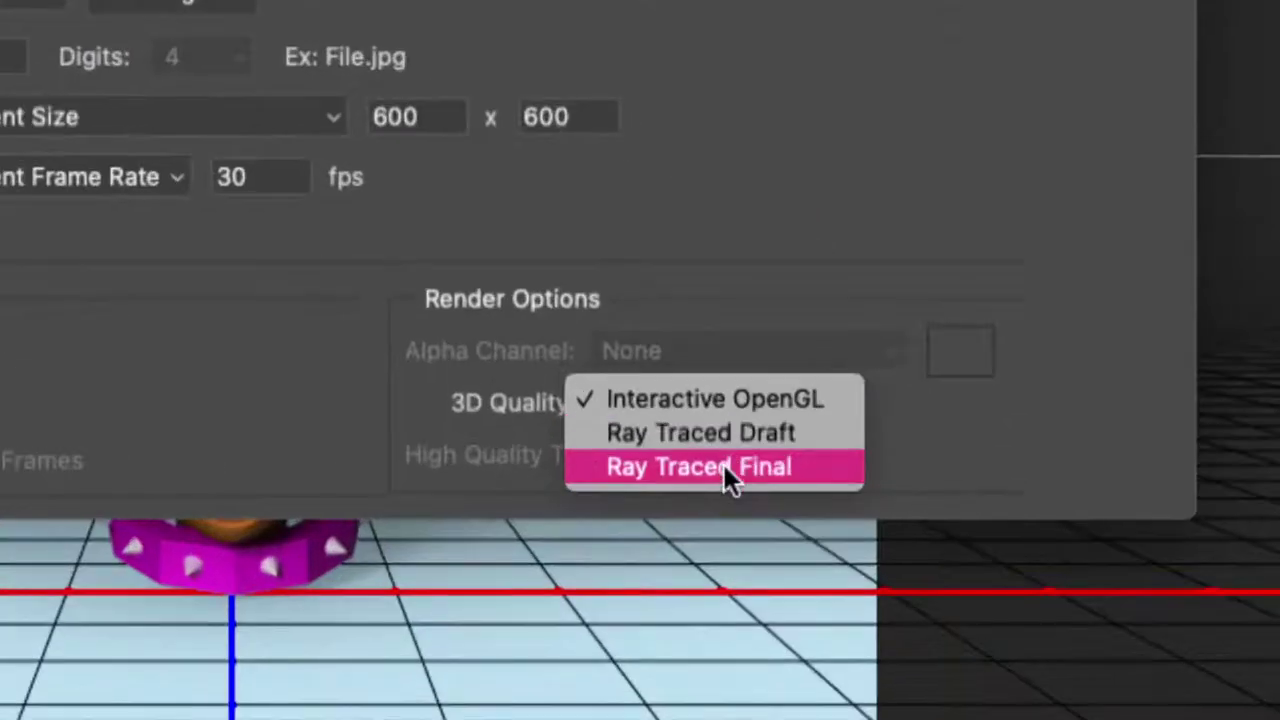
{"action": "left_click", "coordinate": [726, 468]}
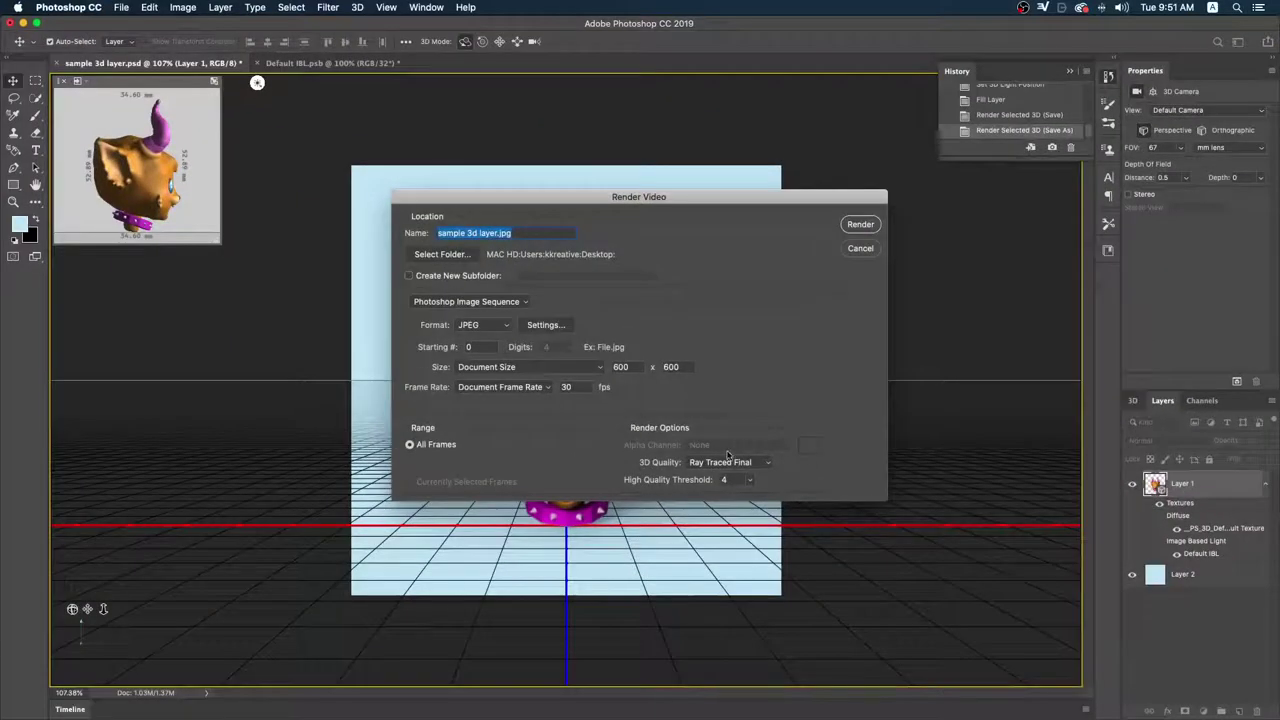
{"action": "left_click", "coordinate": [860, 248]}
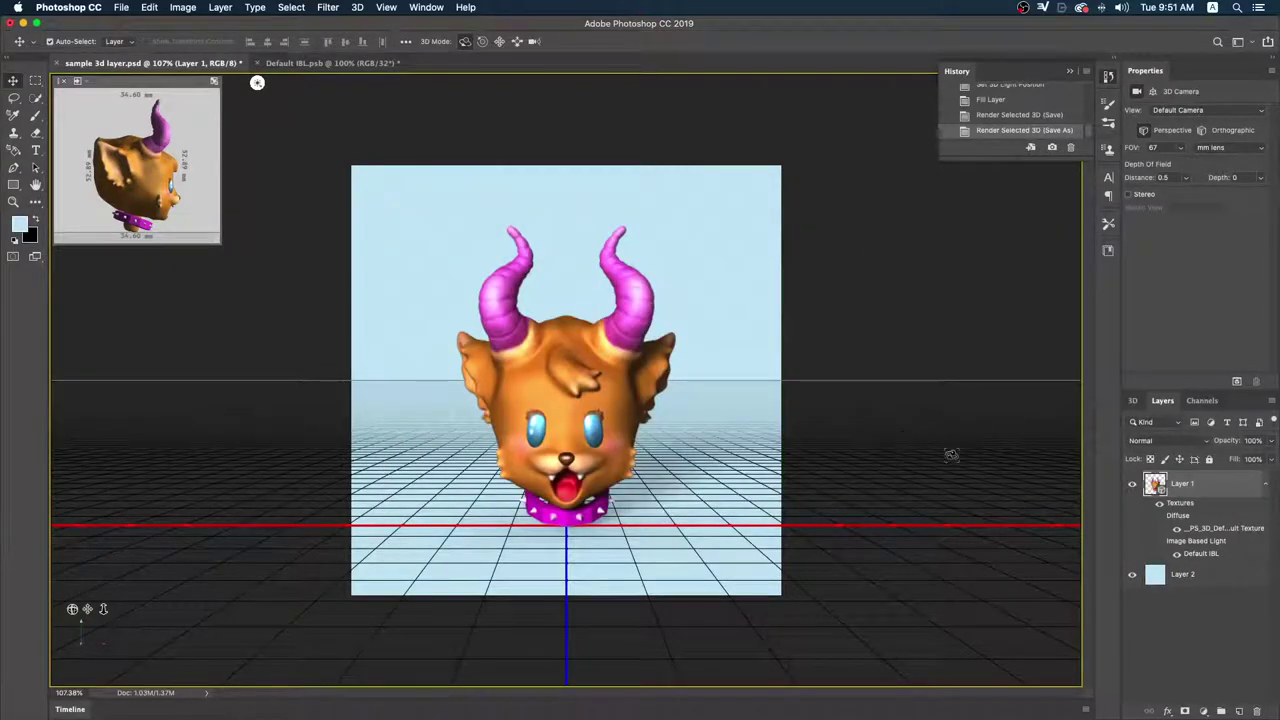
{"action": "left_click", "coordinate": [1190, 572]}
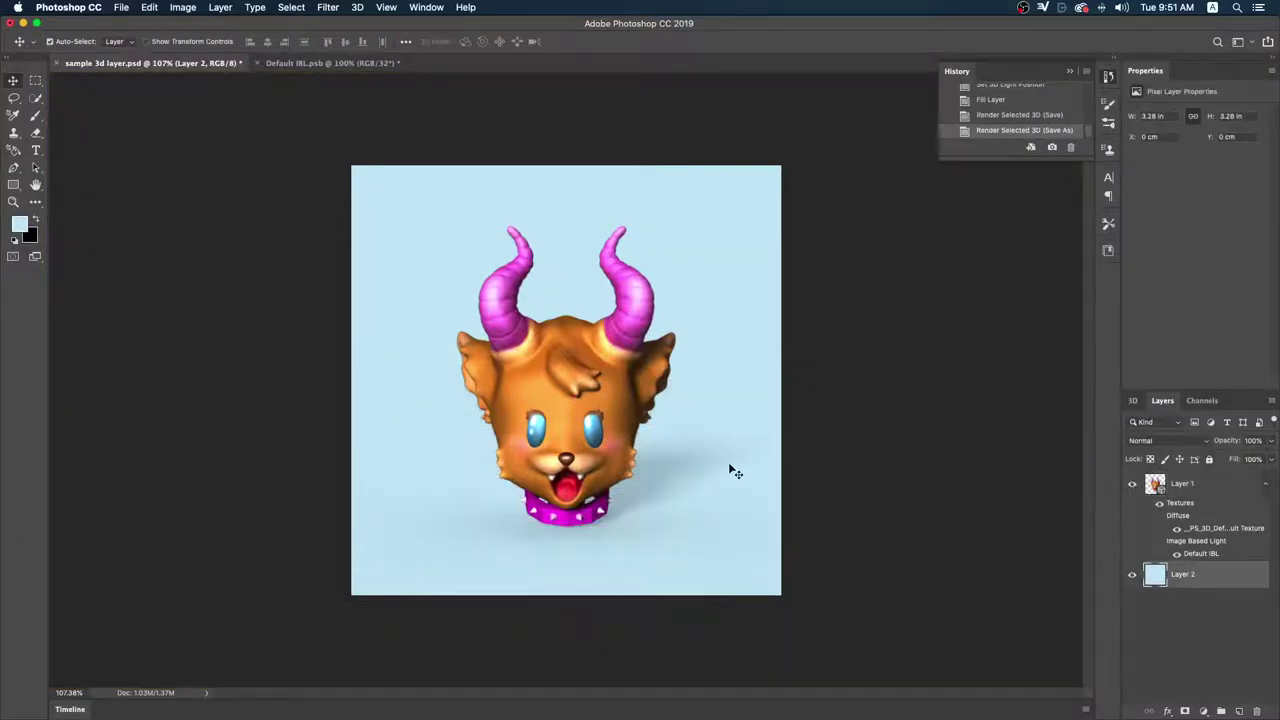
{"action": "key", "text": "super+equal"}
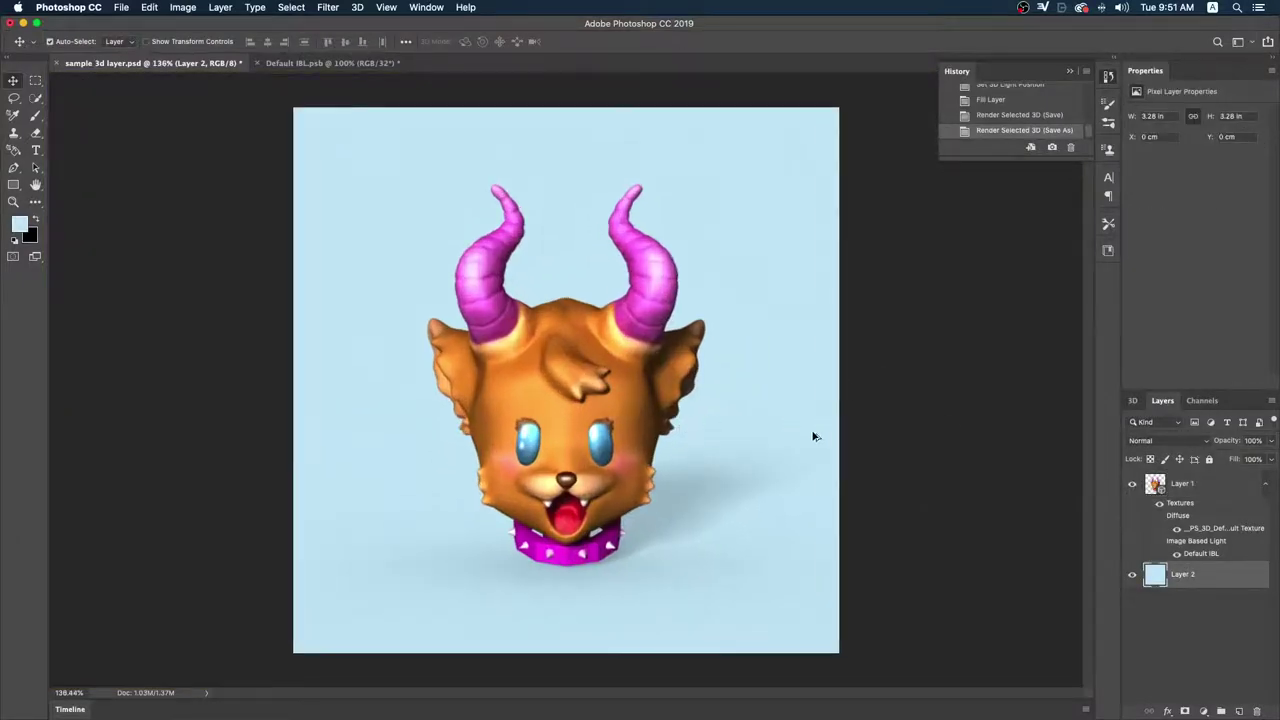